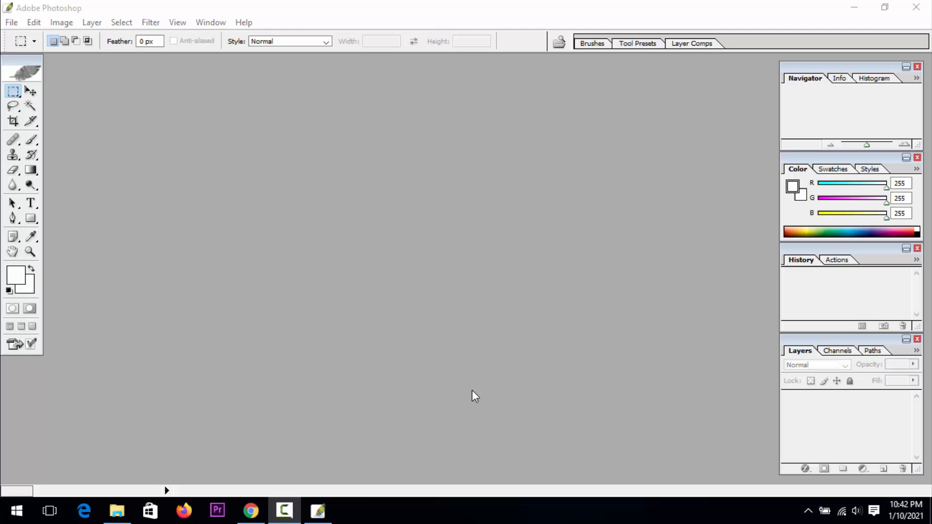
Open the photo IMG_7903.JPG from the file window in Photoshop and maximize its document window
left_click(854, 7)
left_click_drag(282, 97, 322, 256)
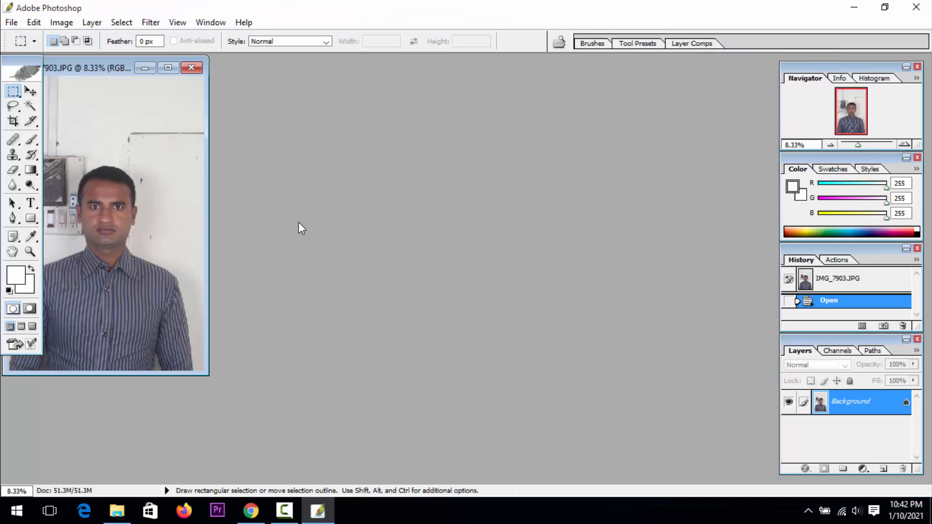
left_click(168, 68)
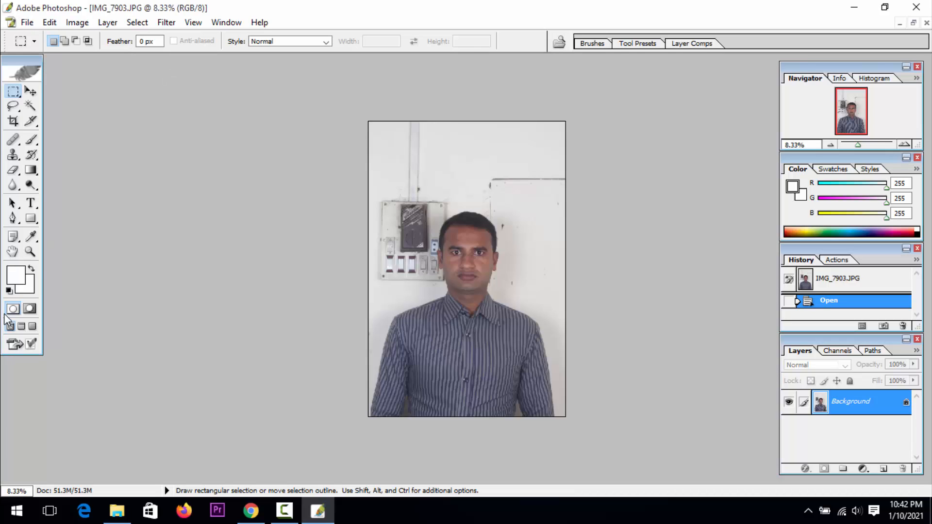
Set the Crop tool to a width of 1.5 in, a height of 1.9 in and a resolution of 300 pixels/inch
left_click(30, 251)
left_click(511, 286)
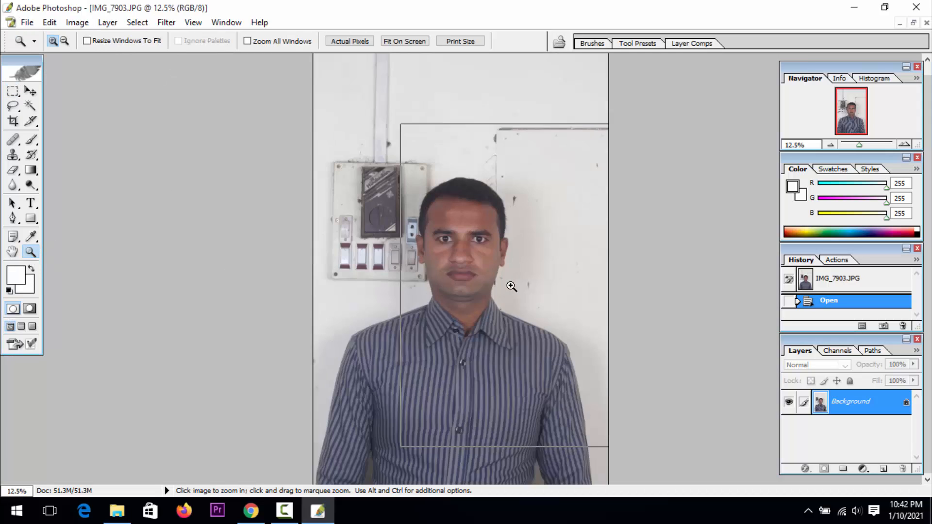
left_click(486, 286)
left_click(479, 287)
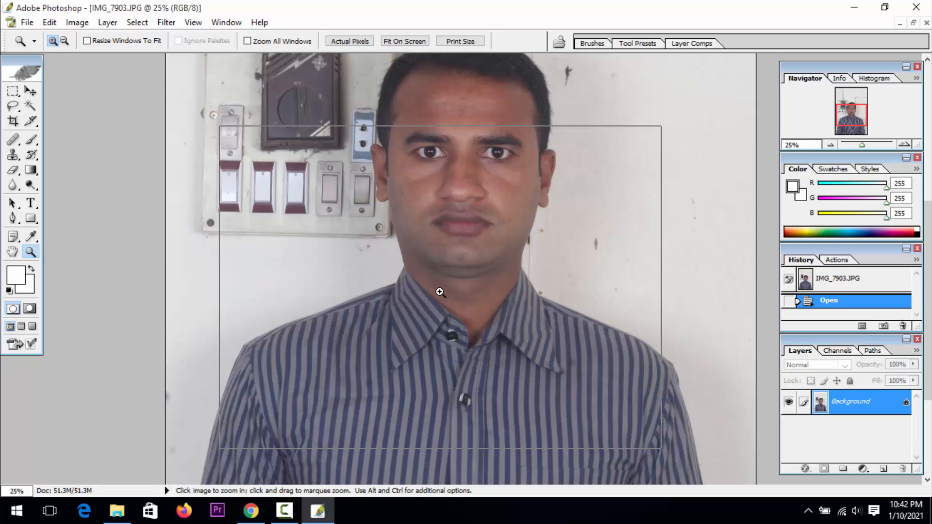
left_click(440, 292)
left_click(436, 283, "alt")
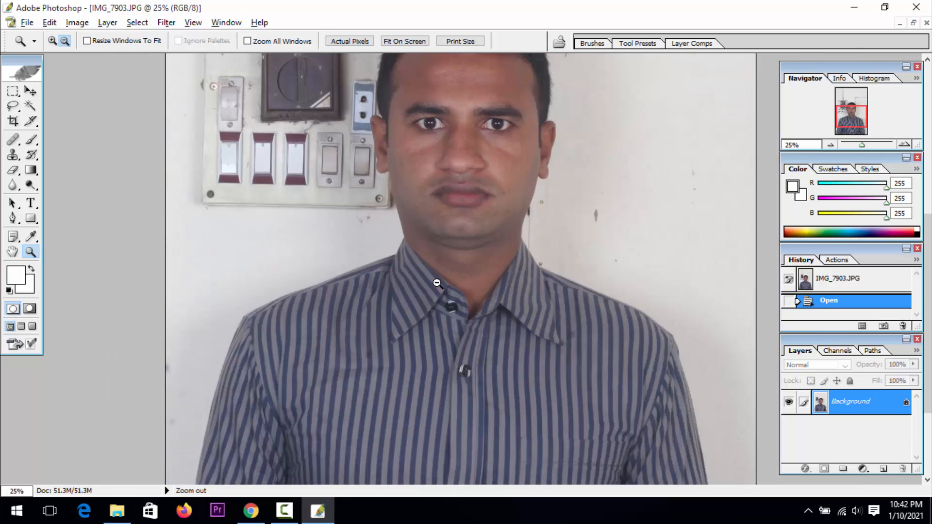
left_click(437, 284, "alt")
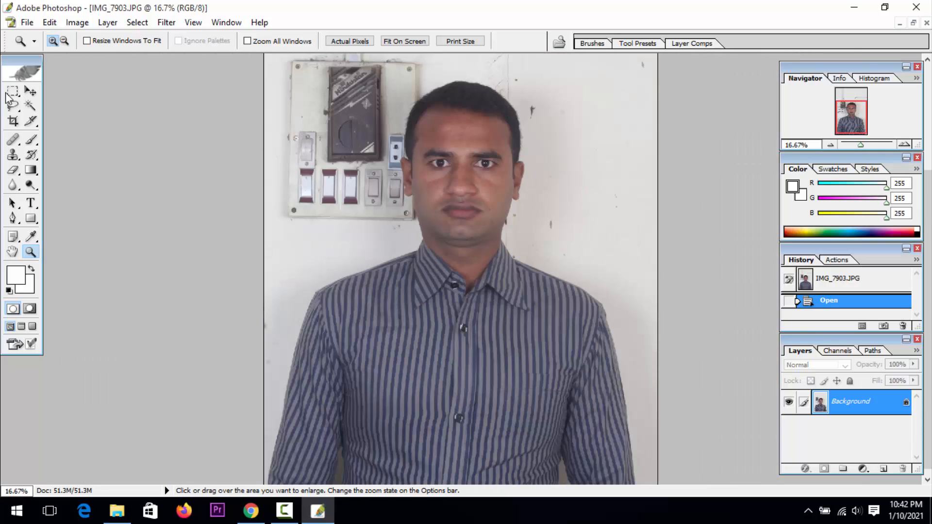
left_click(16, 122)
left_click(33, 42)
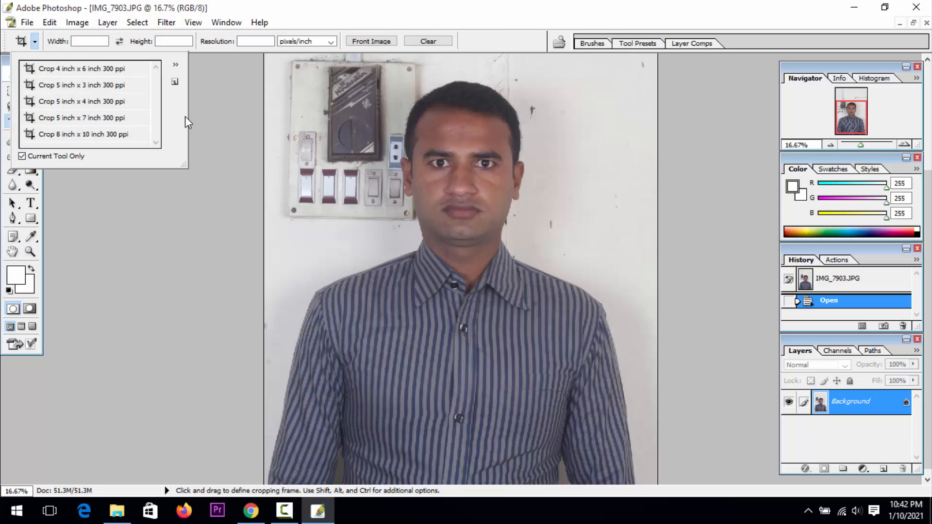
left_click(84, 44)
left_click(84, 45)
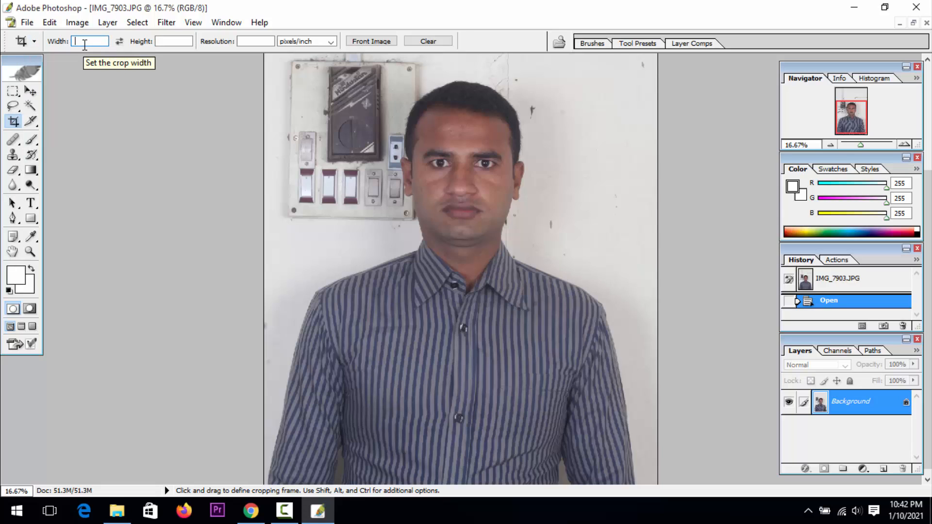
type("1")
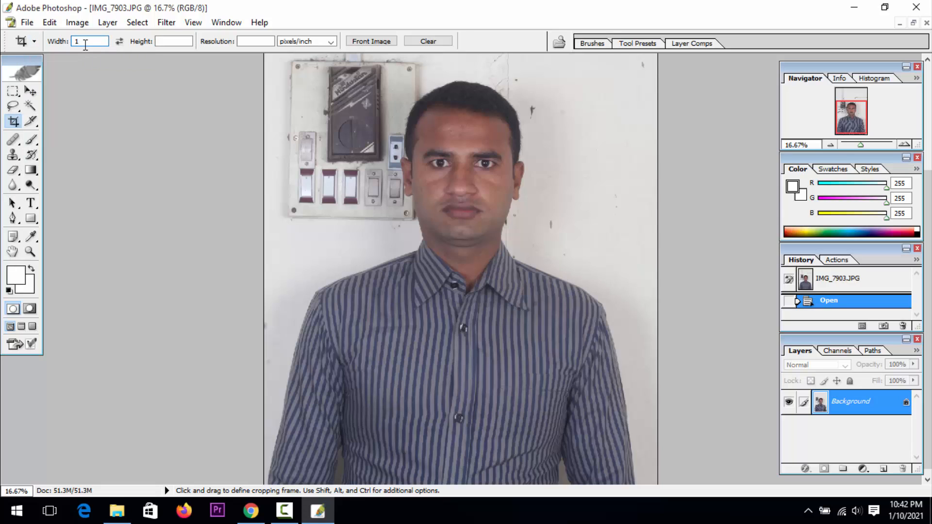
type(".5")
left_click(165, 40)
type("1")
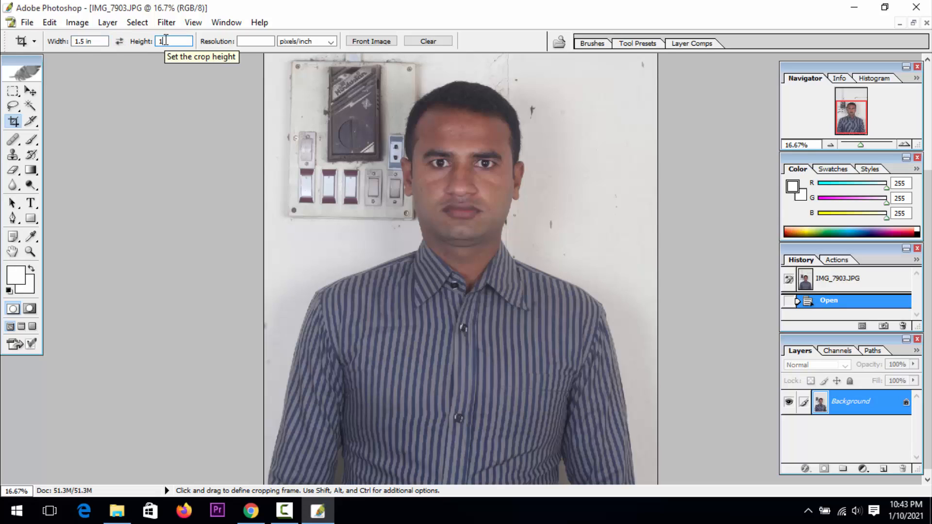
type(".9")
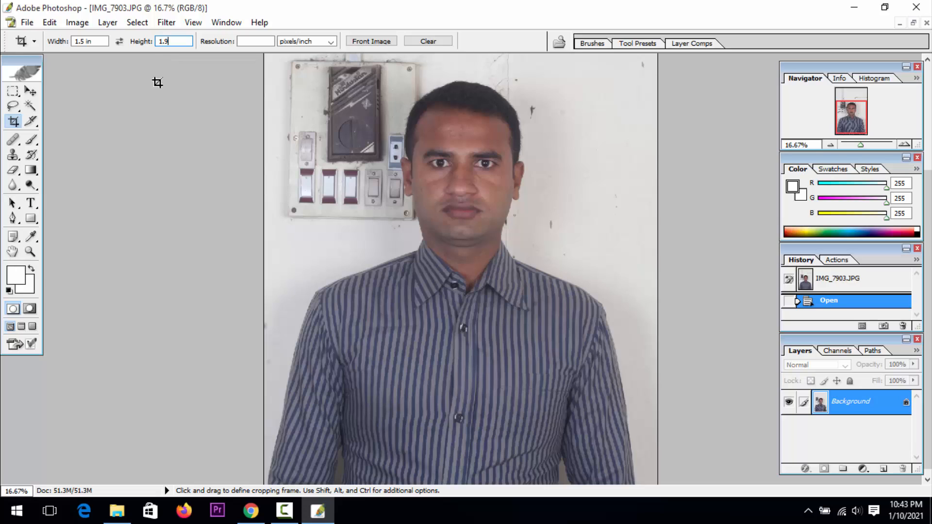
left_click(253, 41)
type("300")
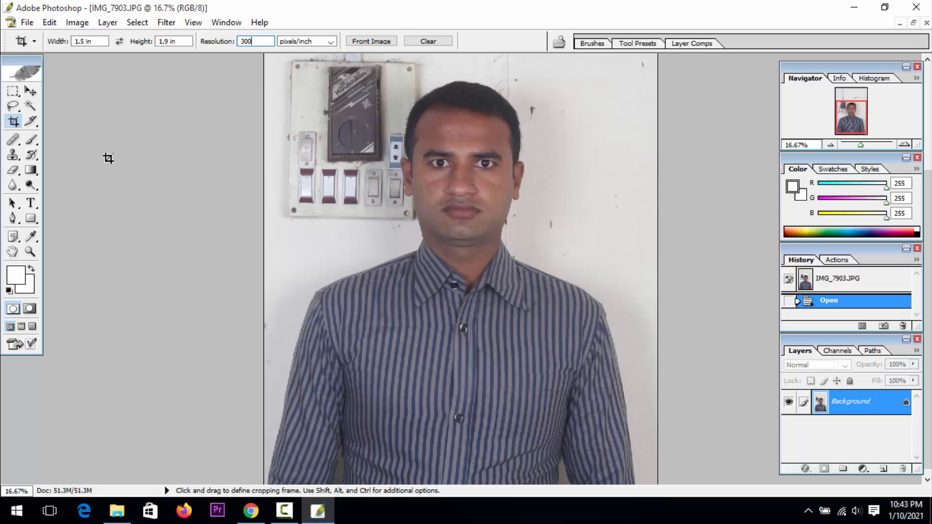
Crop the photo to the man's head and chest, leaving a small margin above his hair
left_click_drag(323, 76, 634, 419)
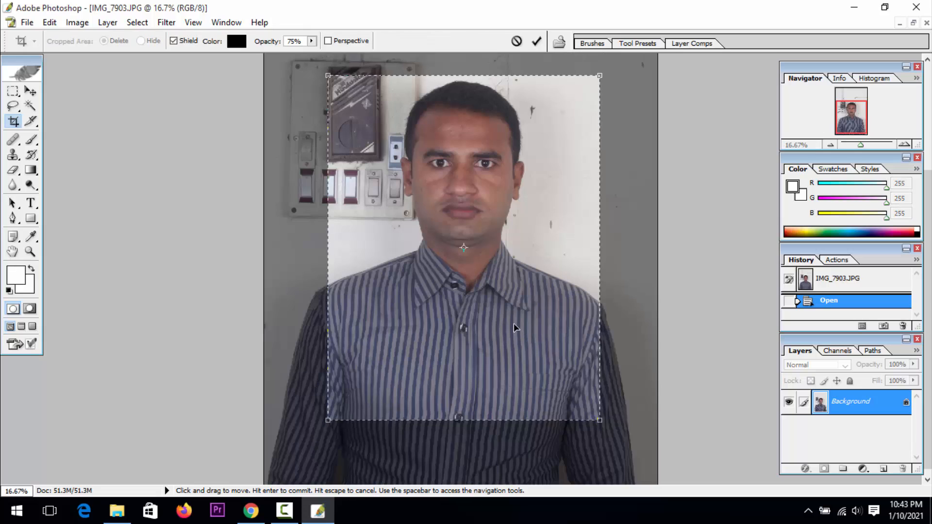
left_click_drag(504, 291, 518, 265)
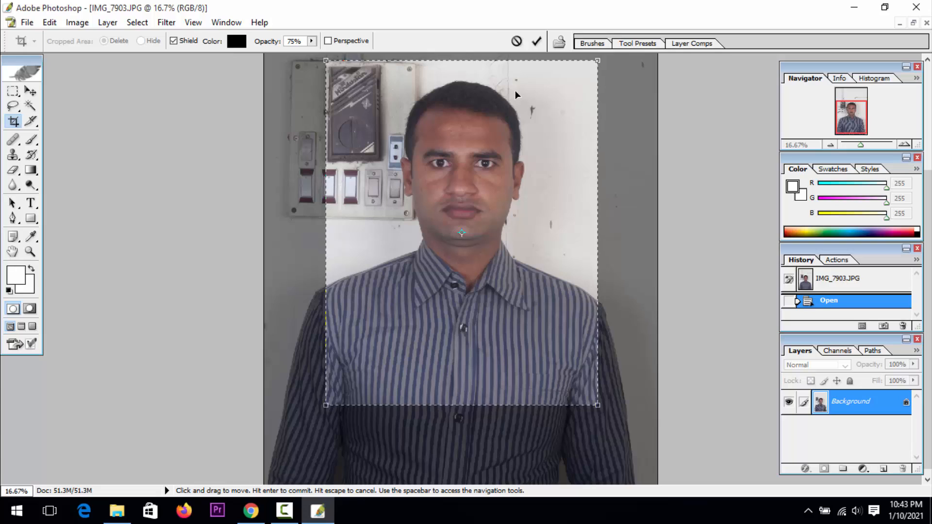
left_click(534, 40)
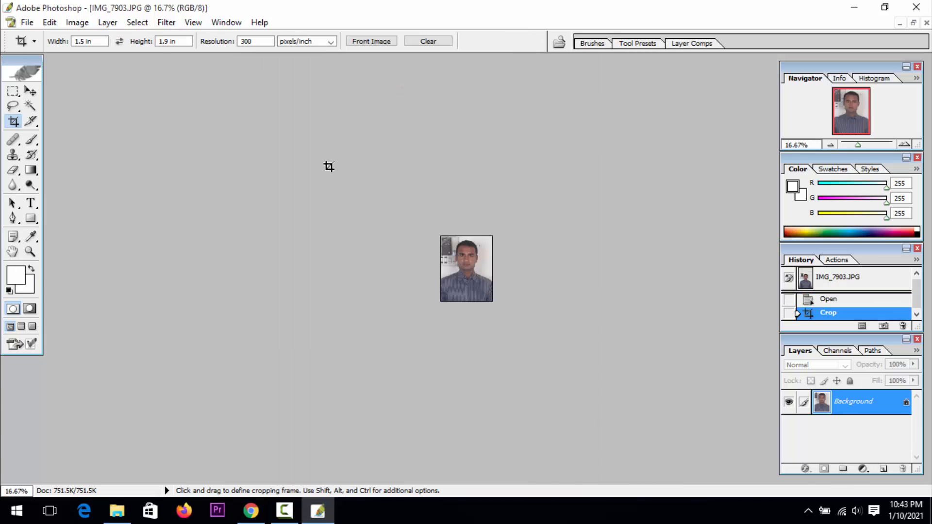
Select the wall and switchboard areas around the man with the Magic Wand at tolerance 32, adding each area to the selection
left_click(30, 251)
left_click(481, 259)
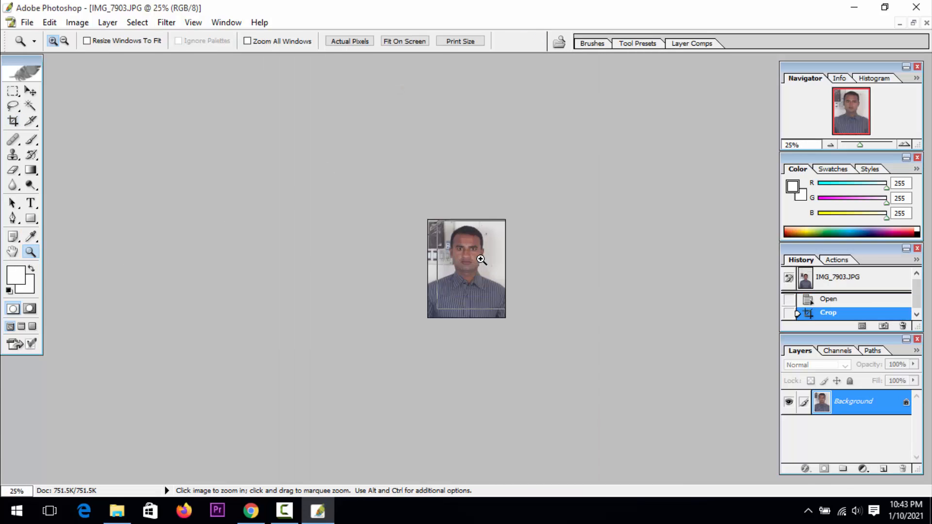
left_click(480, 260)
left_click(481, 259)
left_click(481, 260)
left_click(480, 260)
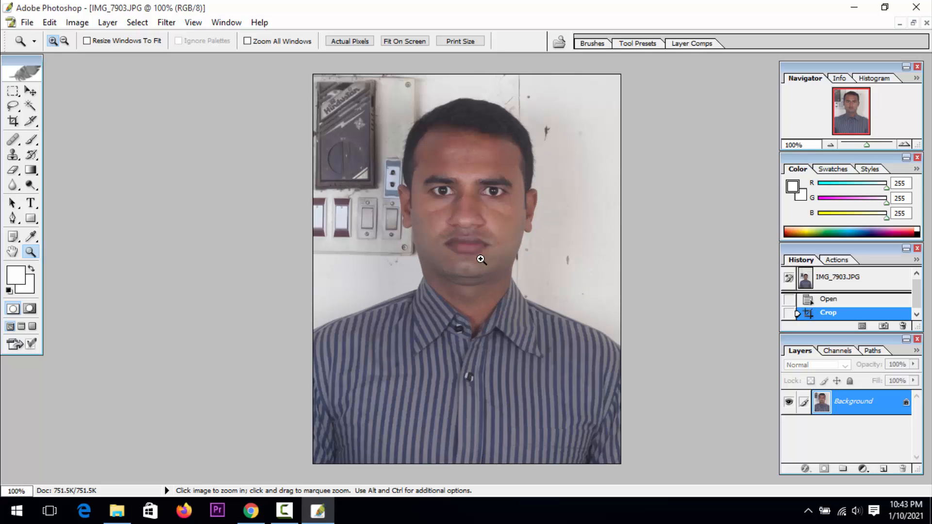
left_click(449, 275)
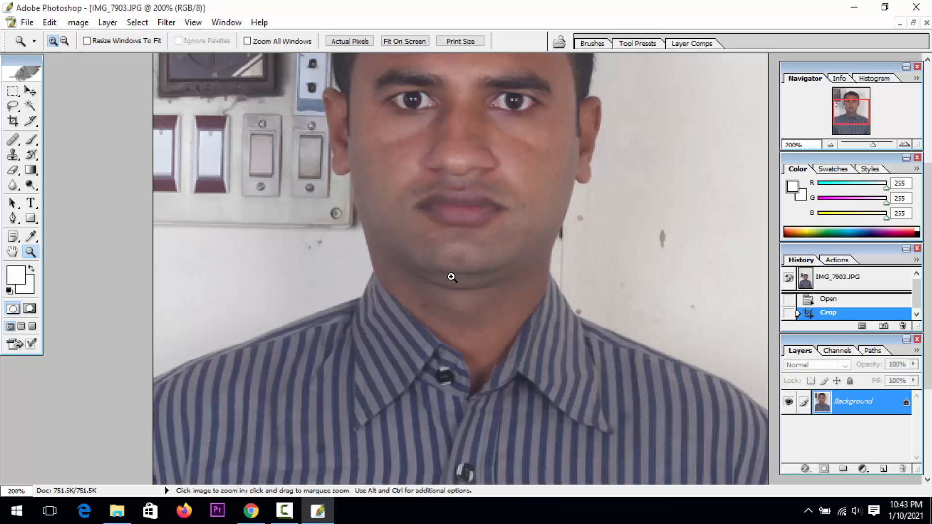
left_click(415, 259, "alt")
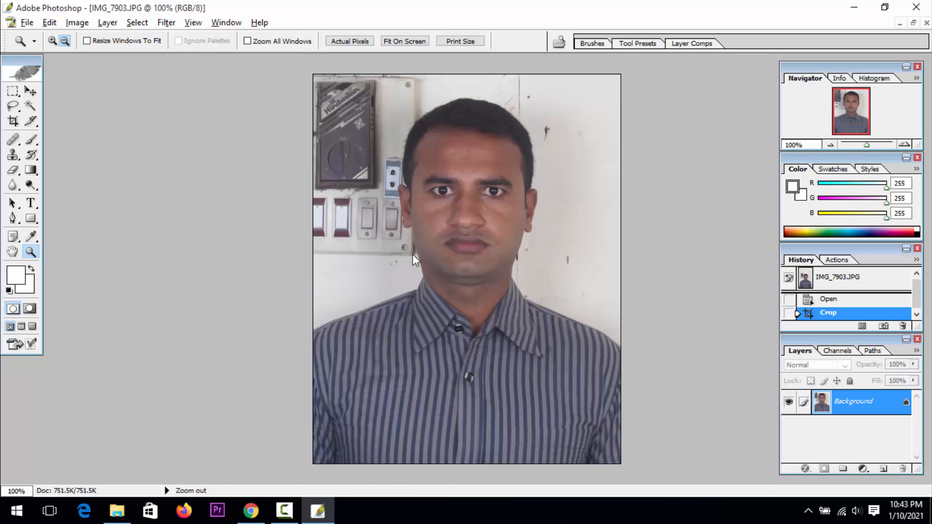
left_click(30, 106)
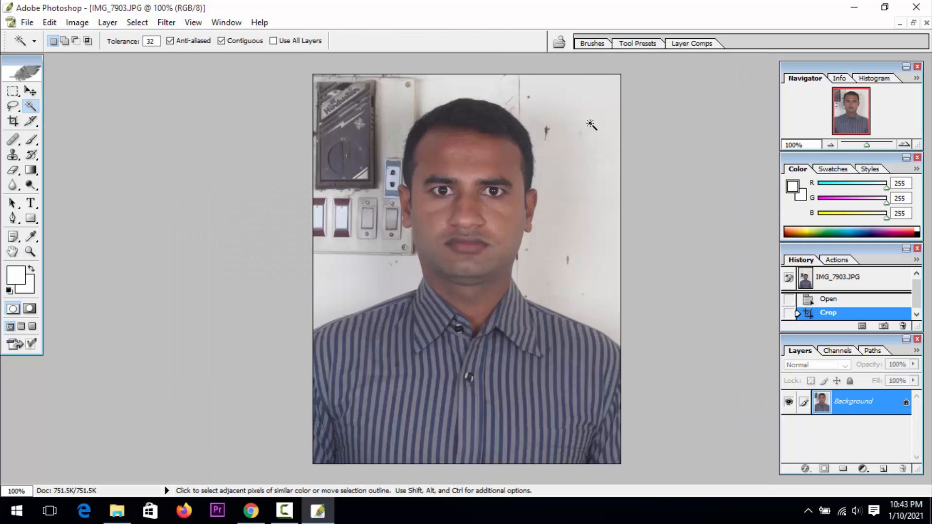
left_click(584, 185, "shift")
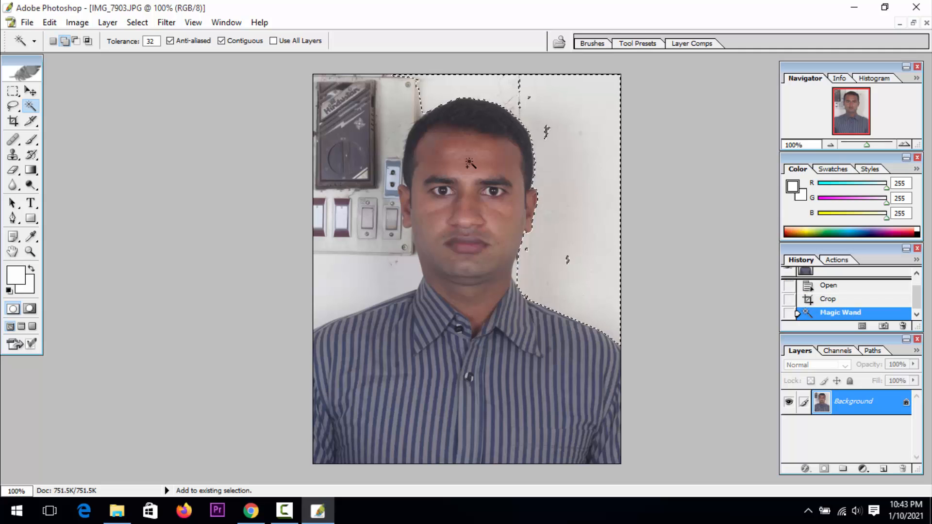
left_click(401, 115, "shift")
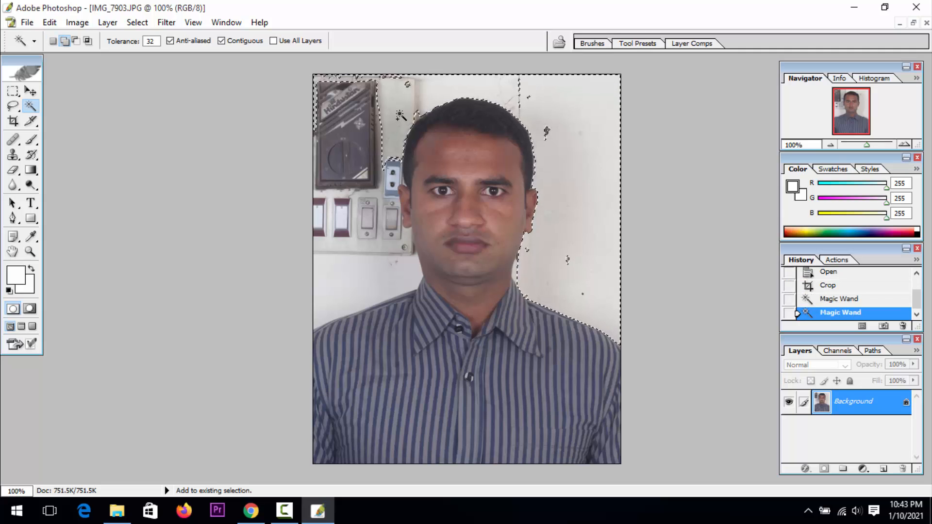
left_click(348, 275, "shift")
left_click(336, 156, "shift")
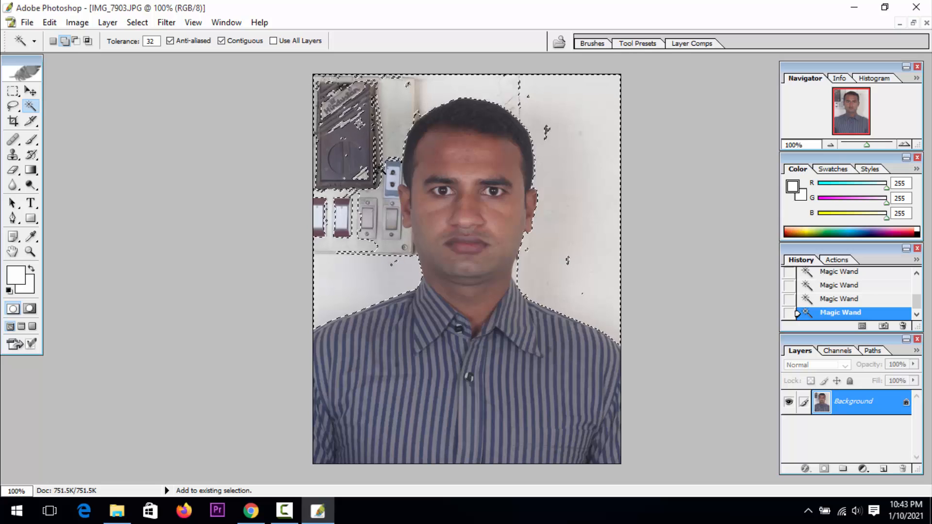
left_click(383, 207, "shift")
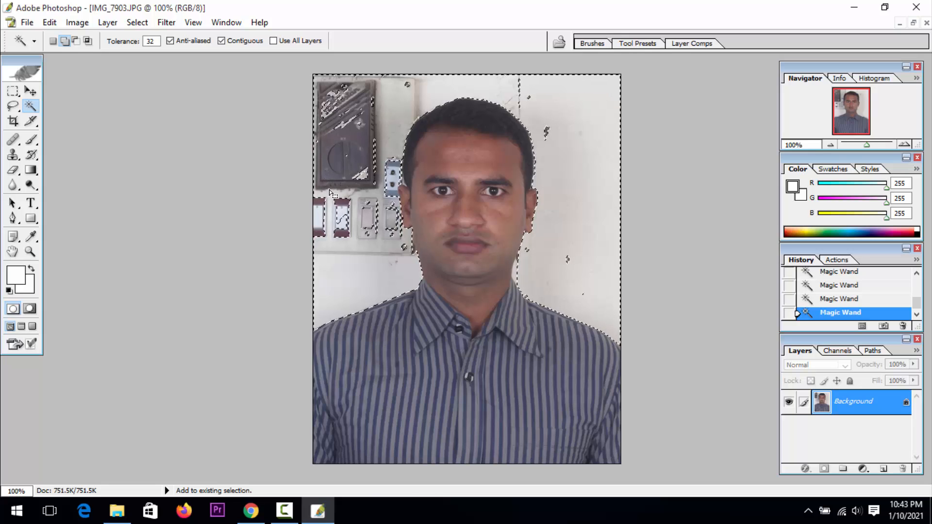
Feather the background selection with a radius of 1.2 pixels
right_click(386, 122)
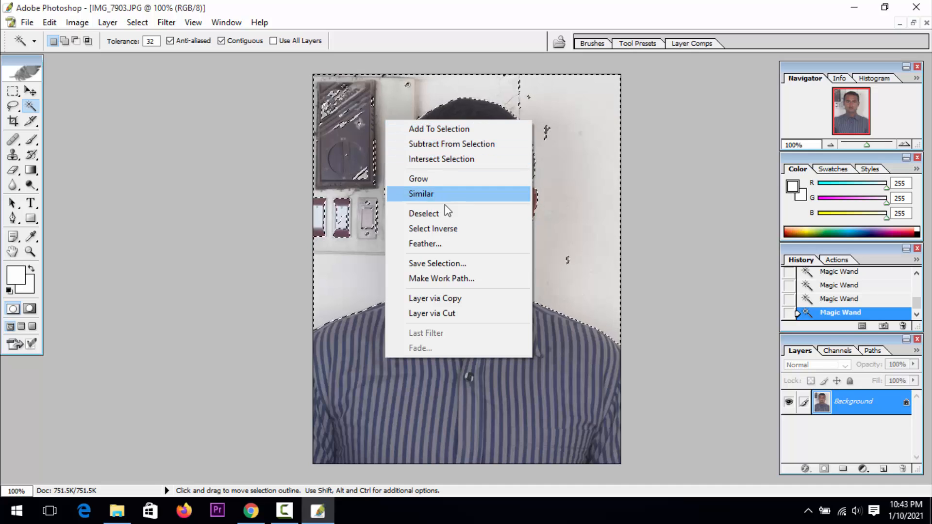
left_click(444, 242)
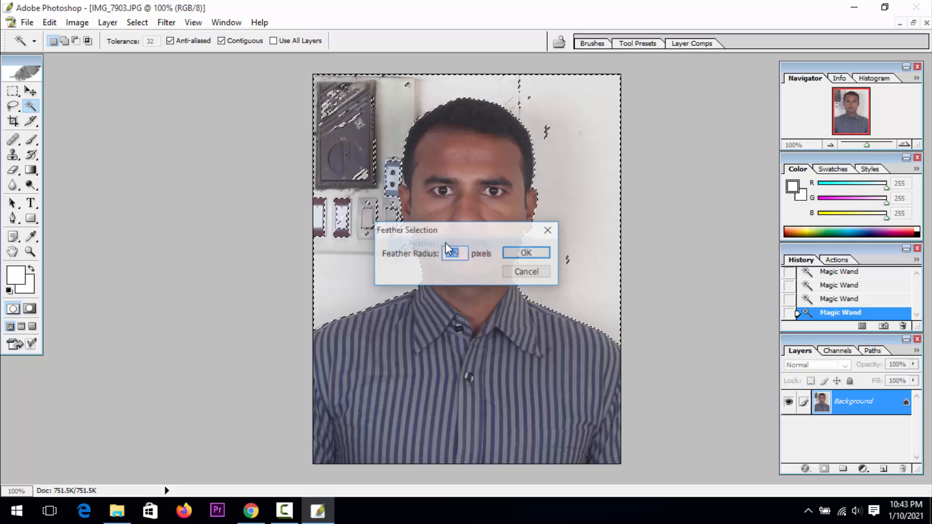
left_click(527, 253)
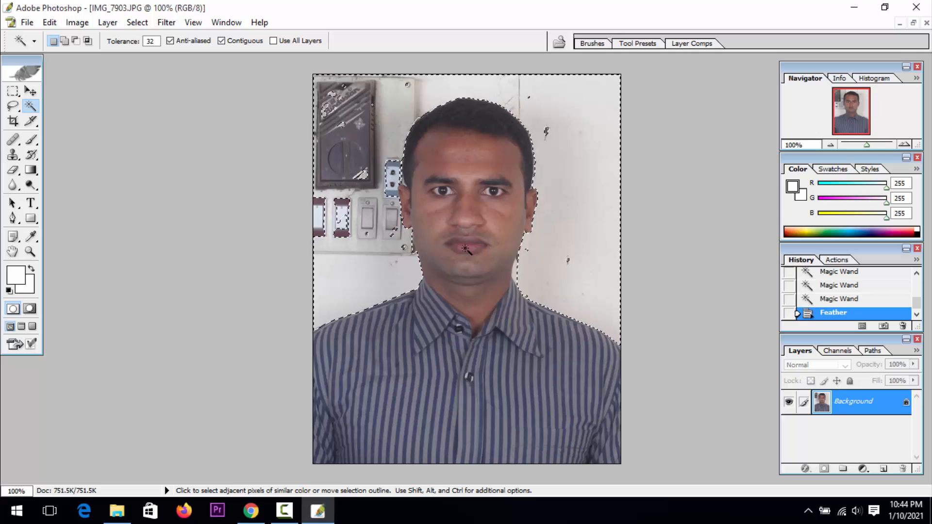
Clear the selected background to white with repeated deletions and deselect it
key("Delete")
key("Delete")
key("Delete")
key("Delete")
key("Delete")
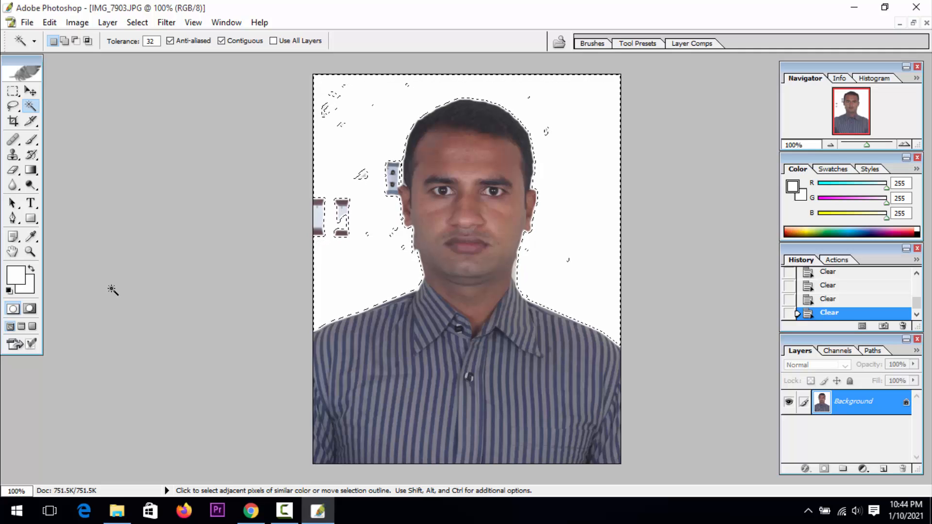
right_click(378, 259)
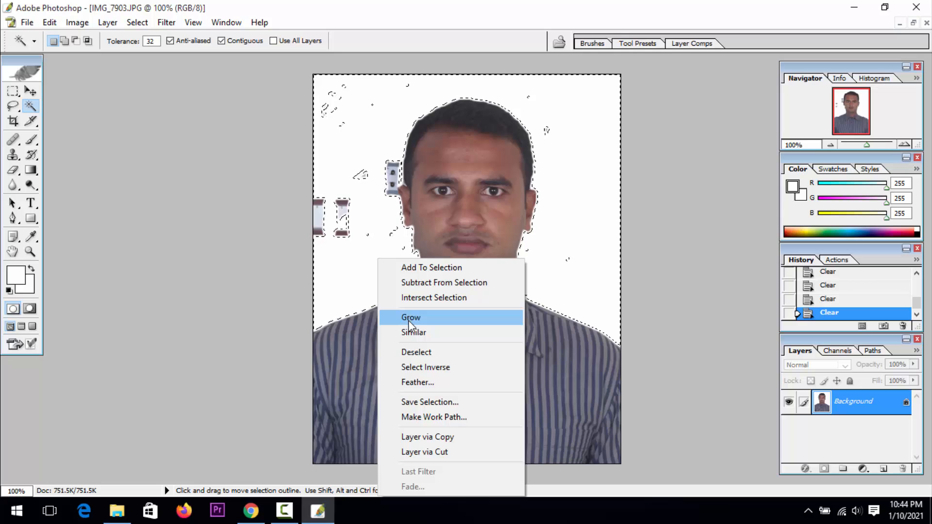
left_click(398, 352)
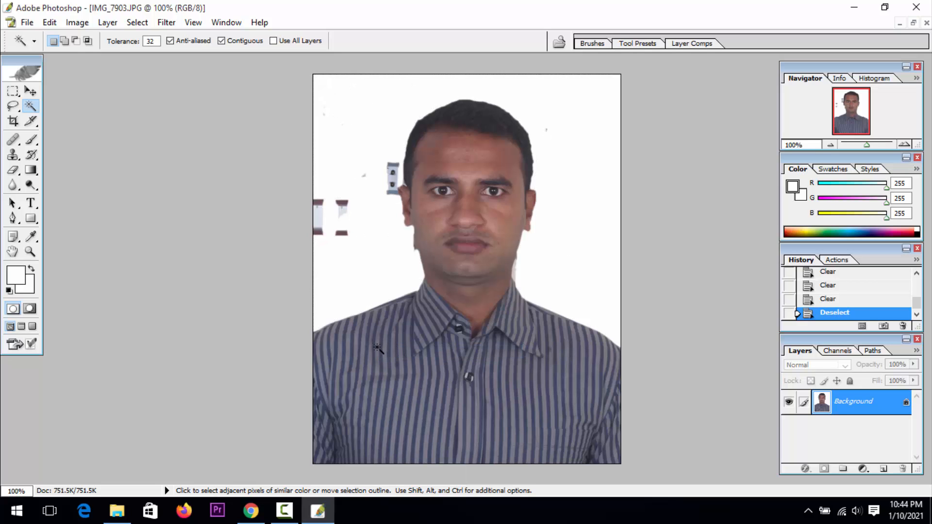
Paint sampled white background over the rough cheek edge below the ear with the Clone Stamp tool
key("z")
left_click(415, 278)
left_click(415, 278)
left_click(415, 278)
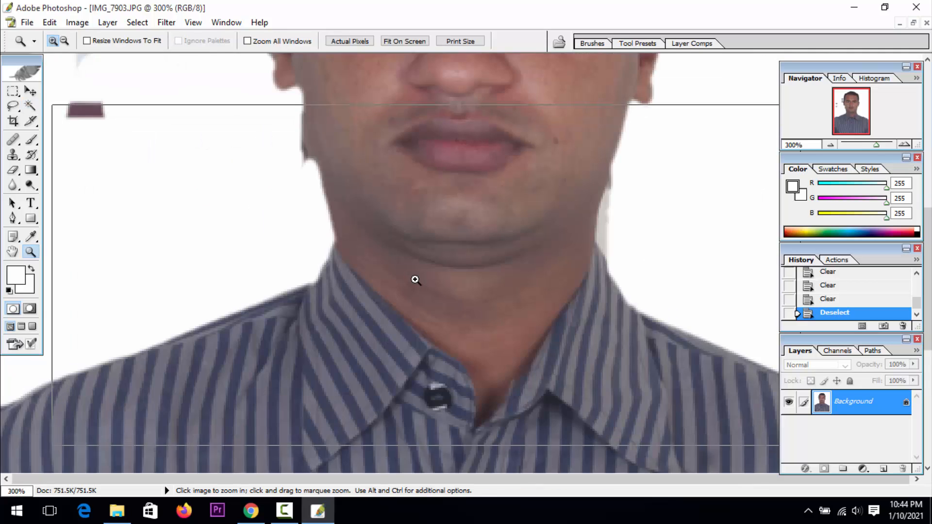
left_click(415, 278)
key("space")
left_click_drag(373, 219, 378, 446)
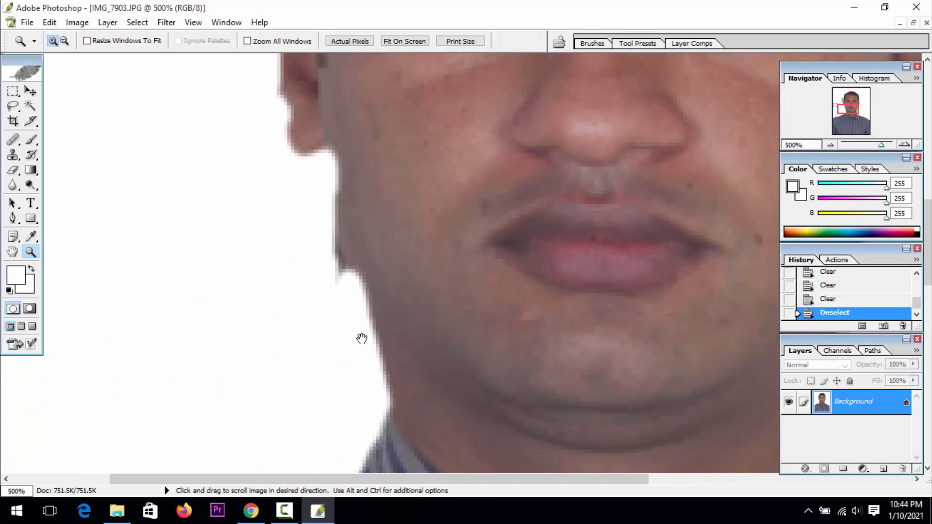
left_click(12, 155)
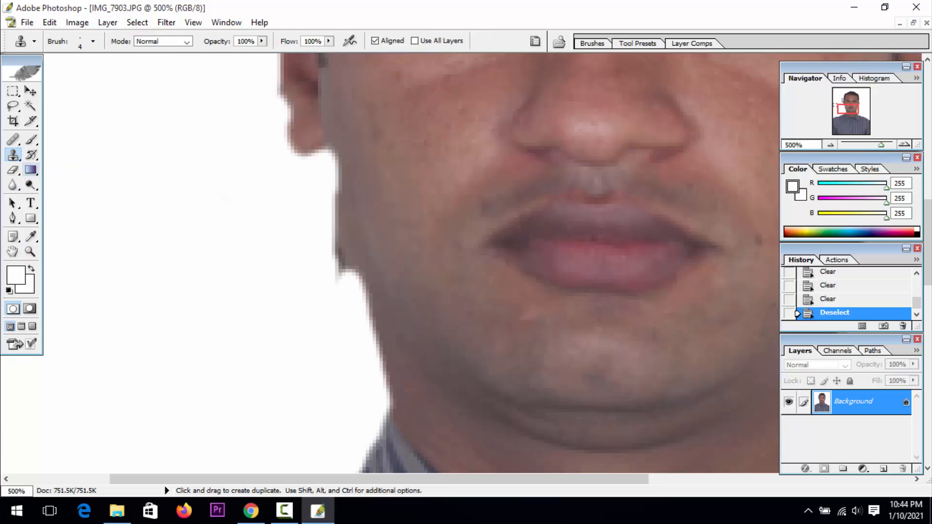
key("alt")
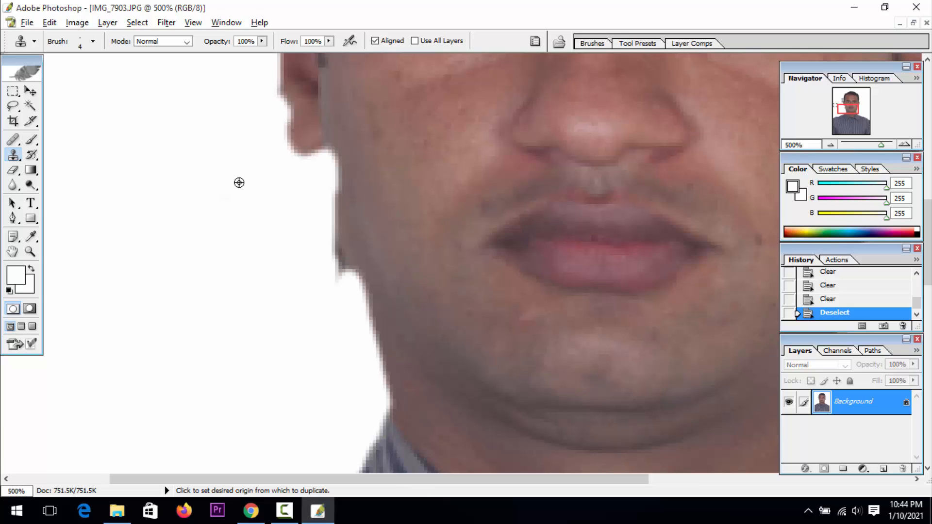
left_click(238, 182, "alt")
mouse_move(328, 180)
left_mouse_down()
mouse_move(350, 280)
mouse_move(333, 248)
mouse_move(331, 194)
mouse_move(298, 310)
left_mouse_up()
Trace the top of the ear and the adjoining hairline beside the leftover switchboard with the Pen tool
key("p")
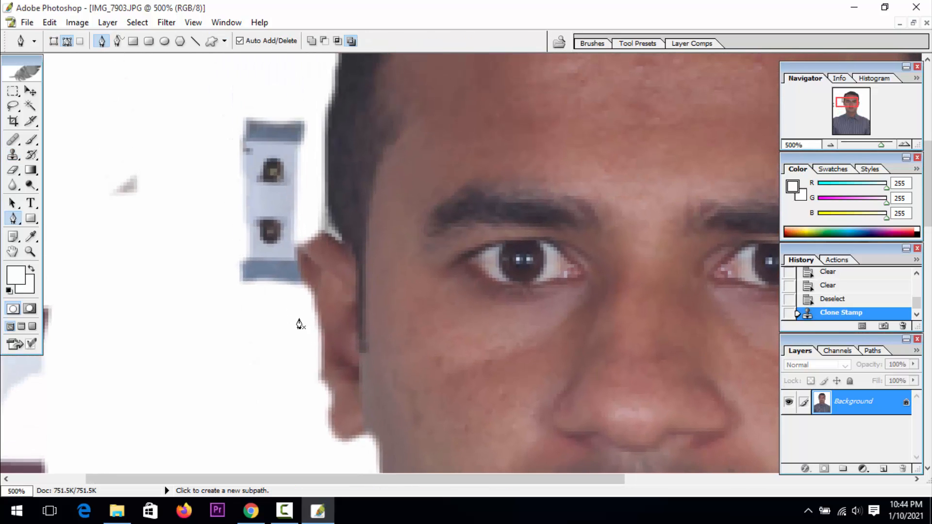
left_click(306, 282)
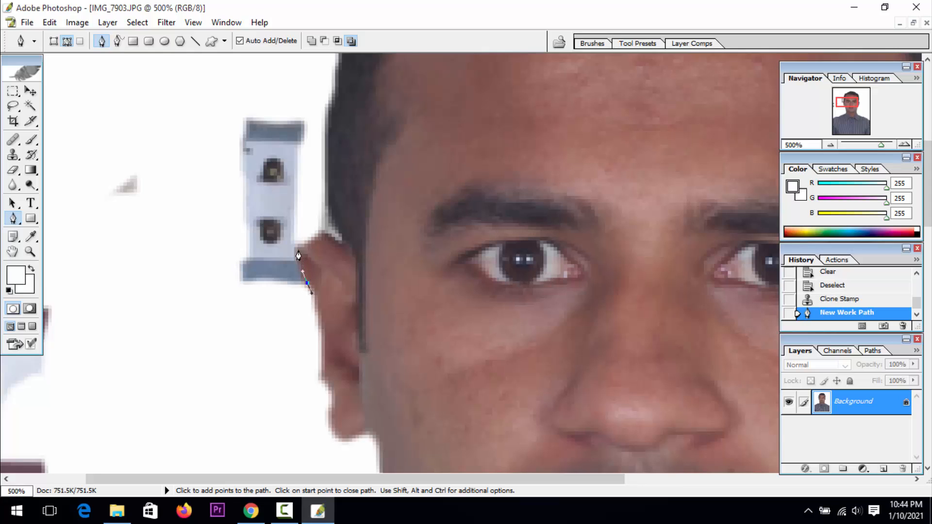
left_click_drag(298, 246, 310, 248)
left_click(311, 236)
left_click(333, 233)
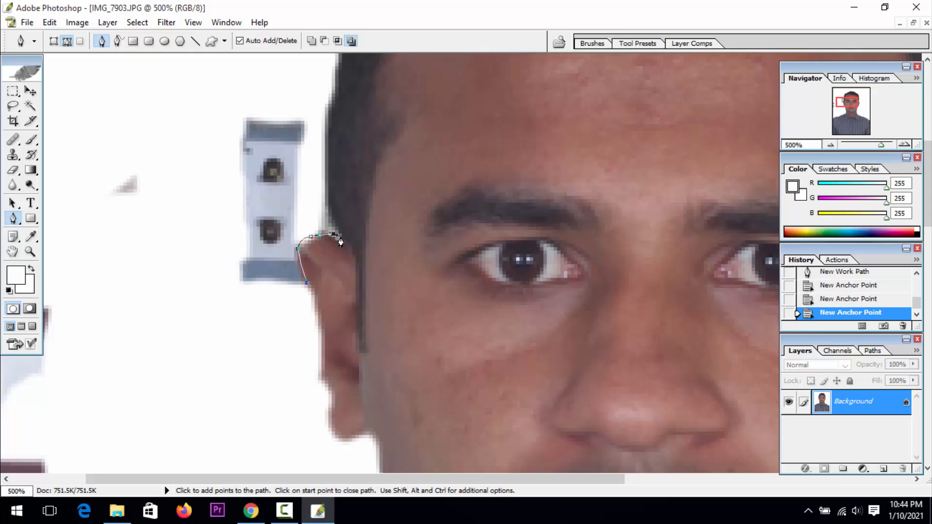
left_click(342, 237)
left_click_drag(331, 171, 332, 158)
Try to enclose the leftover switchboard pieces with the path, convert it to a selection and clear it
left_click_drag(328, 87, 142, 104)
left_click_drag(60, 163, 60, 174)
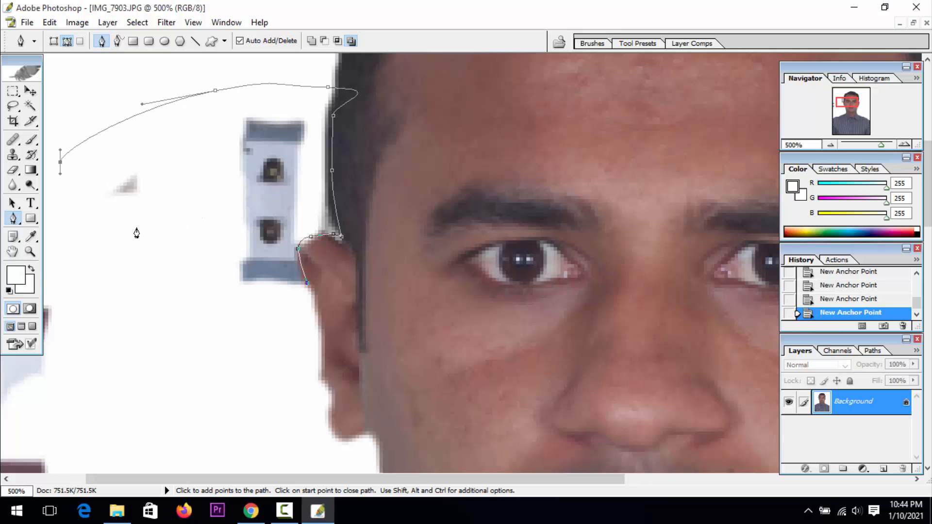
left_click(31, 251)
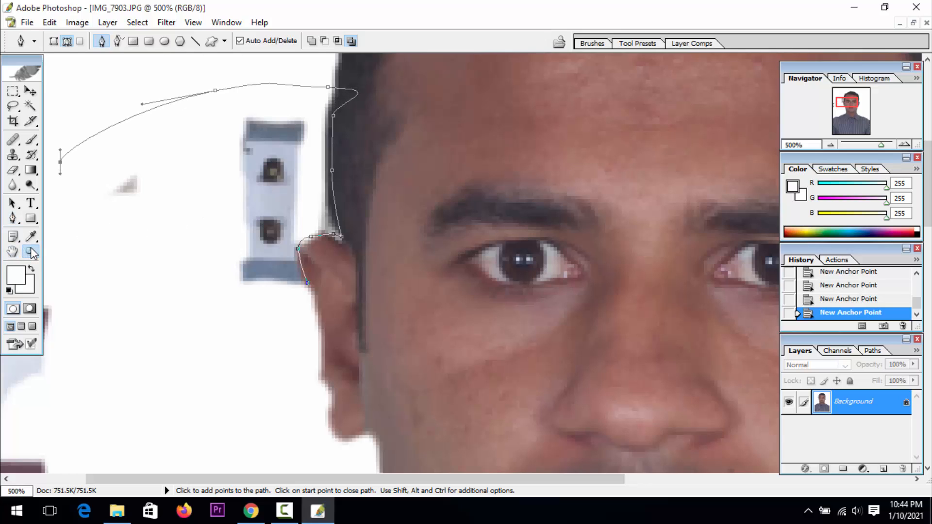
left_click(208, 244, "alt")
left_click(209, 244, "alt")
left_click(208, 245, "alt")
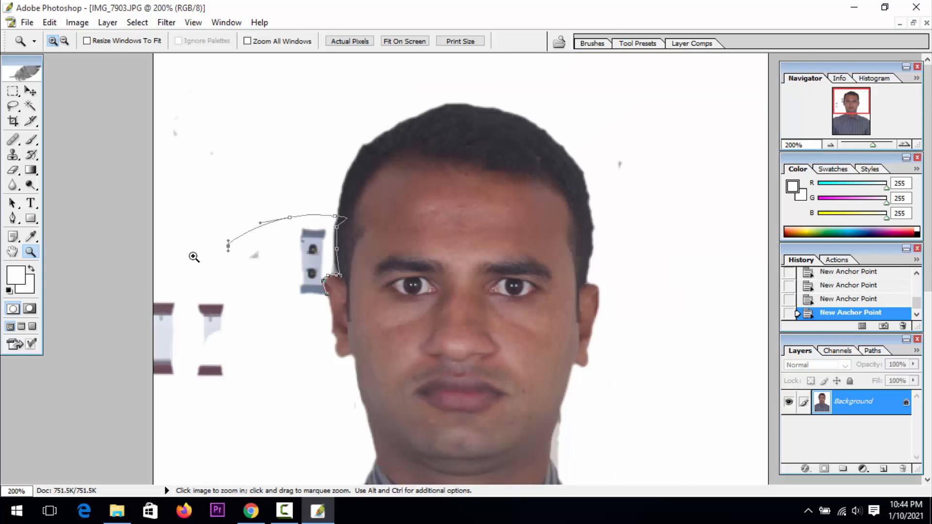
key("p")
left_click_drag(193, 208, 129, 249)
left_click_drag(111, 301, 112, 430)
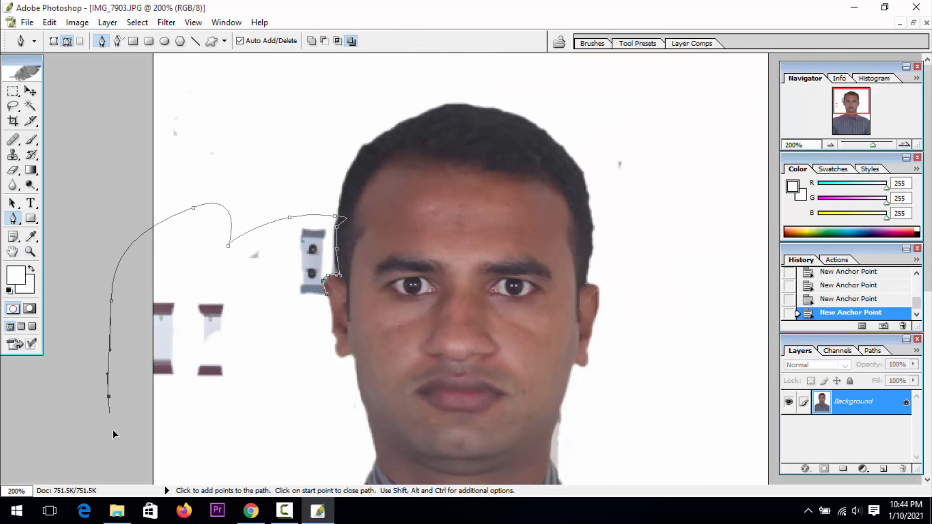
left_click_drag(108, 396, 133, 443)
left_click(235, 402)
left_click_drag(326, 292, 238, 350)
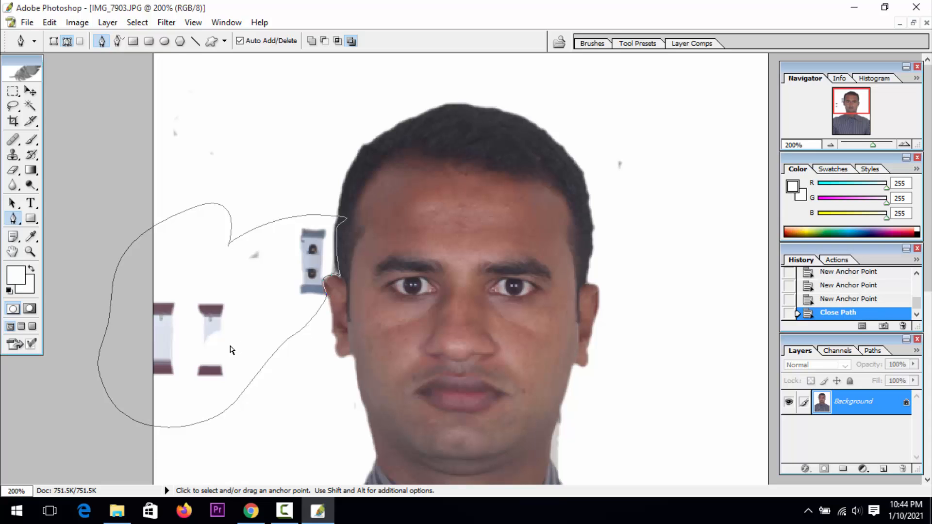
key("ctrl+Return")
key("Delete")
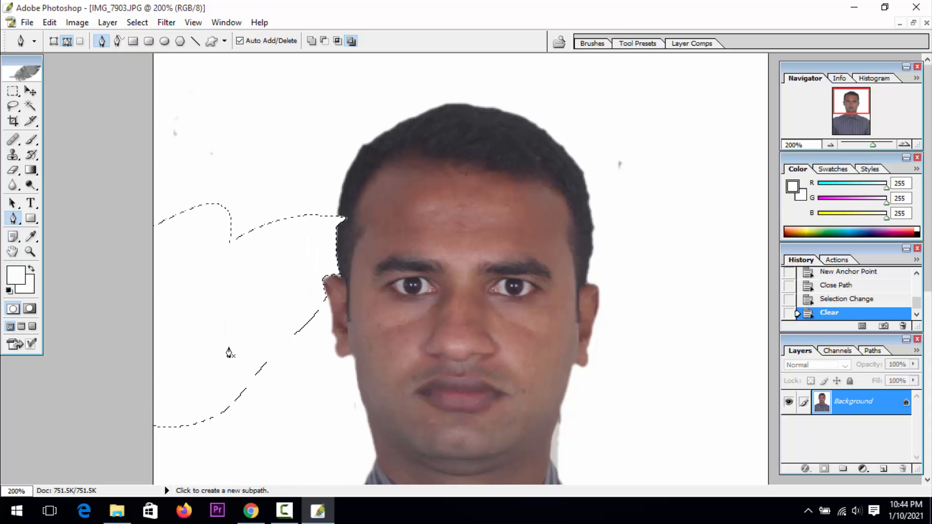
Undo the clearing, the selection and the path's outer points back to the traced hairline
key("ctrl+alt+z")
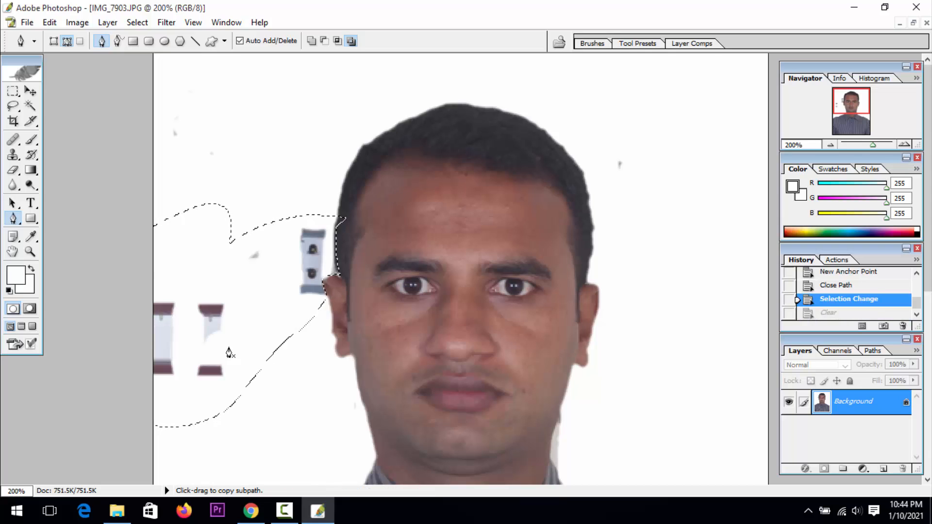
key("ctrl+alt+z")
key("ctrl+alt+z")
key("ctrl+alt+z")
key("ctrl+alt+z")
key("ctrl+alt+z")
key("ctrl+alt+z")
key("ctrl+alt+z")
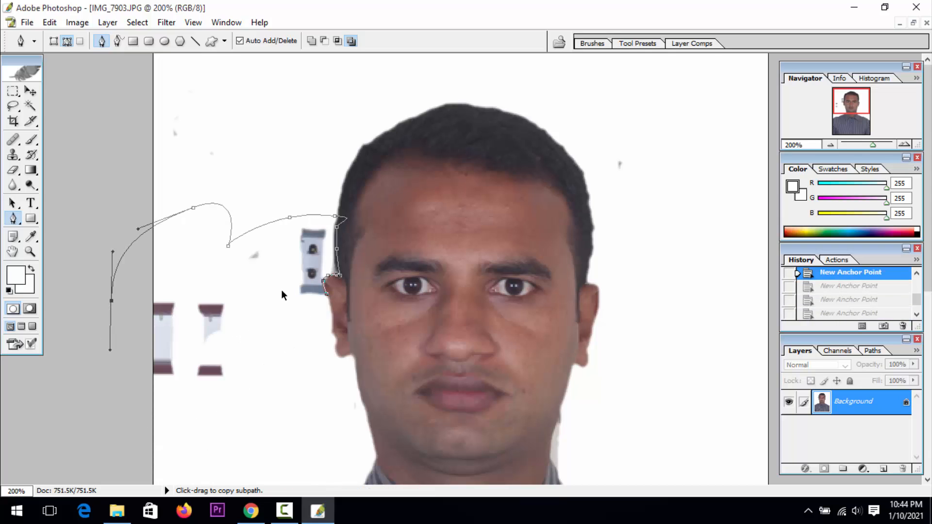
key("ctrl+alt+z")
key("ctrl+alt+z")
key("ctrl+alt+z")
key("ctrl+alt+z")
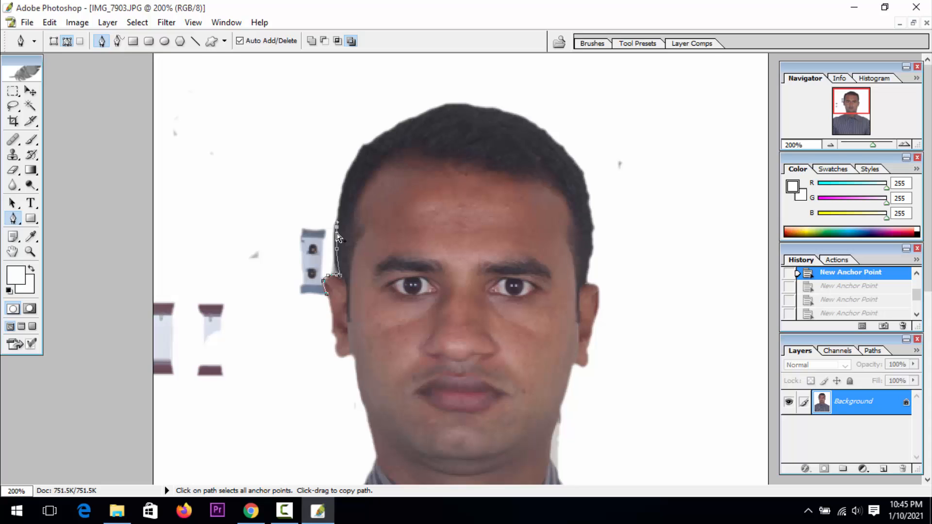
left_click_drag(311, 205, 301, 185)
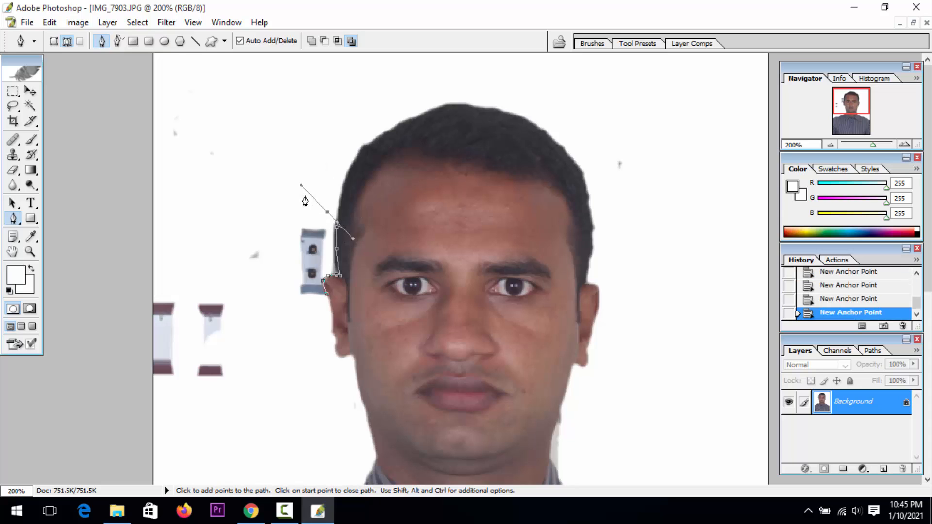
left_click(251, 190)
left_click(190, 219)
left_click(166, 238)
left_click_drag(152, 255, 144, 273)
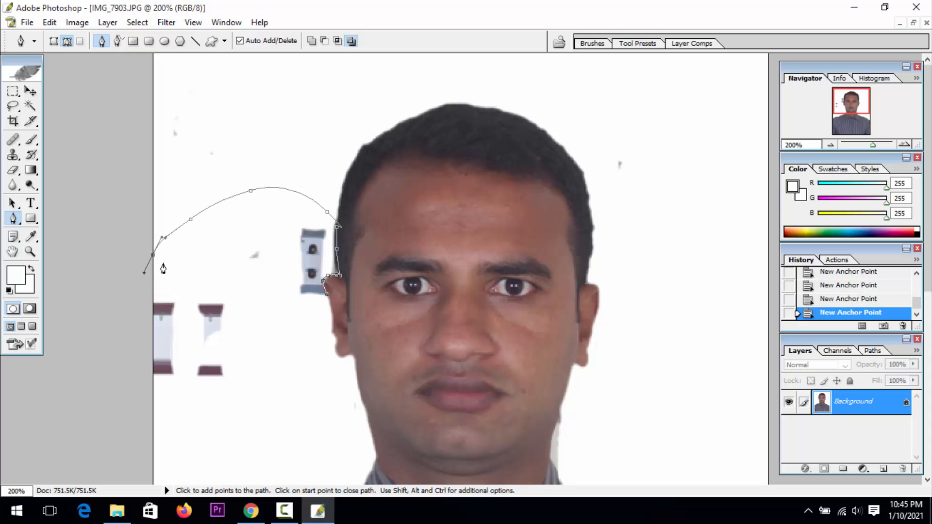
key("ctrl+alt+z")
key("ctrl+alt+z")
key("ctrl+alt+z")
key("ctrl+alt+z")
key("ctrl+alt+z")
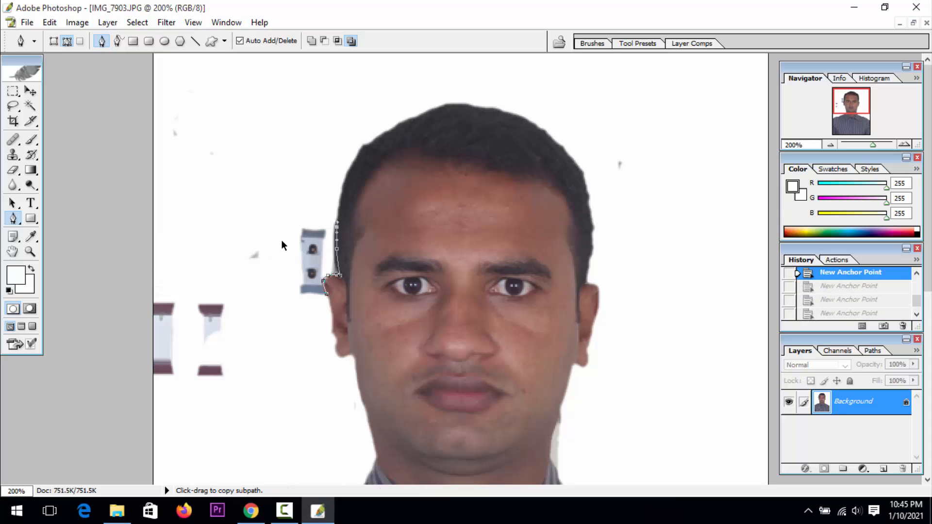
Continue the path from the hairline around all leftover switchboard pieces and close it at the ear
left_click(315, 218)
left_click_drag(290, 207, 269, 204)
left_click_drag(216, 216, 191, 225)
left_click_drag(134, 248, 110, 267)
left_click_drag(117, 315, 135, 358)
left_click_drag(155, 396, 268, 369)
left_click(326, 293)
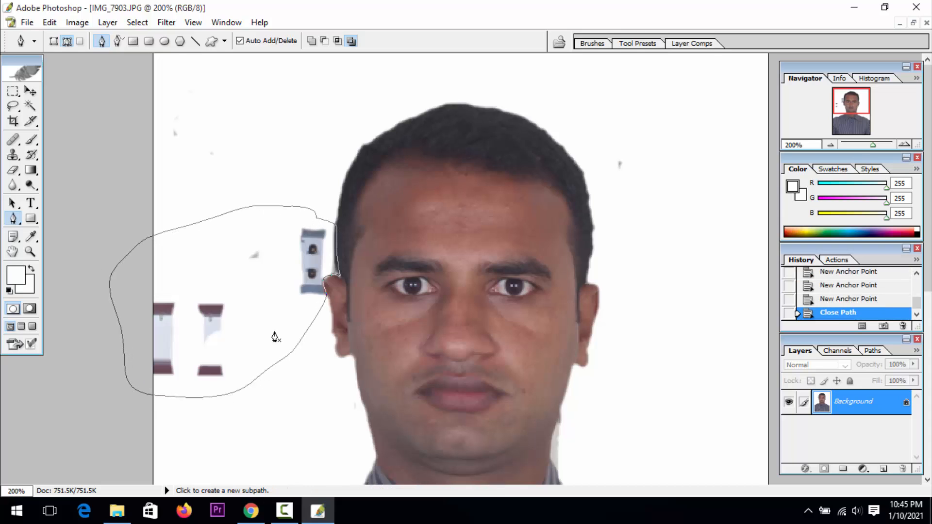
Convert the closed path to a selection, clear the switchboard pieces to white and deselect
key("ctrl+Return")
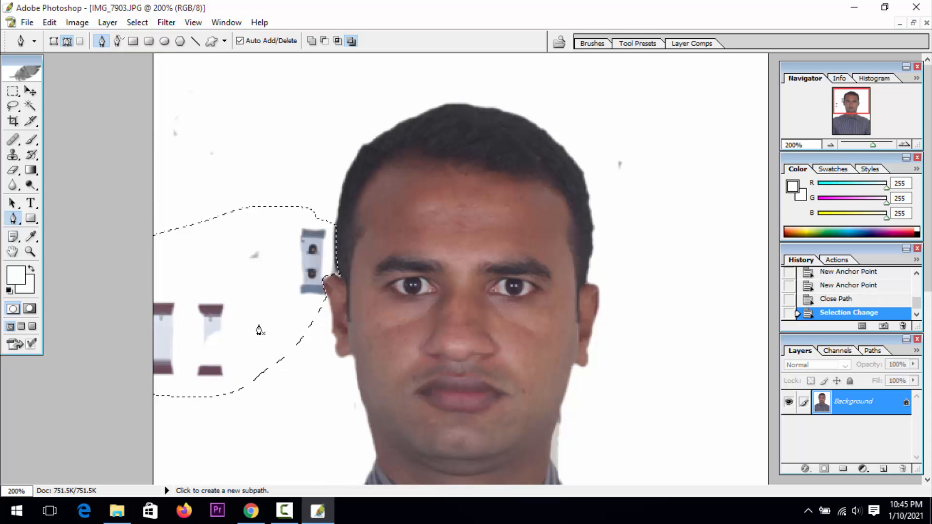
key("Delete")
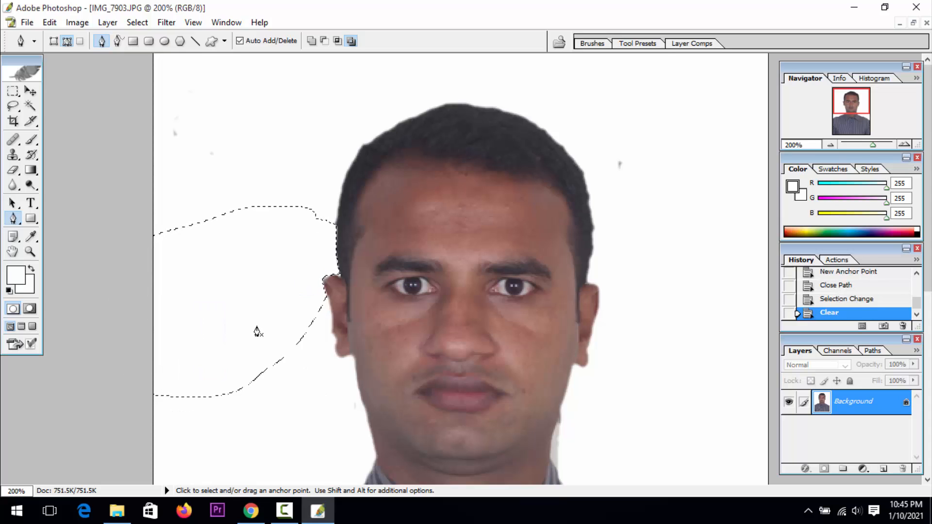
key("ctrl+d")
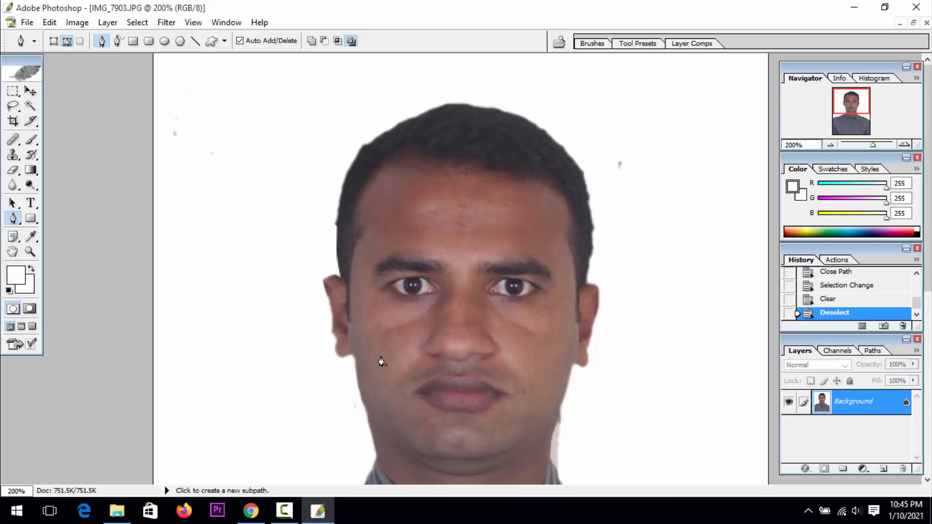
Cover the grey strip beside the jaw and neck with sampled white background using the Clone Stamp tool
left_click(30, 251)
left_click(610, 332)
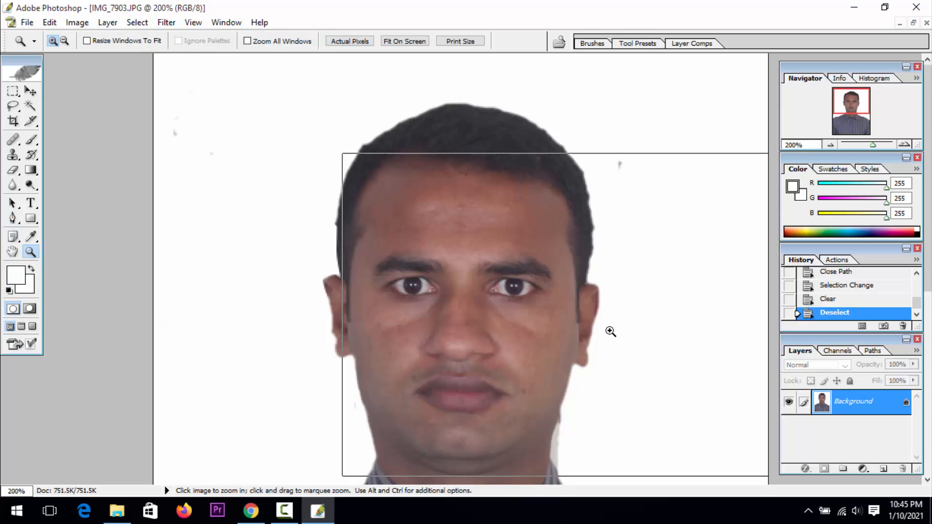
left_click(613, 333)
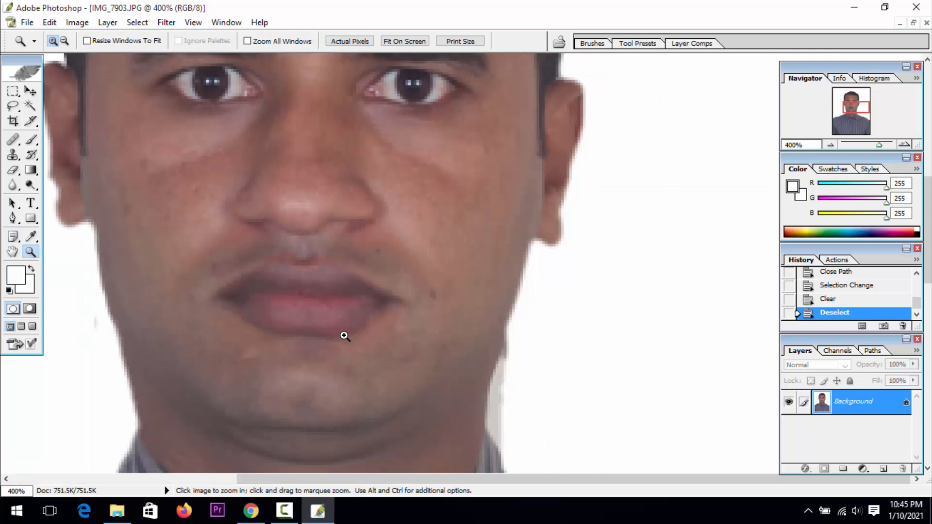
key("s")
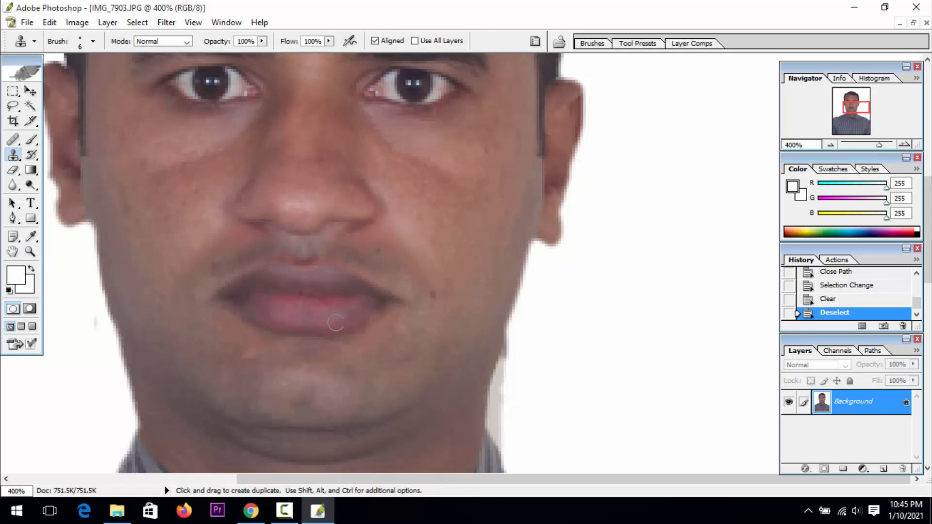
key("alt")
left_click(590, 351, "alt")
mouse_move(515, 335)
left_mouse_down()
mouse_move(496, 423)
mouse_move(514, 453)
left_mouse_up()
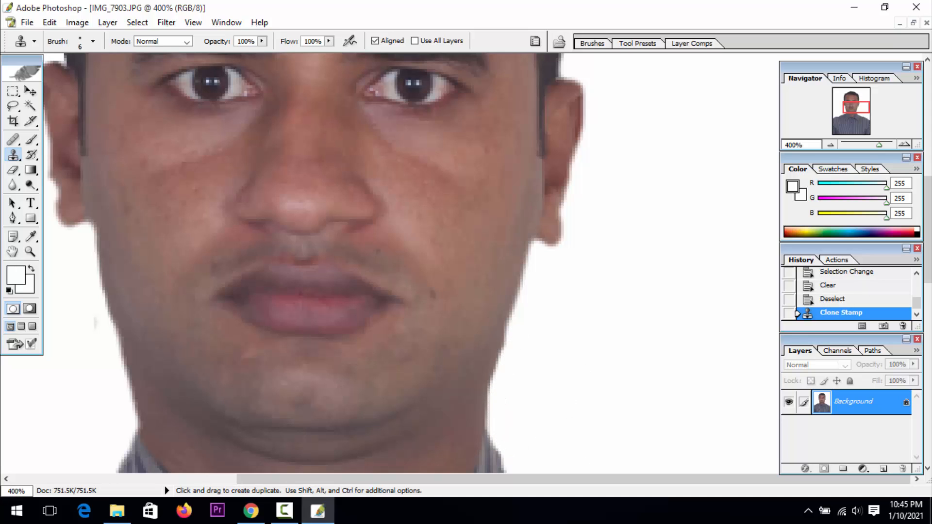
Duplicate the Background layer and set the copy's blending mode to Soft Light
key("z")
left_click(462, 366, "alt")
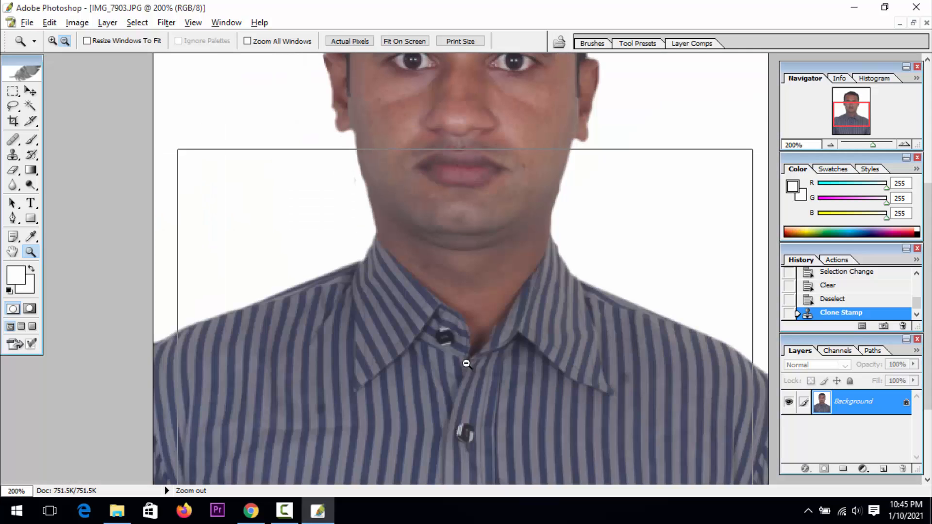
left_click(466, 363, "alt")
left_click_drag(878, 407, 884, 467)
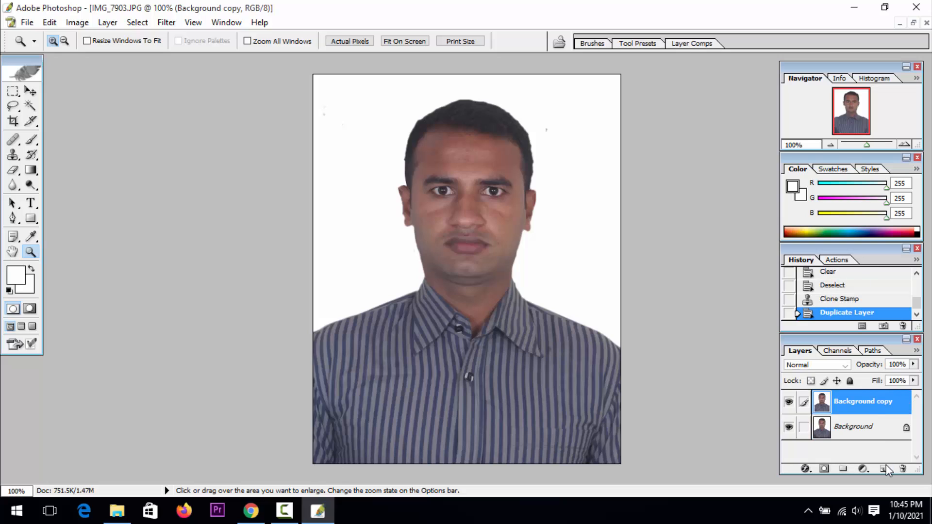
left_click(817, 367)
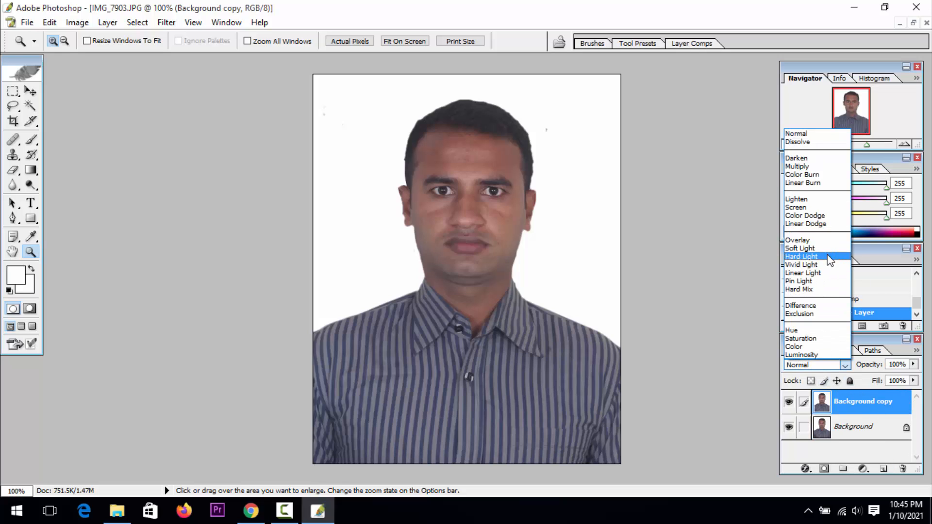
left_click(828, 253)
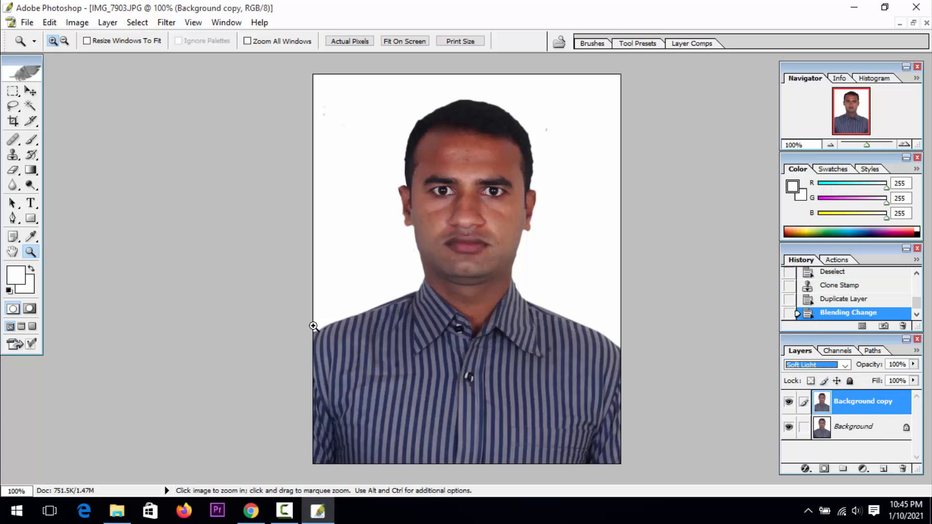
On the Background layer, heal the lines and spots on the cheek below one eye with the Healing Brush, using sampled cheek skin
left_click_drag(368, 170, 451, 279)
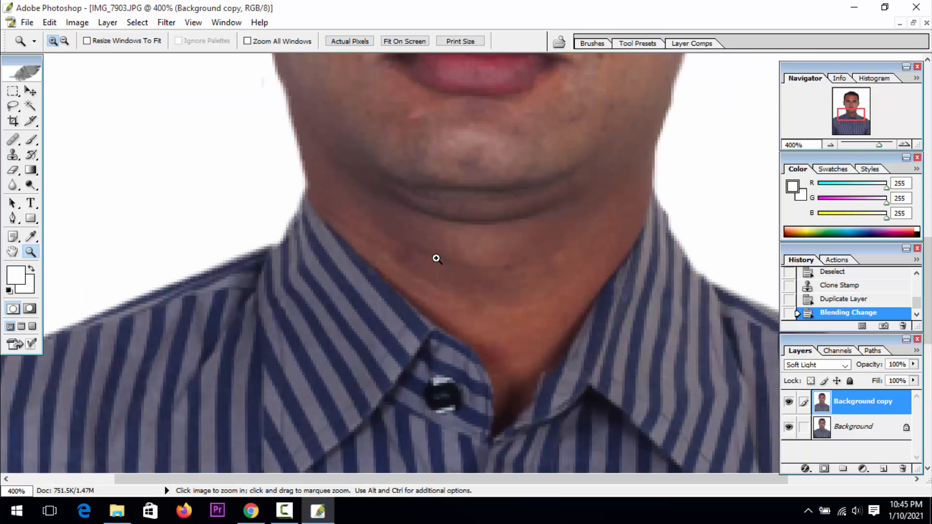
left_click(445, 238, "alt")
left_click(445, 238, "alt")
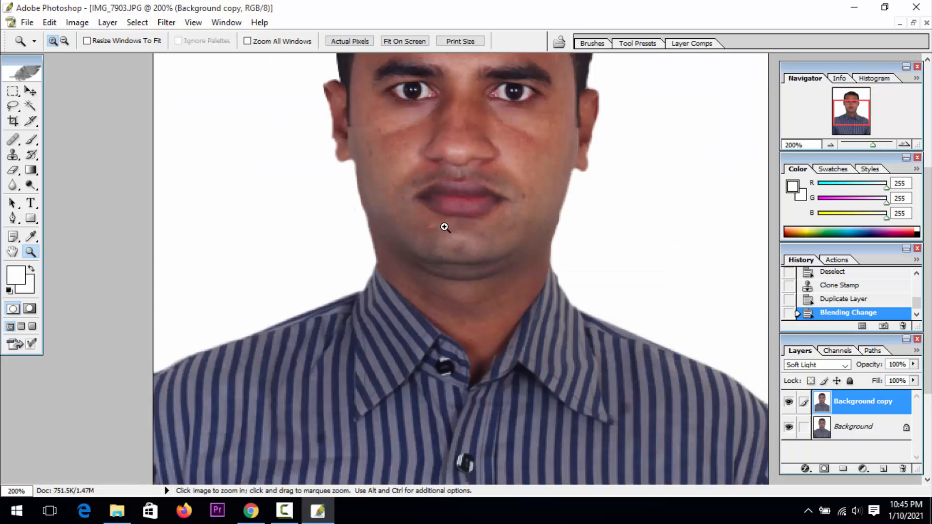
key("space")
left_click_drag(476, 179, 466, 285)
left_click(534, 262)
key("space")
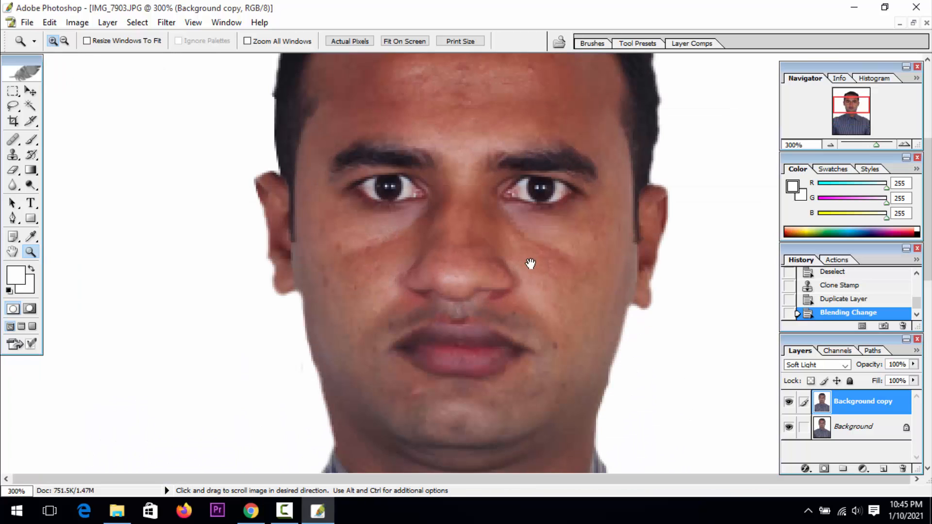
left_click_drag(531, 262, 514, 240)
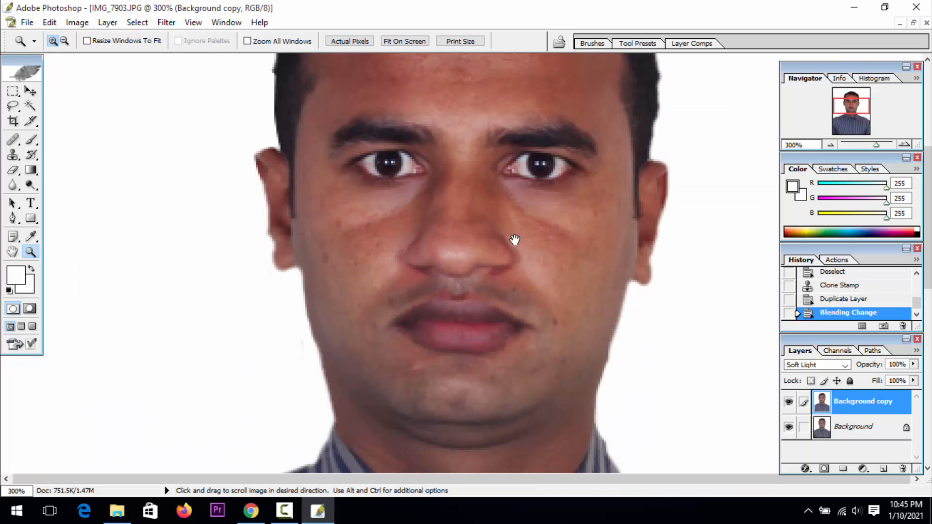
left_click(857, 430)
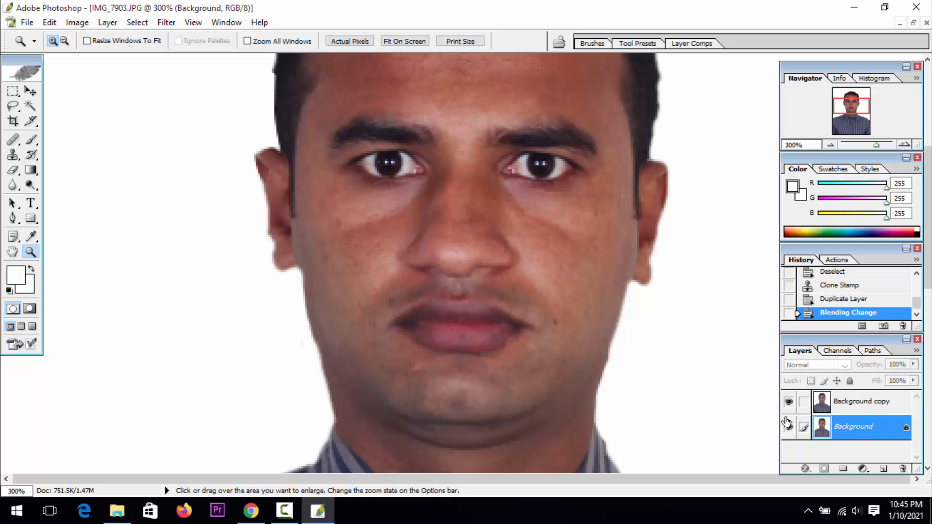
key("j")
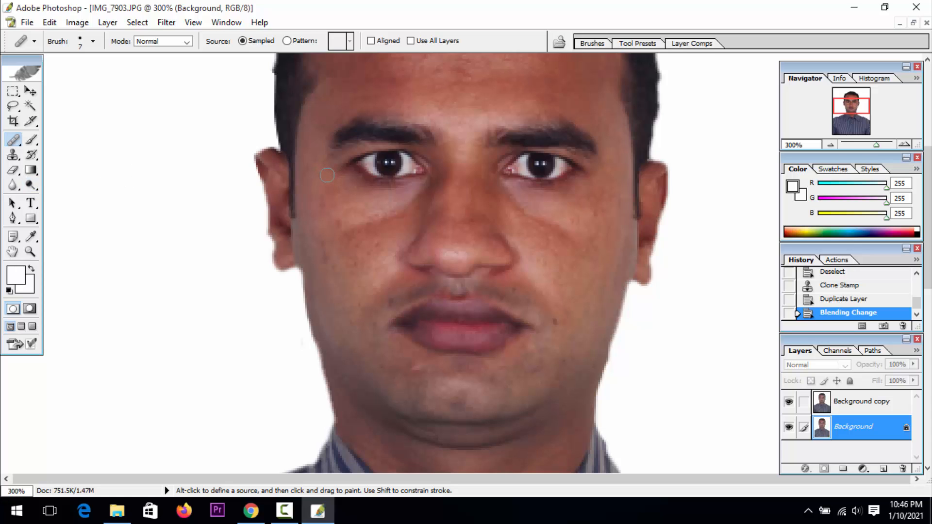
left_click(566, 249, "alt")
left_click(569, 237)
left_click(561, 234)
left_click(552, 229)
left_click(541, 225)
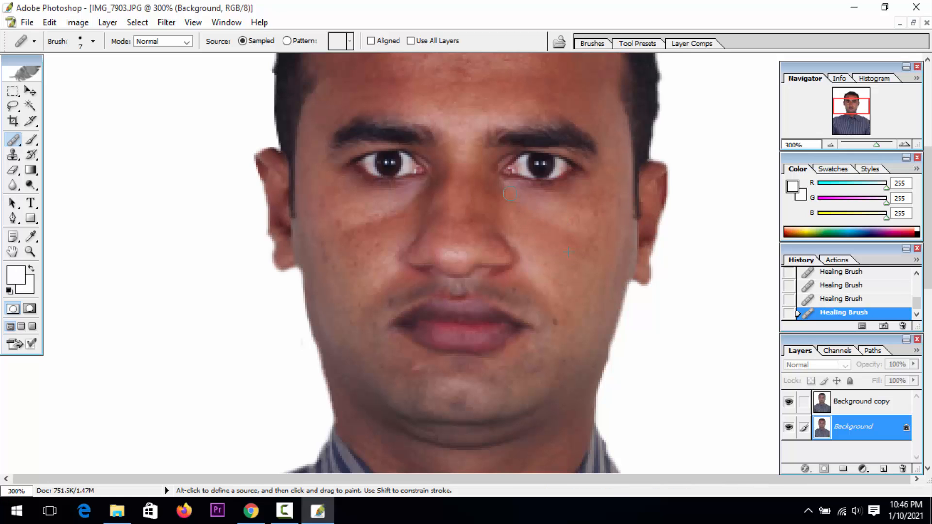
Heal the skin on the nose bridge and beneath the other eye with the Healing Brush
left_click(460, 202, "alt")
left_click(465, 225)
left_click(424, 199)
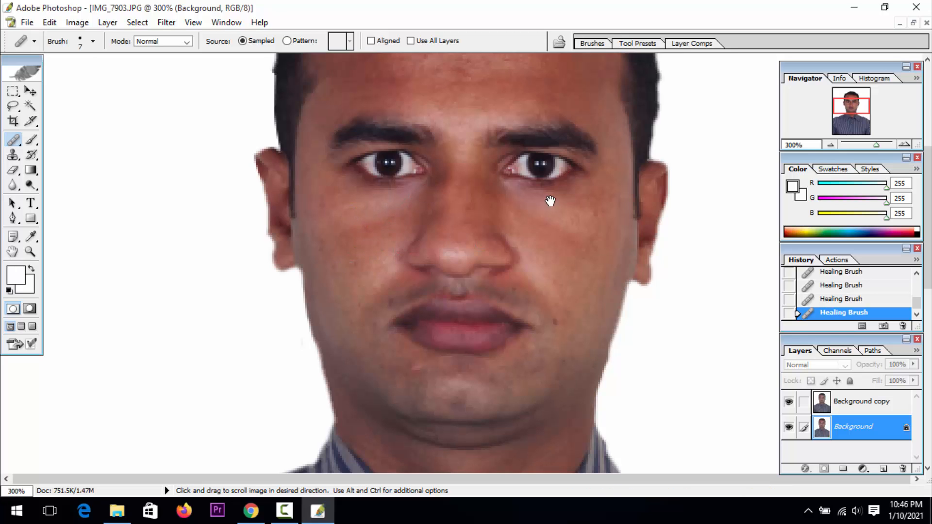
Heal the shiny spots and lines across the forehead on the Background layer with the Healing Brush, using sampled forehead skin
left_click_drag(552, 202, 548, 301)
left_click(504, 191, "alt")
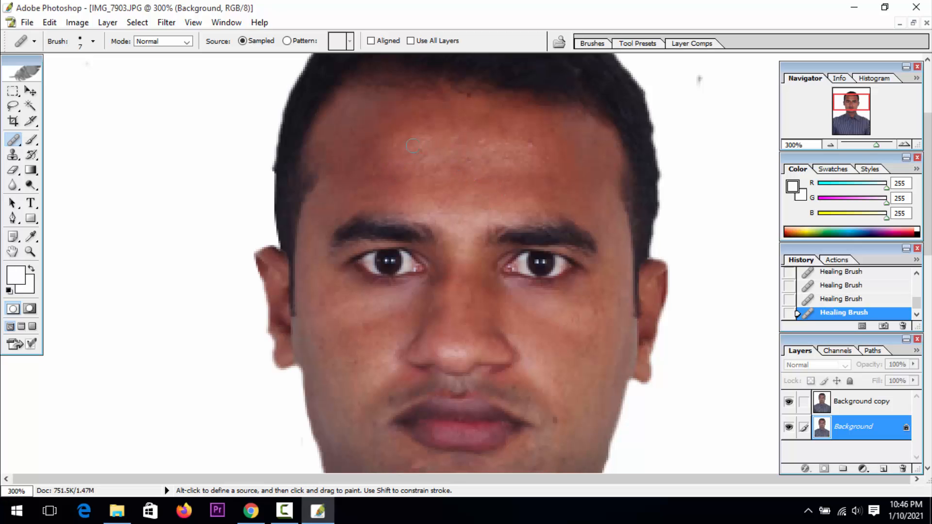
left_click(427, 169)
left_click(460, 217)
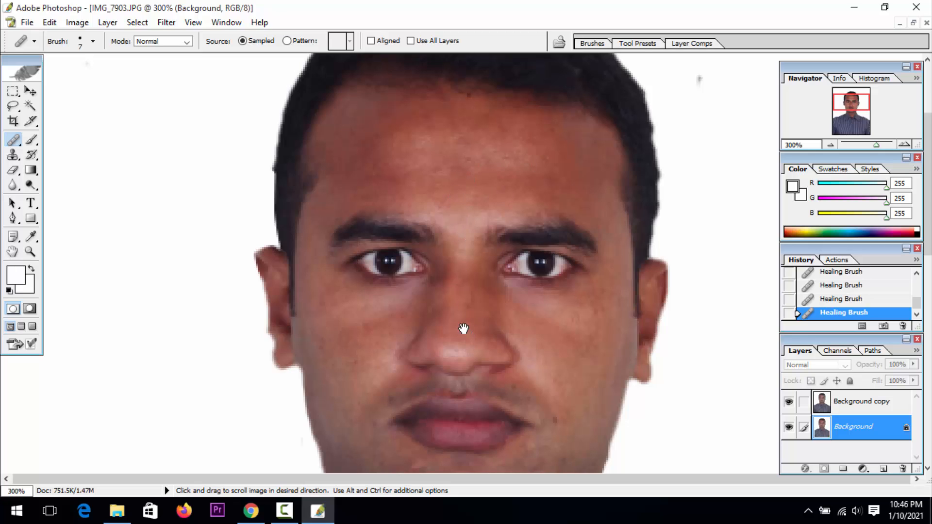
Heal the dark spot beside the mouth corner and the blemishes on the lower cheeks with the Healing Brush, using sampled cheek skin
left_click_drag(463, 328, 464, 265)
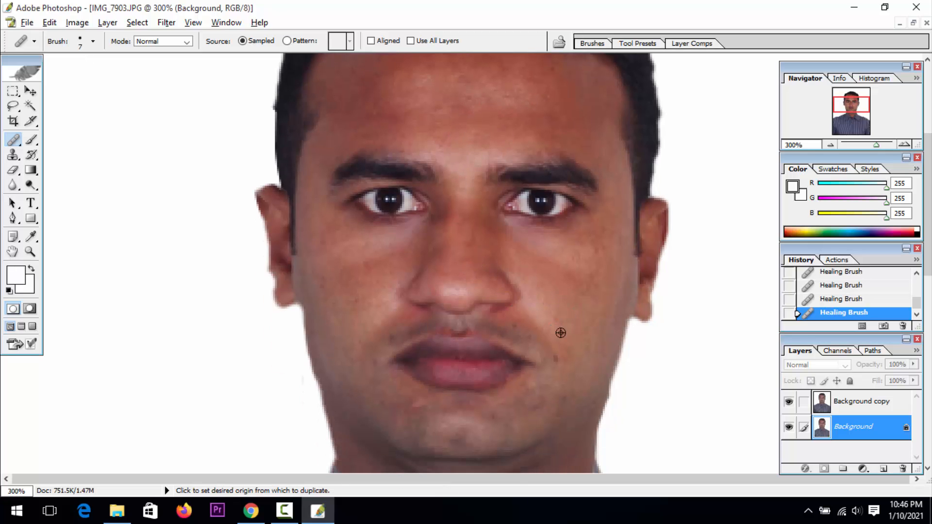
left_click(549, 316, "alt")
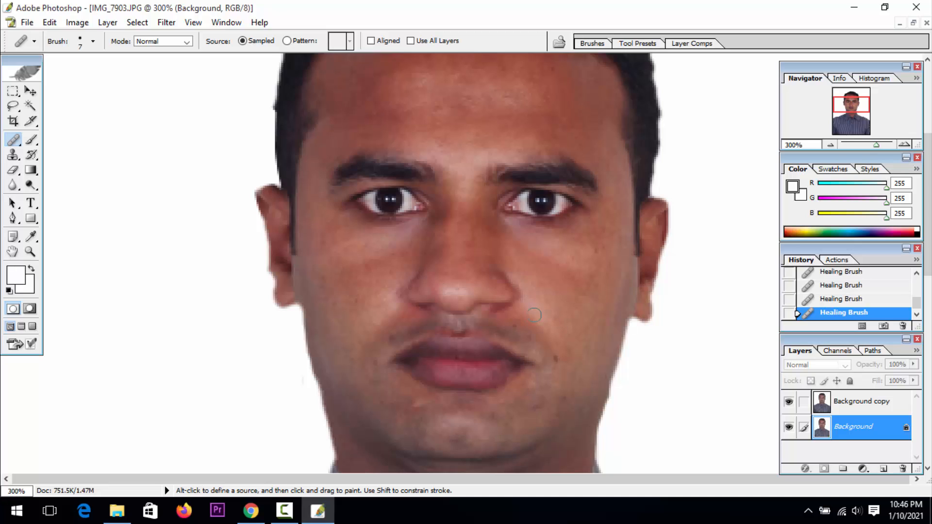
left_click(557, 358)
mouse_move(450, 277)
left_mouse_down()
mouse_move(489, 256)
mouse_move(435, 284)
mouse_move(394, 285)
left_mouse_up()
left_click(467, 256, "alt")
left_click(397, 261, "alt")
left_click(382, 251, "alt")
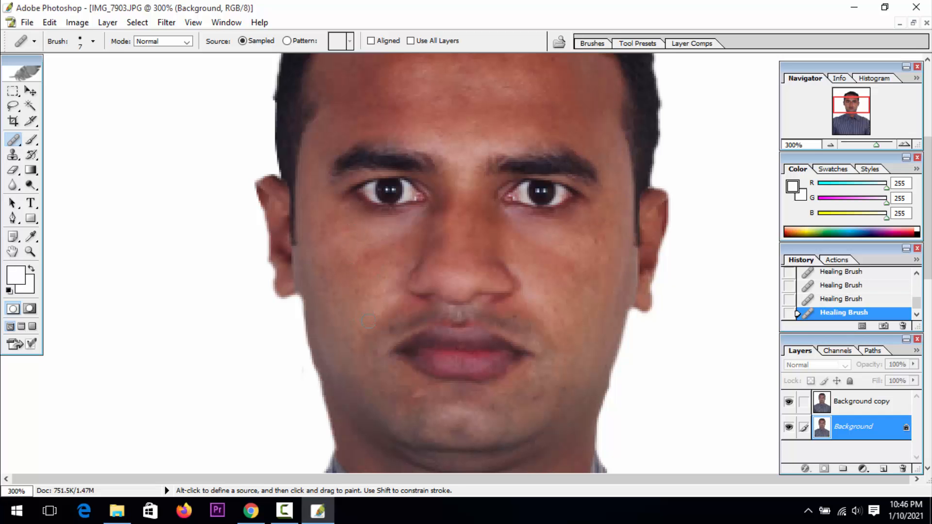
Examine the retouched face and collar up close, and the whole portrait at 100%
key("z")
left_click(444, 327, "alt")
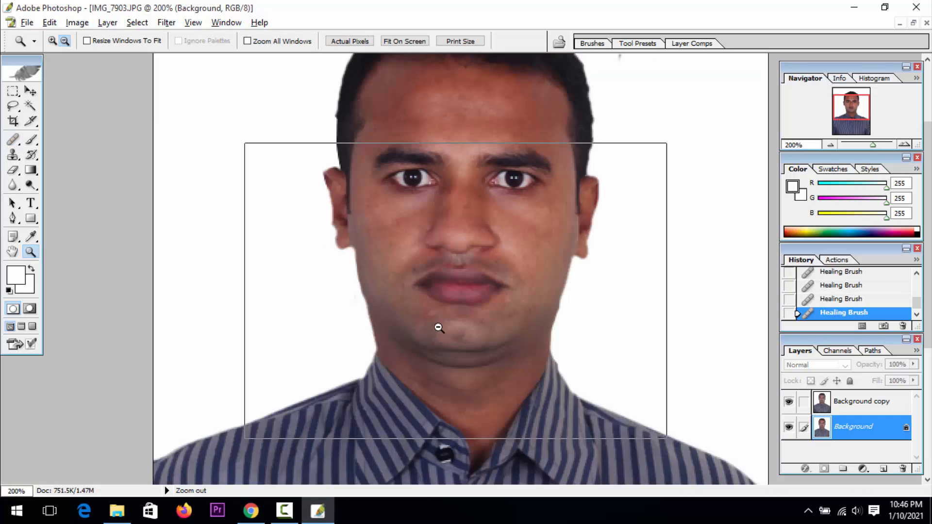
left_click(438, 327, "alt")
left_click(474, 304)
left_click(473, 303)
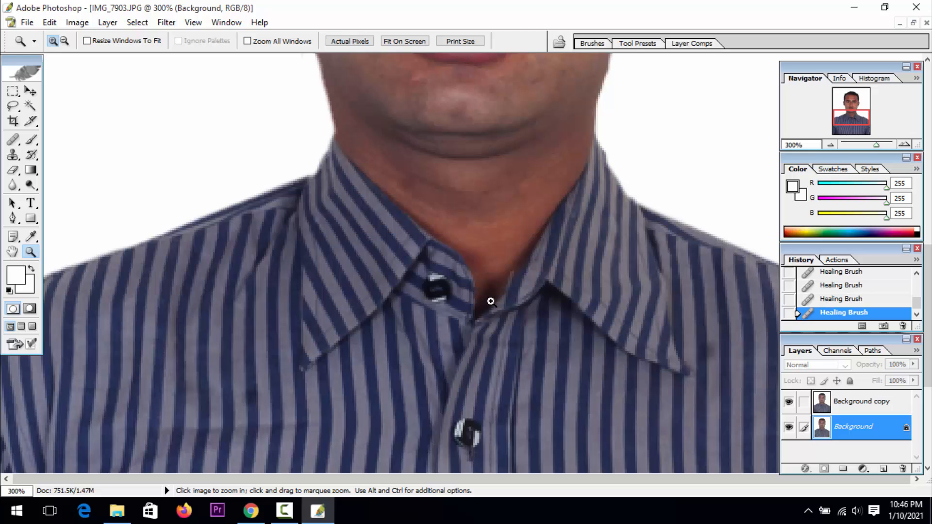
left_click(491, 302, "alt")
left_click(515, 287, "alt")
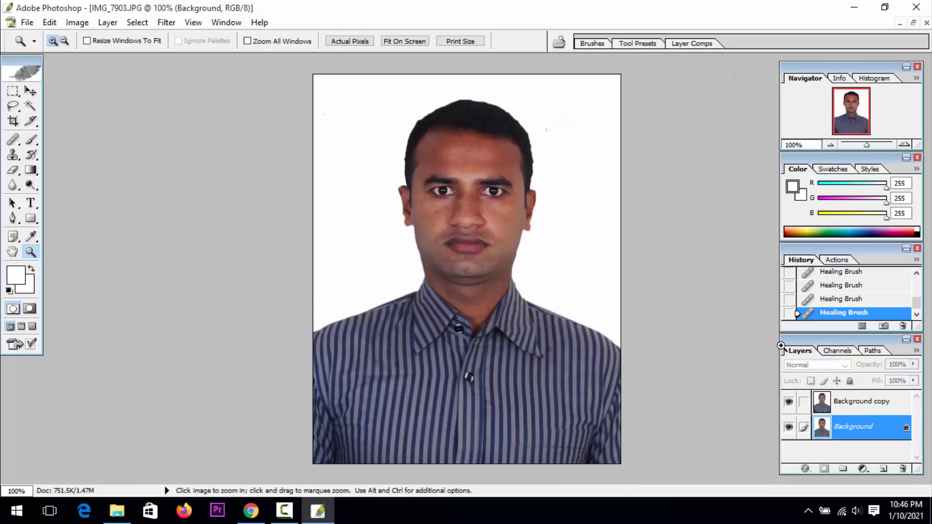
Apply Levels to the Background copy layer with input levels of about 9 for shadows, 1.23 for midtones and 220 for highlights
left_click(852, 406)
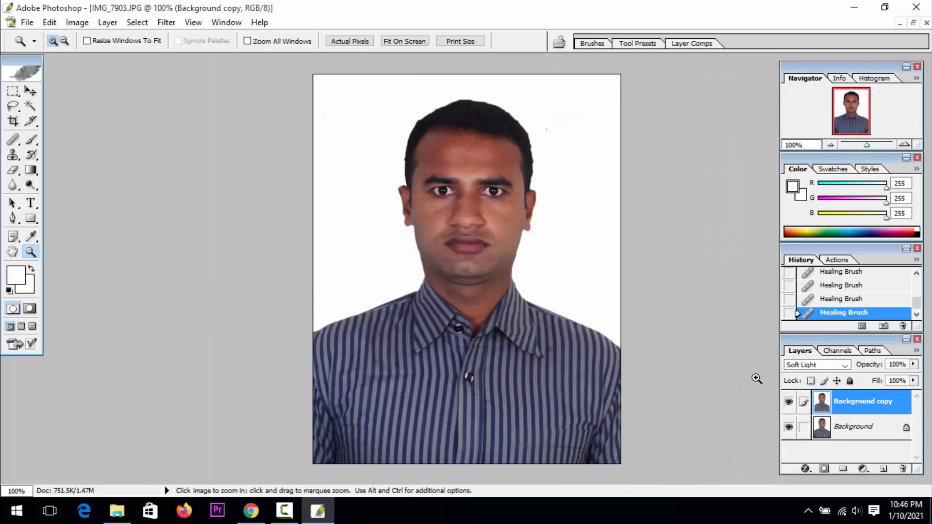
key("ctrl+l")
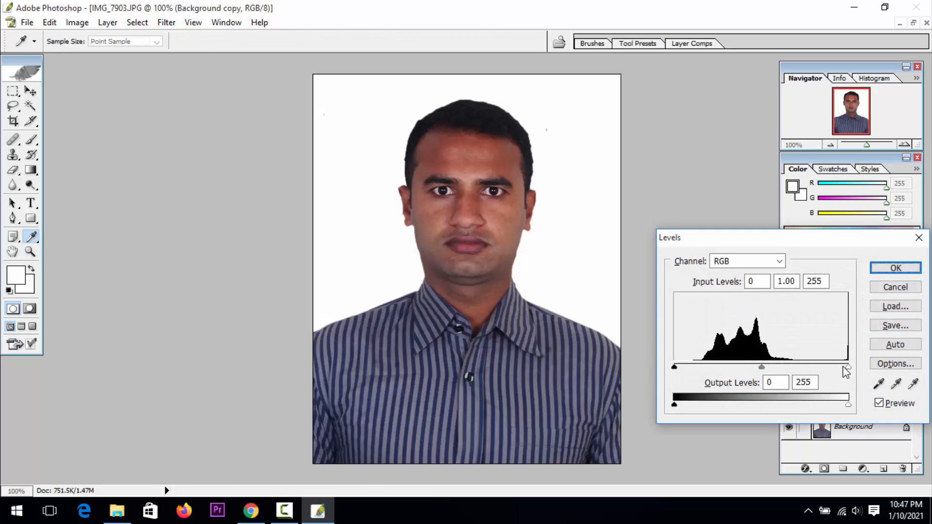
left_click_drag(845, 369, 824, 378)
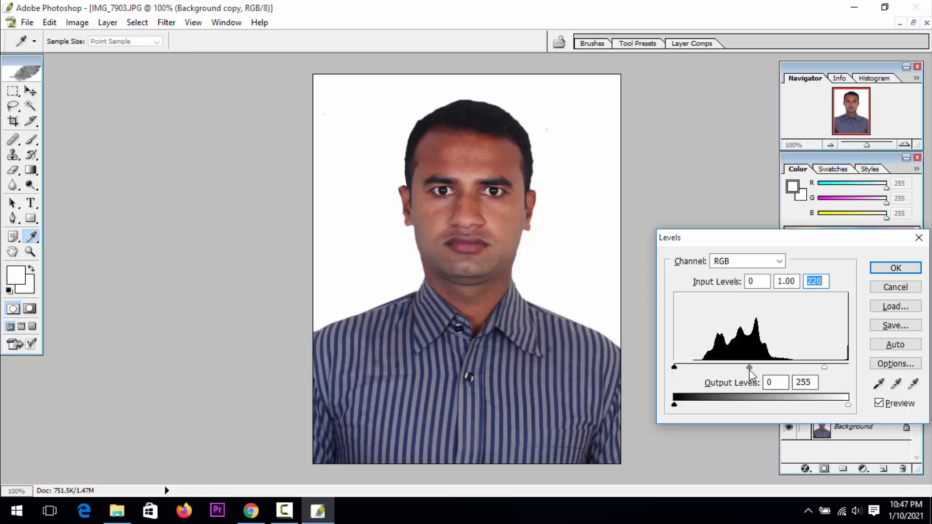
left_click_drag(750, 369, 738, 371)
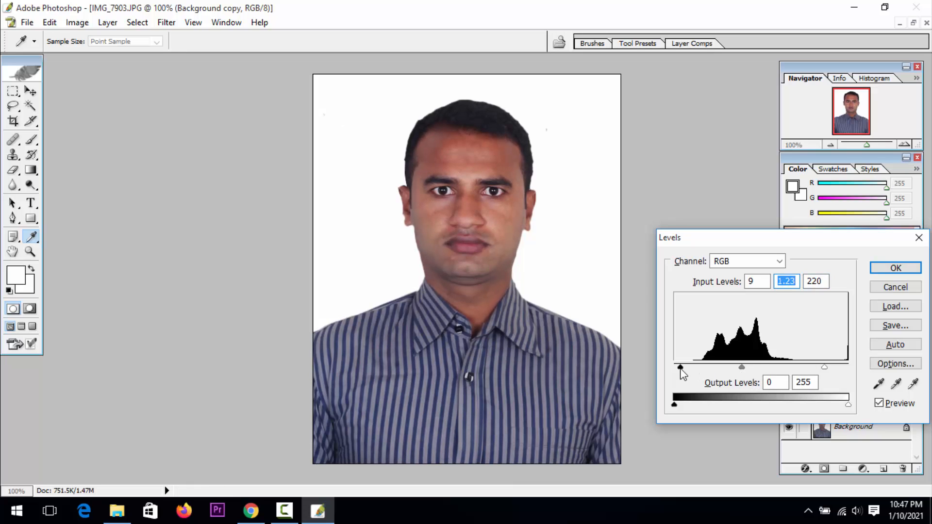
left_click_drag(680, 370, 683, 371)
left_click(904, 272)
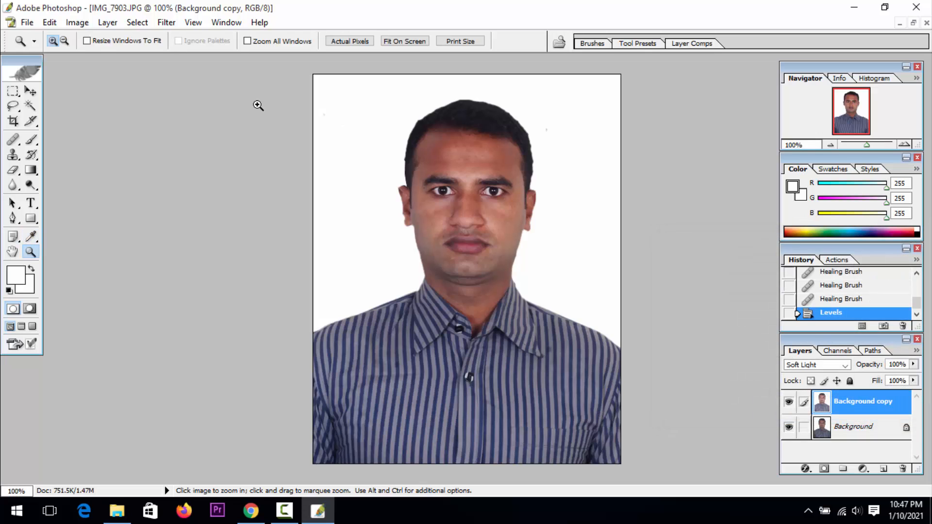
Start a Selective Color adjustment on the Background copy, raising cyan in Reds to about +17% and setting yellow in Yellows to about -51%
left_click(76, 22)
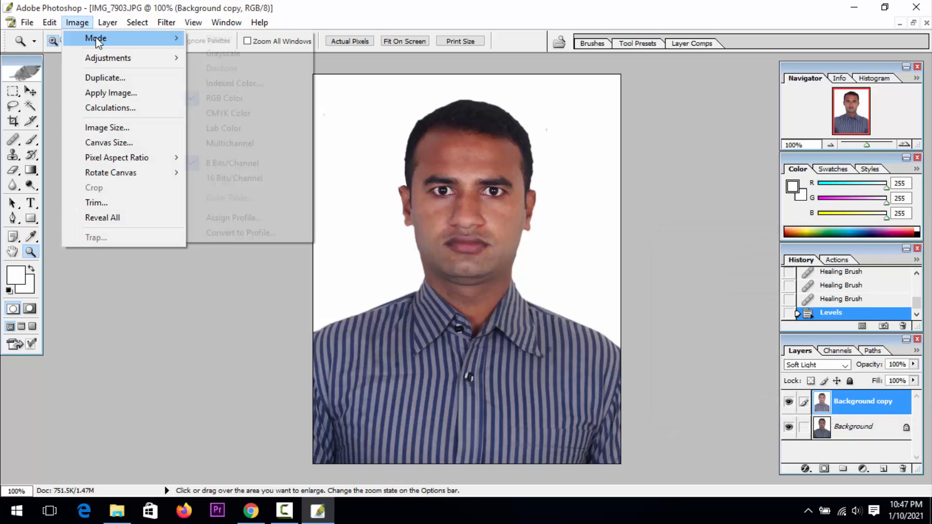
mouse_move(104, 59)
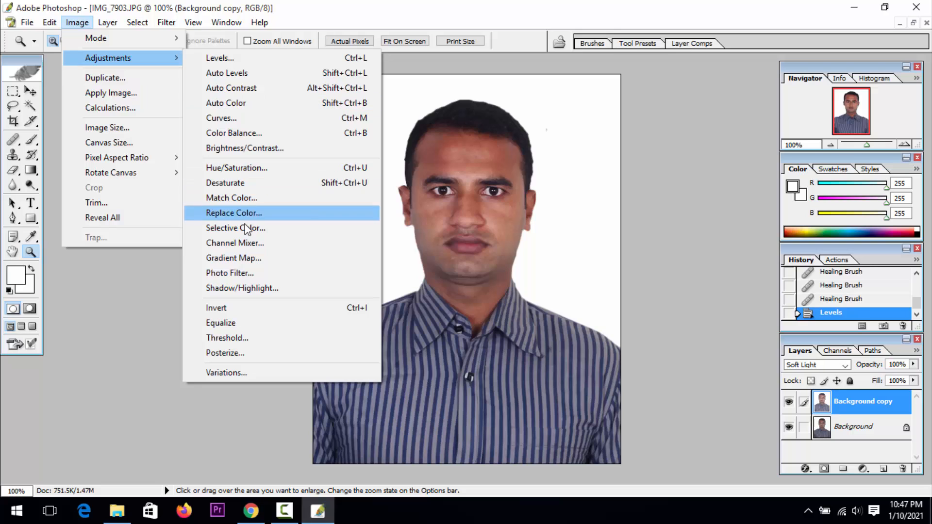
left_click(248, 228)
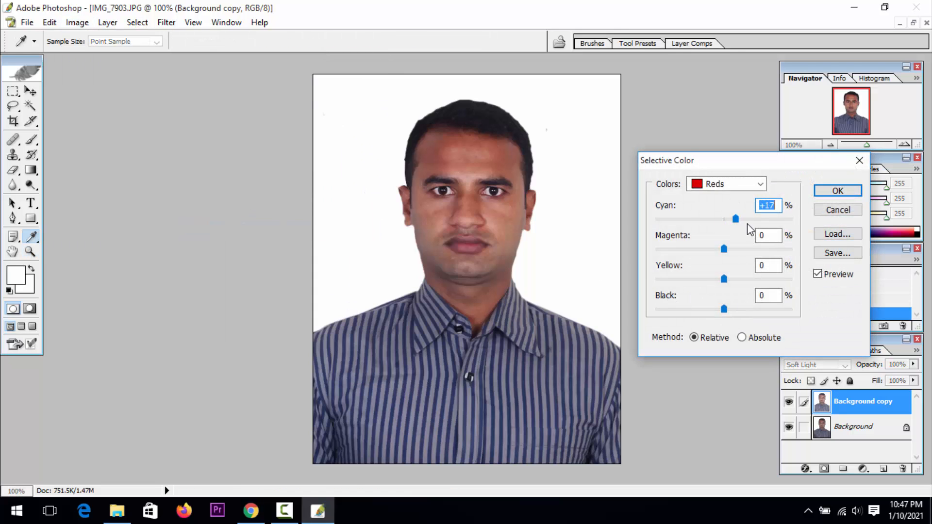
mouse_move(747, 223)
left_mouse_down()
mouse_move(713, 225)
mouse_move(750, 232)
left_mouse_up()
left_click(738, 184)
left_click(740, 206)
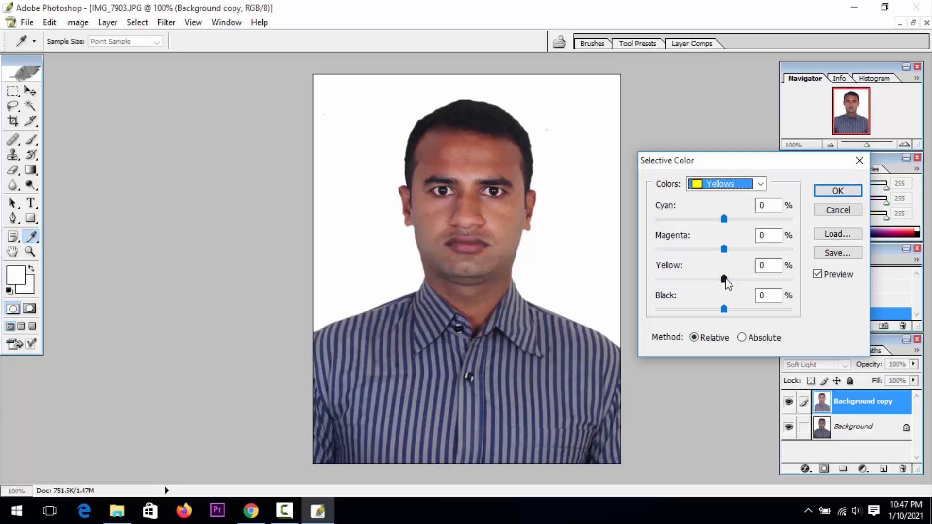
left_click_drag(725, 281, 692, 288)
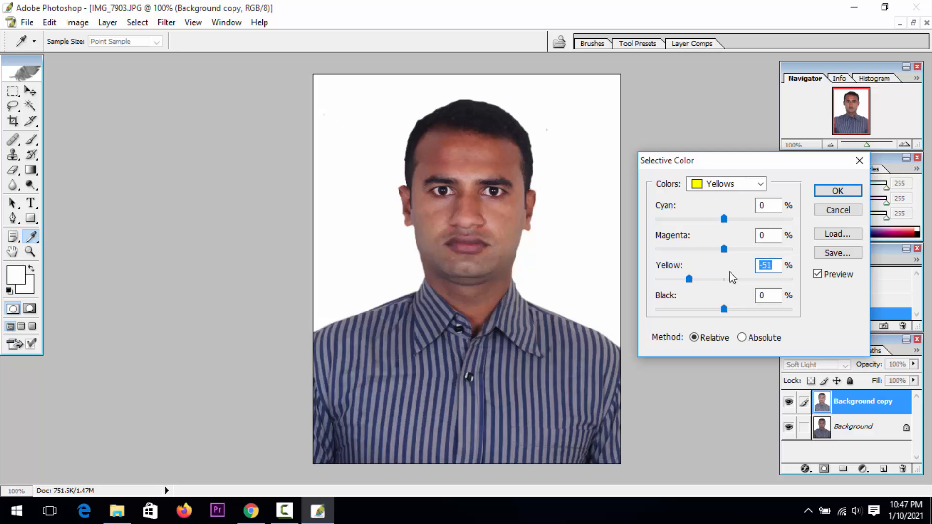
Set black to about +13% for Blacks in the Selective Color adjustment and apply it
left_click(742, 184)
left_click(723, 285)
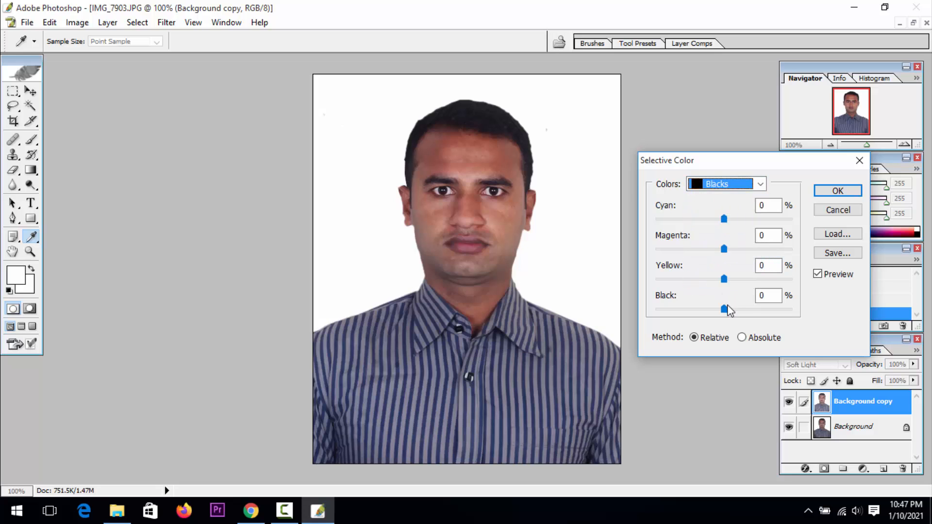
mouse_move(726, 309)
left_mouse_down()
mouse_move(750, 313)
mouse_move(736, 317)
left_mouse_up()
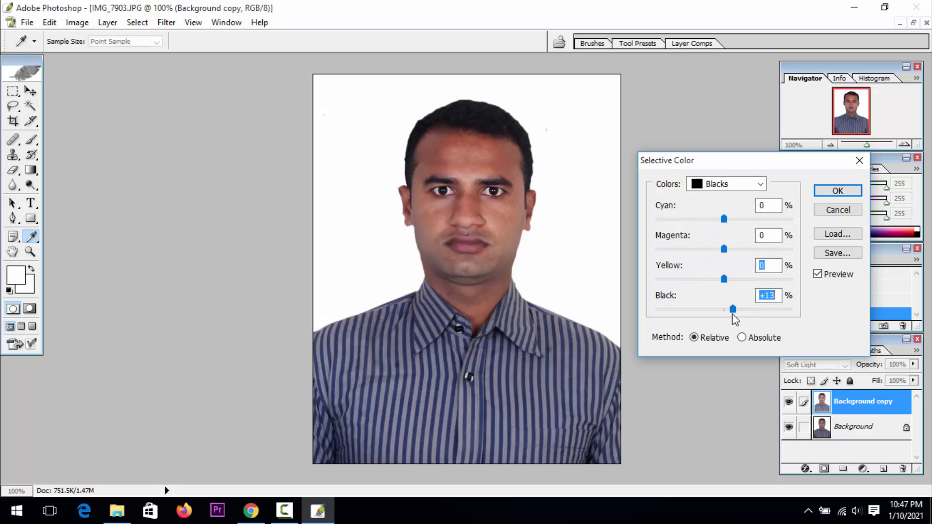
left_click(838, 191)
Examine the colour-adjusted portrait as a whole and the face and neck skin up close
key("z")
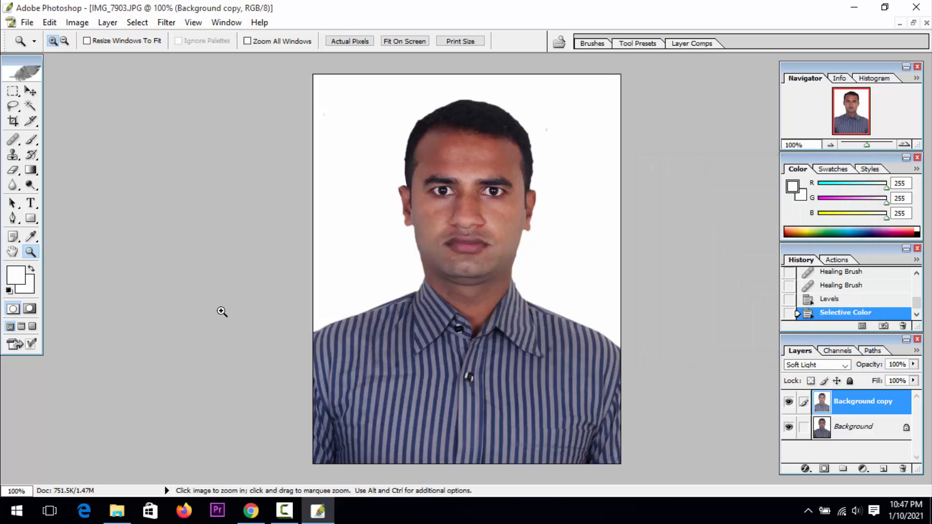
left_click(454, 276, "alt")
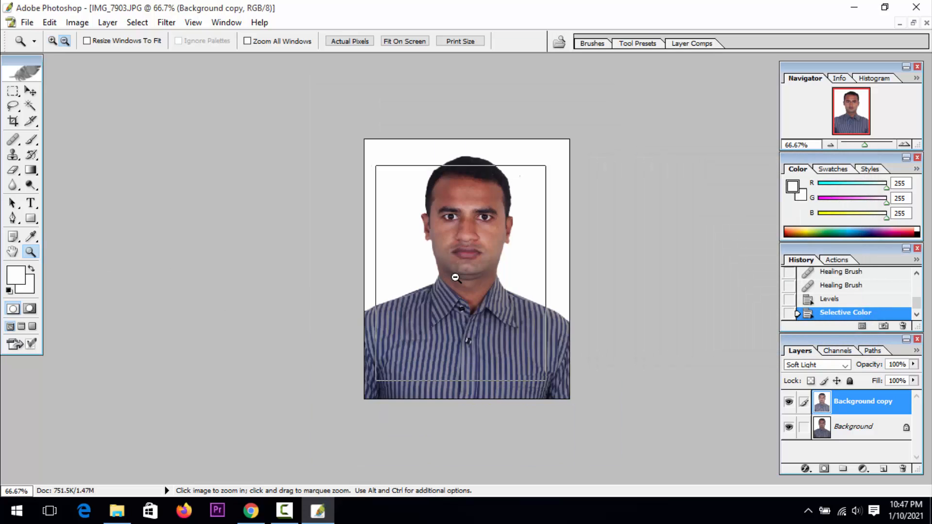
left_click(454, 276)
left_click(455, 276)
left_click(458, 275)
left_click(458, 275)
left_click_drag(466, 224, 437, 430)
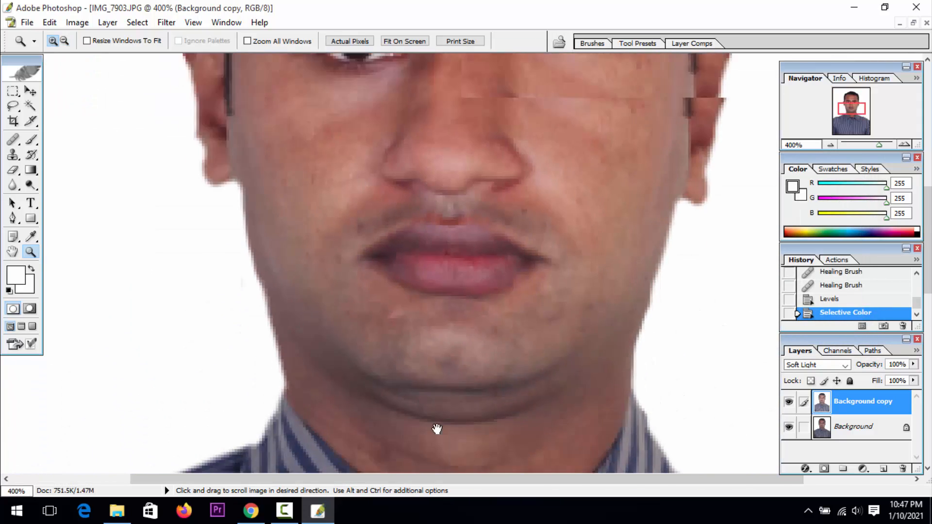
left_click_drag(444, 252, 436, 435)
left_click(420, 394, "alt")
left_click(422, 376, "alt")
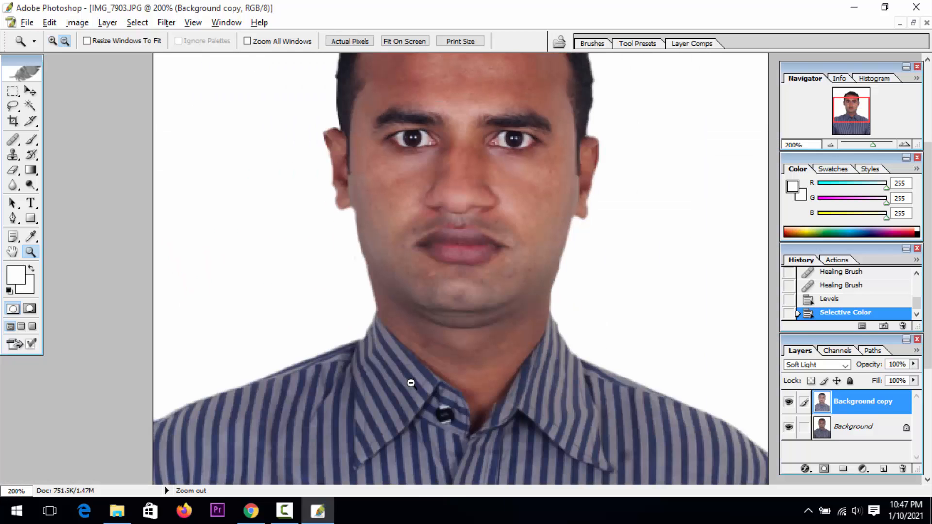
Apply the Imagenomic Noiseware Professional noise reduction filter to the Background copy layer
left_click(172, 25)
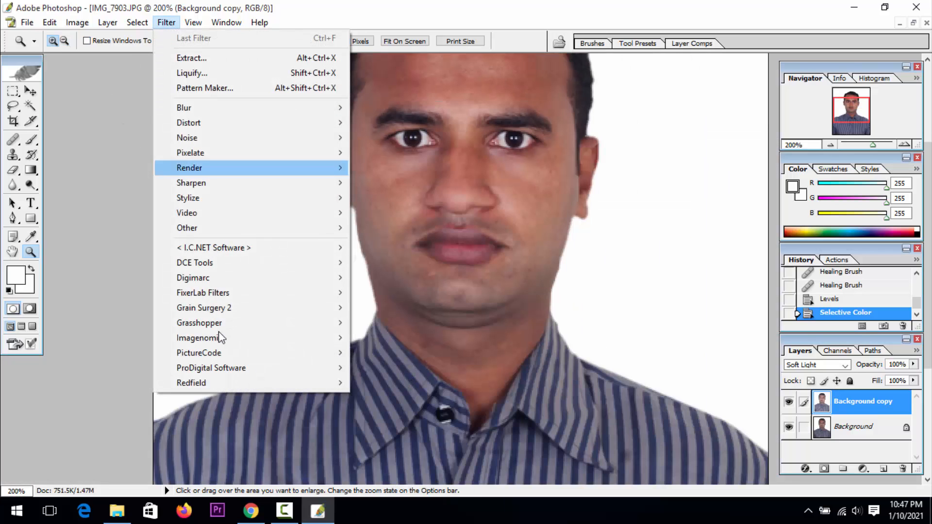
mouse_move(215, 341)
left_click(383, 338)
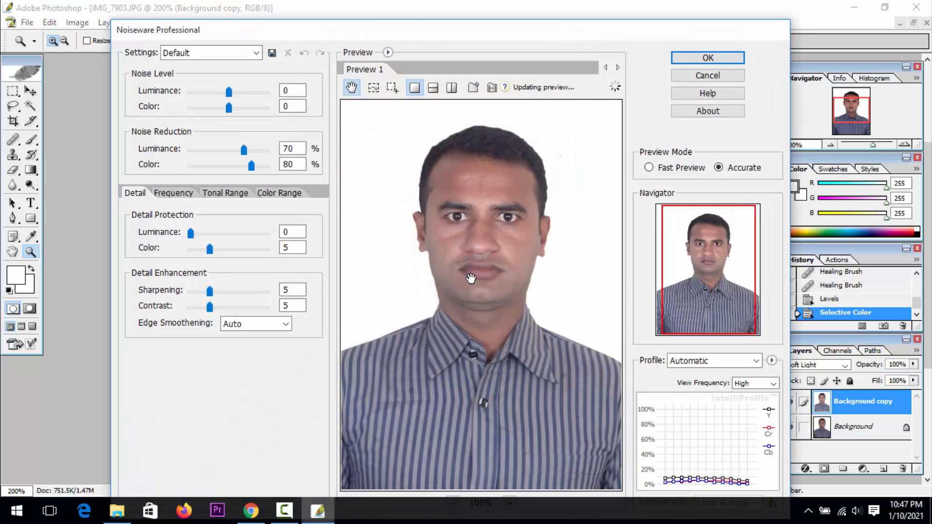
left_click(738, 58)
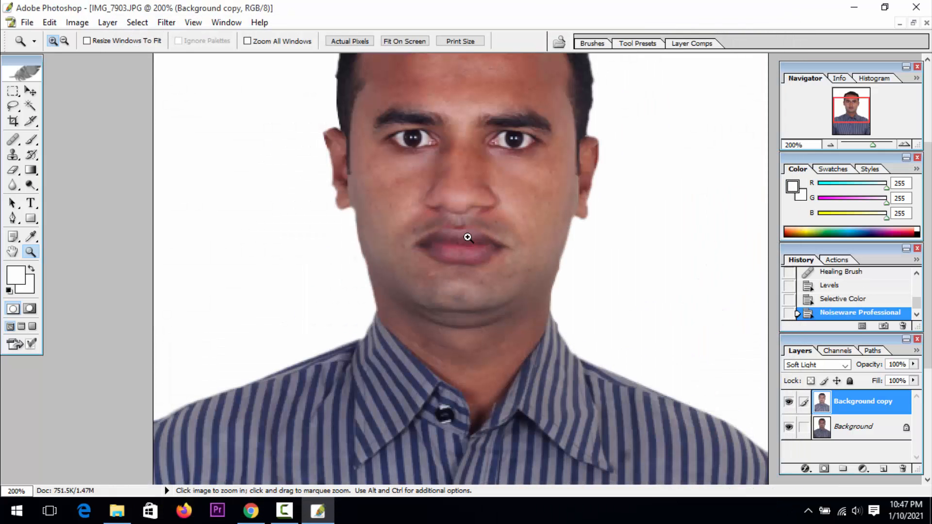
Apply the PictureCode Noise Ninja filter to the Background copy layer to smooth it further
left_click(165, 23)
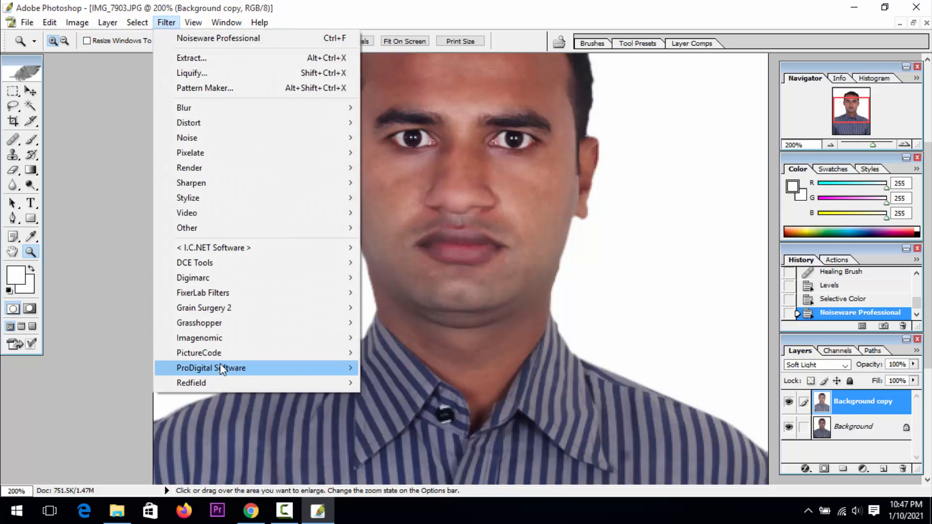
mouse_move(222, 354)
left_click(387, 356)
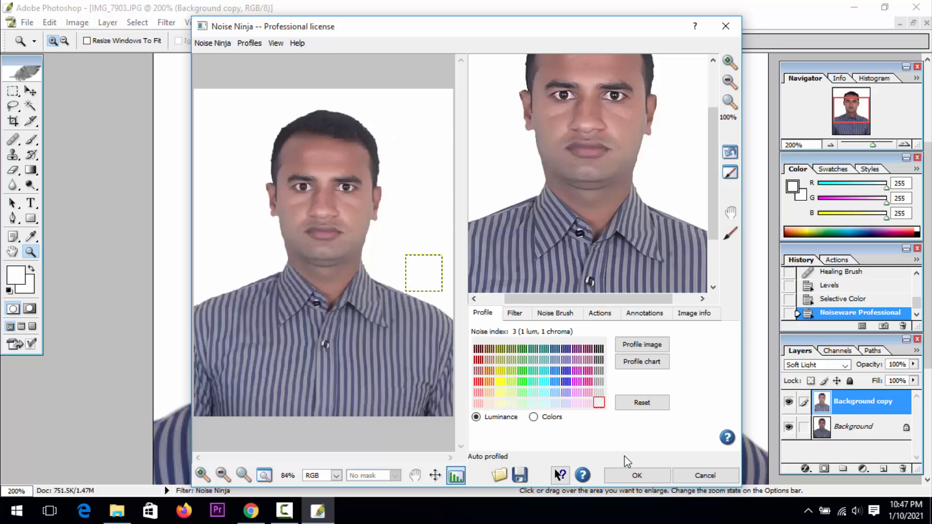
left_click(626, 477)
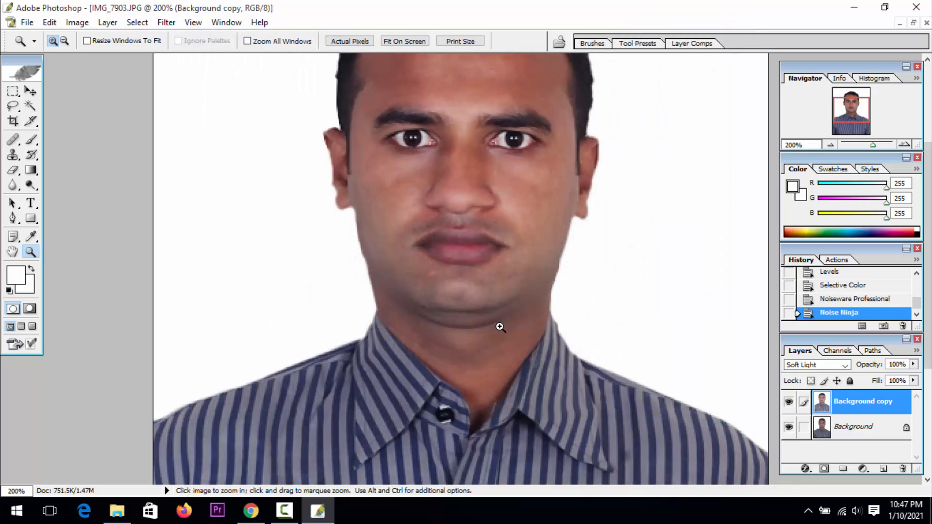
Adjust Neutrals with Selective Color on the Background copy layer: cyan +12%, magenta +2%, yellow +3% and black -5%
left_click(495, 264)
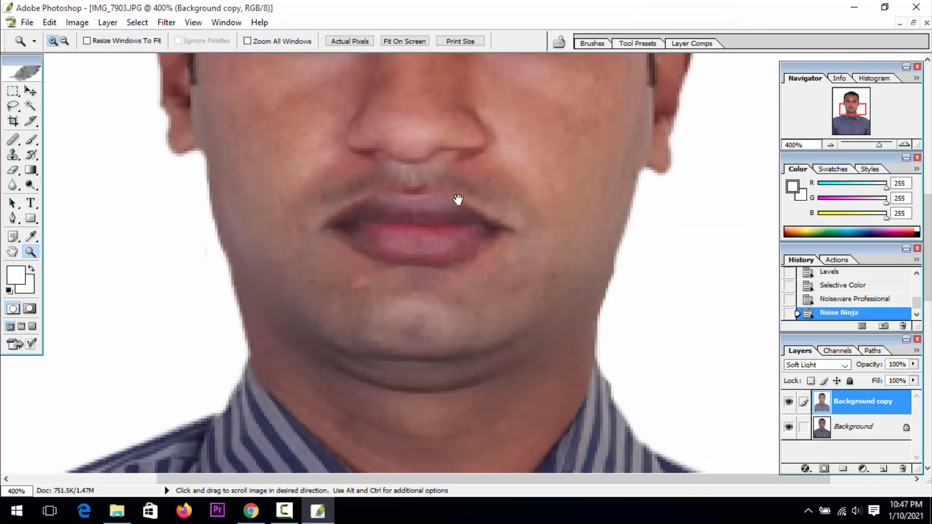
left_click_drag(458, 202, 462, 324)
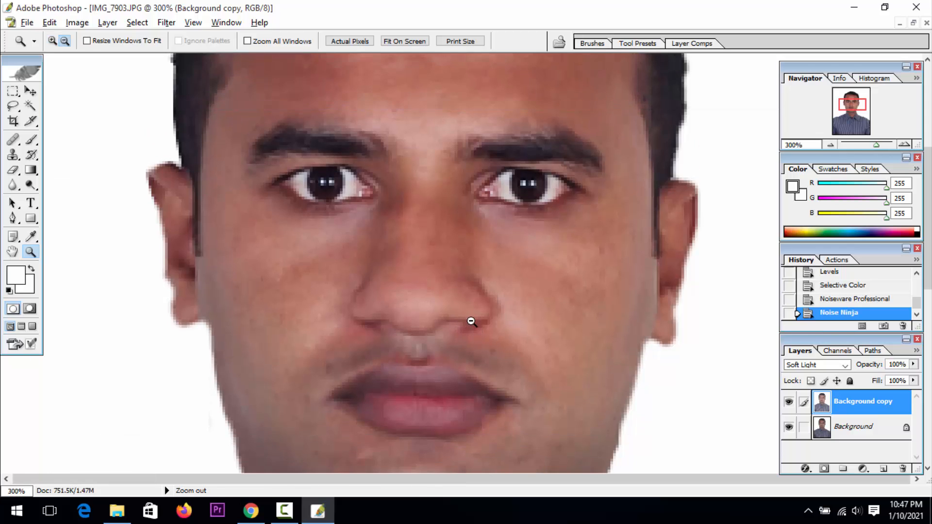
left_click(470, 321, "alt")
left_click(492, 281, "alt")
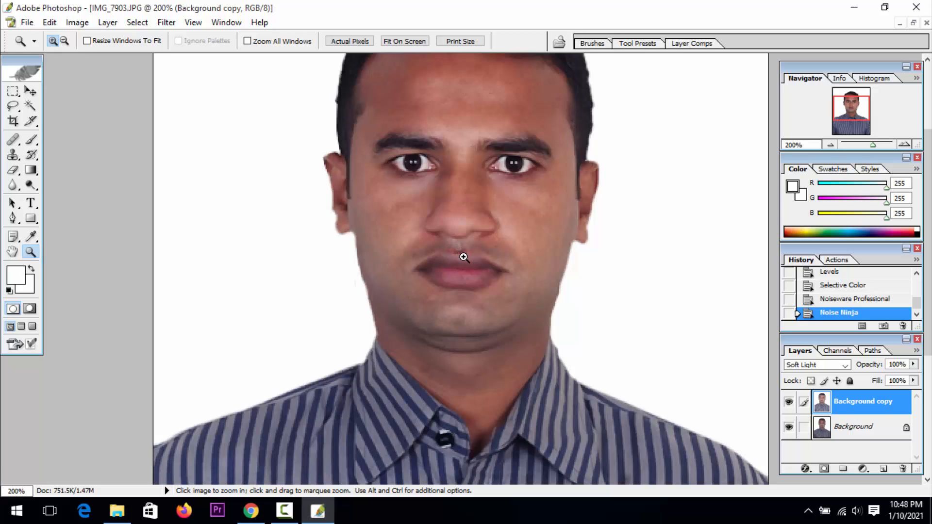
left_click(78, 23)
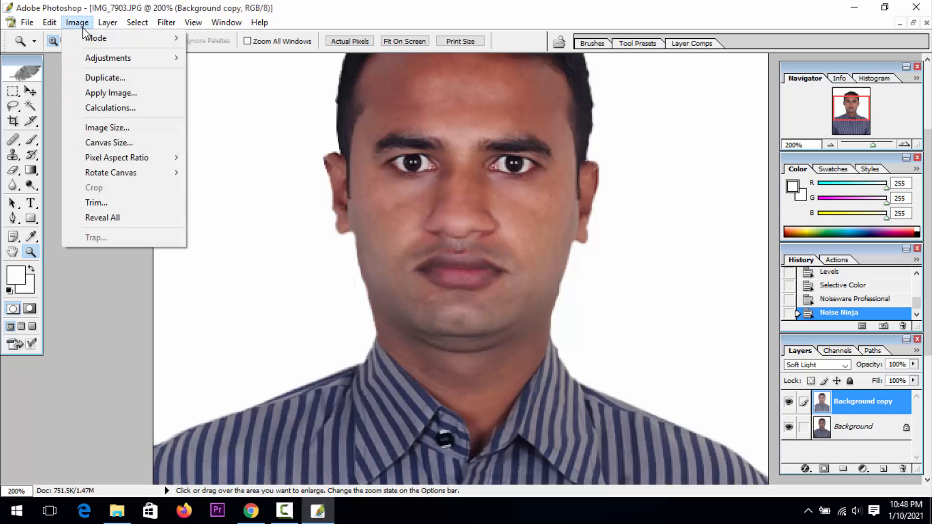
mouse_move(116, 62)
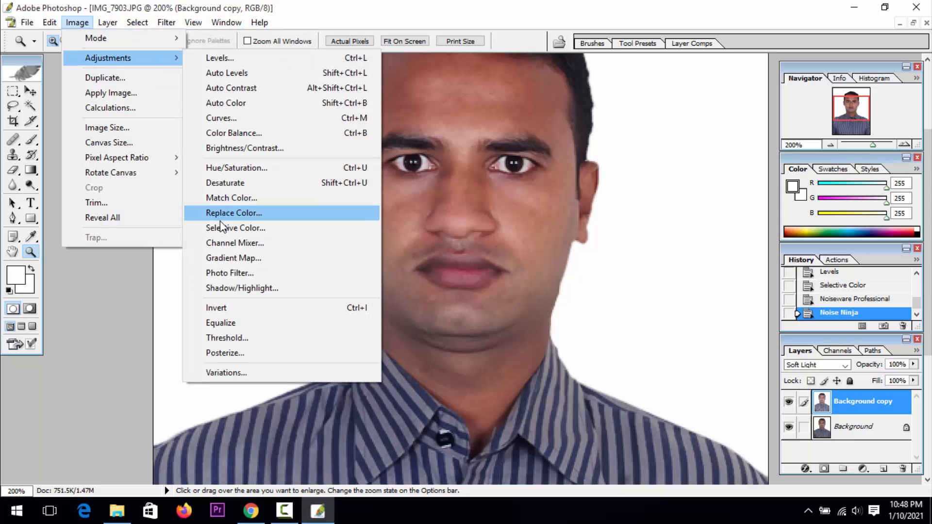
left_click(248, 234)
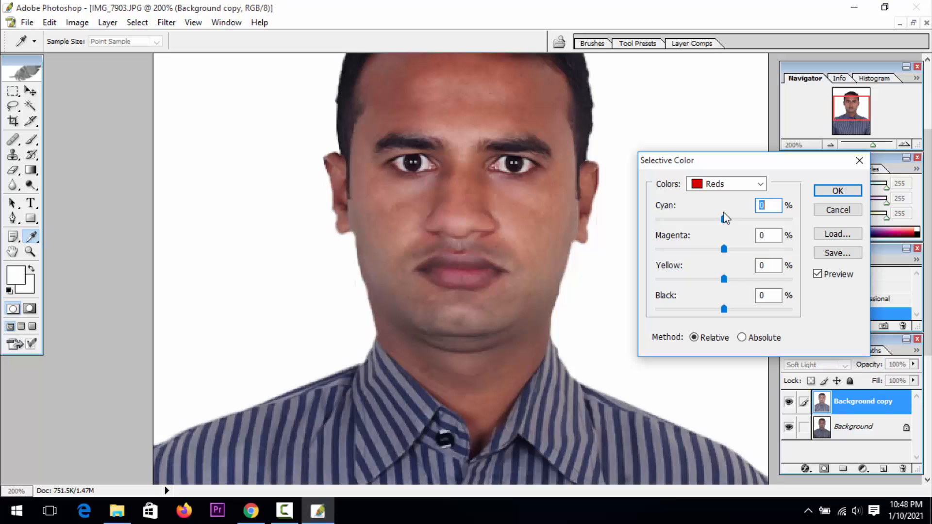
left_click(721, 187)
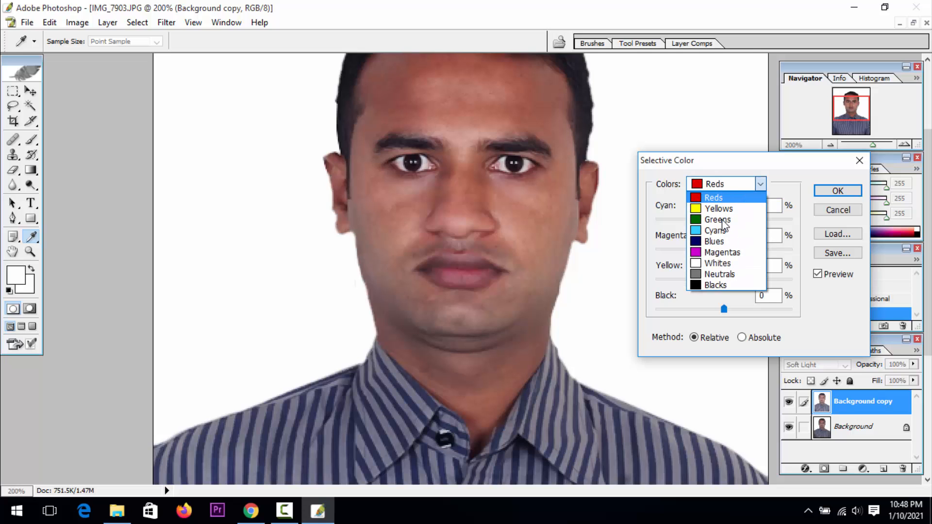
left_click(717, 277)
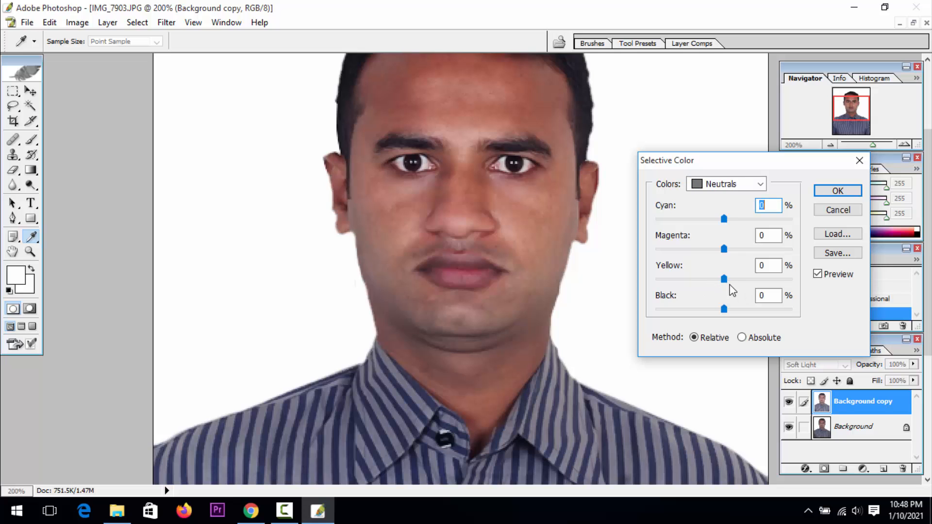
left_click_drag(724, 283, 720, 316)
mouse_move(723, 248)
left_mouse_down()
mouse_move(708, 252)
mouse_move(725, 256)
left_mouse_up()
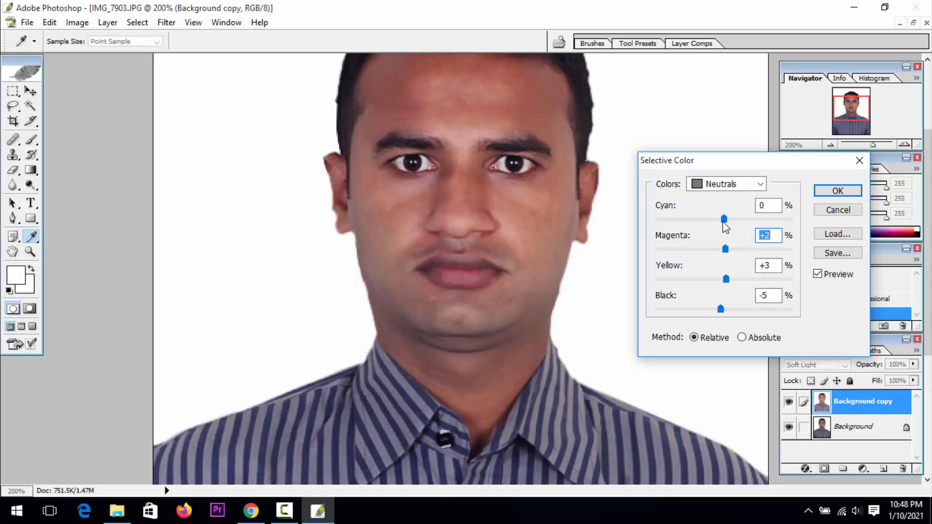
mouse_move(724, 218)
left_mouse_down()
mouse_move(740, 225)
mouse_move(732, 227)
left_mouse_up()
Reduce all four inks for Whites in Selective Color, with yellow -19% and black about -38%, and apply the adjustment
left_click(727, 184)
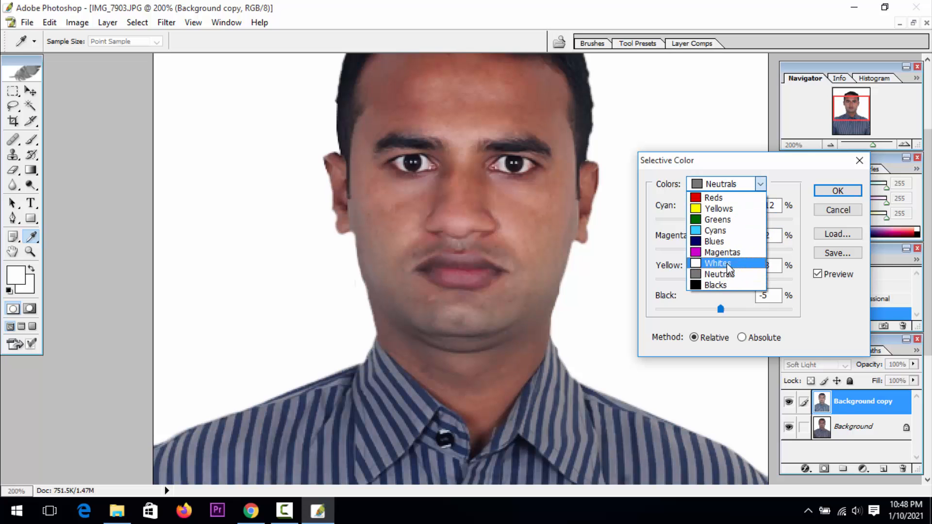
left_click(726, 263)
left_click_drag(724, 279, 703, 310)
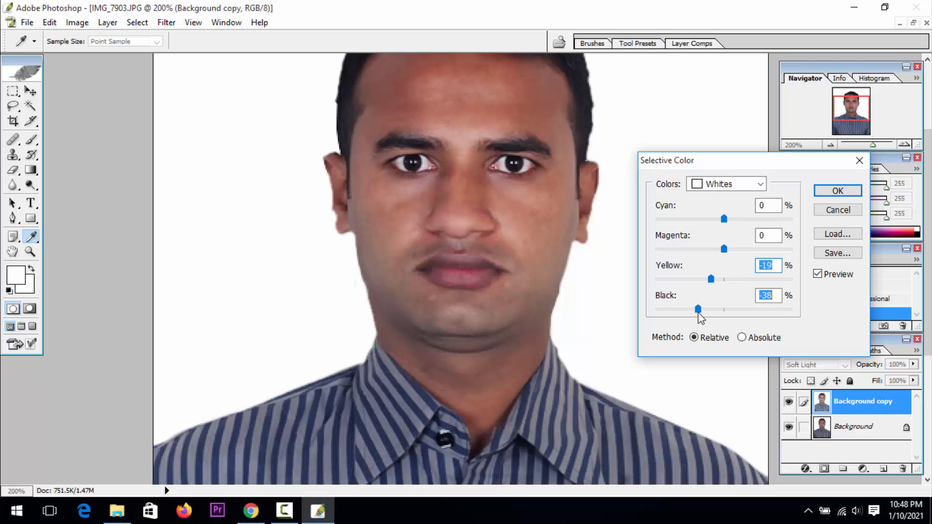
mouse_move(721, 253)
left_mouse_down()
mouse_move(700, 252)
mouse_move(721, 257)
mouse_move(706, 260)
left_mouse_up()
left_click_drag(727, 224, 702, 228)
left_click(838, 190)
key("z")
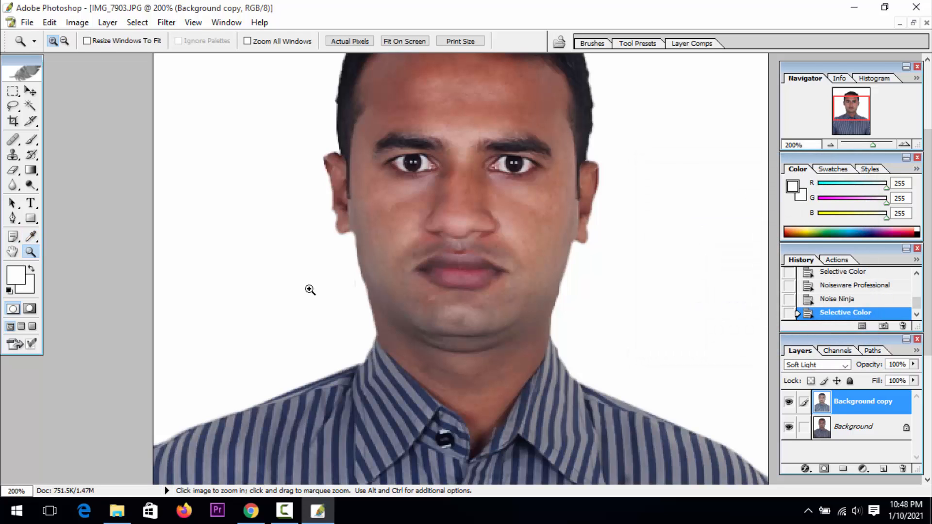
left_click(848, 430)
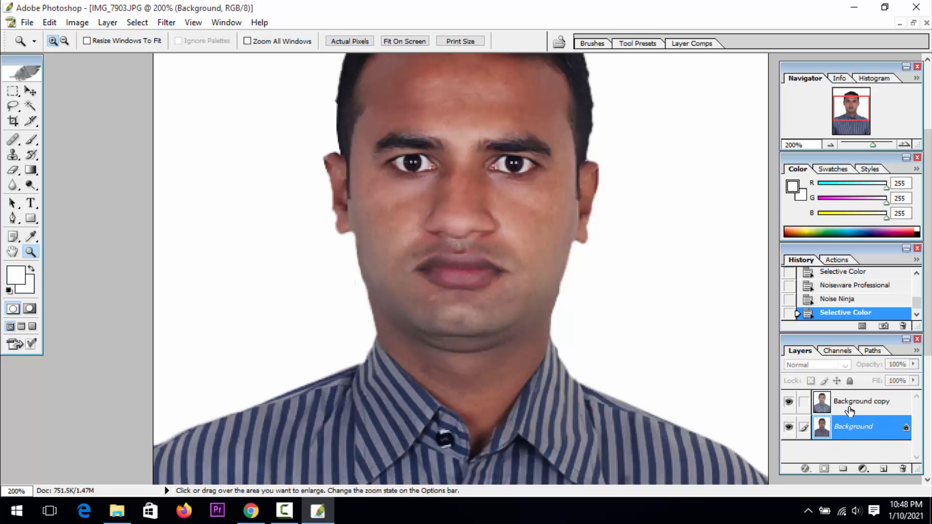
left_click(849, 410)
left_click(282, 517)
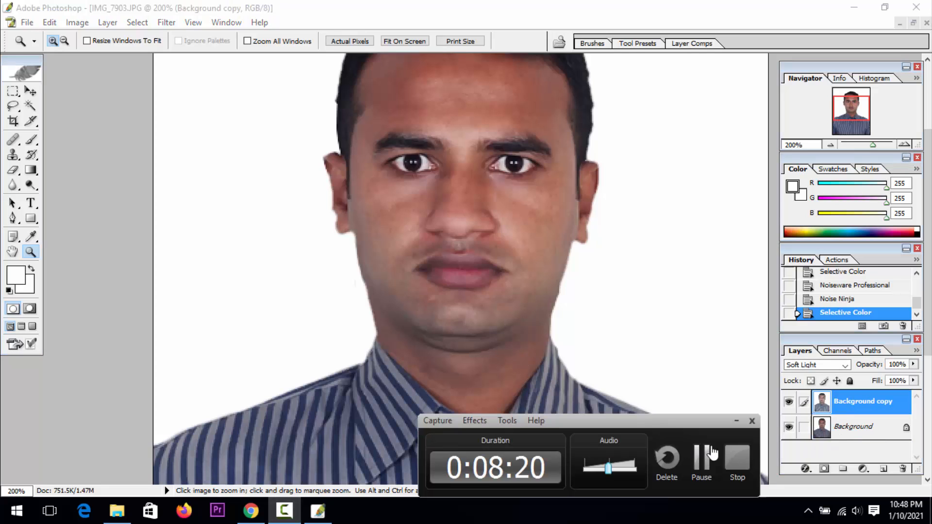
left_click(733, 423)
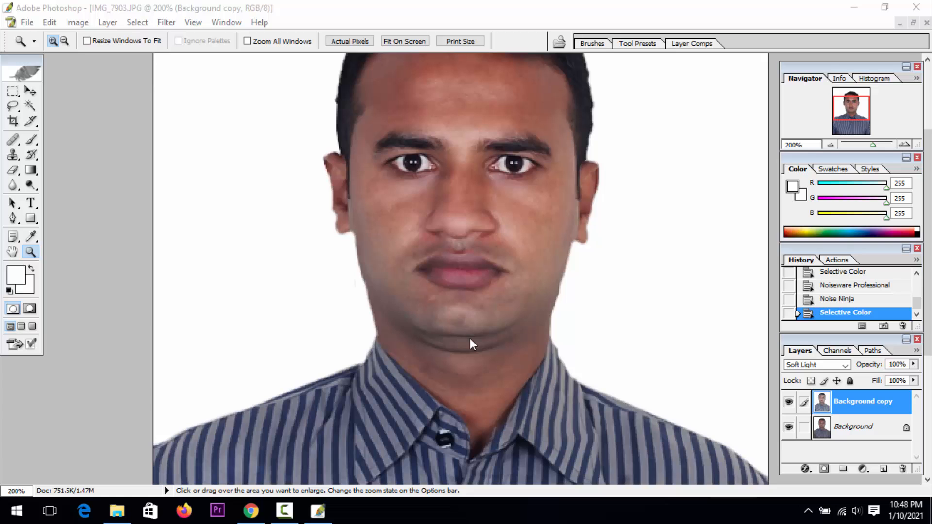
Brighten the Background copy layer with a Curves adjustment in RGB, moving the midpoint to about input 94, output 133
left_click(469, 338)
left_click(469, 335, "alt")
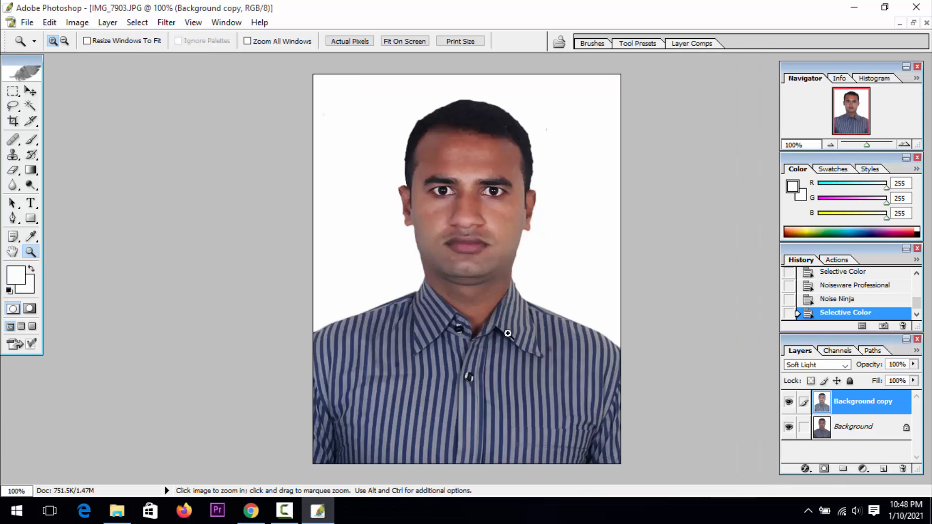
left_click_drag(617, 451, 347, 109)
left_click_drag(443, 199, 496, 348)
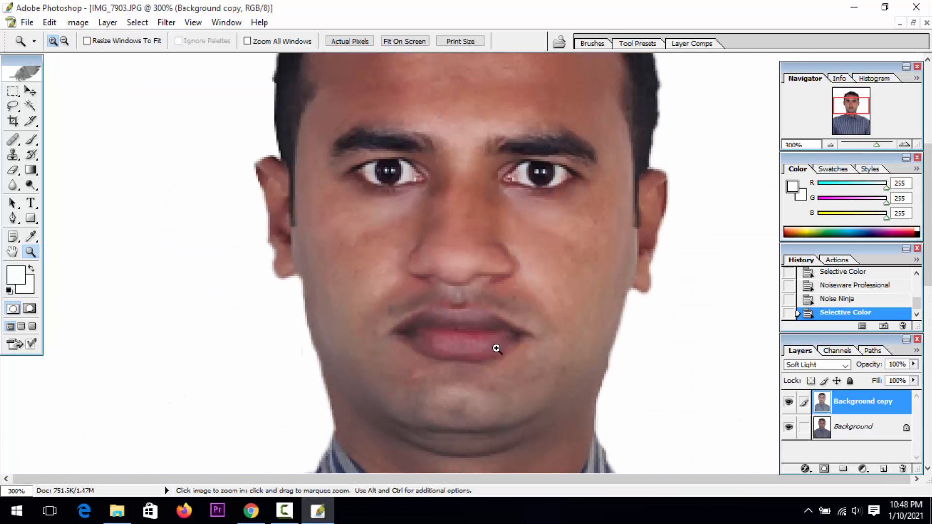
left_click(488, 308, "alt")
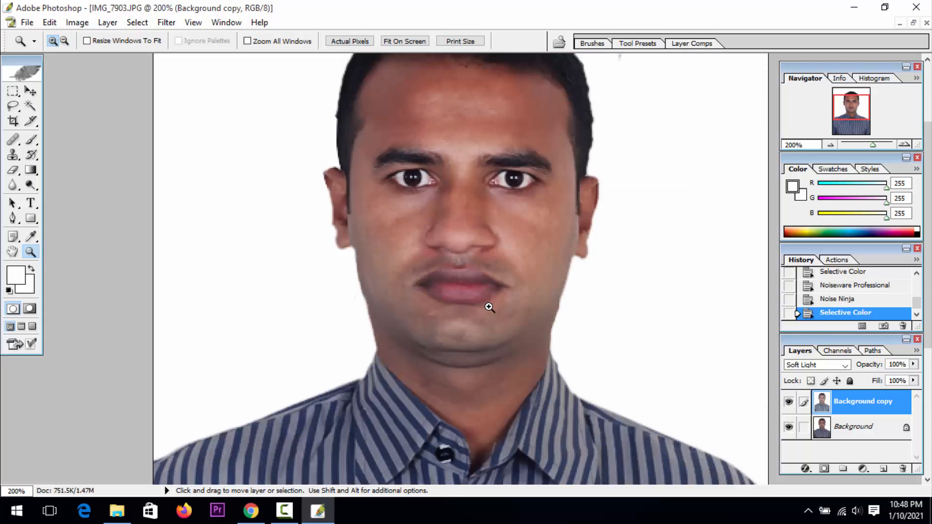
key("ctrl+m")
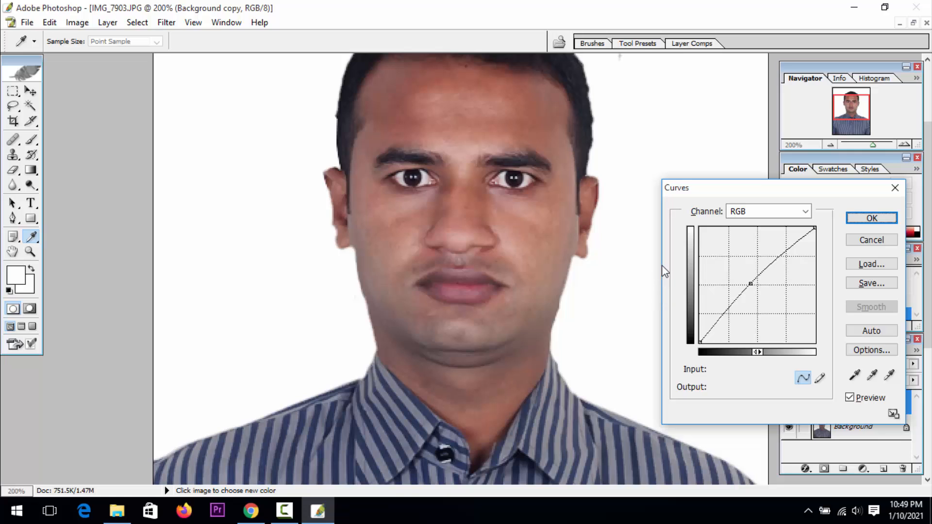
left_click(751, 283)
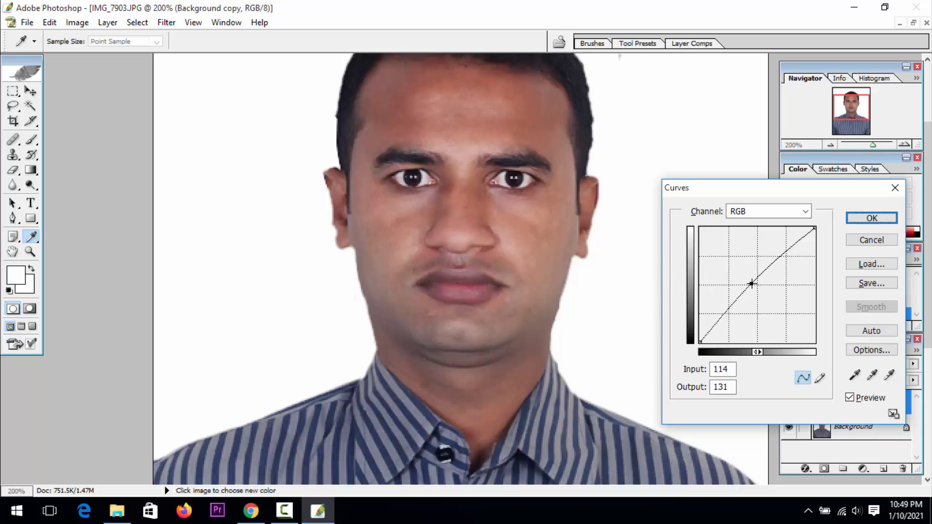
left_click_drag(751, 283, 743, 283)
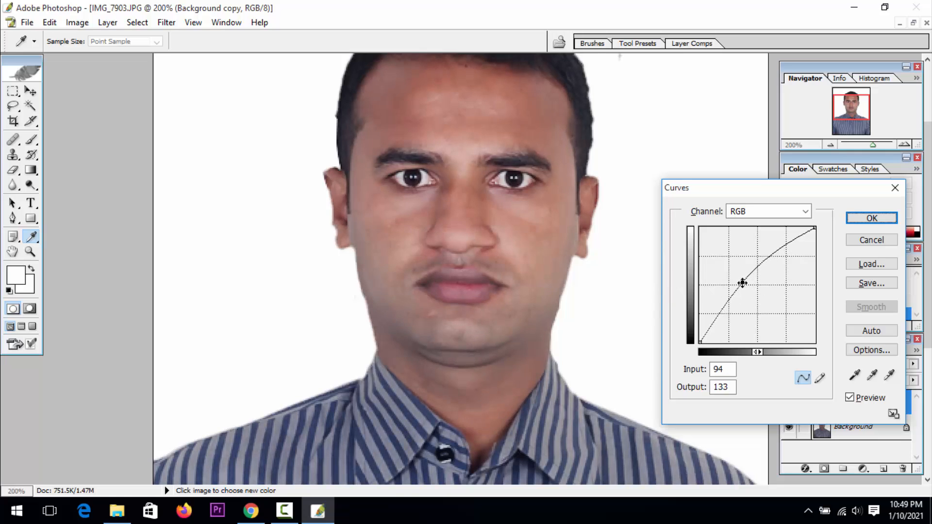
left_click(871, 219)
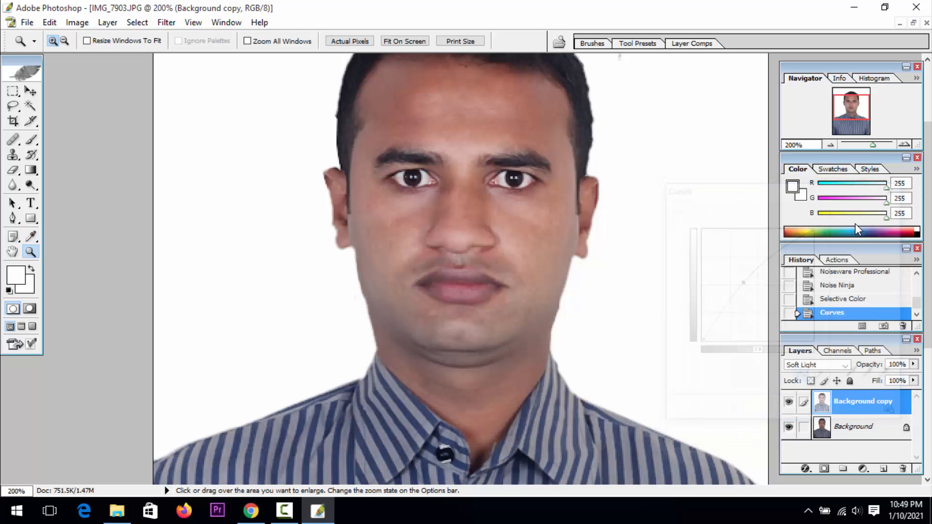
Examine the brightened portrait as a whole, and the shirt collar and face up close
left_click(328, 290, "alt")
left_click(328, 291, "alt")
left_click(443, 301)
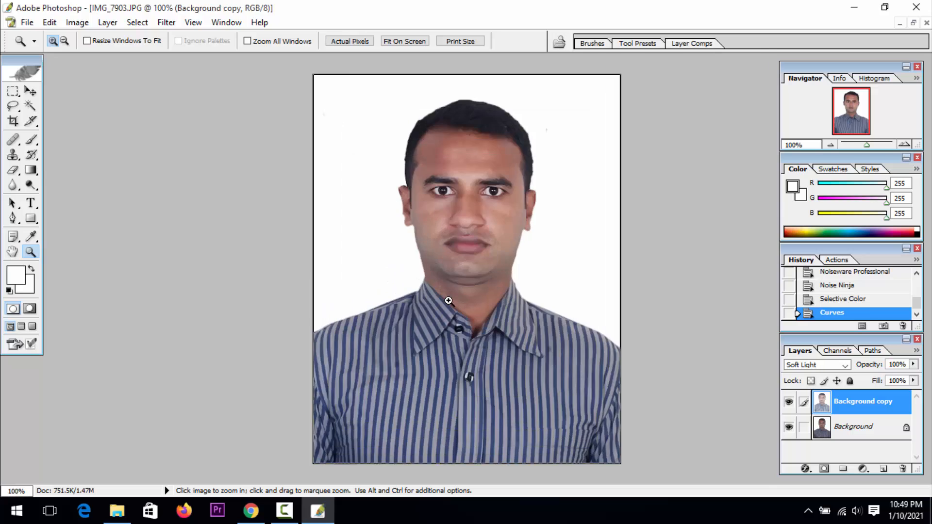
left_click(443, 301)
left_click(444, 301)
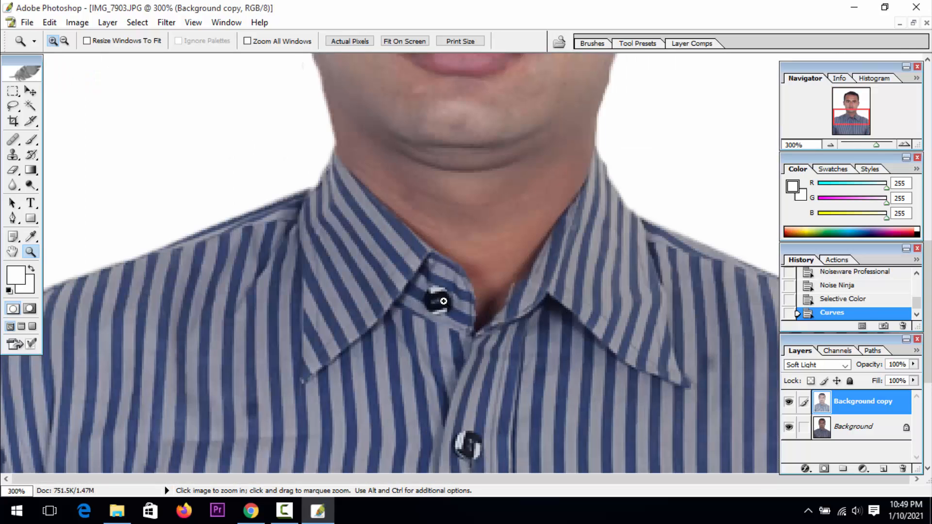
left_click(468, 299, "alt")
left_click(469, 299, "alt")
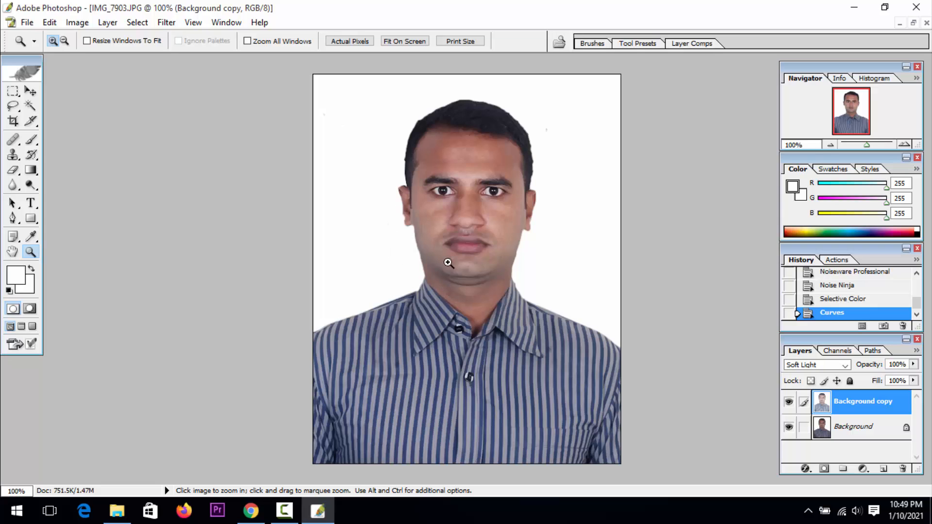
double_click(494, 217)
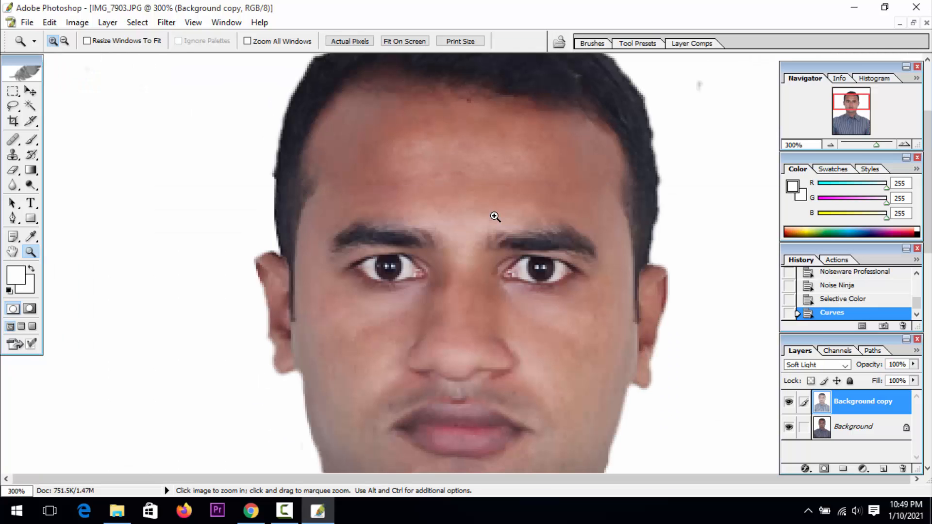
left_click(493, 221, "alt")
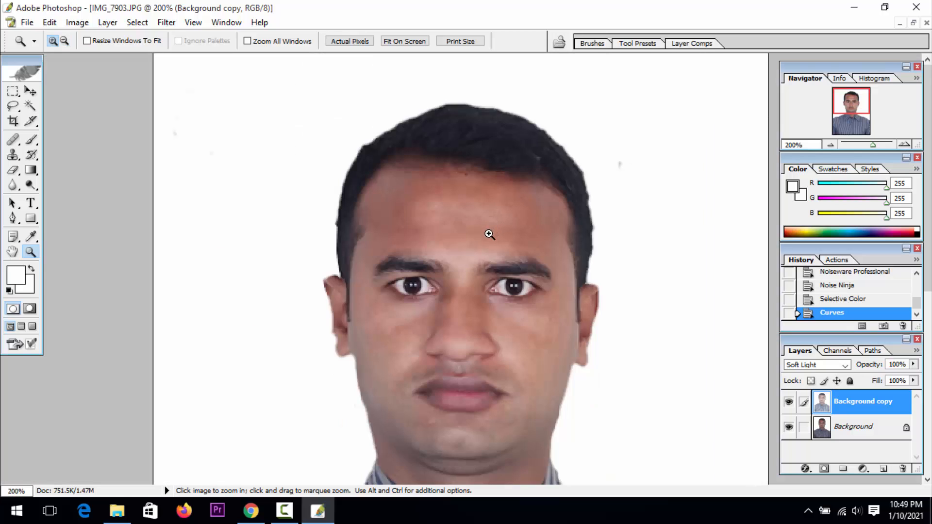
Apply a Levels adjustment to the Background copy layer with the white input level at 238
key("ctrl+l")
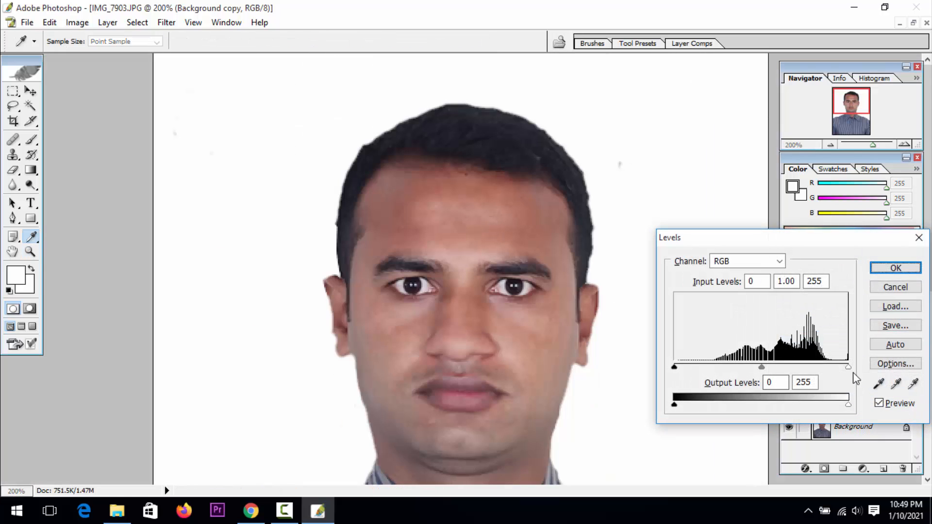
mouse_move(844, 366)
left_mouse_down()
mouse_move(829, 368)
mouse_move(836, 372)
left_mouse_up()
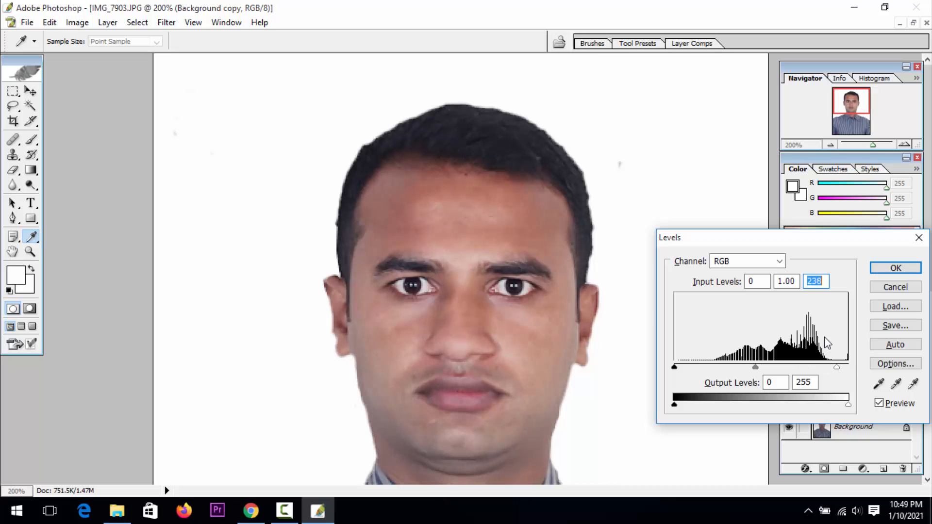
left_click(895, 267)
key("z")
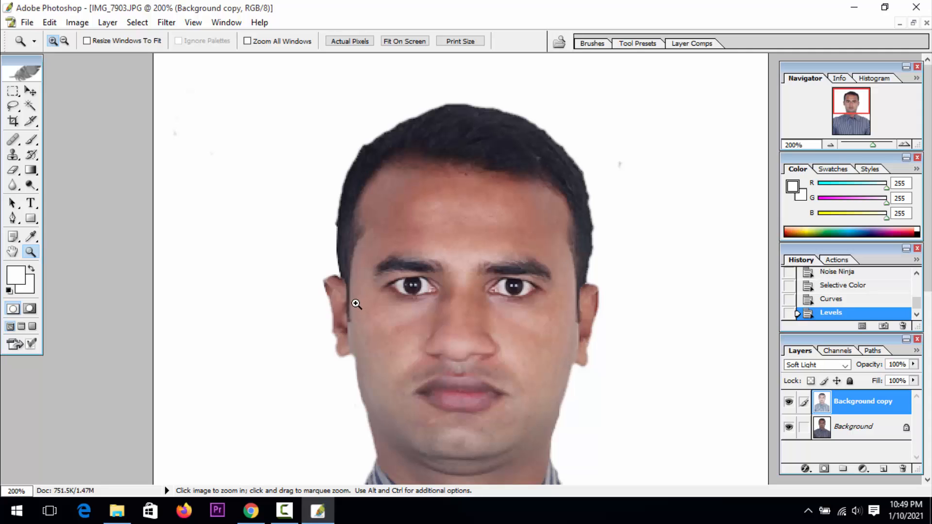
left_click(469, 302, "alt")
left_click(469, 301, "alt")
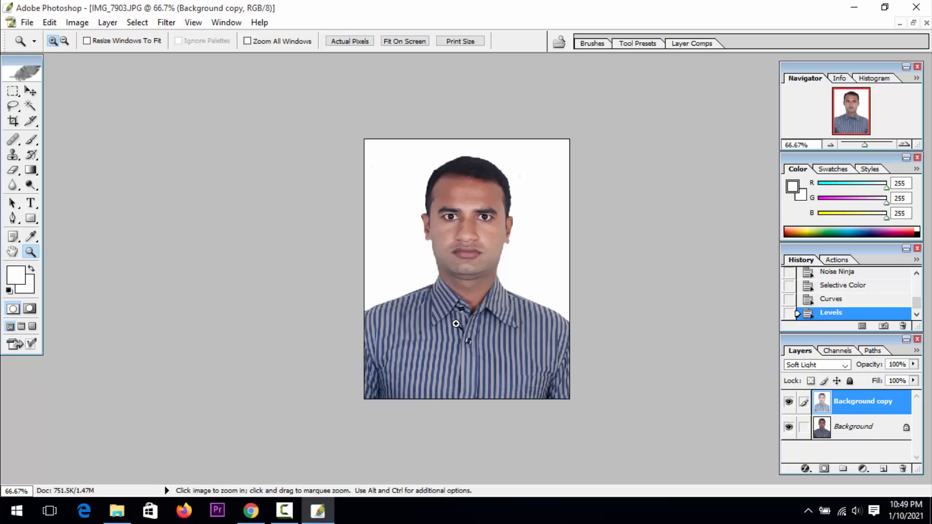
left_click(291, 517)
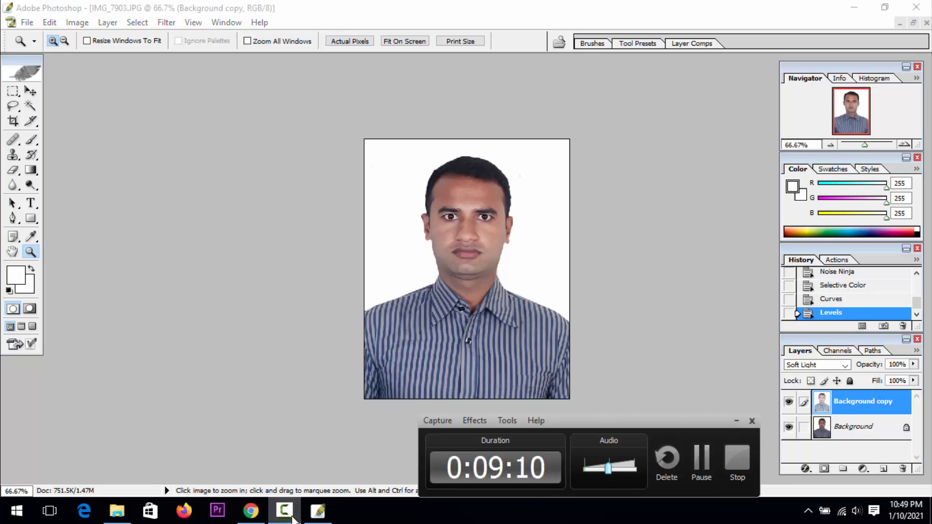
left_click(292, 518)
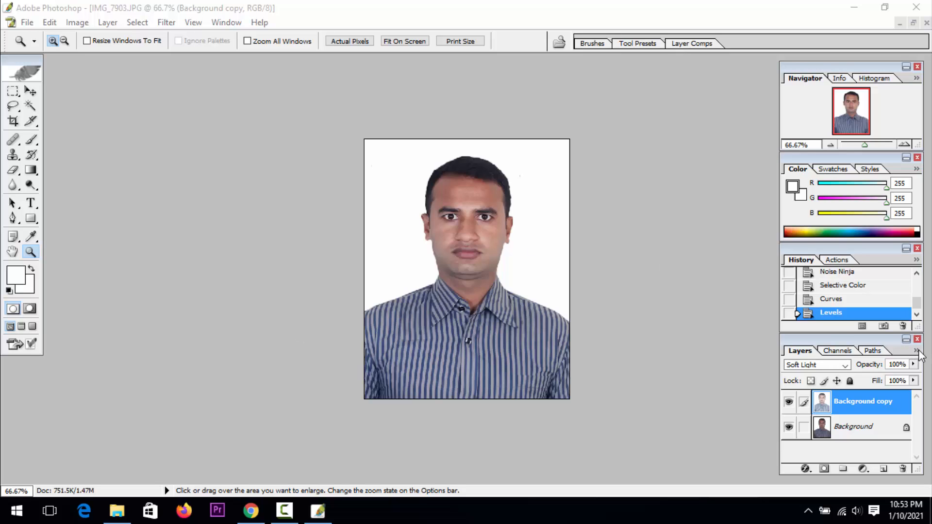
Flatten the image so both layers become a single background
left_click(840, 328)
left_click(916, 350)
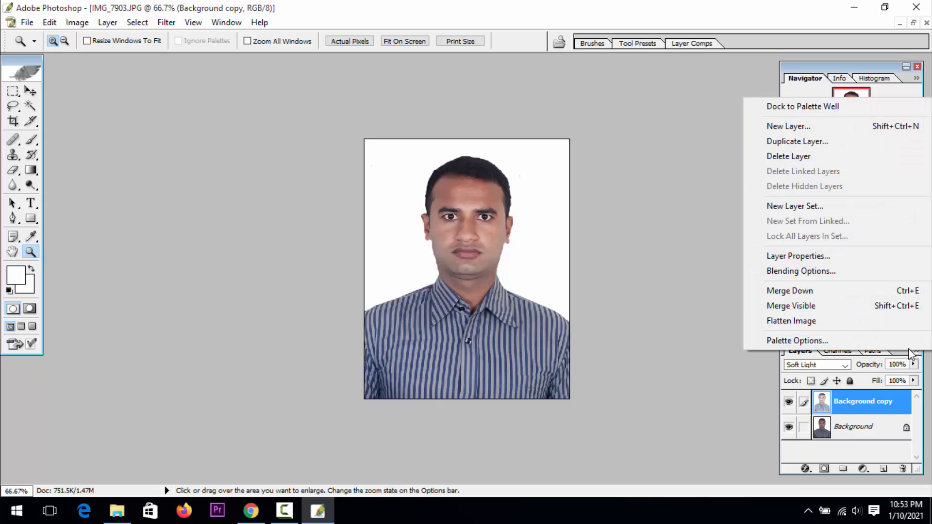
left_click(827, 319)
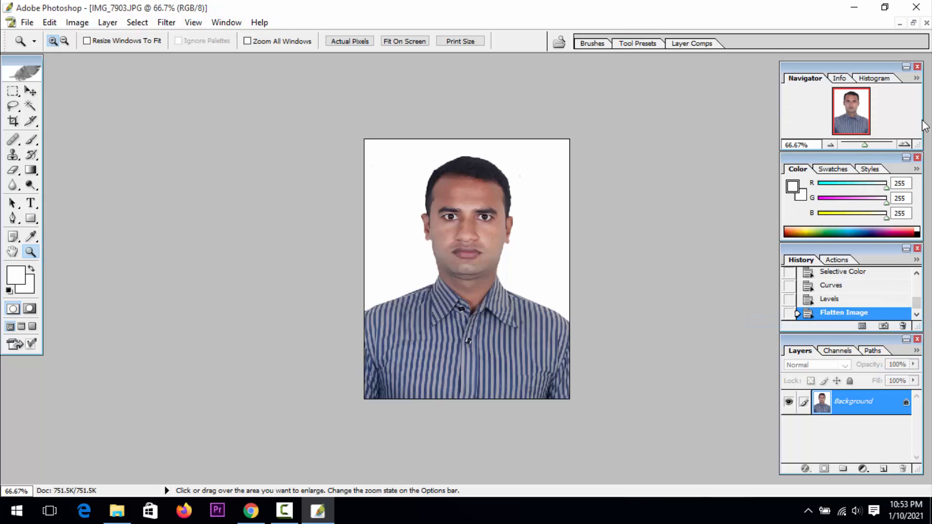
Save the flattened portrait IMG_7903.JPG and close its document window
left_click(913, 23)
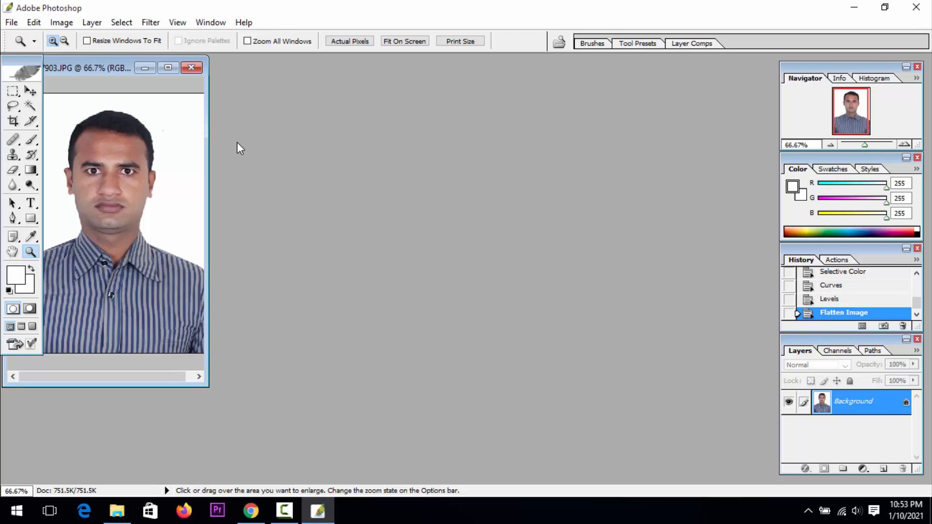
key("ctrl+s")
left_click(555, 162)
left_click_drag(104, 72, 297, 103)
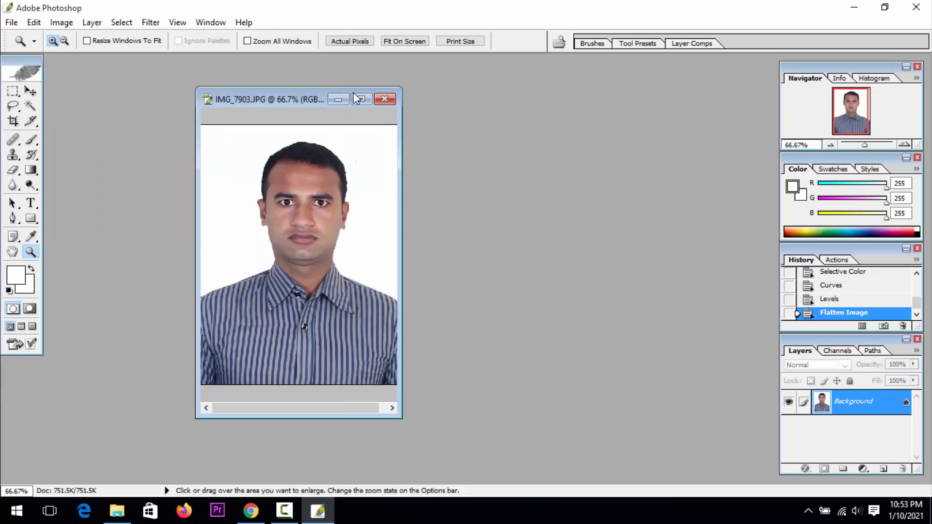
left_click(385, 100)
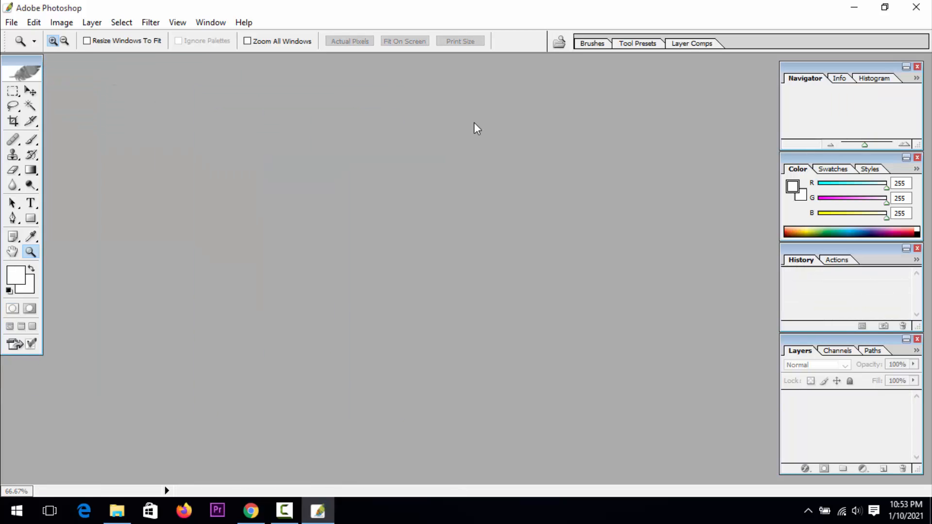
left_click(30, 91)
left_click(854, 8)
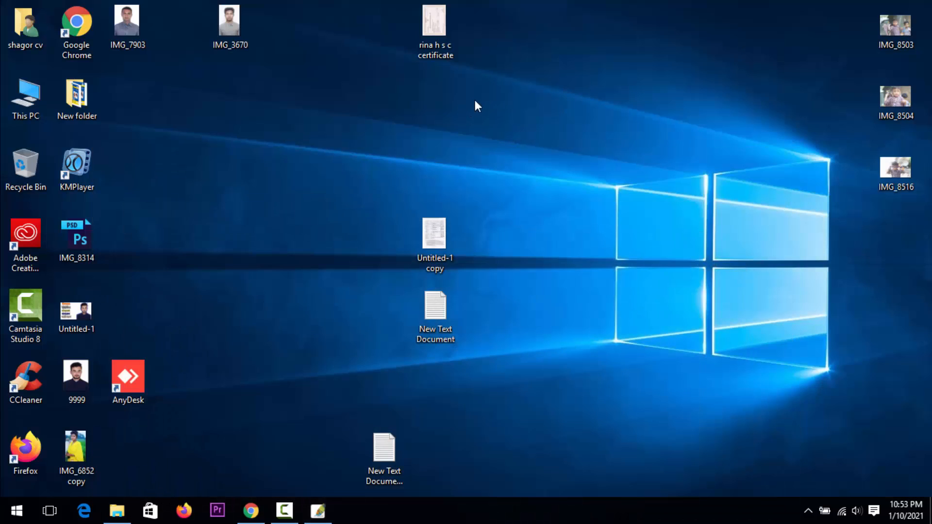
right_click(529, 87)
left_click(543, 127)
left_click(286, 509)
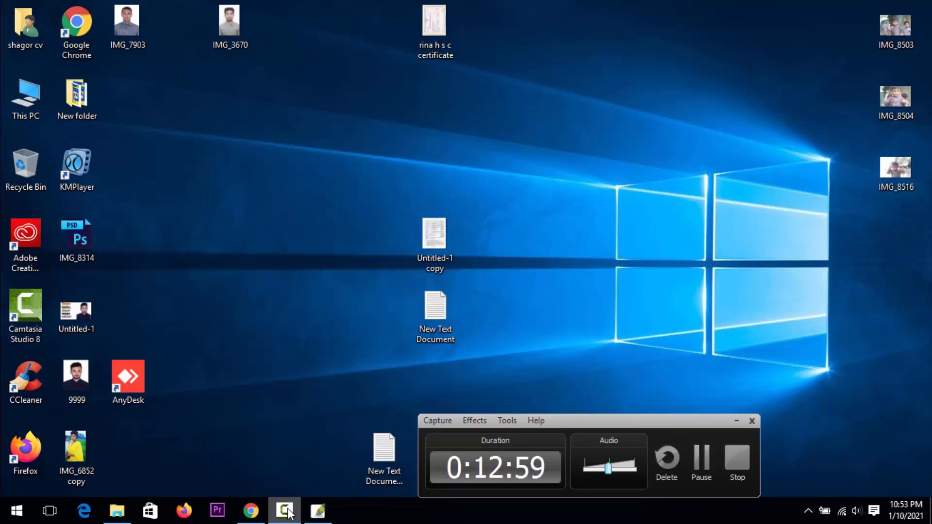
left_click(288, 511)
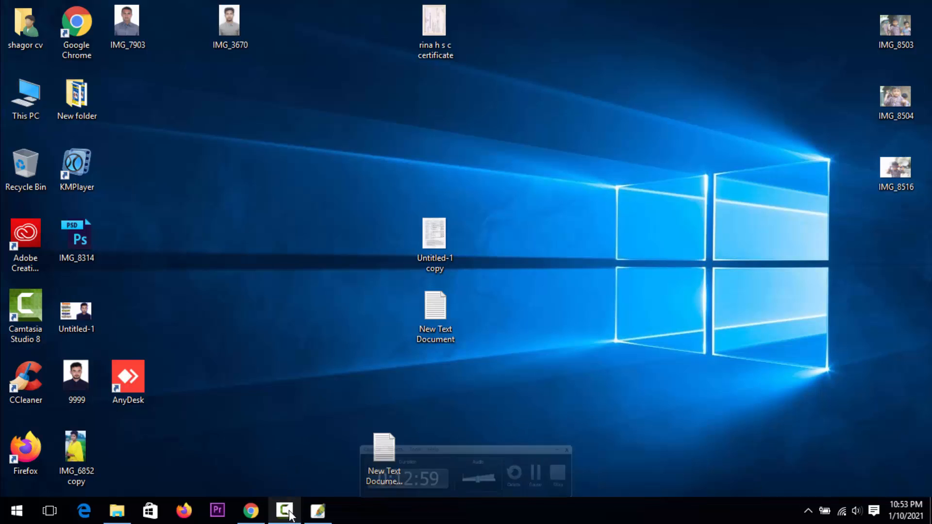
Open the Higher Secondary Certificate scan from the desktop in Photoshop and examine its text at 33.33% zoom
right_click(697, 231)
left_click(725, 275)
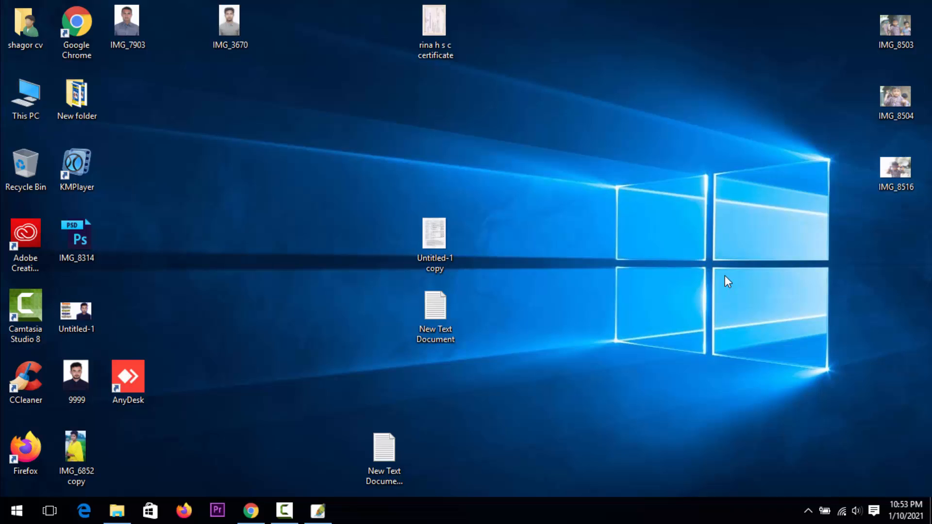
left_click_drag(452, 51, 354, 266)
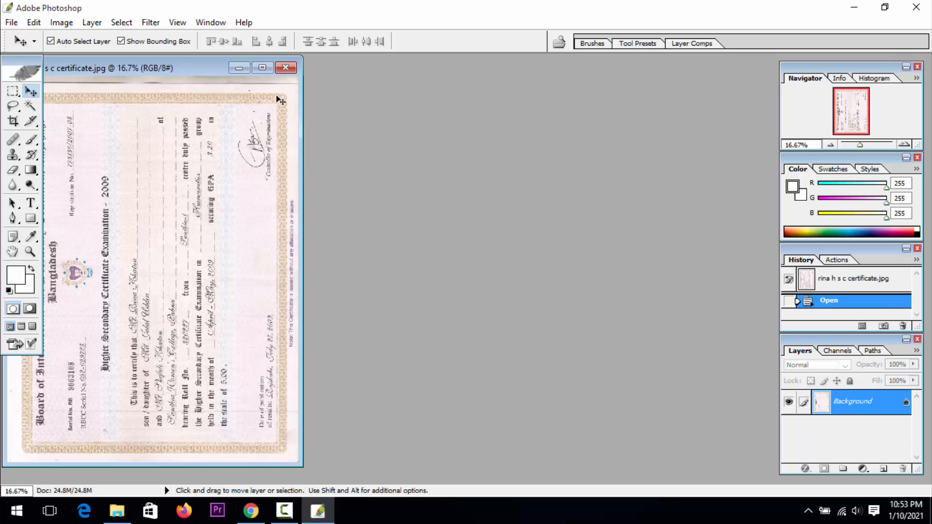
left_click(262, 68)
left_click(30, 251)
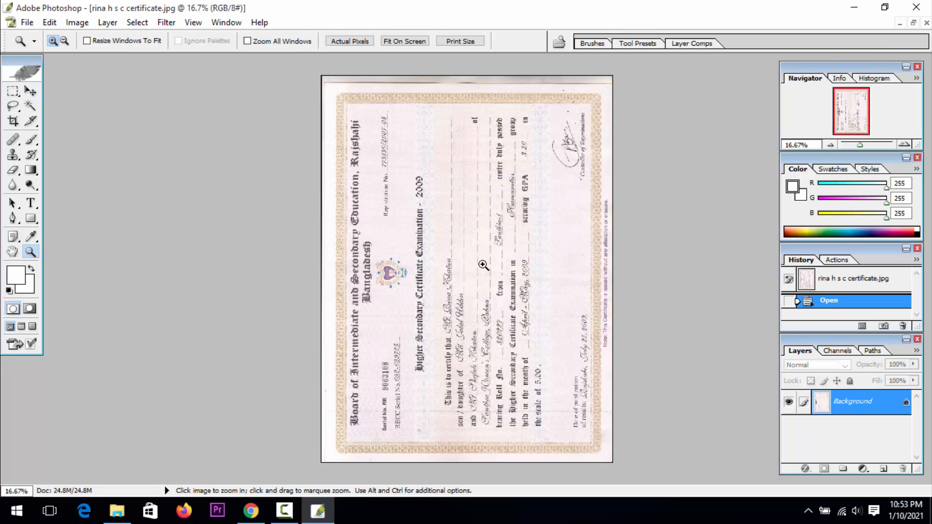
left_click(491, 262)
left_click(491, 262)
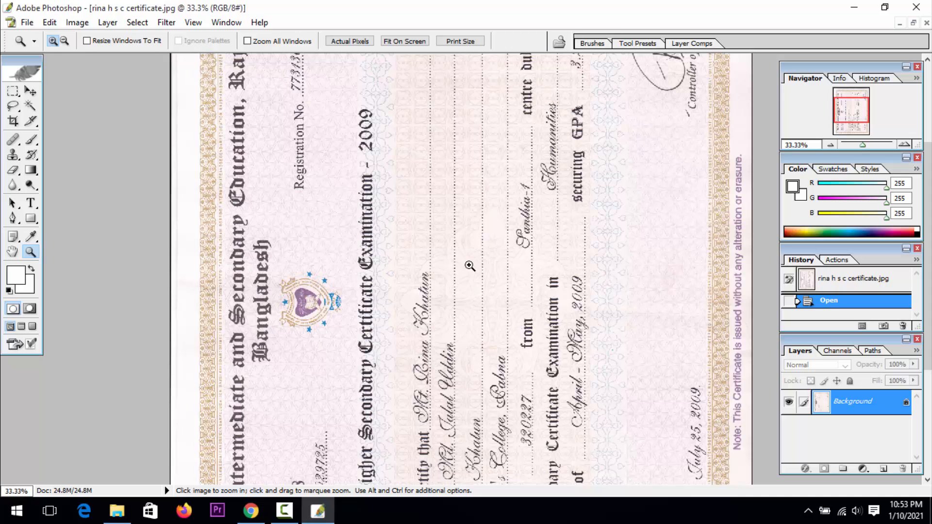
left_click(13, 251)
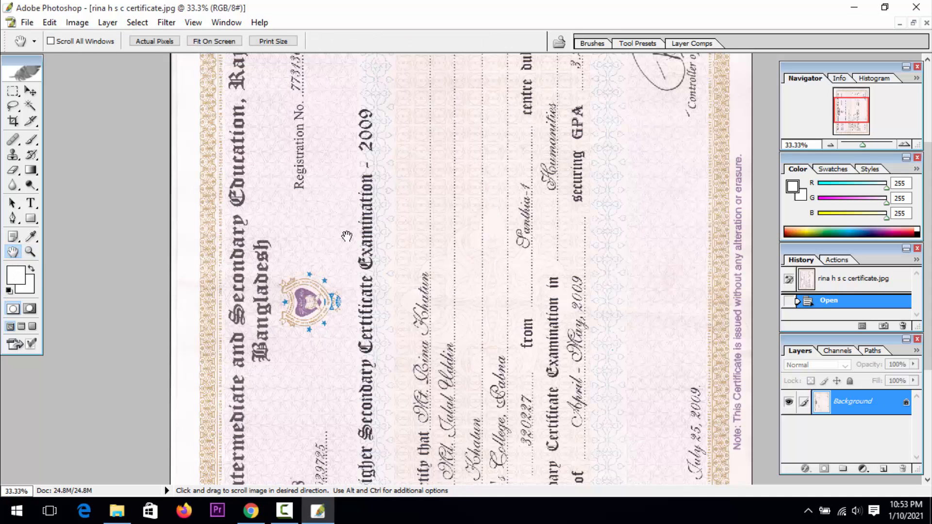
left_click_drag(346, 236, 350, 115)
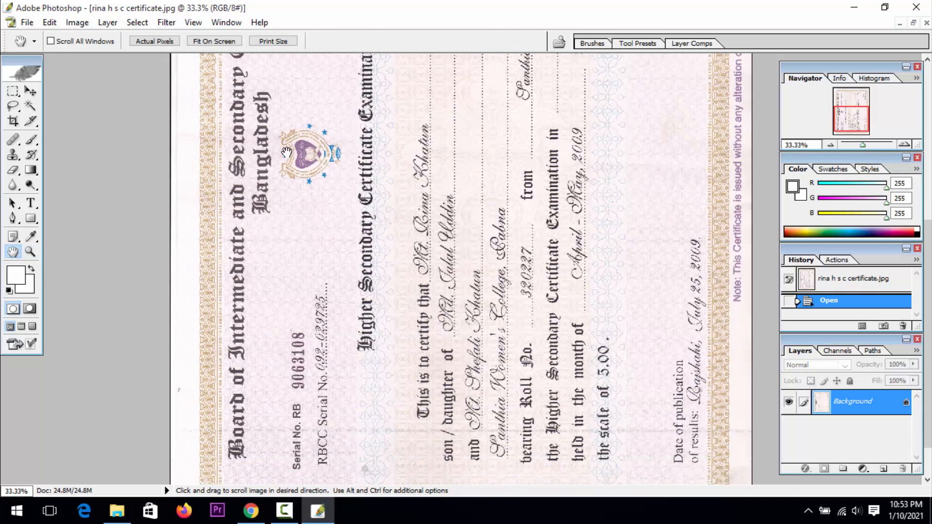
left_click(913, 22)
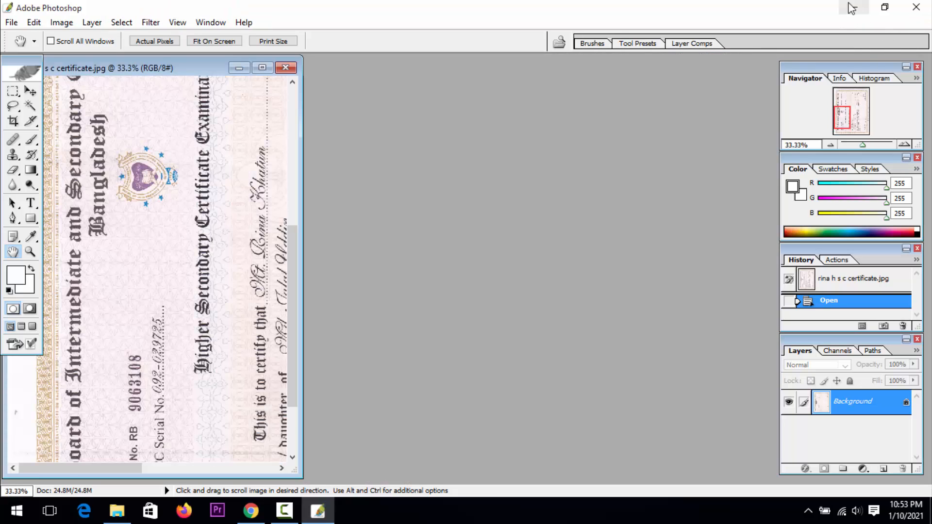
left_click(854, 8)
right_click(283, 121)
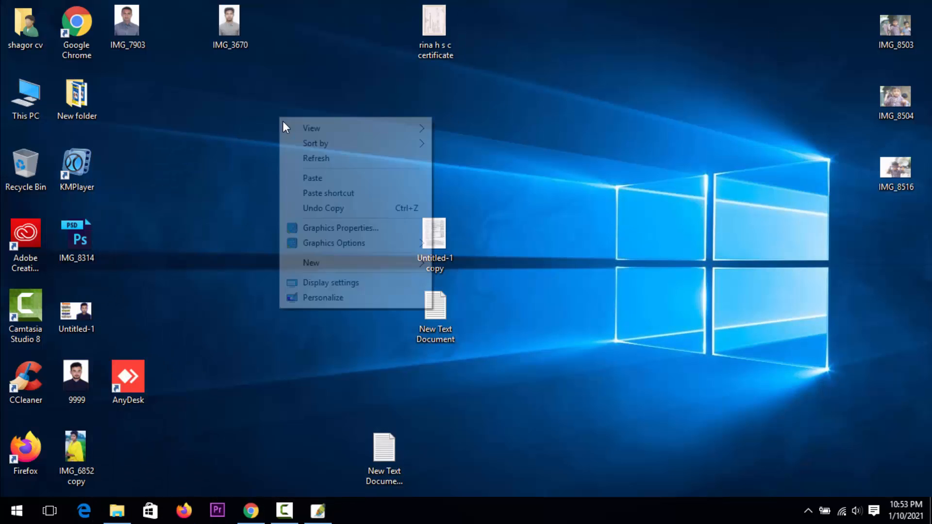
left_click(291, 157)
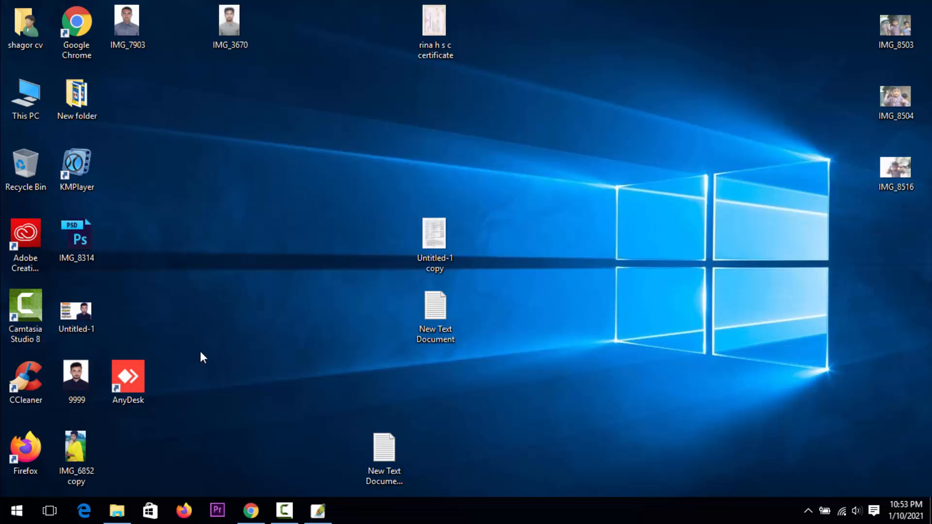
left_click(318, 512)
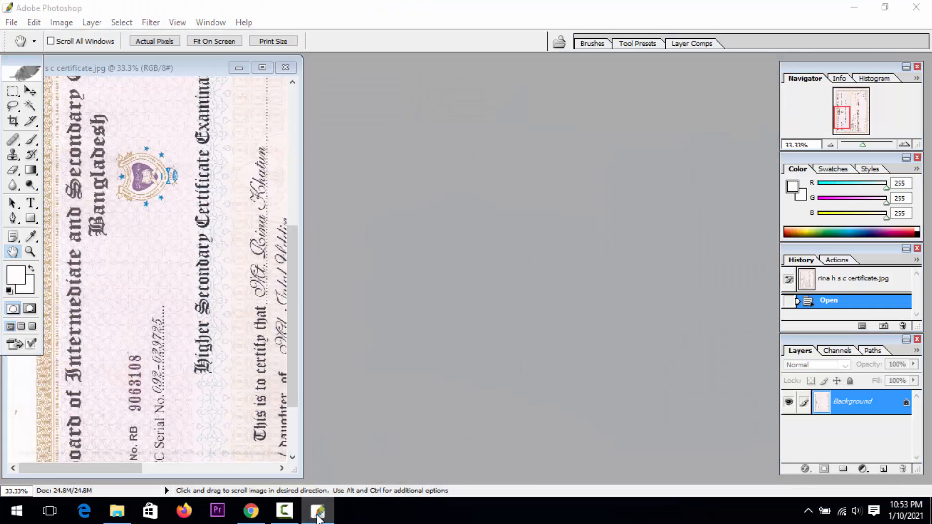
left_click(317, 513)
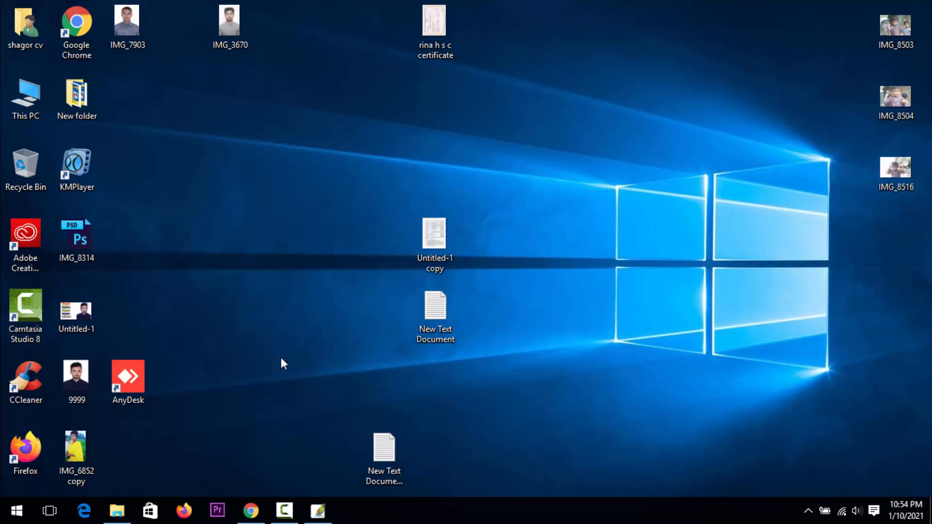
Preview the Untitled-1 copy image from the desktop, close the preview and open the file in a maximized Photoshop window
double_click(433, 243)
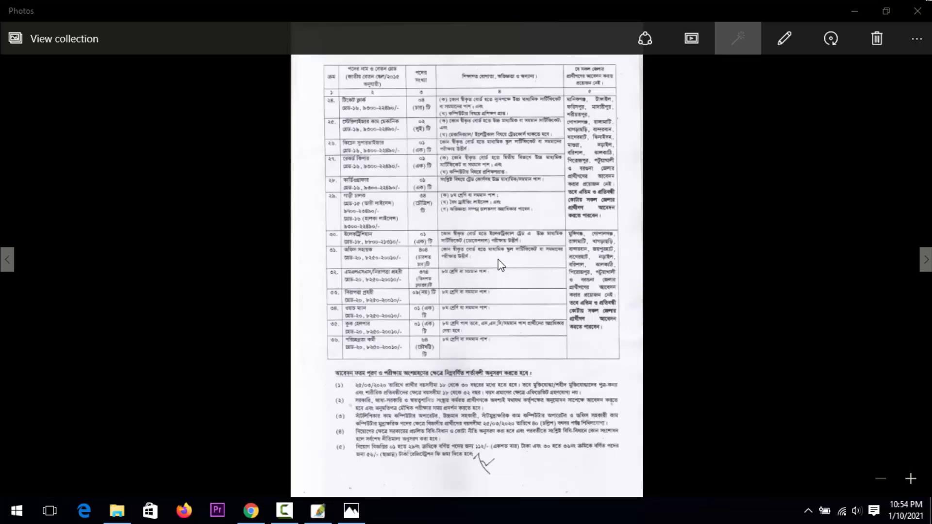
left_click(917, 11)
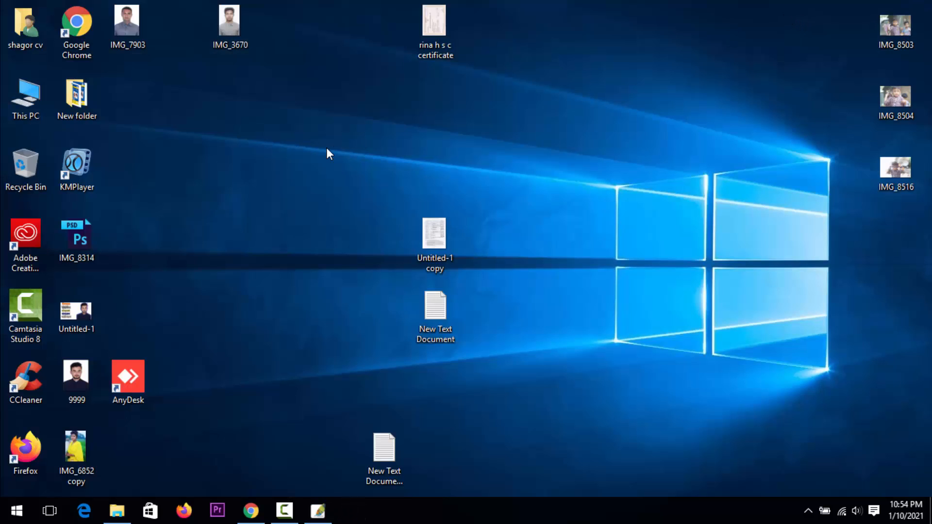
left_click_drag(442, 239, 272, 229)
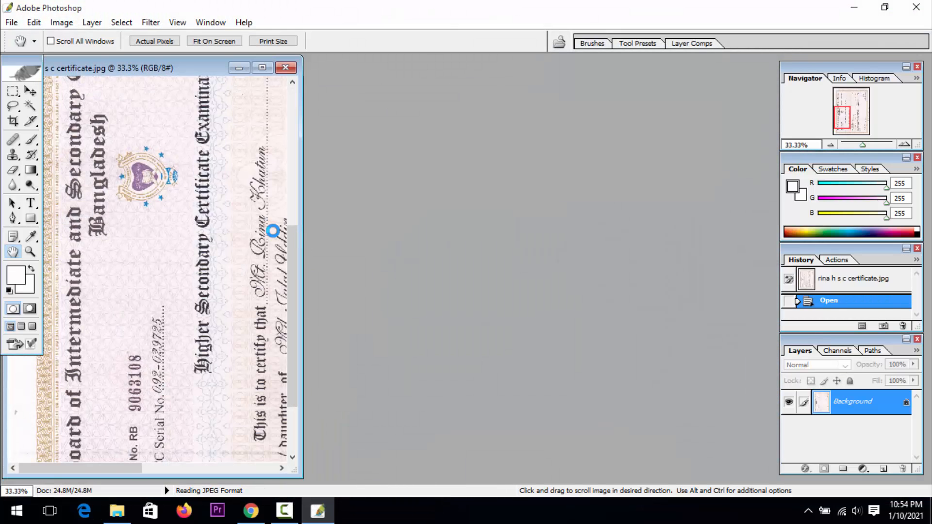
left_click_drag(195, 71, 409, 84)
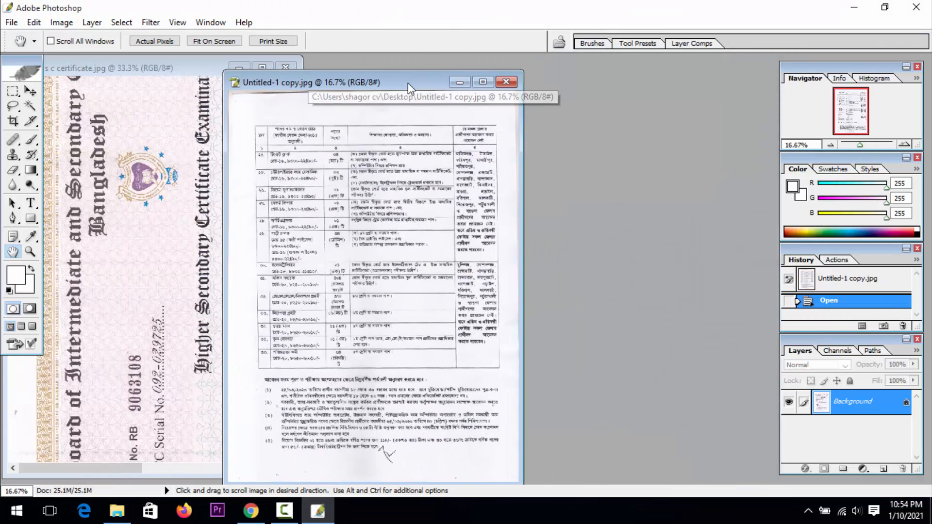
left_click(483, 82)
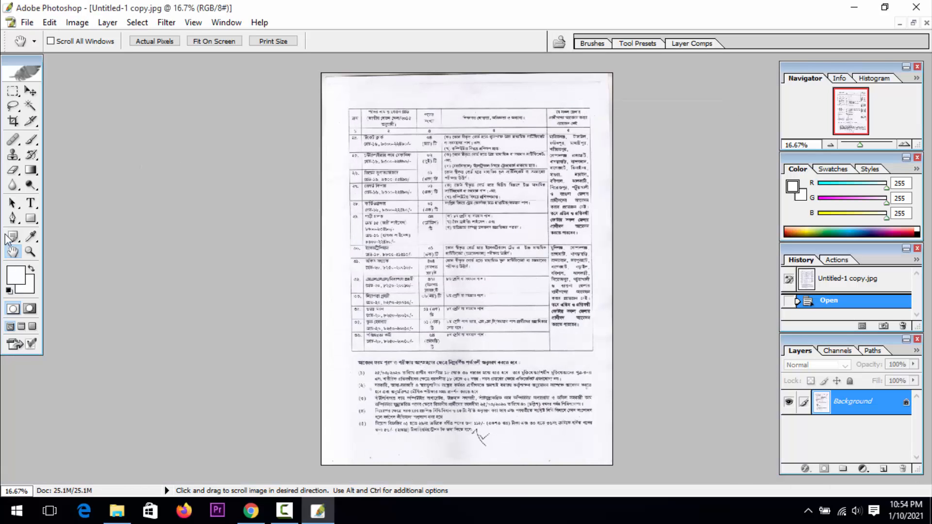
Examine the scanned table's text up close at 100% zoom, around the qualifications column
left_click(30, 251)
left_click(430, 252)
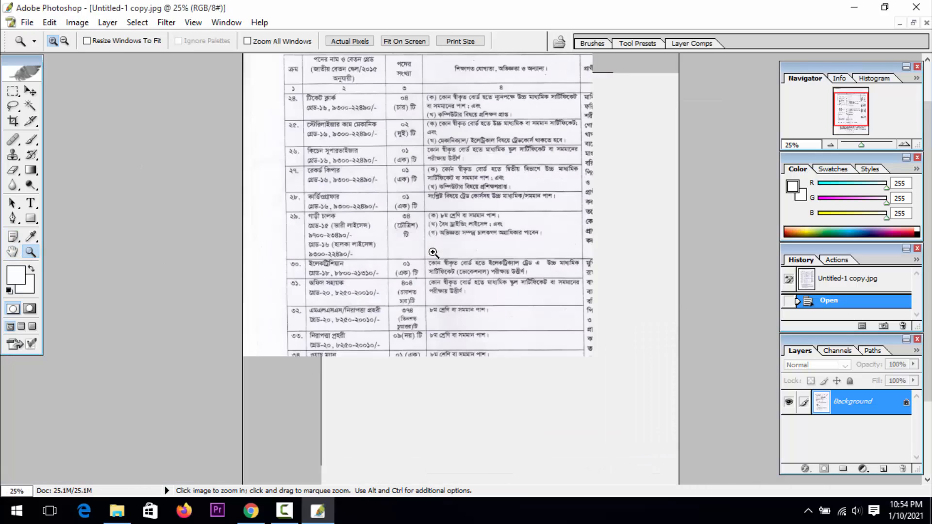
left_click(432, 251)
left_click(433, 251)
left_click(433, 251)
left_click(432, 252)
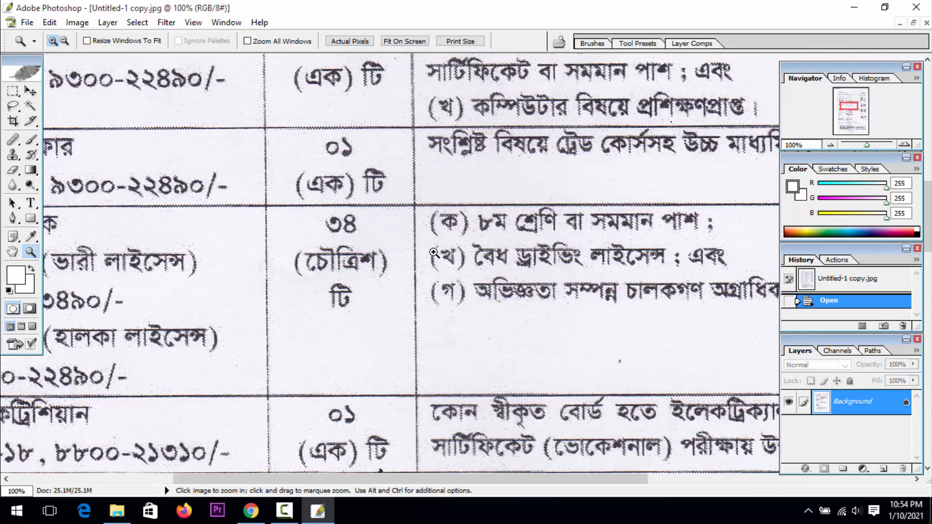
left_click(13, 252)
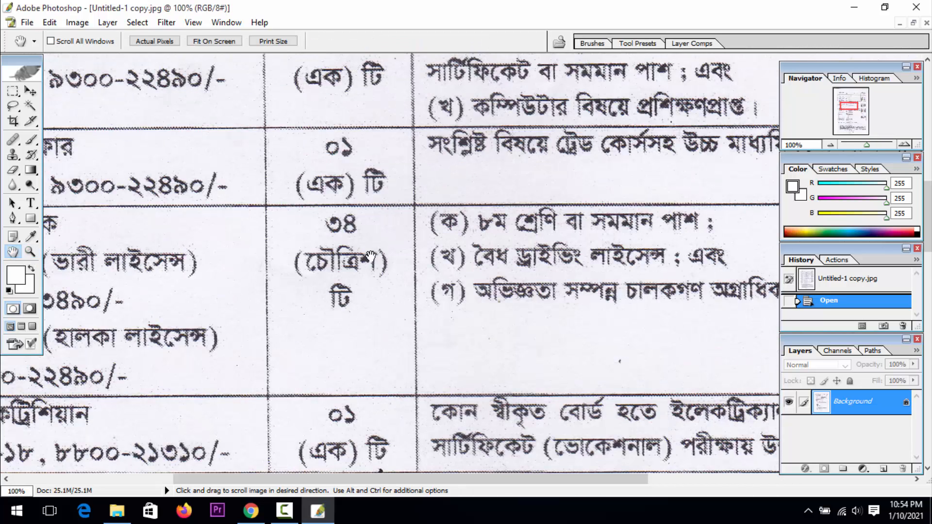
left_click_drag(410, 262, 126, 258)
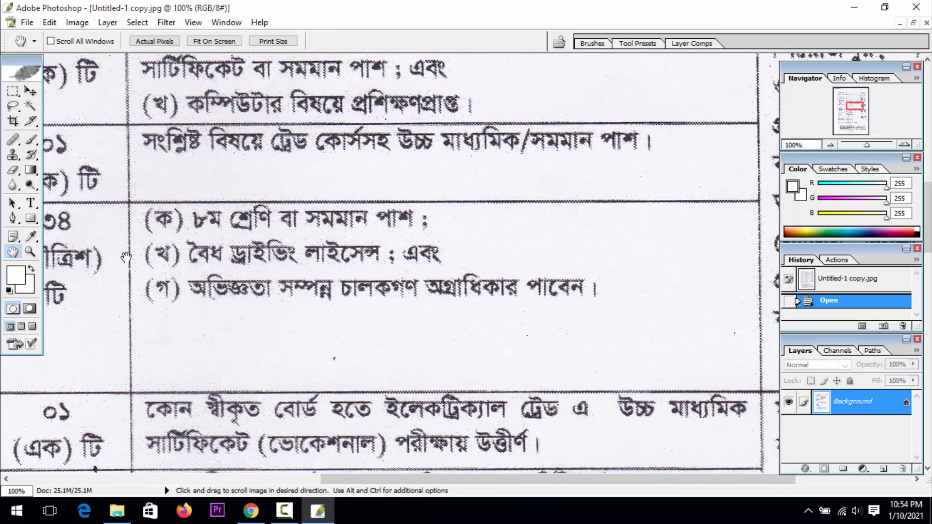
Whiten the scanned page with a Levels adjustment, setting the white point from the greyish paper between the text lines
left_click(19, 92)
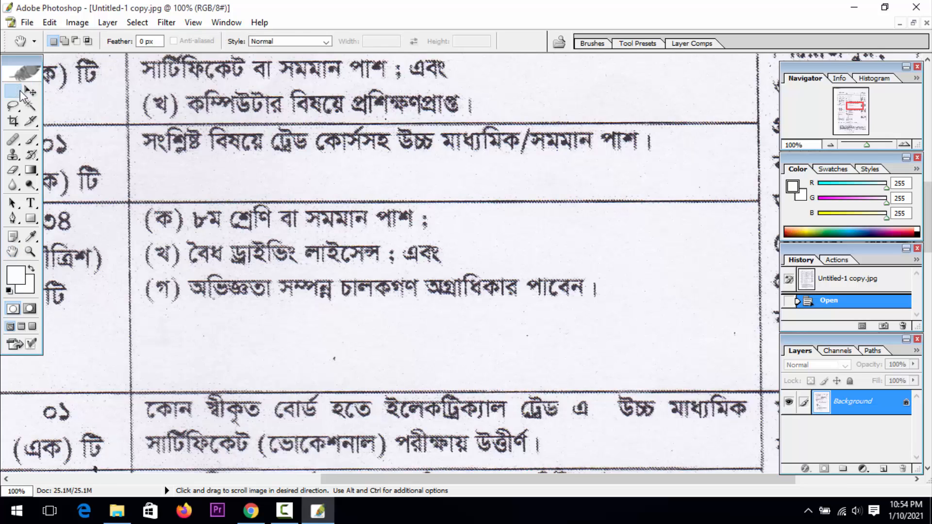
left_click(30, 91)
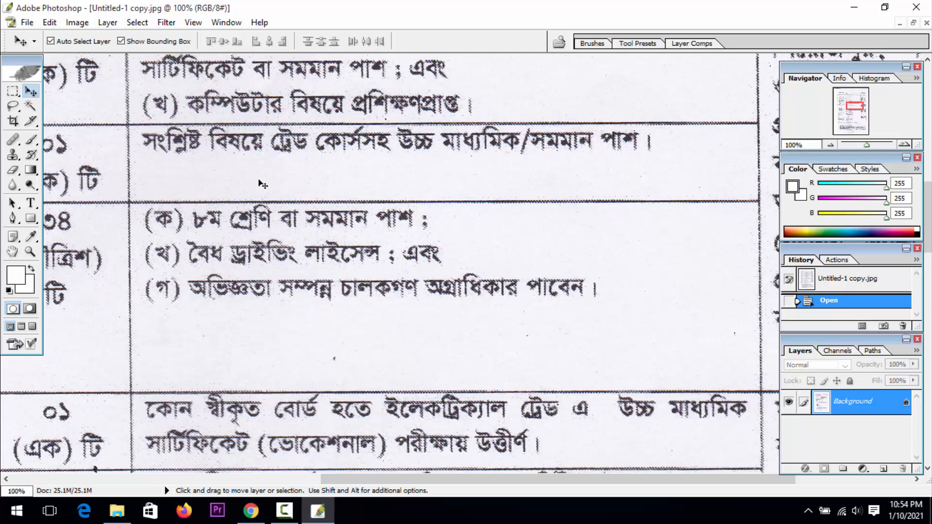
key("ctrl+l")
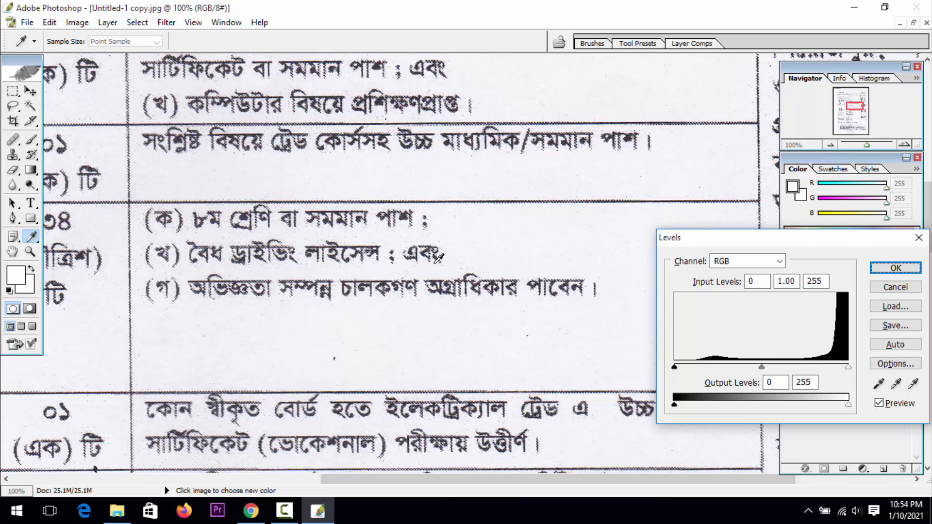
left_click(913, 384)
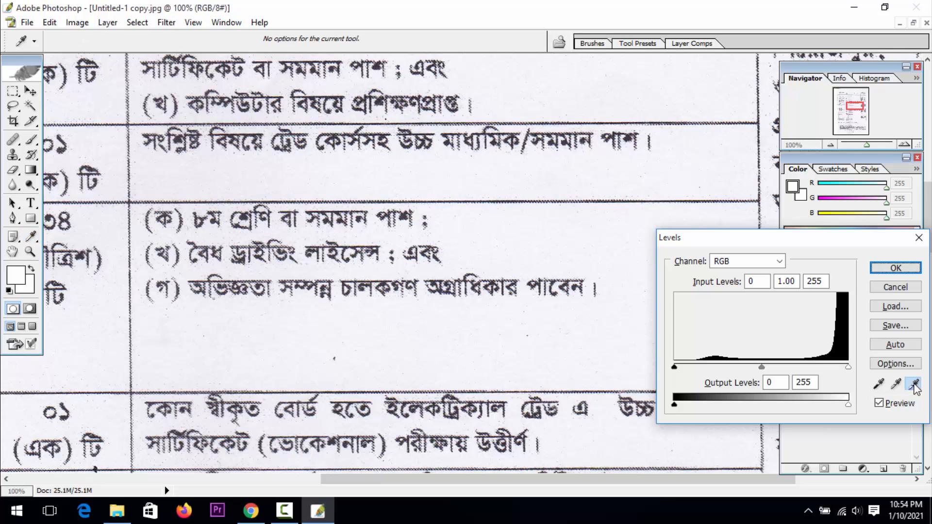
left_click(218, 84)
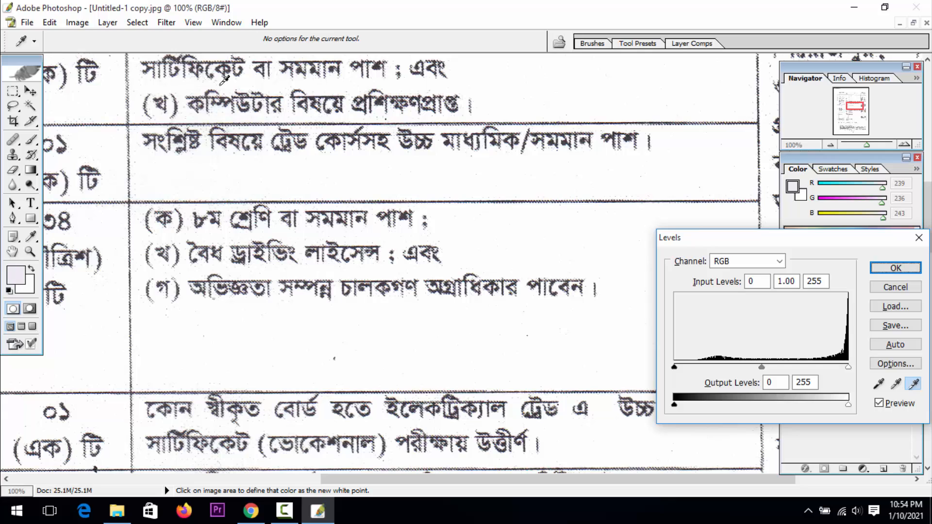
key("Return")
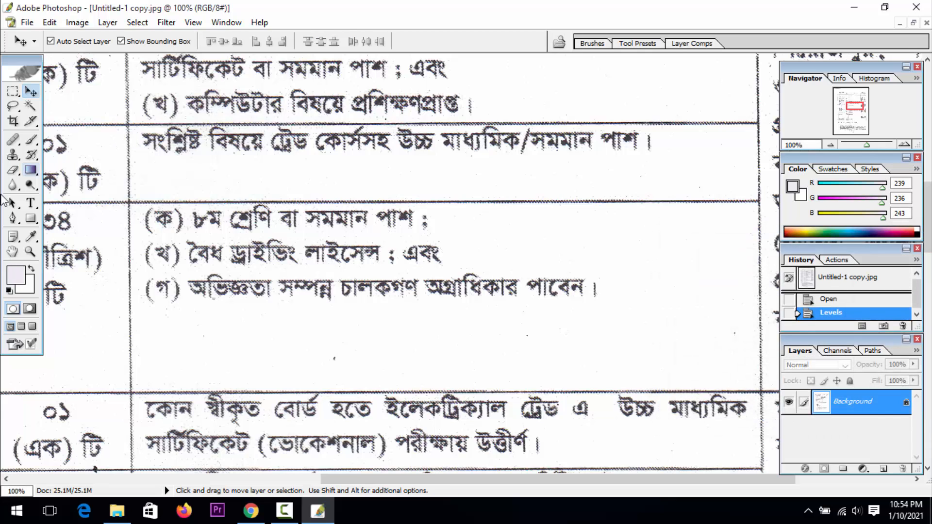
Erase the words "সমমান পাশ ;" from line (ক) of the ৩৪ row using a Rectangular Marquee selection, and deselect
left_click(13, 91)
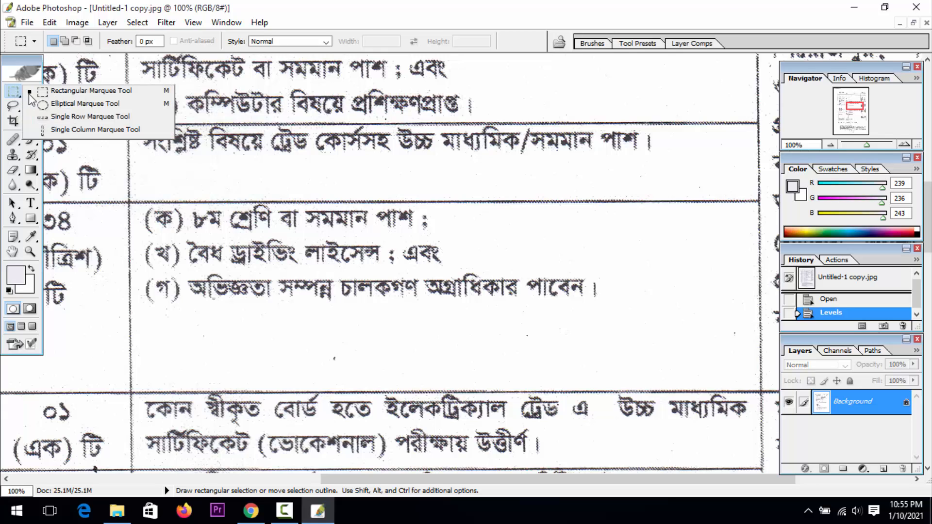
left_click(13, 93)
left_click(61, 94)
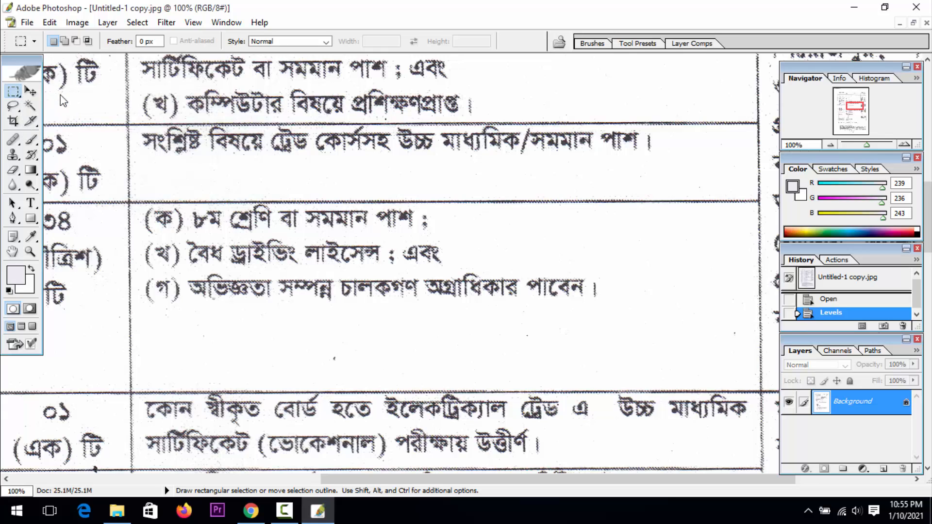
left_click(16, 95)
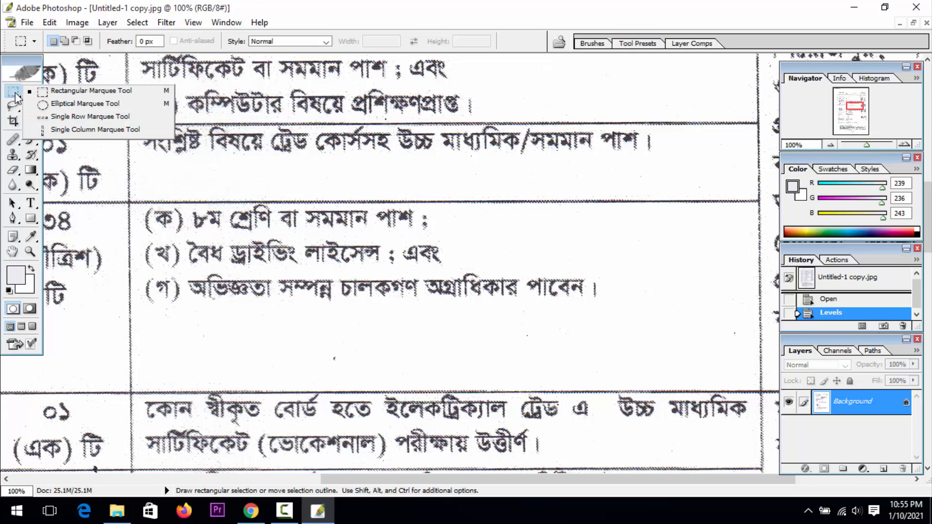
left_click(88, 92)
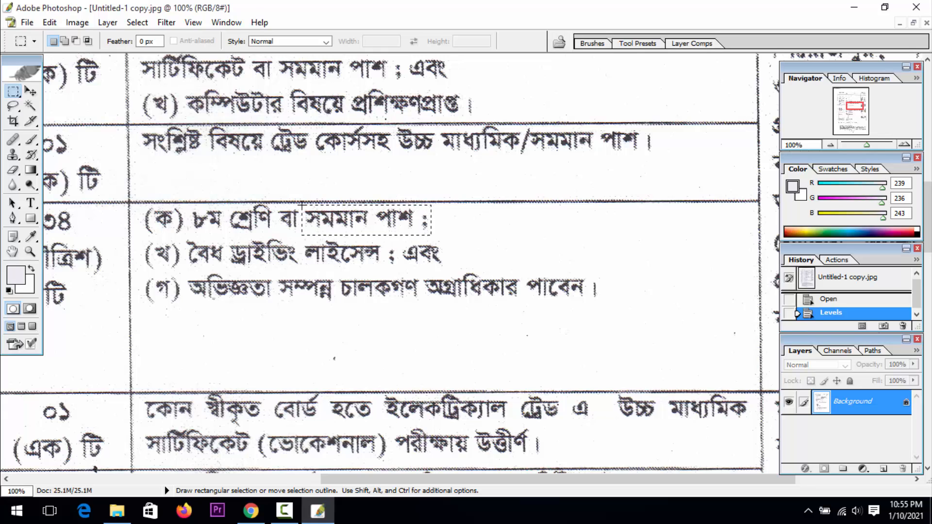
left_click_drag(301, 204, 302, 204)
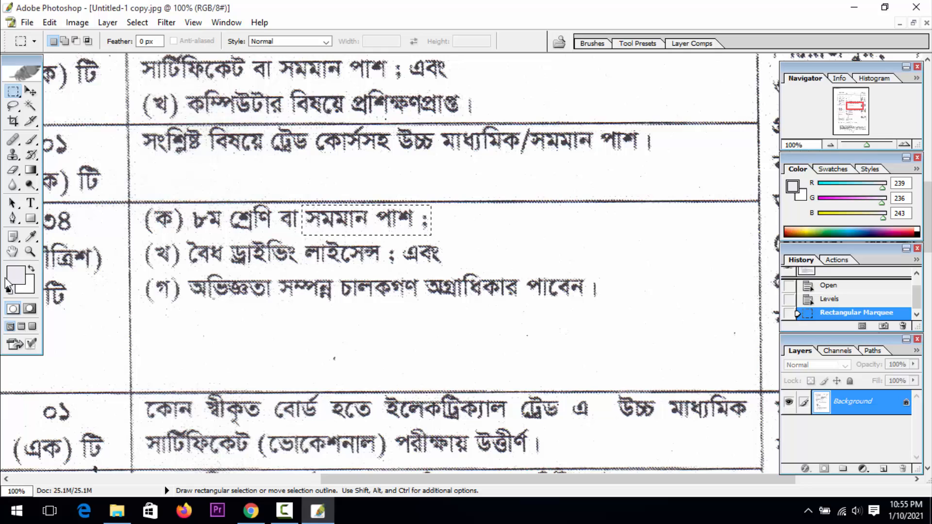
key("Delete")
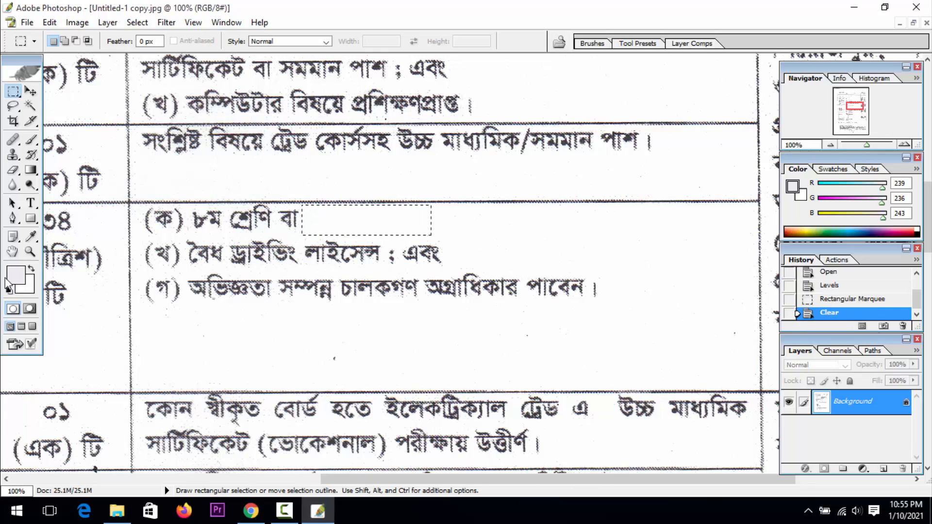
right_click(365, 223)
left_click(382, 228)
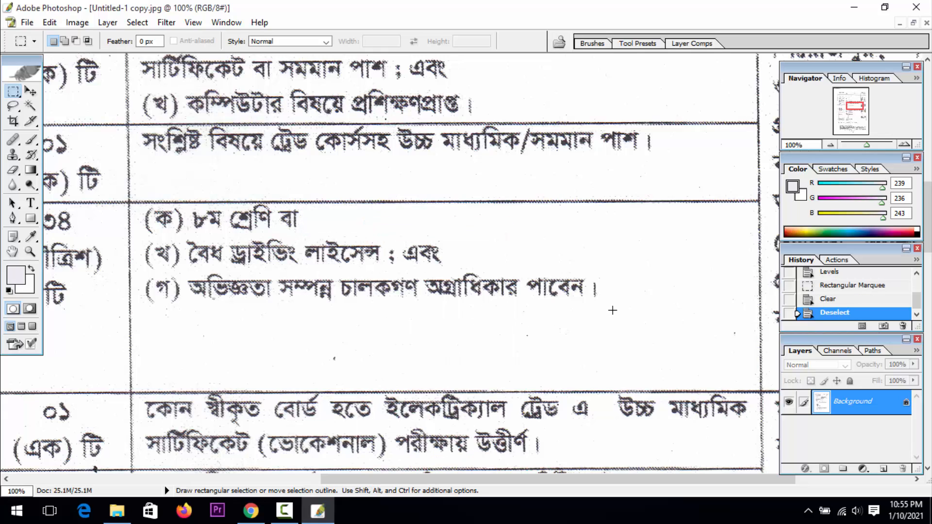
Clear all the remaining text lines (ক) to (গ) from the qualifications cell of the ৩৪ row and deselect
left_click_drag(627, 314, 142, 207)
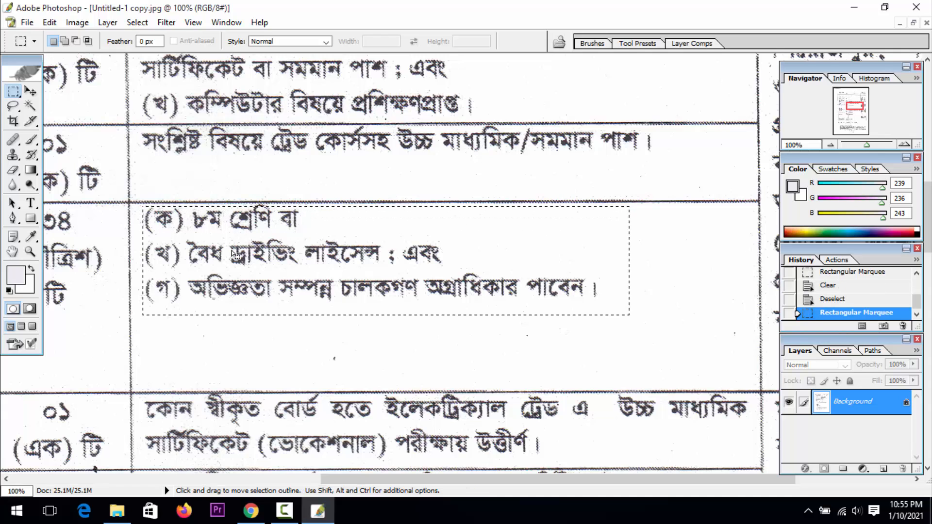
right_click(231, 250)
left_click(261, 235)
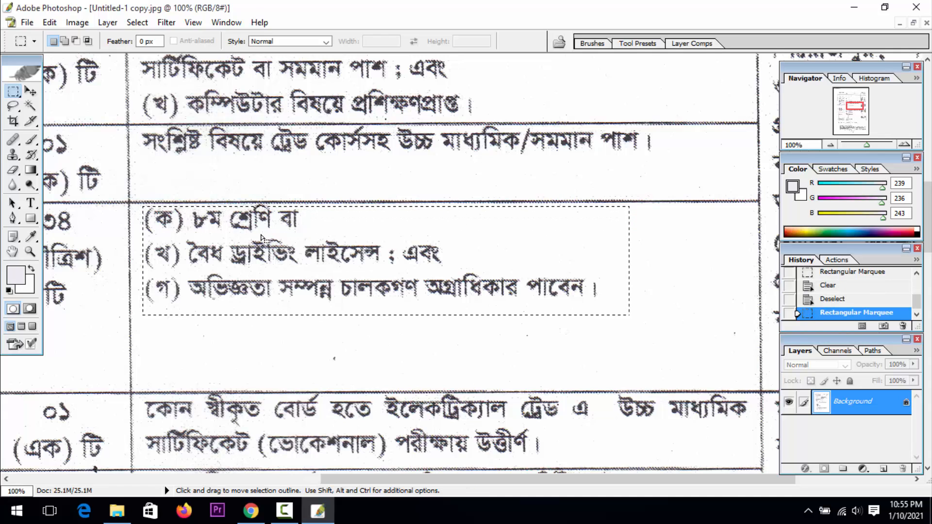
key("Delete")
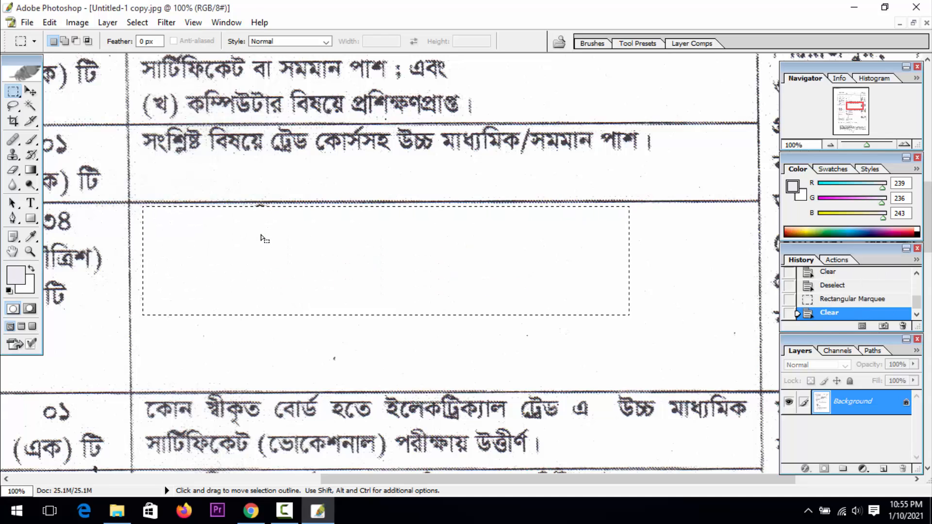
left_click_drag(241, 246, 242, 246)
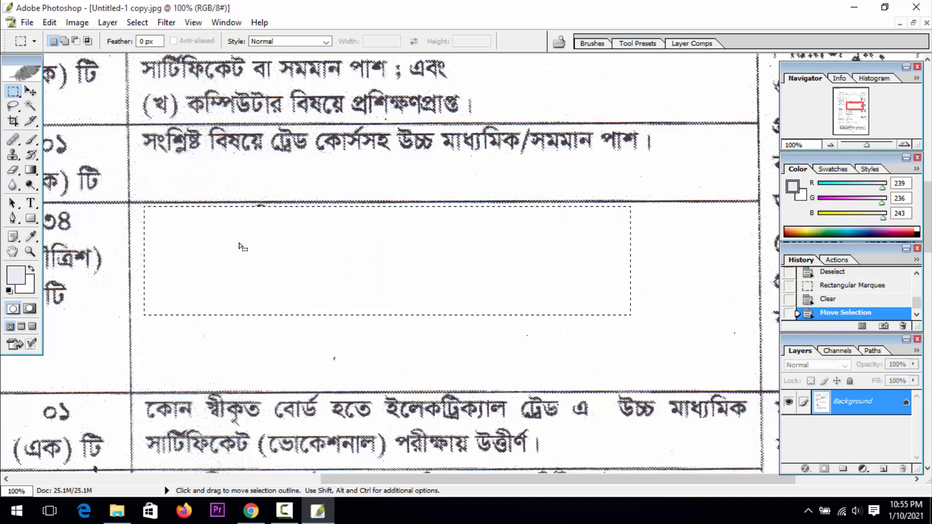
right_click(204, 246)
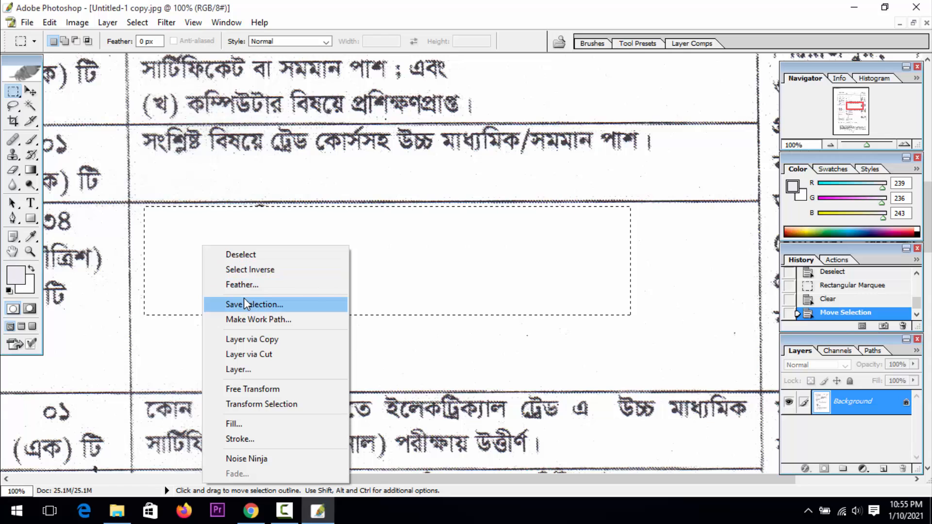
left_click(262, 256)
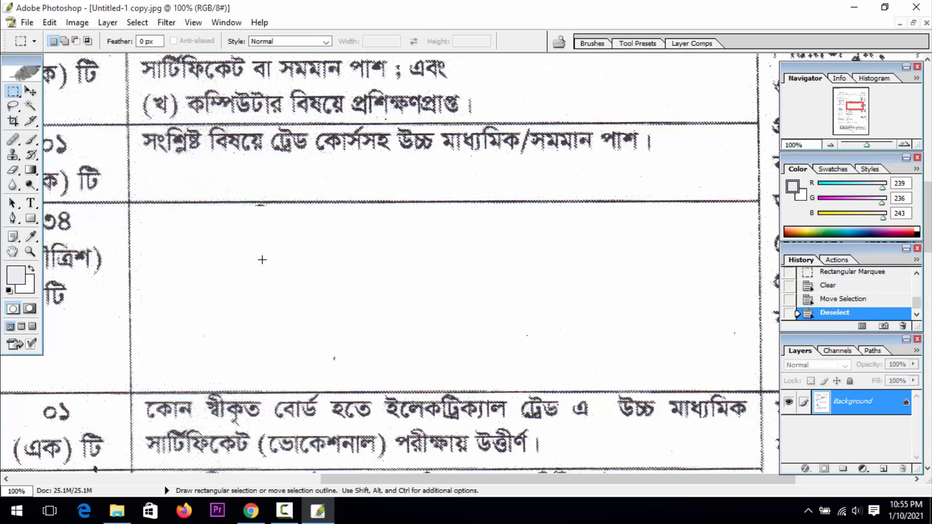
Erase the small leftover ink mark just below the upper border line of the emptied cell and deselect
left_click(30, 251)
left_click(307, 257)
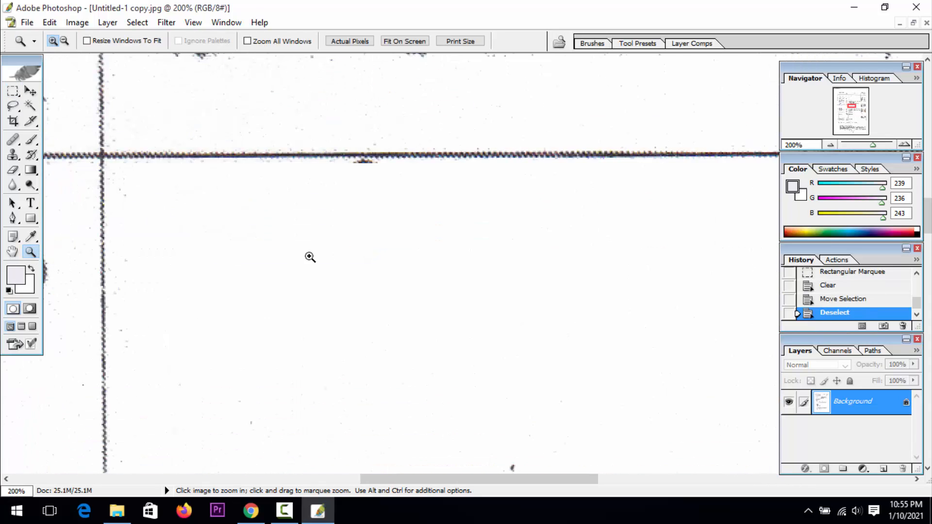
left_click(300, 251)
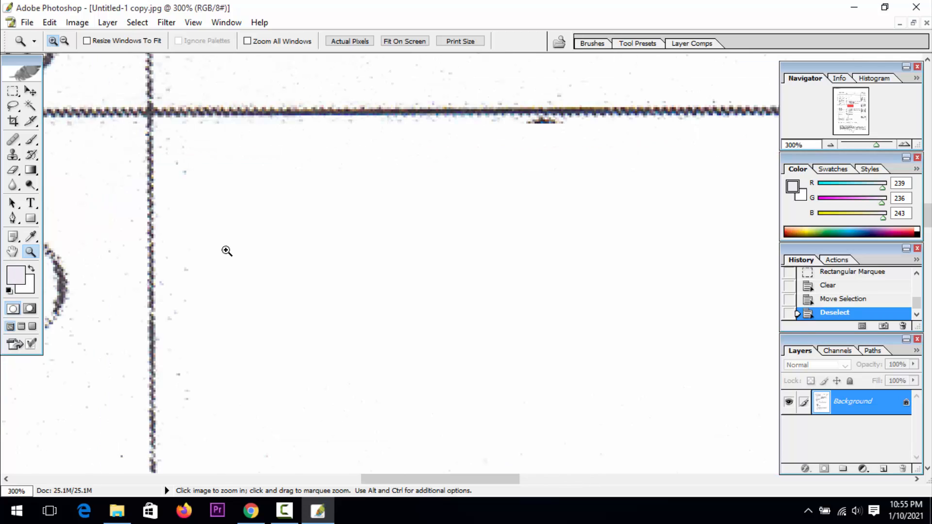
left_click(12, 251)
left_click_drag(265, 250, 8, 318)
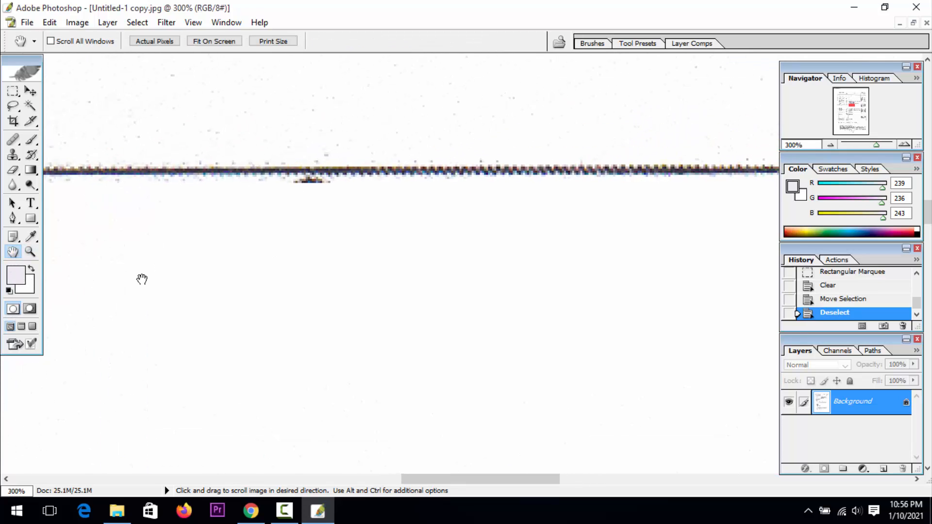
left_click_drag(105, 174, 32, 198)
left_click(12, 92)
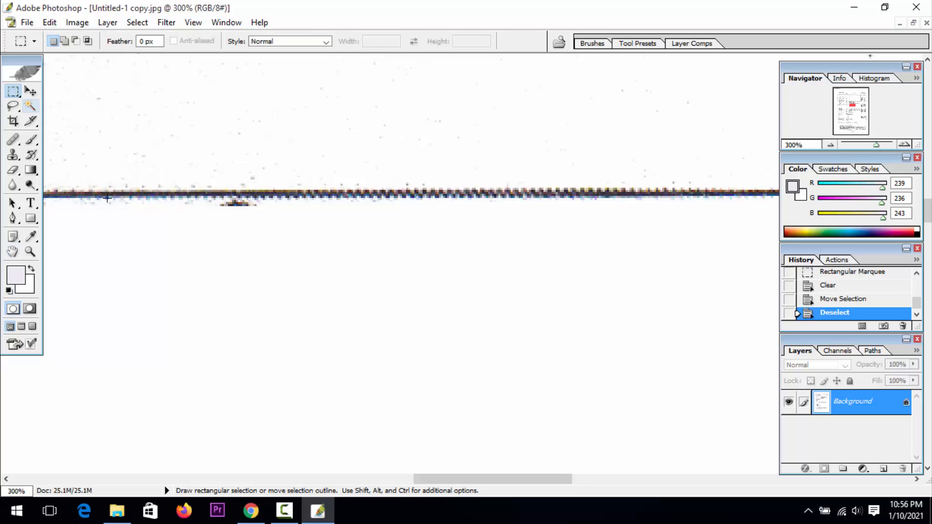
left_click_drag(222, 206, 204, 200)
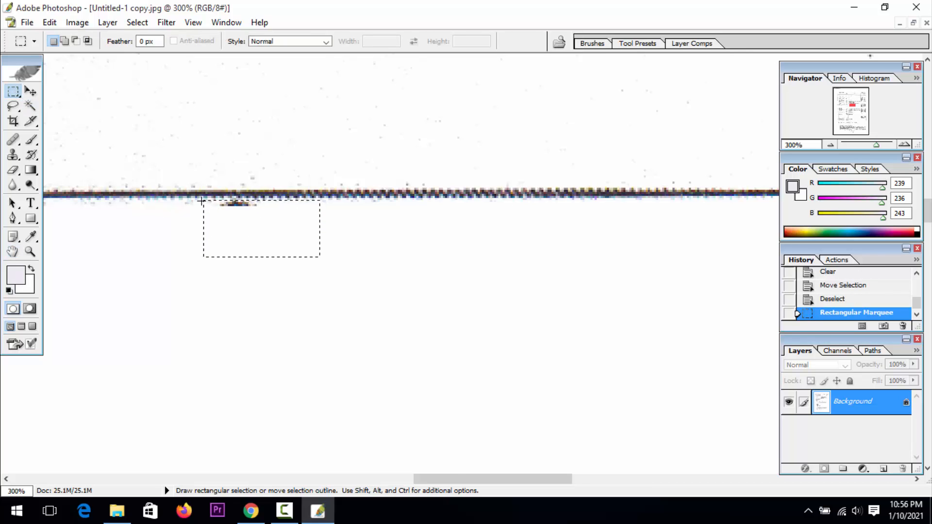
key("Delete")
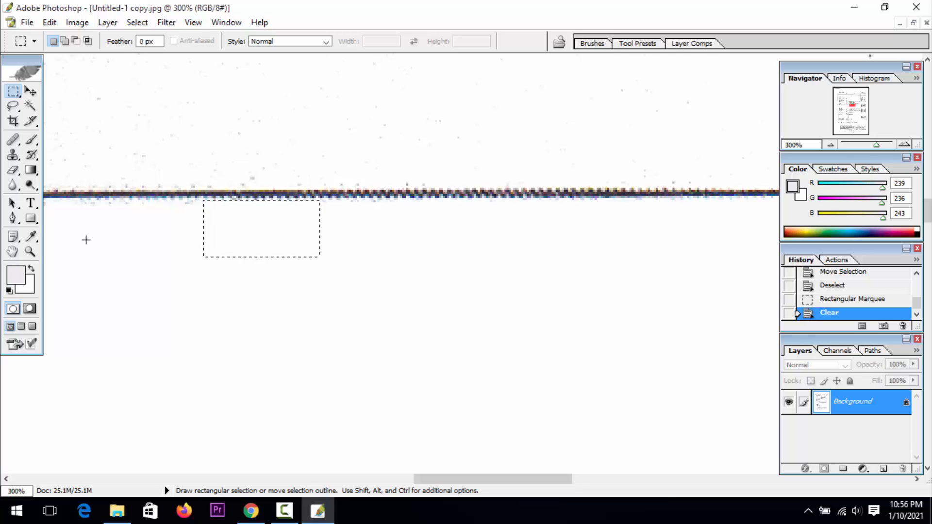
right_click(273, 224)
left_click(277, 229)
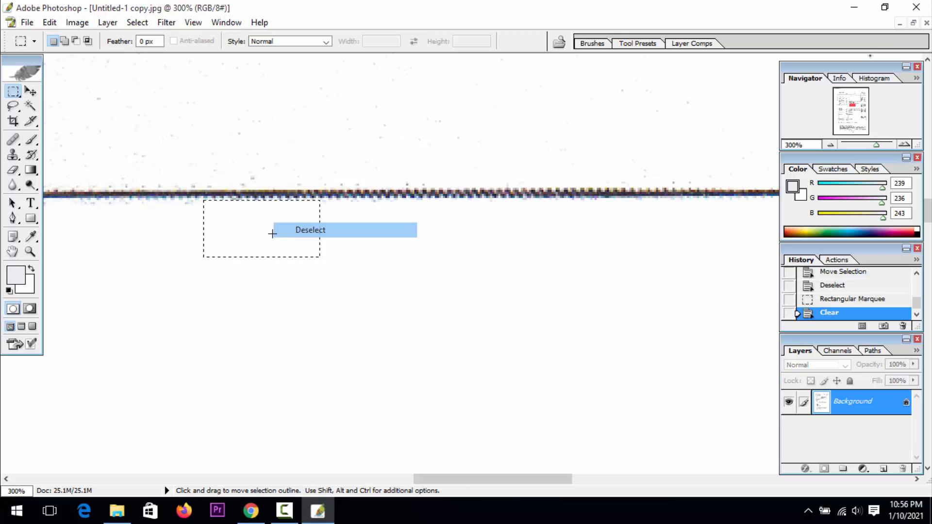
Examine the edited table at 66.67% zoom, from the emptied cell up to the header row
left_click(27, 252)
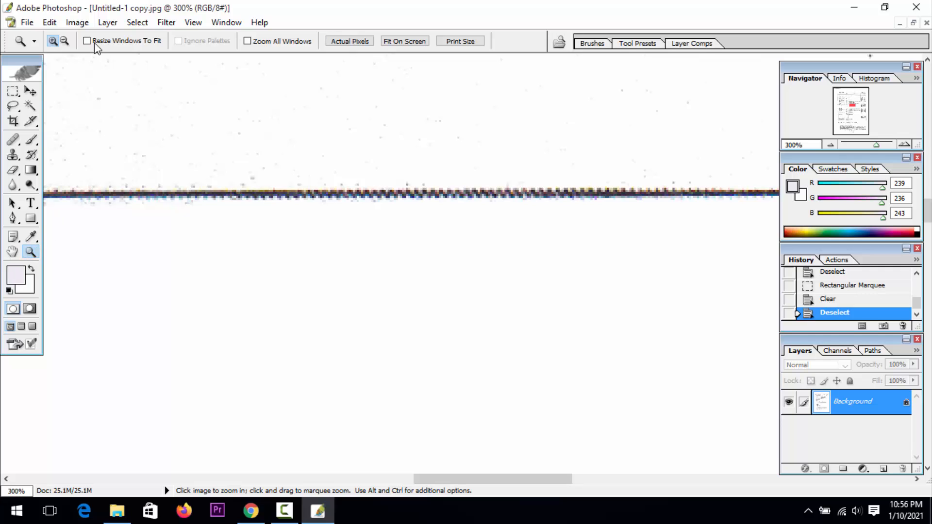
left_click(64, 40)
left_click(192, 195)
left_click(189, 196)
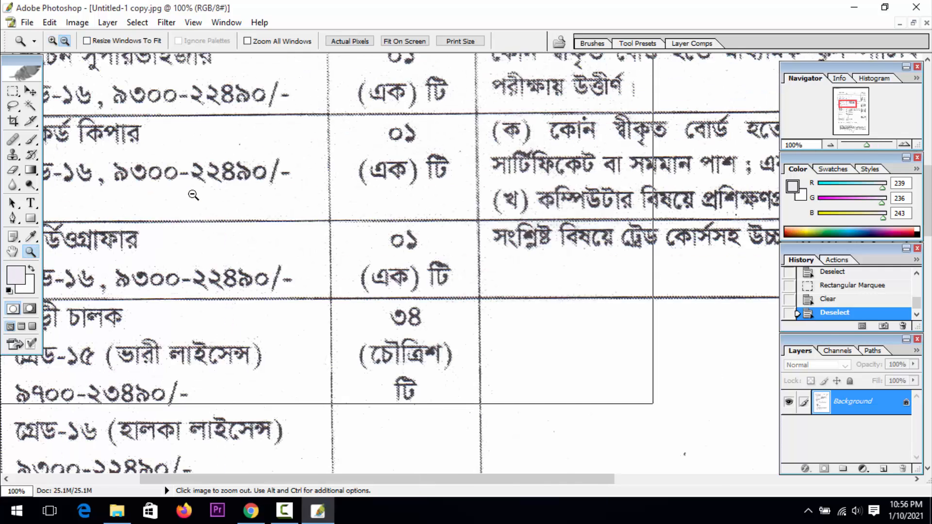
left_click(185, 196)
left_click(12, 252)
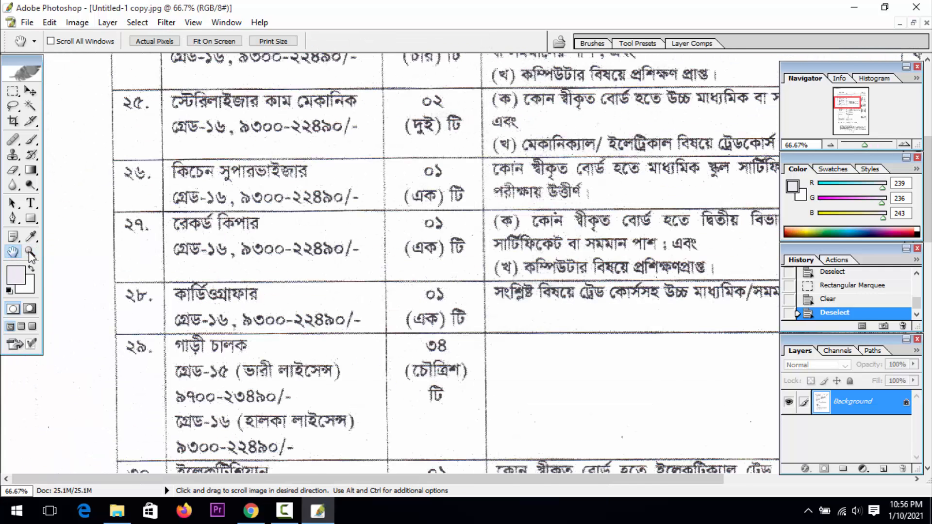
left_click_drag(434, 118, 245, 397)
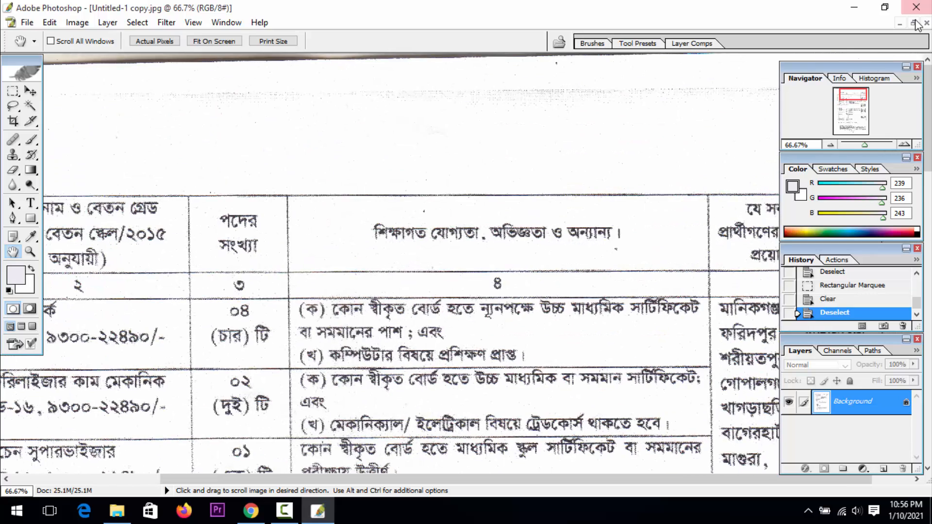
Open the IMG_8314 PSD from the desktop in Photoshop, view it, close it and return to the desktop
left_click(913, 22)
left_click(854, 6)
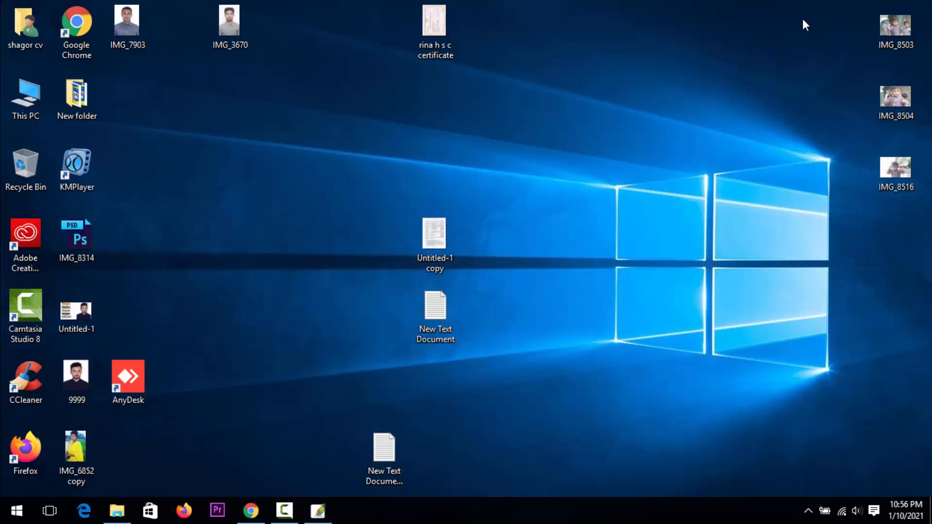
left_click(68, 234)
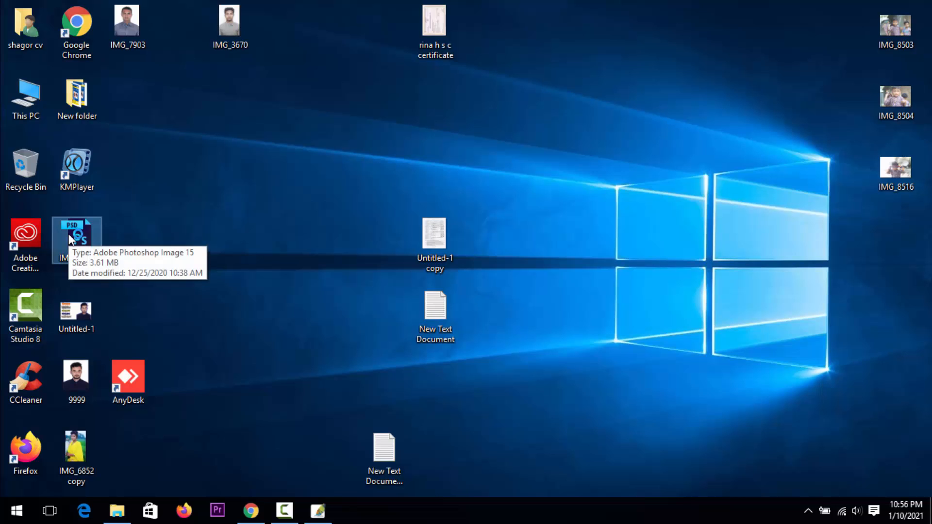
double_click(68, 234)
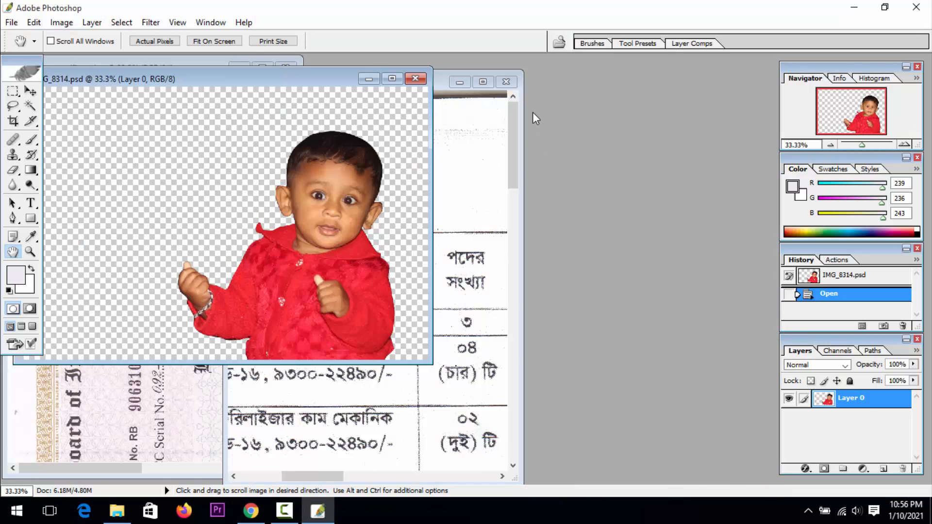
left_click(410, 83)
left_click(853, 7)
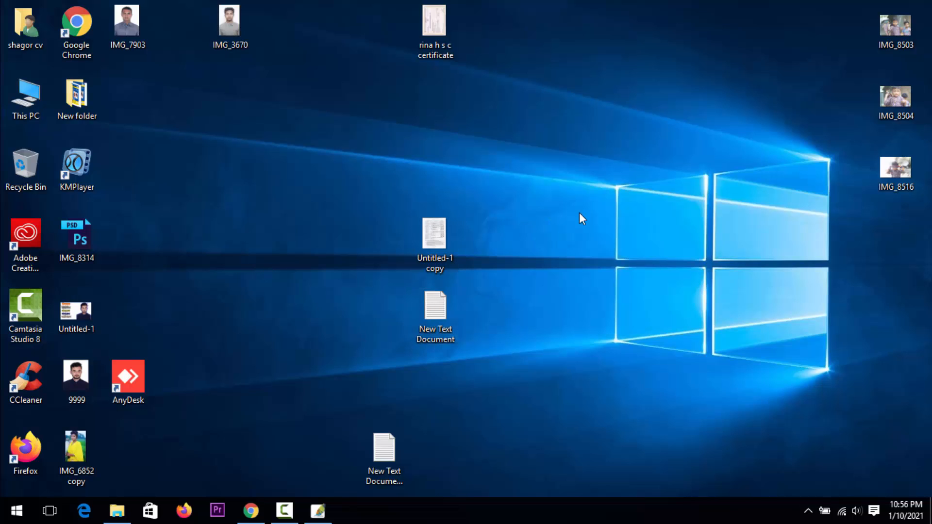
left_click(275, 515)
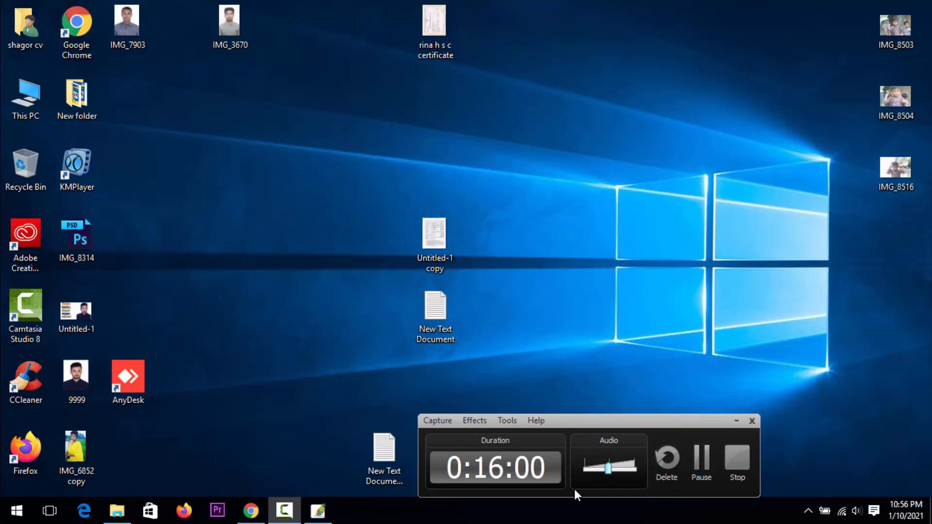
left_click(702, 466)
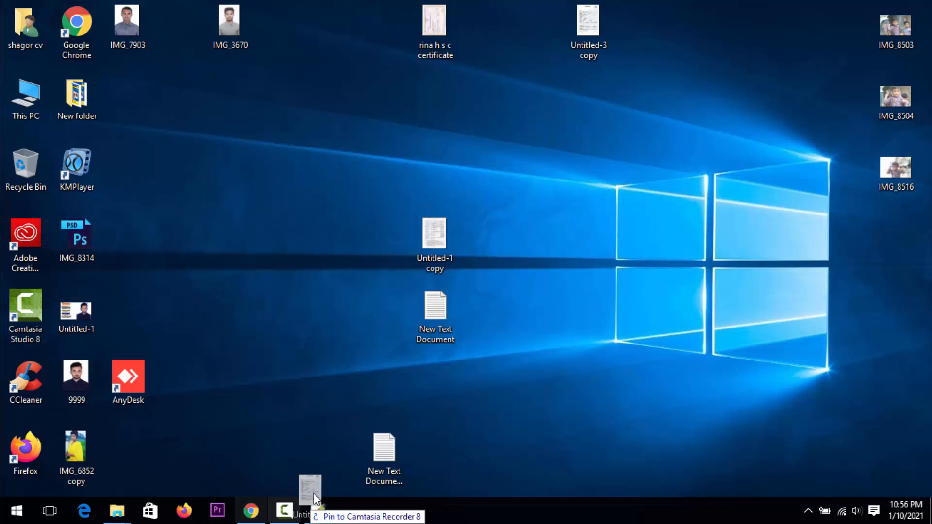
Open the Untitled-3 copy form scan from the desktop in a maximized Photoshop window and convert its Background to Layer 0
left_click(317, 510)
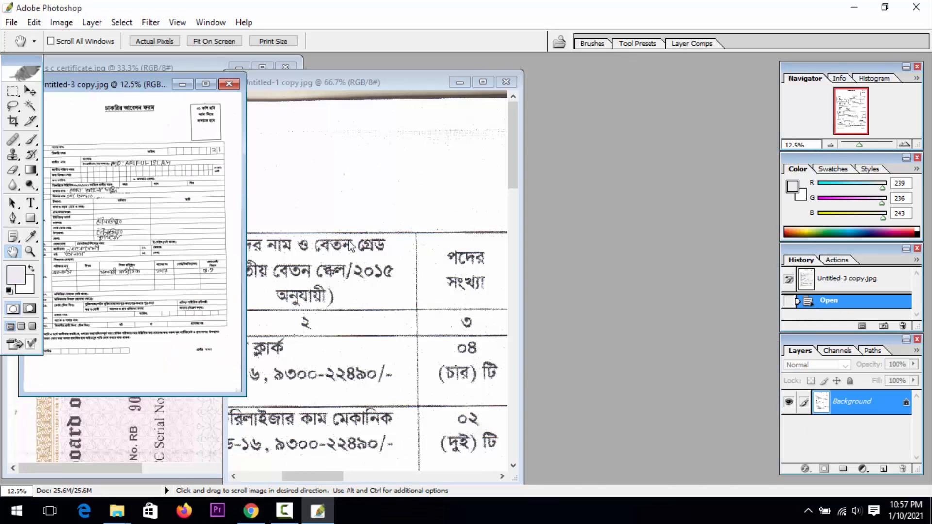
left_click(205, 85)
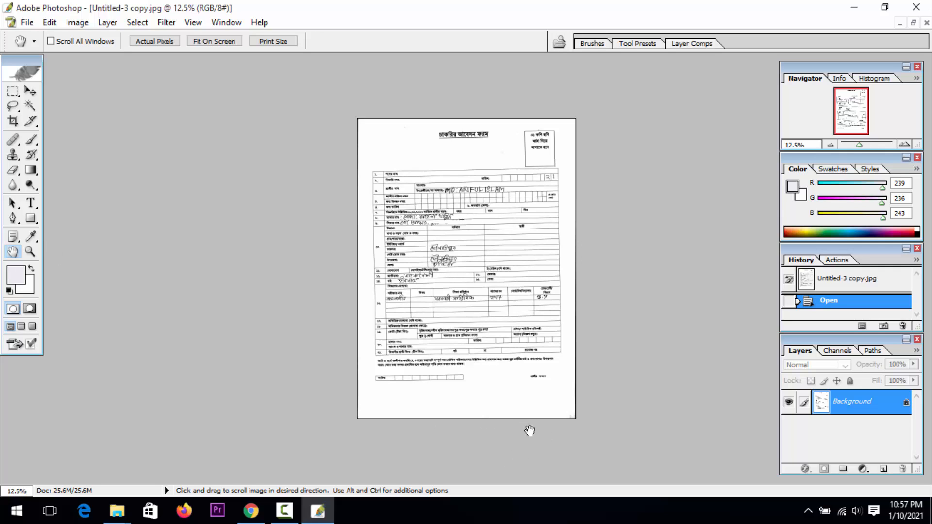
double_click(861, 400)
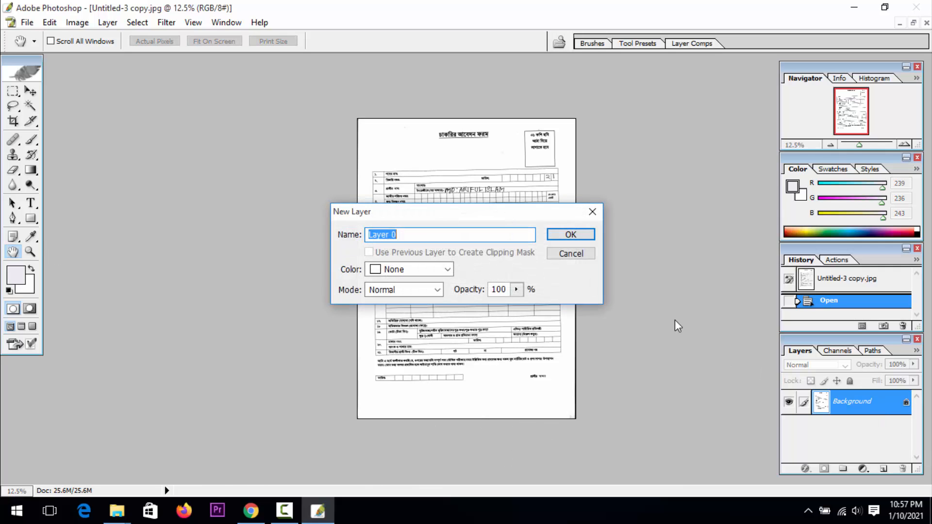
left_click(566, 234)
Rotate the form layer 1.5° clockwise with Free Transform to straighten it, and flatten the image
key("z")
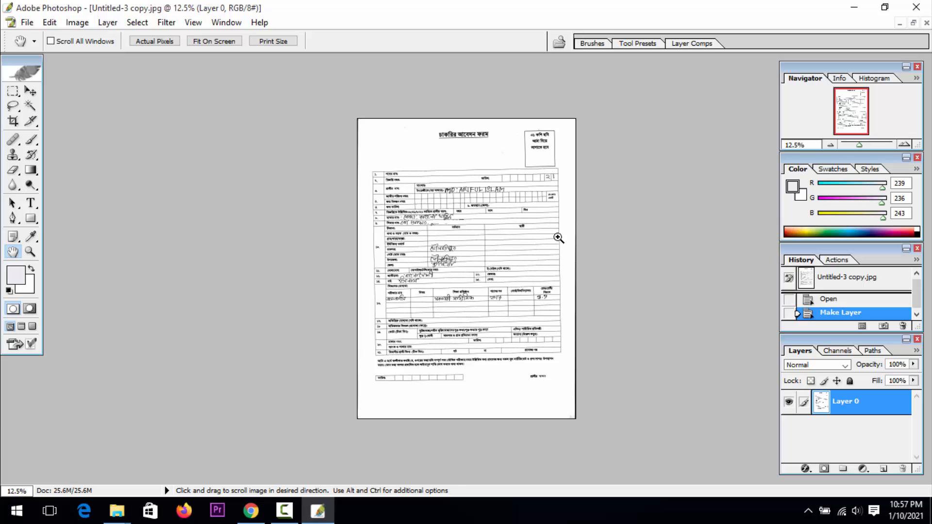
key("ctrl+t")
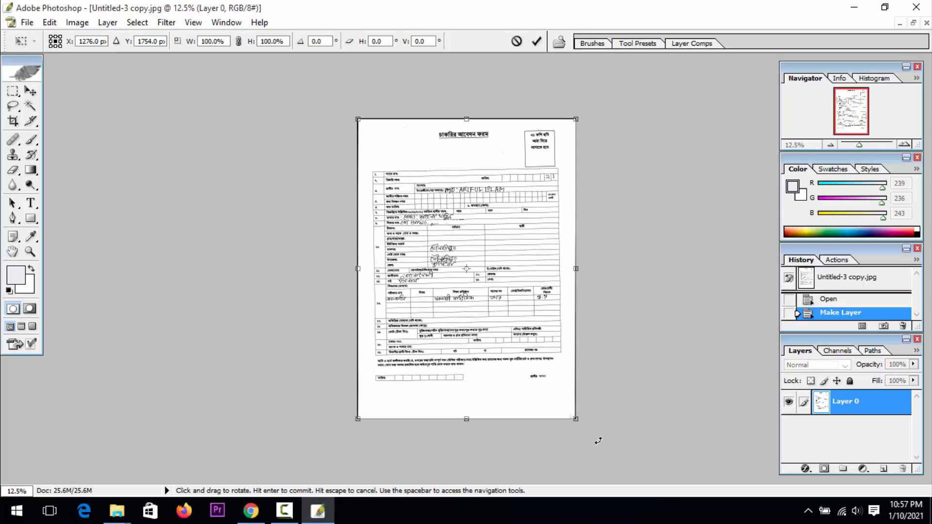
left_click_drag(598, 440, 592, 446)
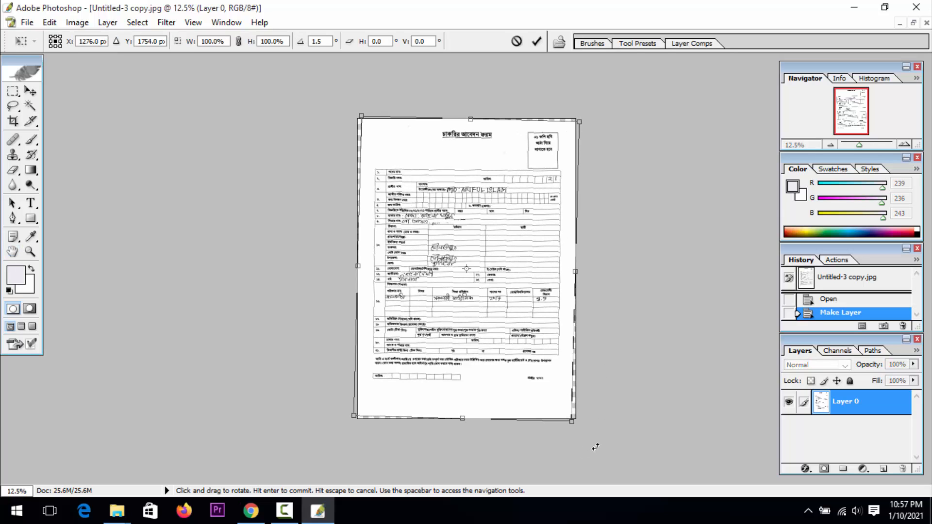
left_click(536, 42)
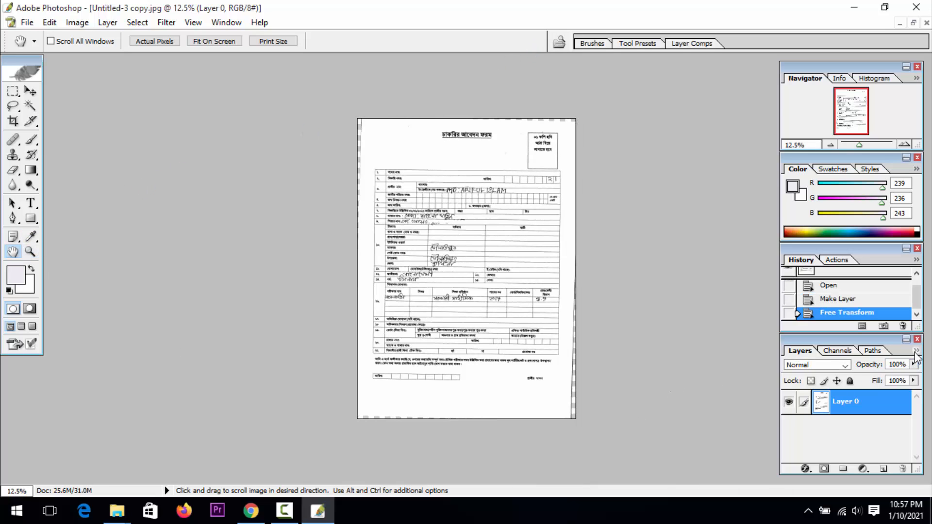
left_click(915, 351)
left_click(803, 322)
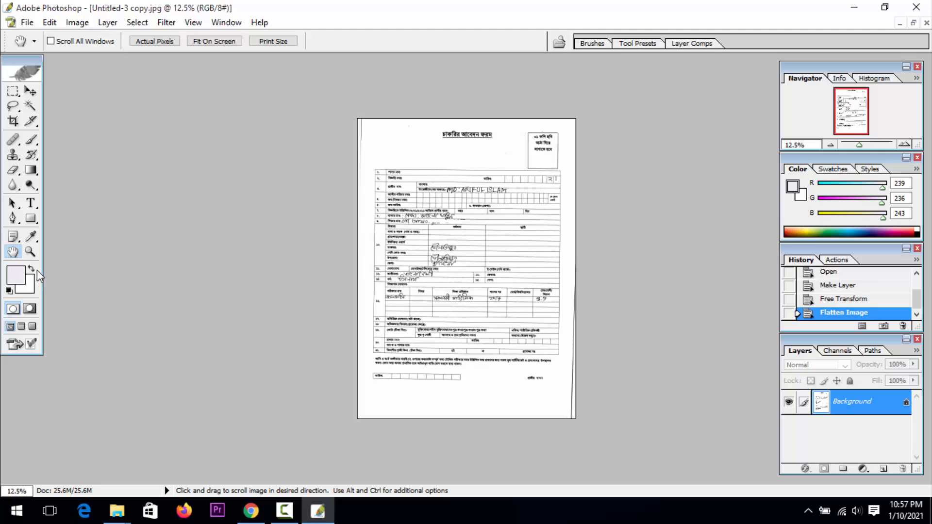
Examine the handwritten address entries in the form's present-address column at up to 200% zoom
left_click(30, 252)
left_click(492, 310, "alt")
left_click(492, 311, "alt")
left_click(338, 260, "alt")
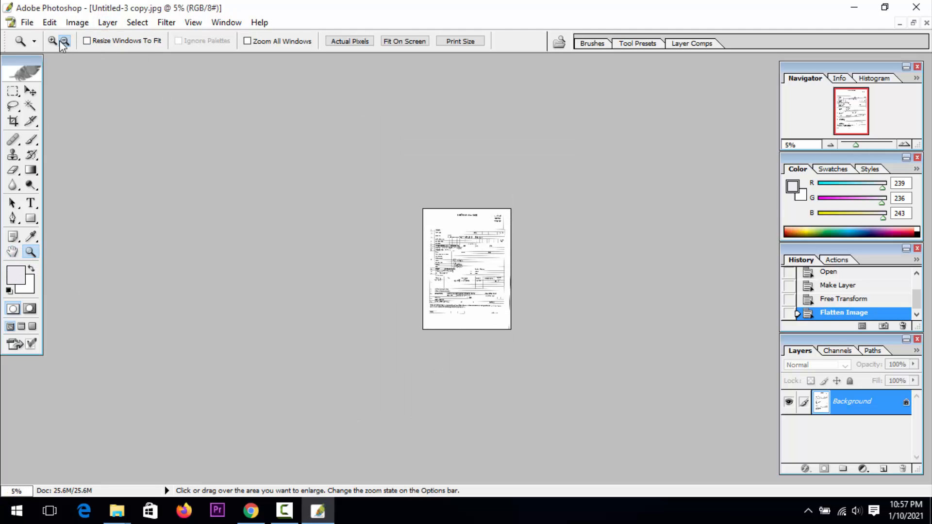
left_click(475, 267)
left_click(475, 268)
left_click(476, 268)
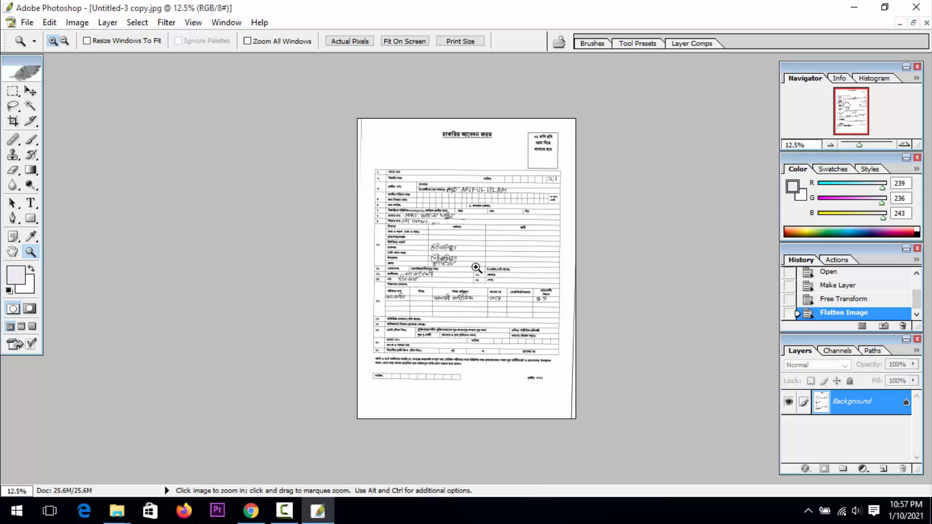
left_click(476, 268)
left_click(476, 268)
left_click(476, 268)
left_click(476, 268)
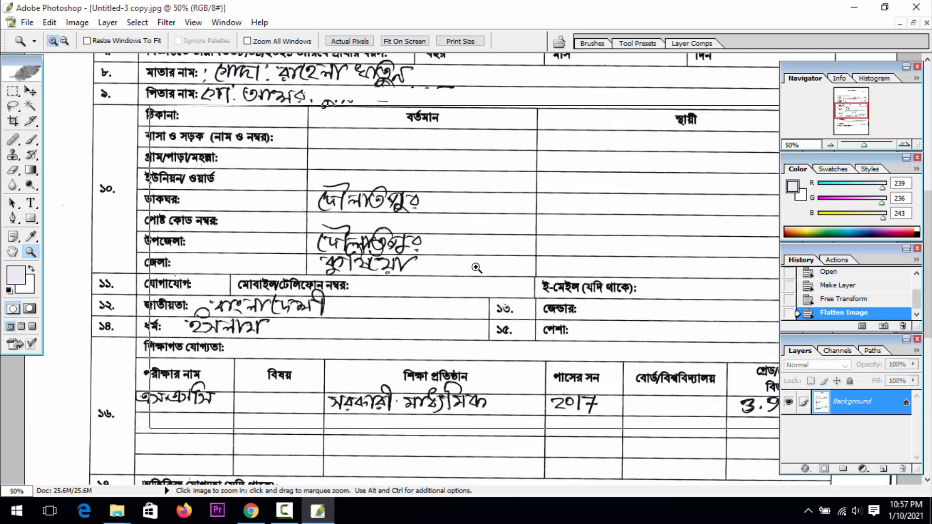
left_click(476, 268)
left_click(466, 269)
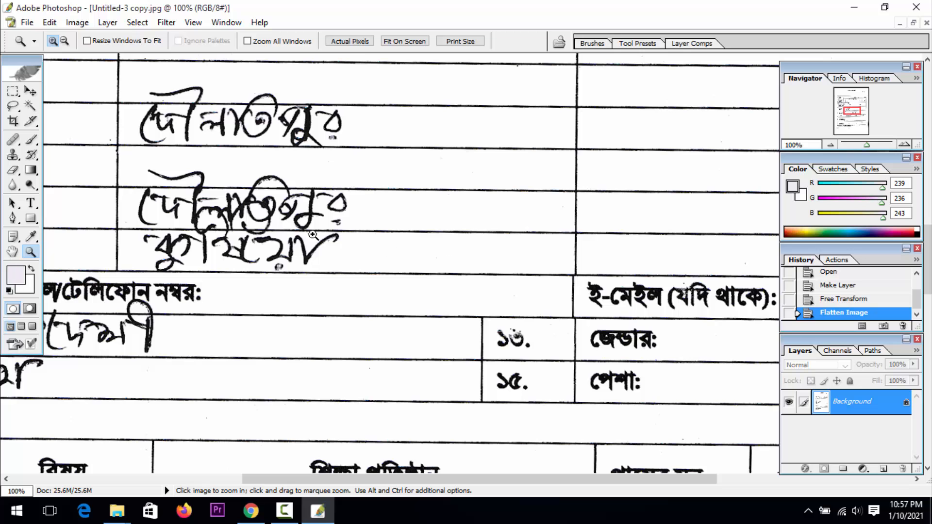
left_click(14, 252)
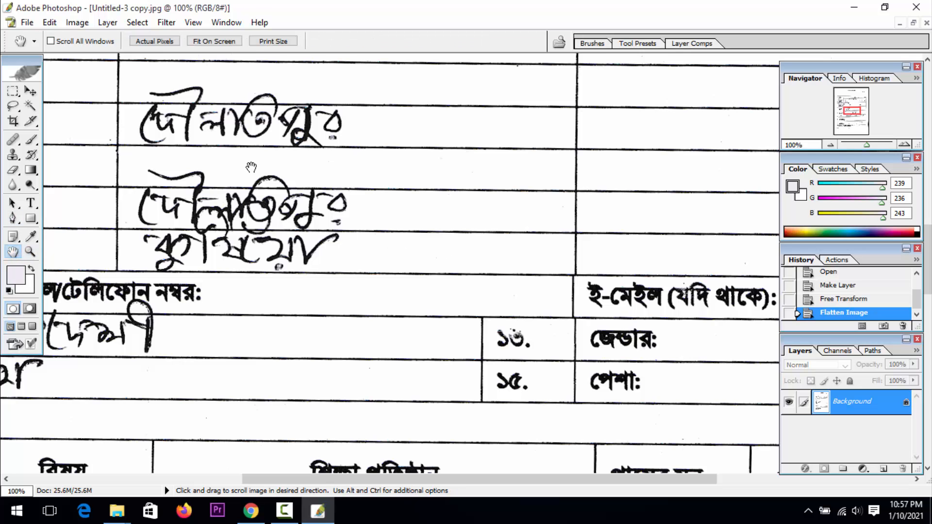
left_click_drag(251, 167, 368, 286)
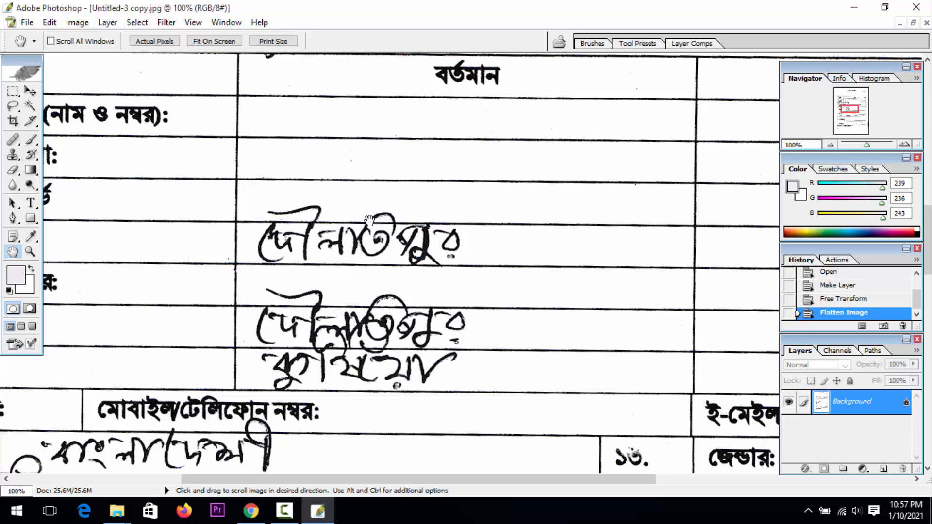
left_click(30, 252)
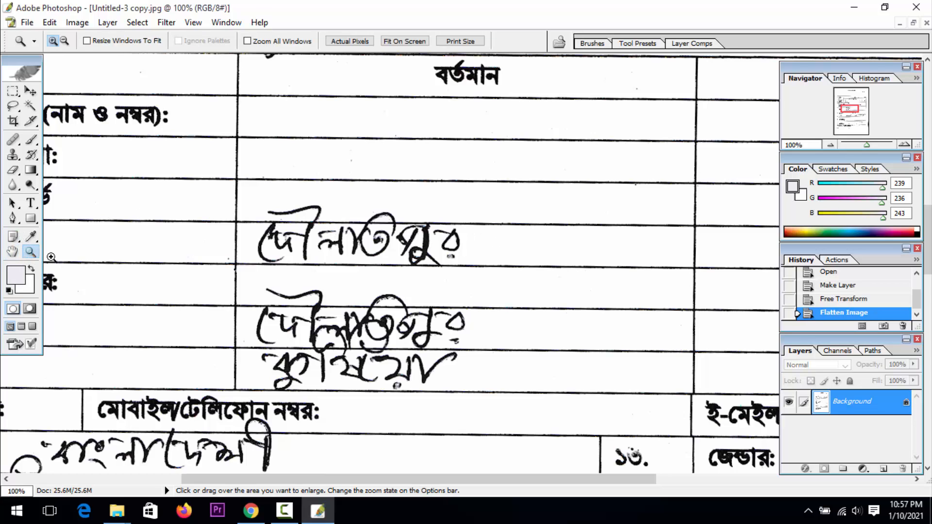
left_click(348, 288)
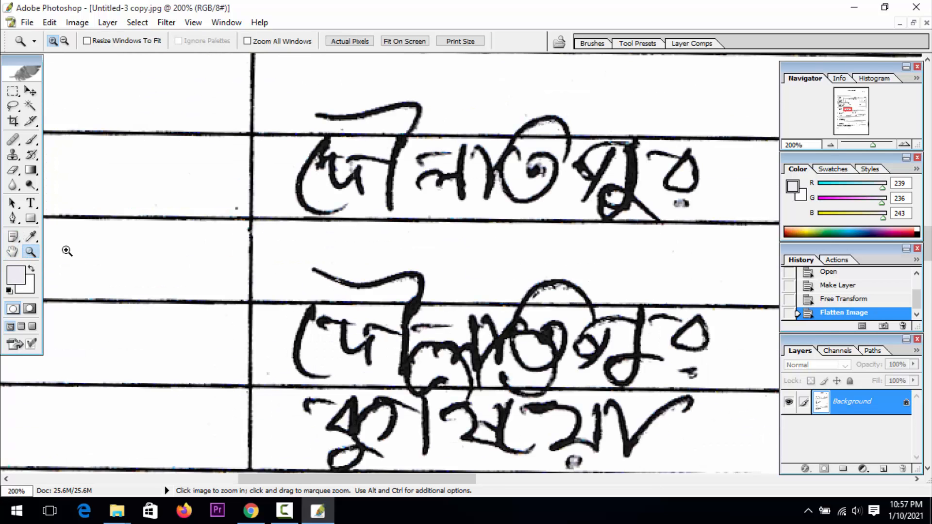
left_click(12, 251)
left_click_drag(291, 250, 152, 286)
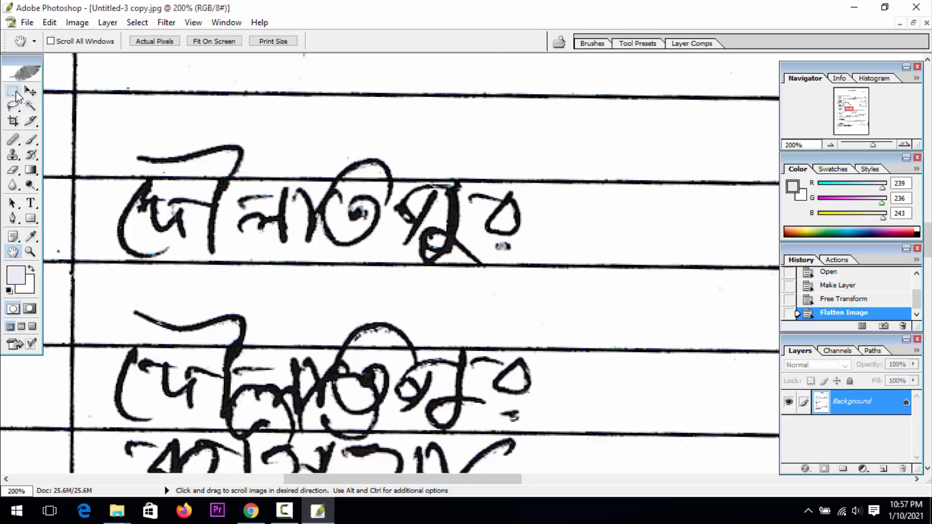
Clear the handwriting between the ruled lines of the present-address post office (ডাকঘর) cell with a rectangular selection and deselect
left_click(14, 91)
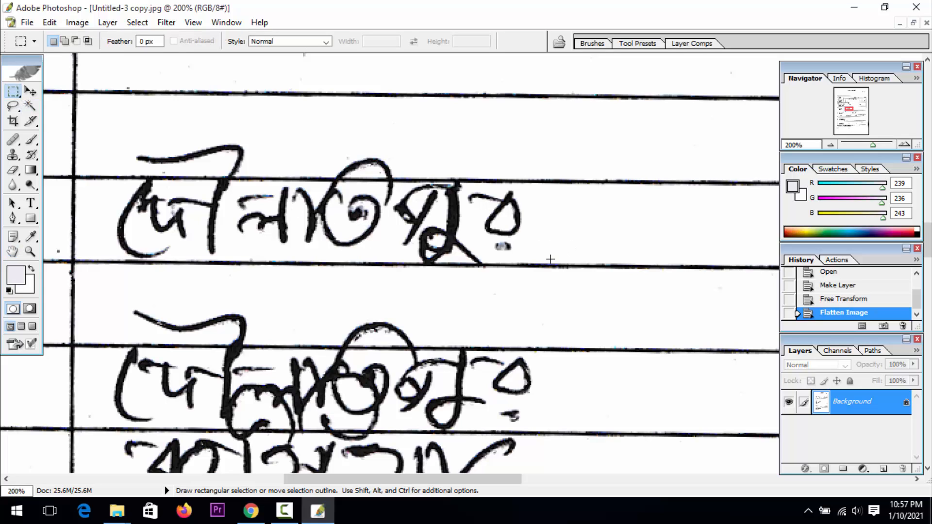
left_click_drag(556, 254, 478, 242)
left_click(530, 251)
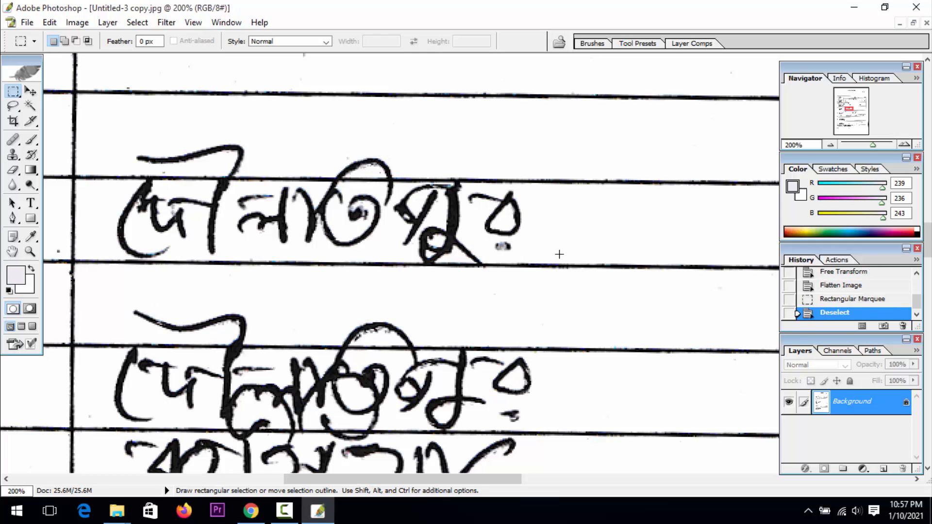
left_click_drag(319, 216, 109, 182)
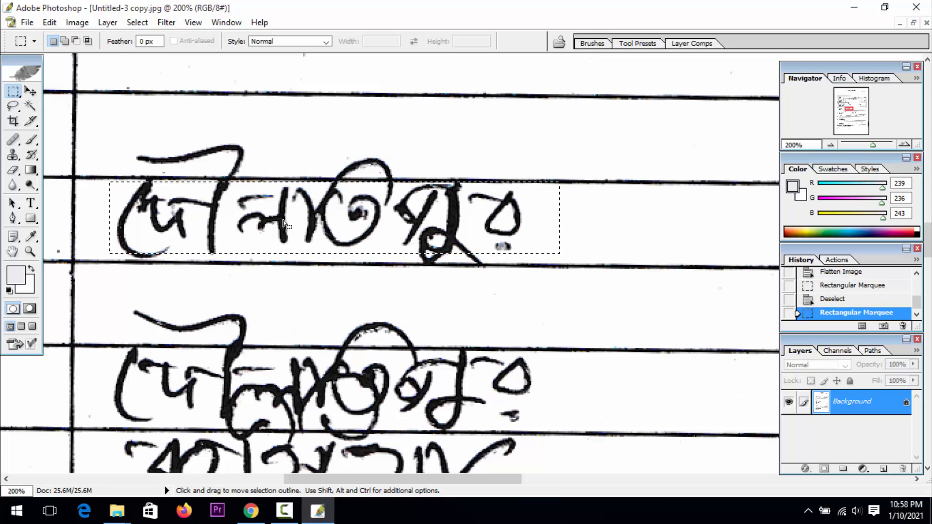
key("Delete")
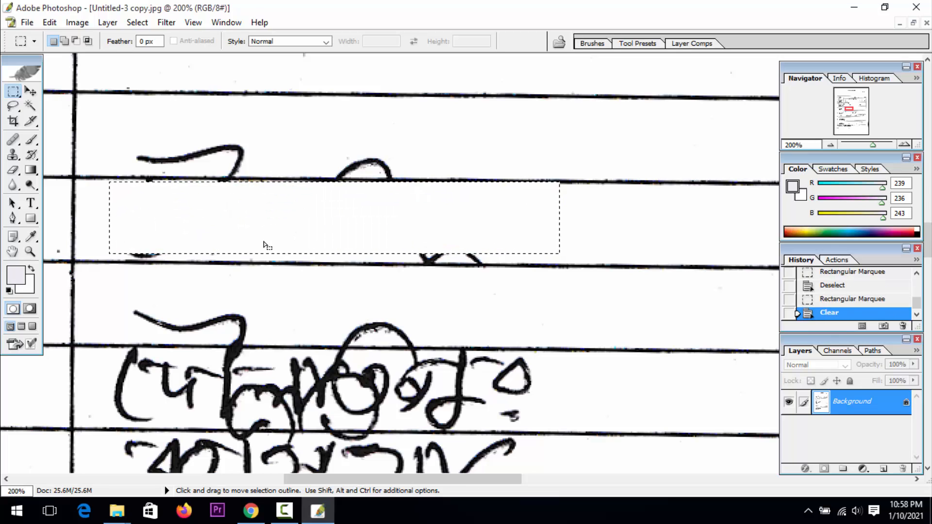
right_click(289, 220)
left_click(315, 225)
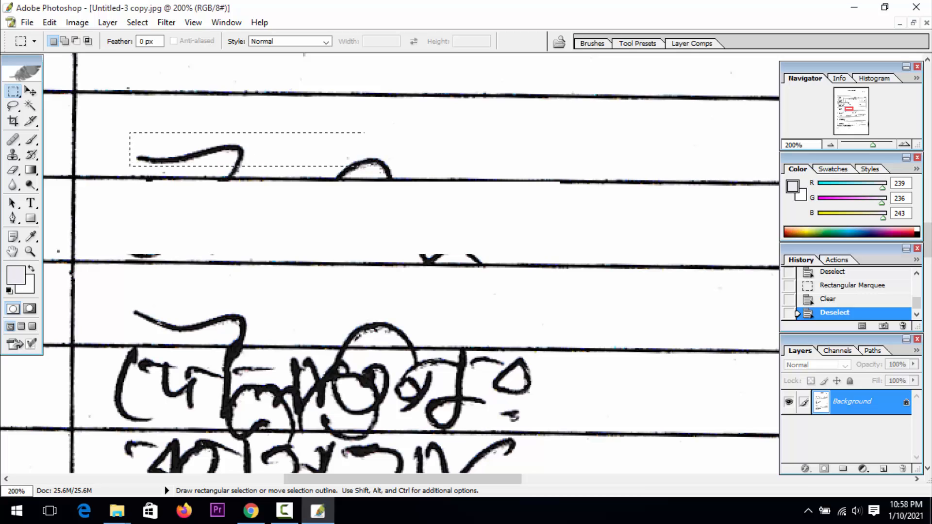
Clear the handwritten strokes that extend above the post office cell's upper line and deselect
left_click_drag(364, 166, 415, 173)
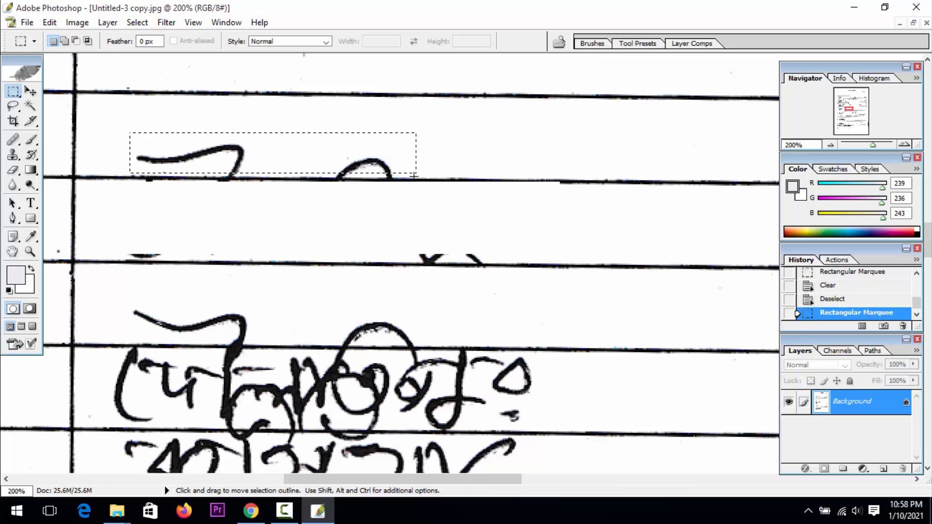
key("Delete")
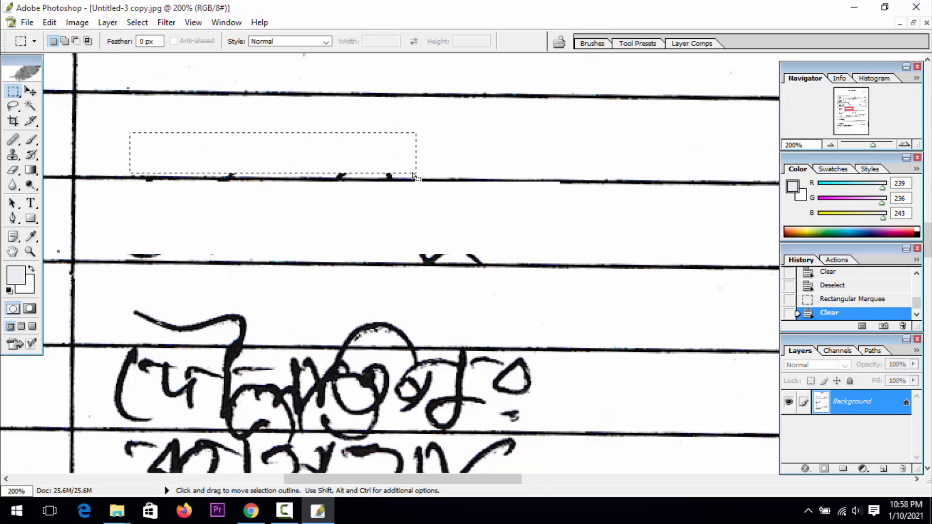
right_click(339, 160)
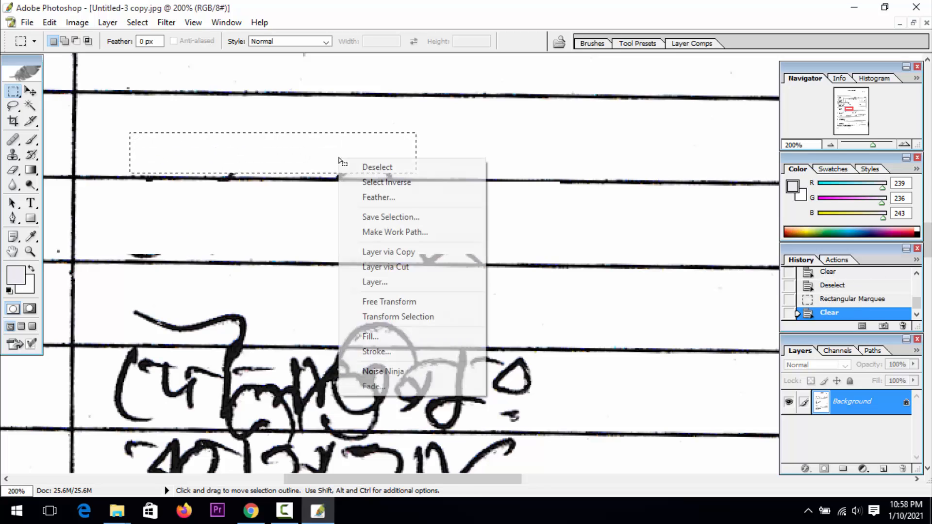
left_click(363, 166)
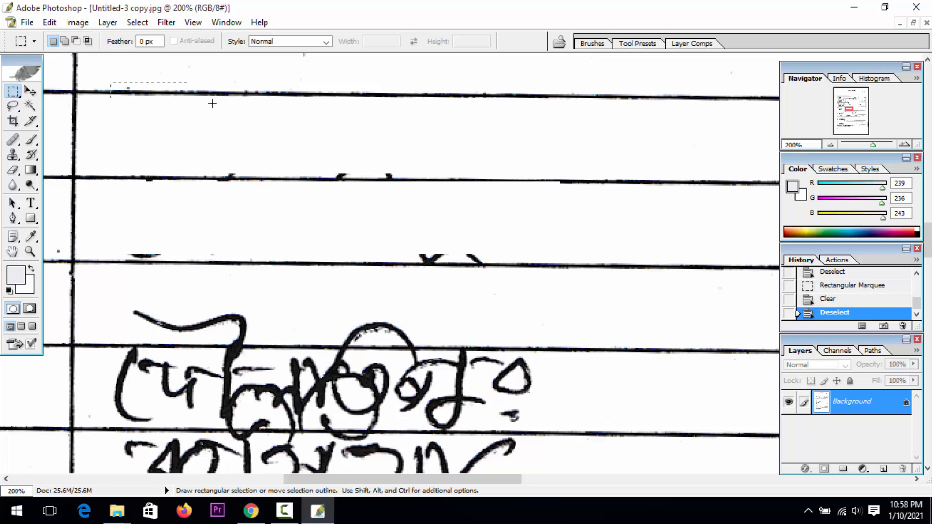
Select a clean segment of the ruled line one row above and duplicate it over the damaged upper line of the post office cell
left_click_drag(212, 103, 321, 101)
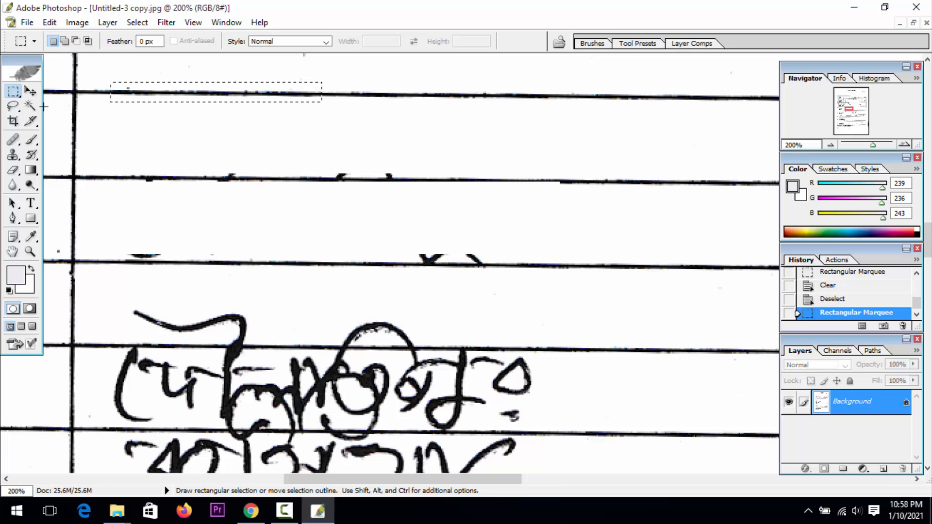
left_click(31, 91)
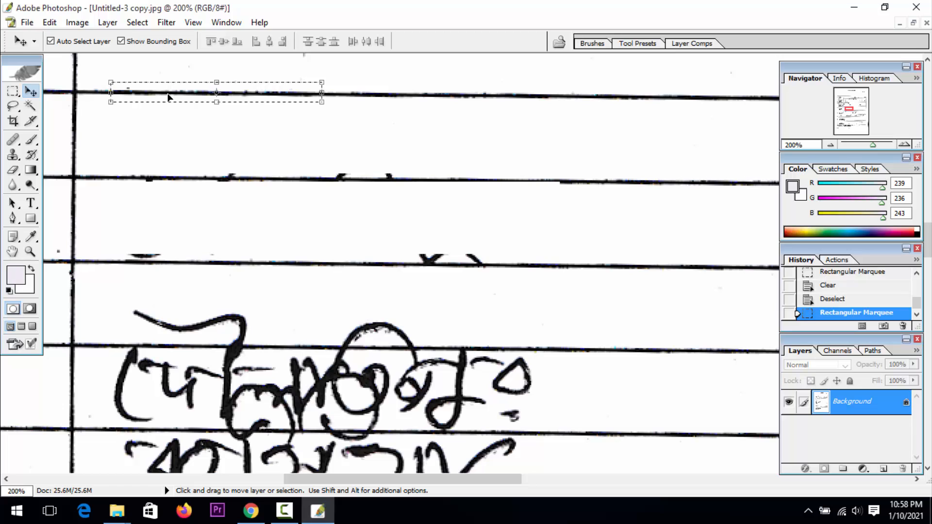
key("alt")
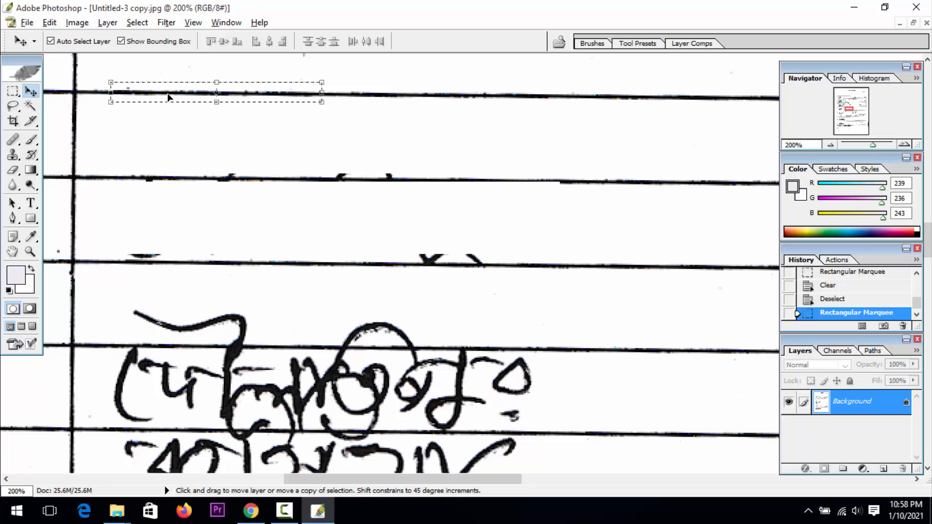
key("alt")
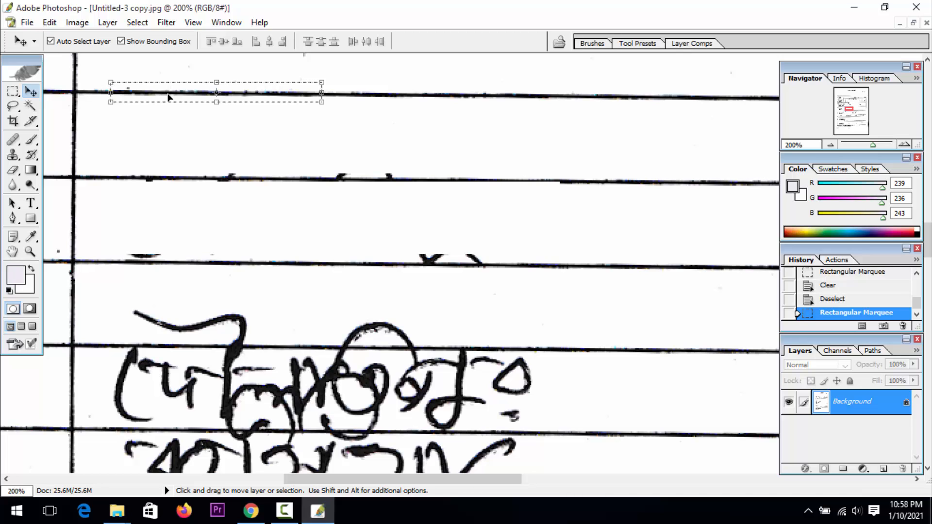
key("alt")
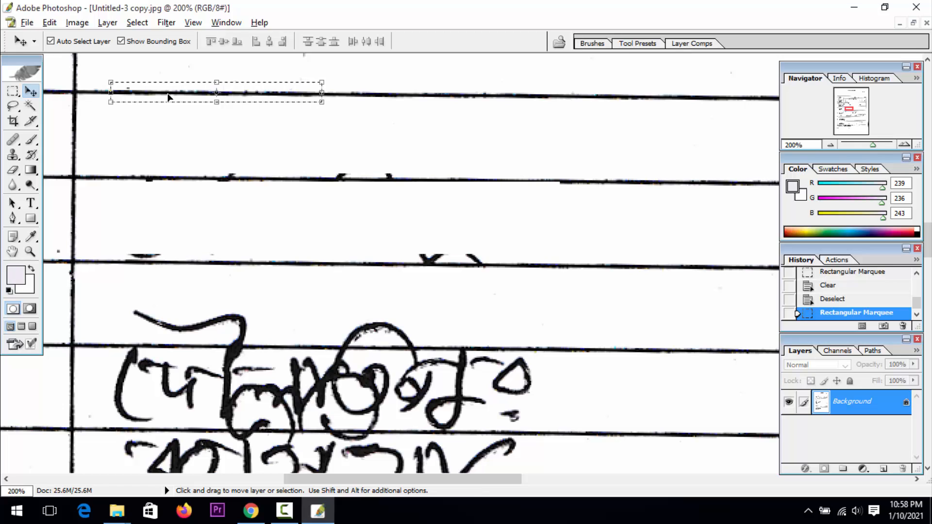
key("alt")
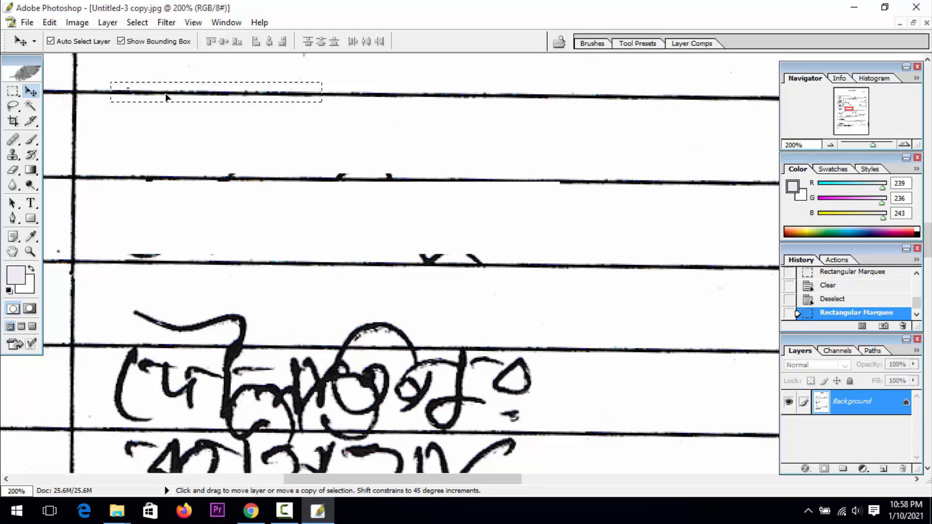
left_click_drag(168, 97, 171, 180)
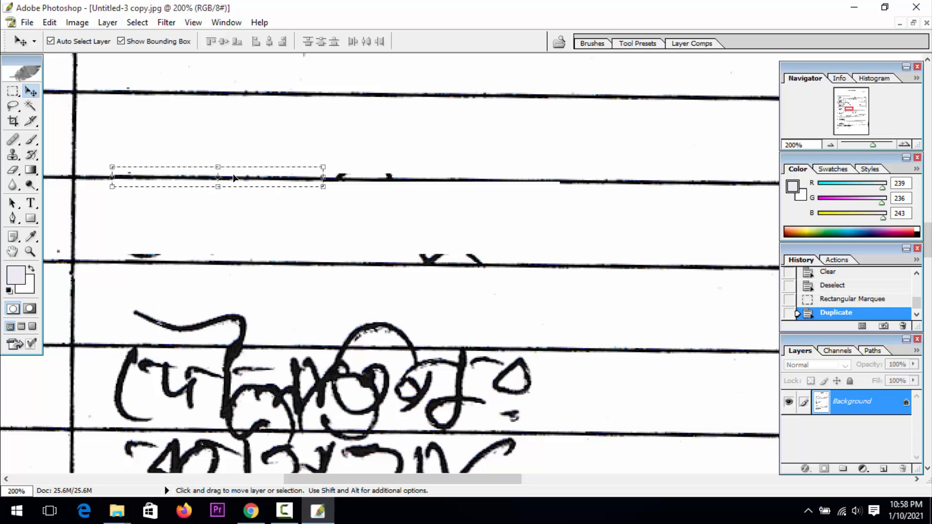
With Show Bounding Box turned off, nudge the duplicated segment down to align with the post office cell's upper line and deselect
left_click(145, 41)
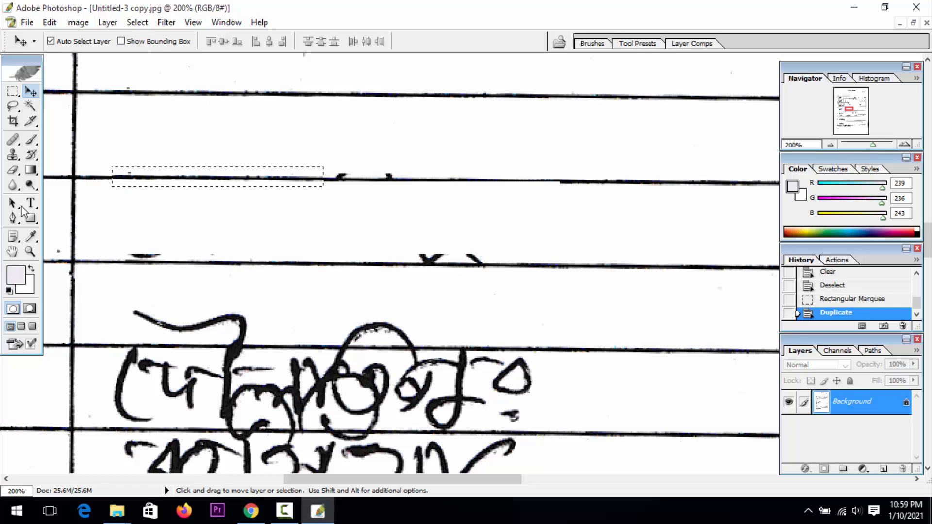
left_click(30, 251)
left_click(192, 211)
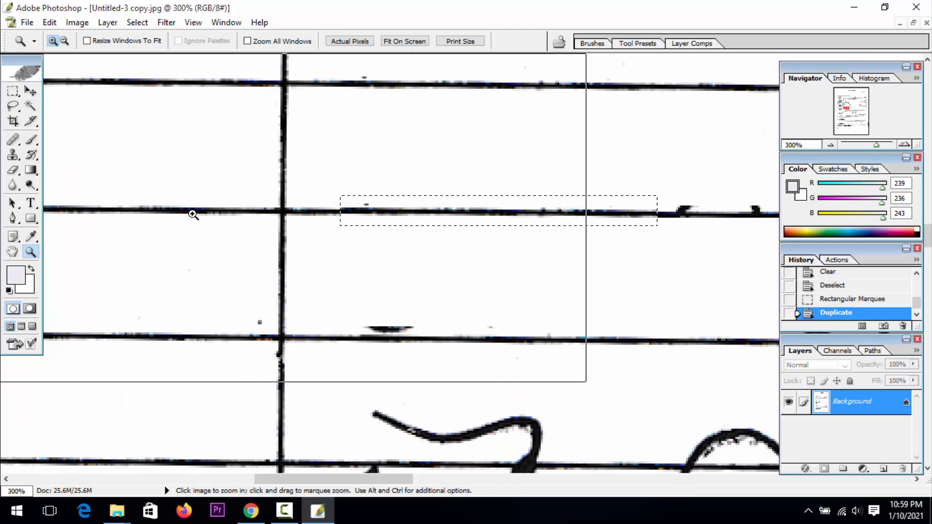
left_click(191, 211)
left_click(13, 252)
left_click_drag(272, 249, 2, 212)
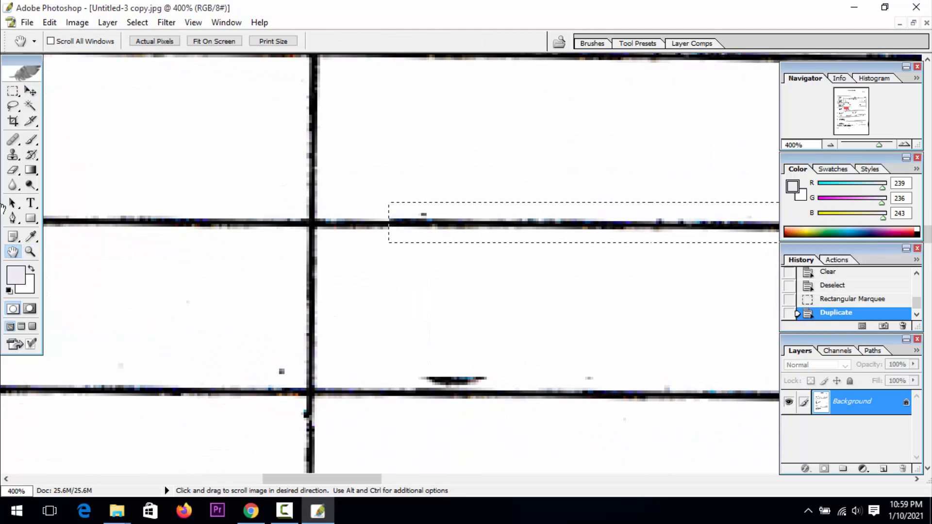
left_click(32, 93)
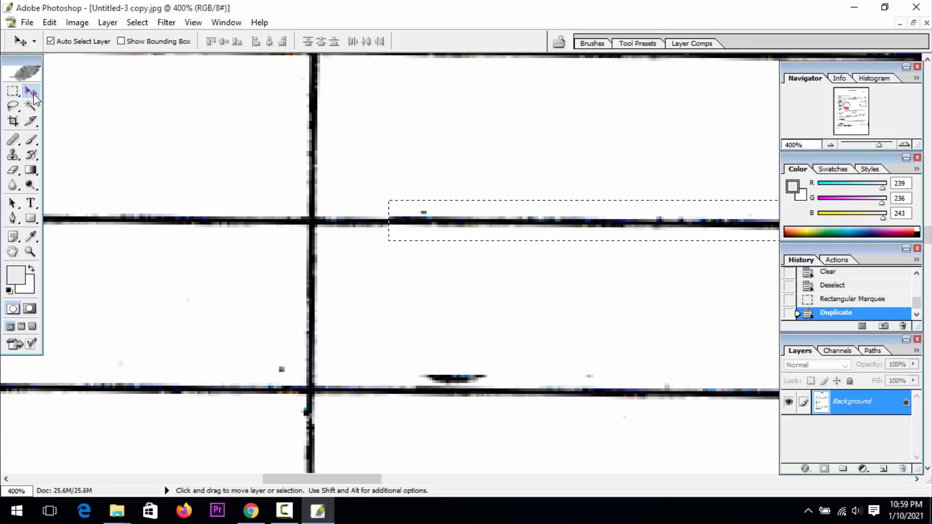
key("Down")
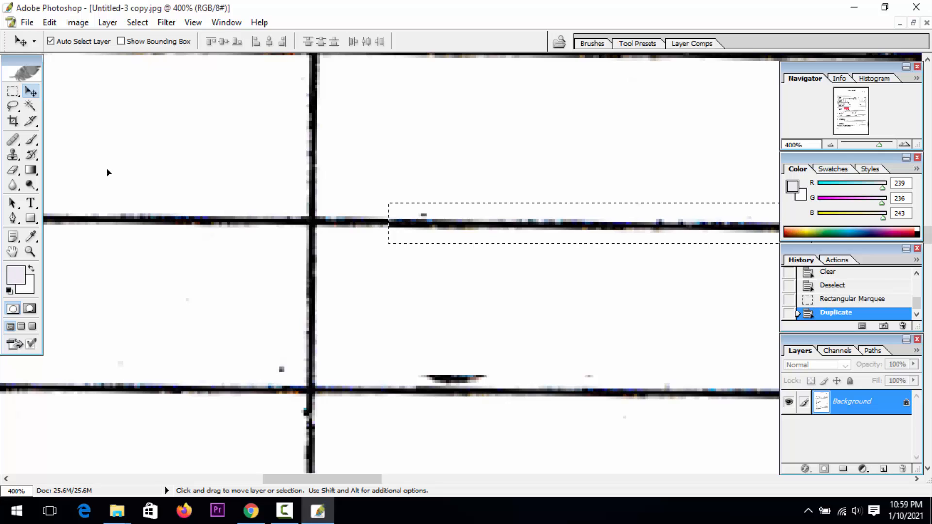
key("ctrl+d")
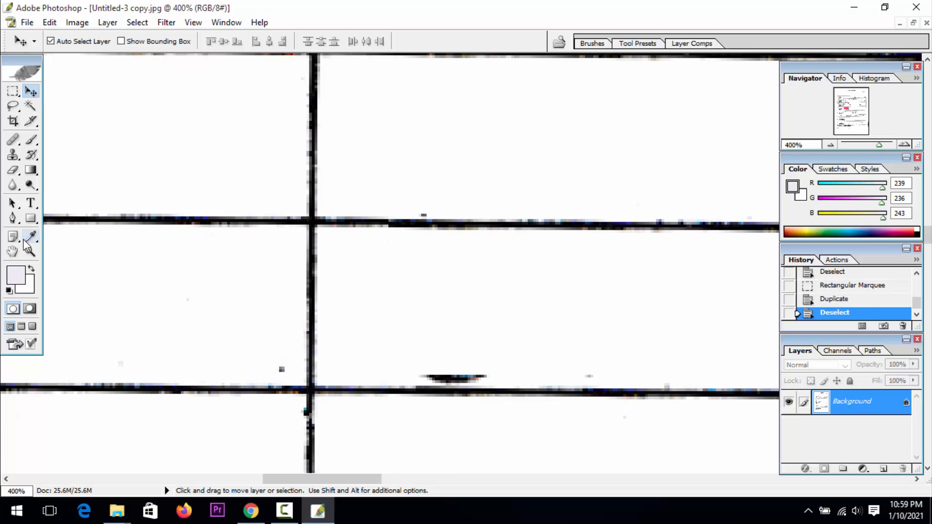
Examine the join of the repaired post office line at up to 600% zoom and the handwriting remaining across the form
left_click(30, 252)
left_click(526, 277)
left_click(526, 276)
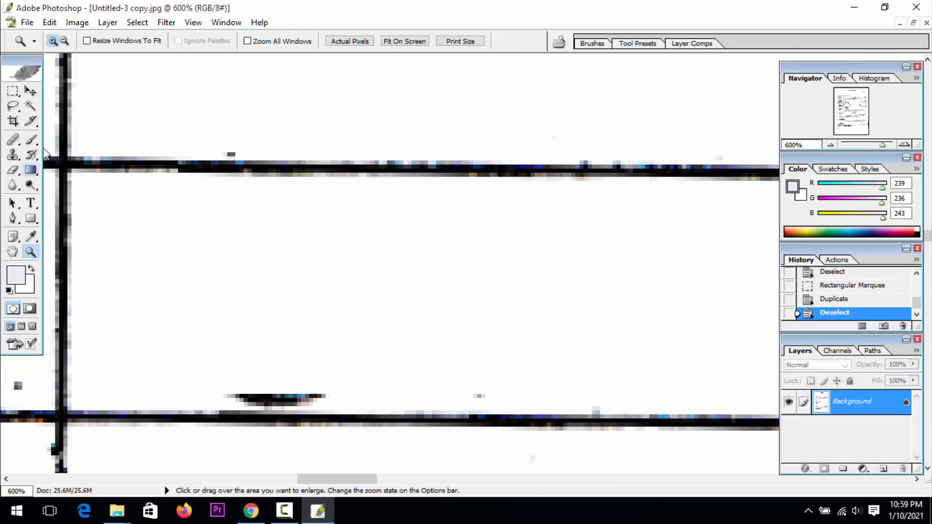
left_click(231, 213, "alt")
left_click(232, 213, "alt")
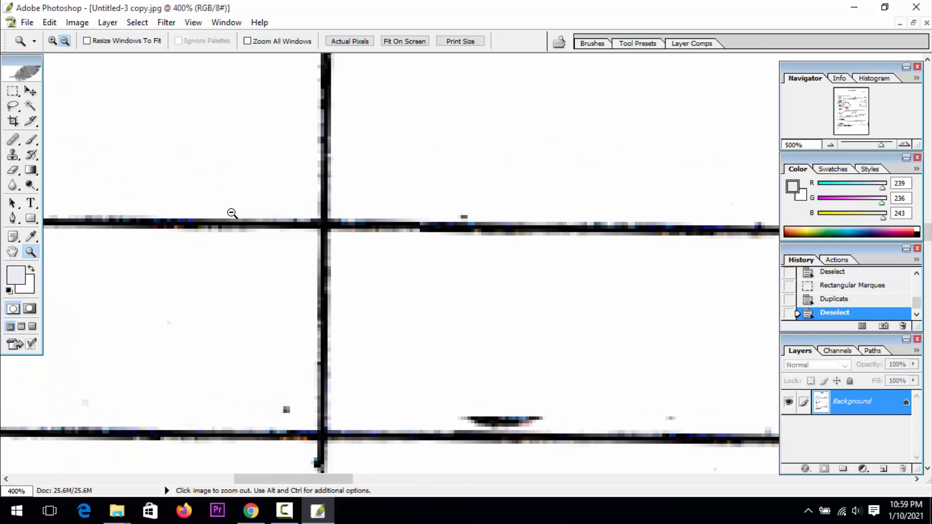
left_click(231, 213, "alt")
left_click(231, 212, "alt")
left_click(229, 212, "alt")
left_click(223, 214, "alt")
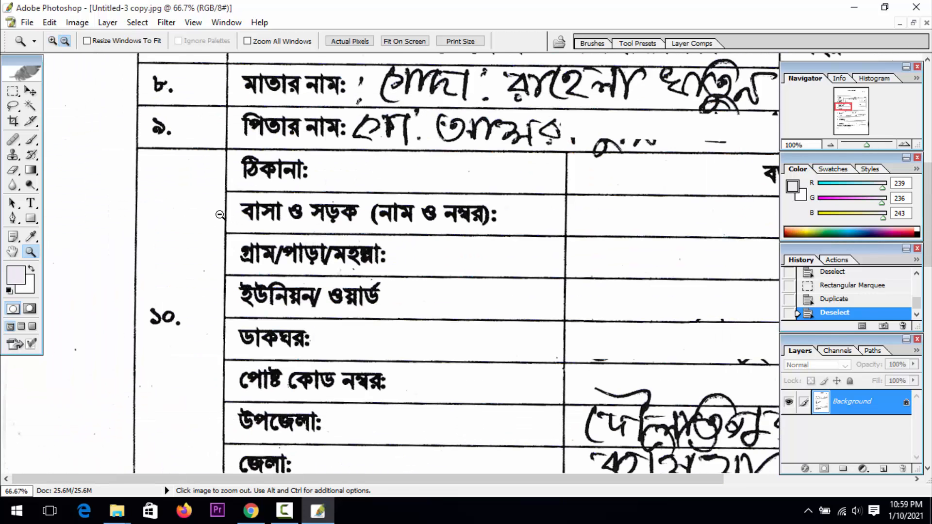
left_click(13, 251)
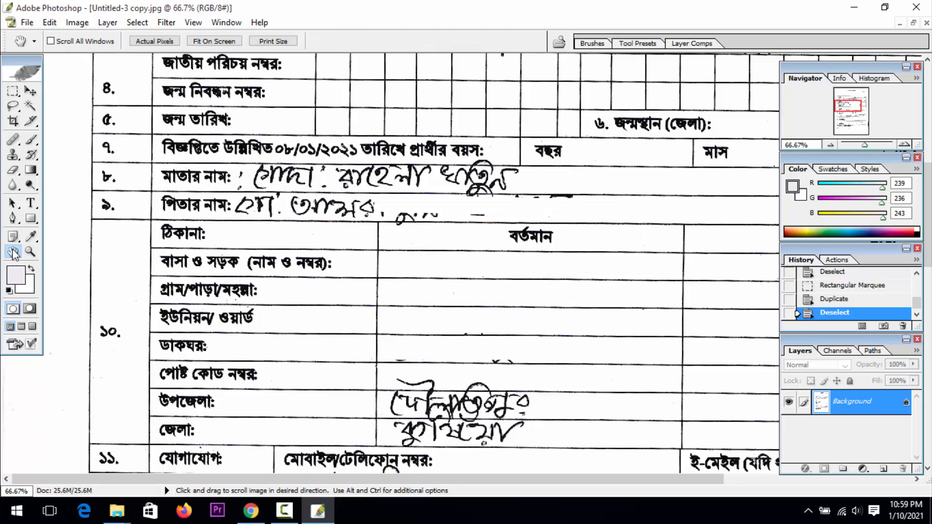
left_click_drag(454, 294, 319, 290)
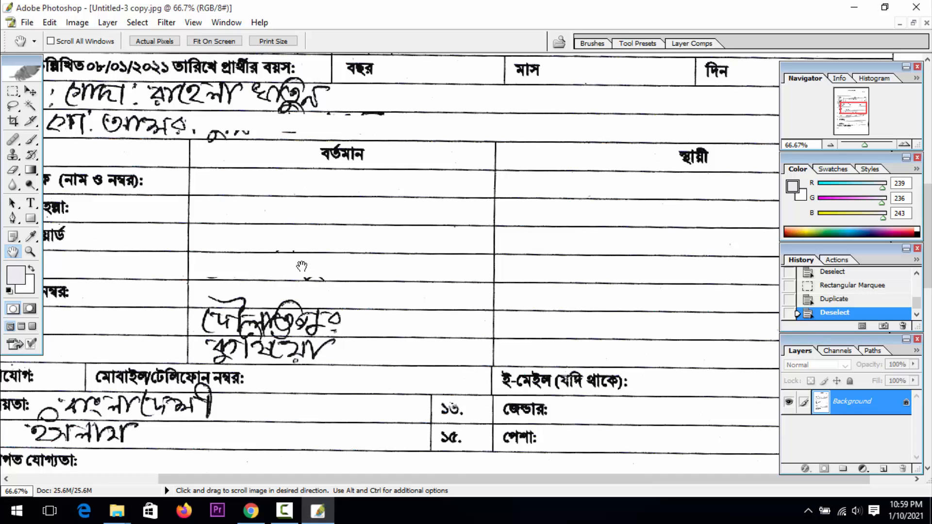
left_click(36, 255)
left_click(258, 290)
left_click(258, 290)
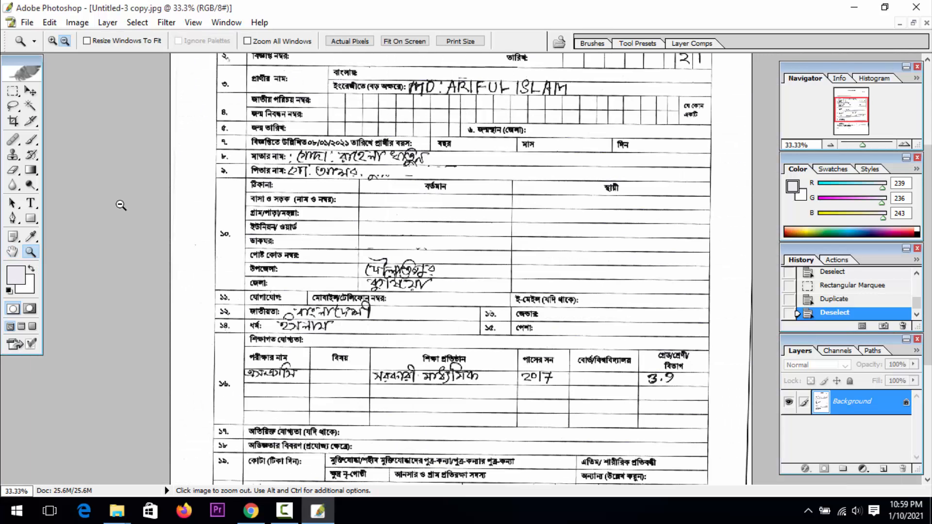
Select a clean block of the upazila (উপজেলা) row spanning both ruled lines and duplicate it over the end of the handwriting
left_click(52, 41)
left_click(426, 311)
left_click(376, 390)
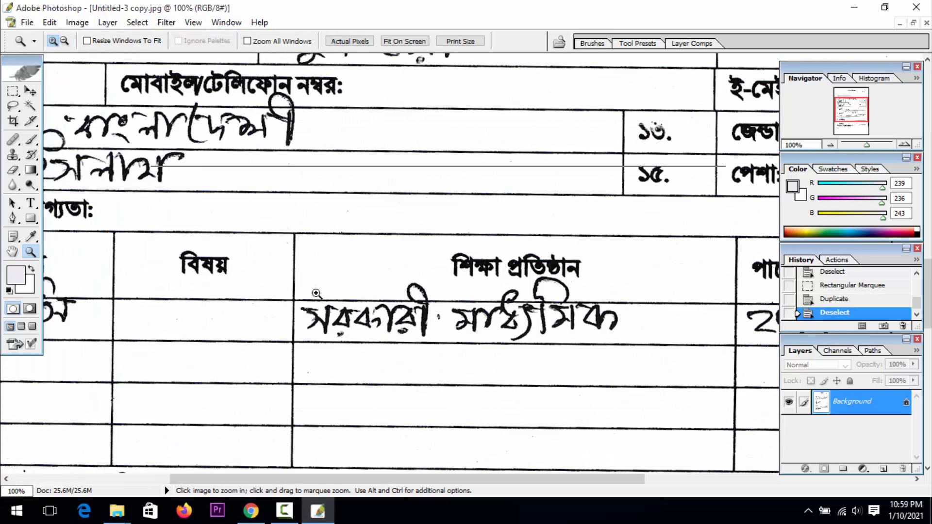
left_click(316, 293)
left_click(14, 251)
left_click_drag(297, 189, 248, 443)
left_click_drag(362, 180, 371, 334)
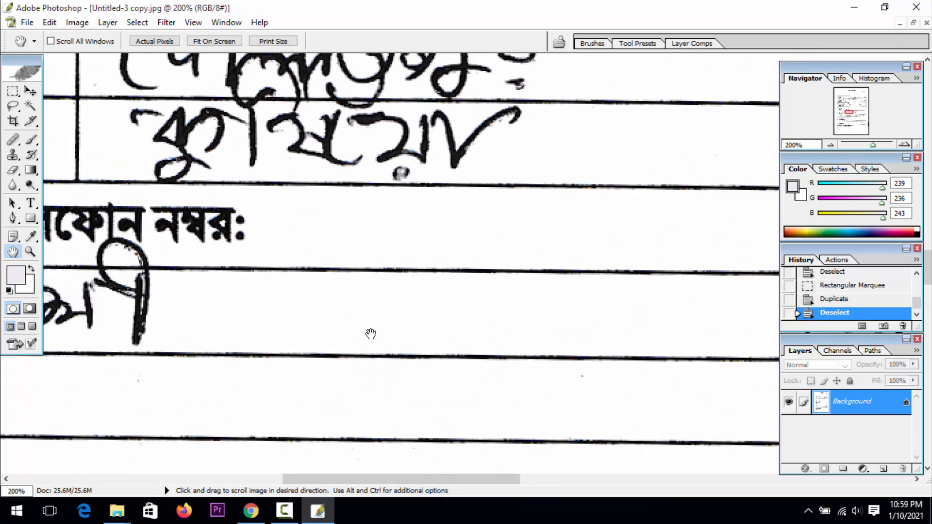
left_click_drag(409, 178, 365, 309)
key("m")
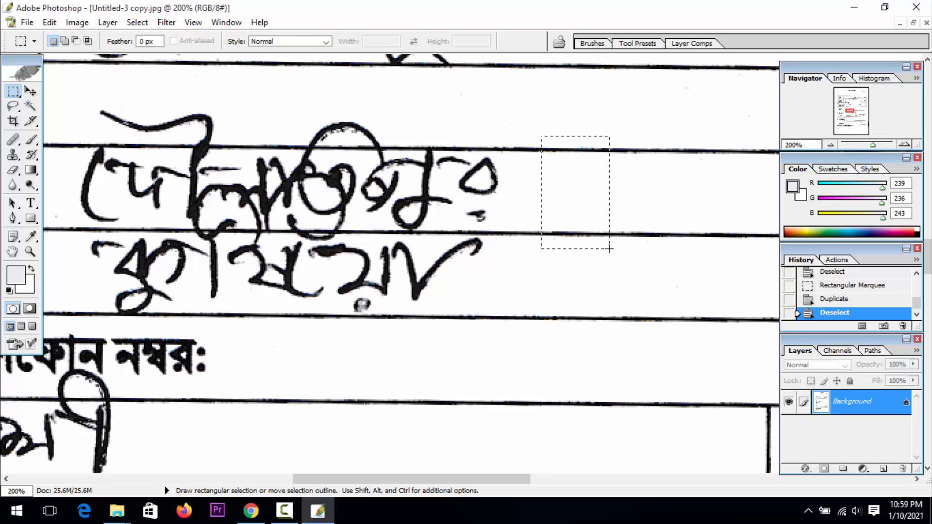
left_click_drag(609, 249, 609, 249)
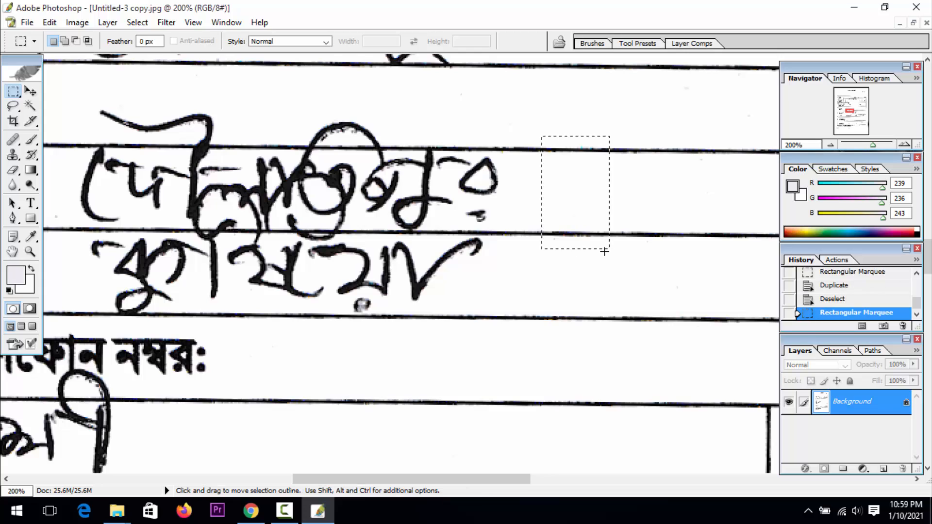
left_click(29, 93)
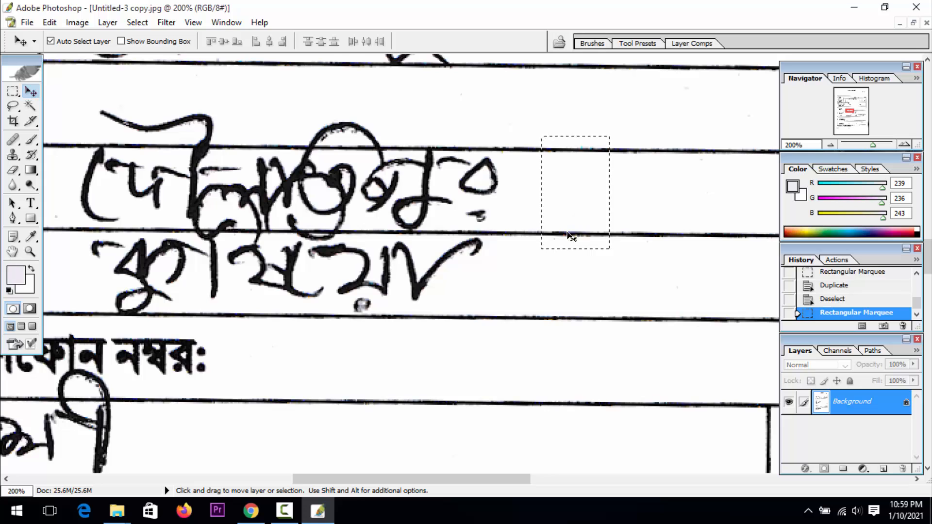
key("alt")
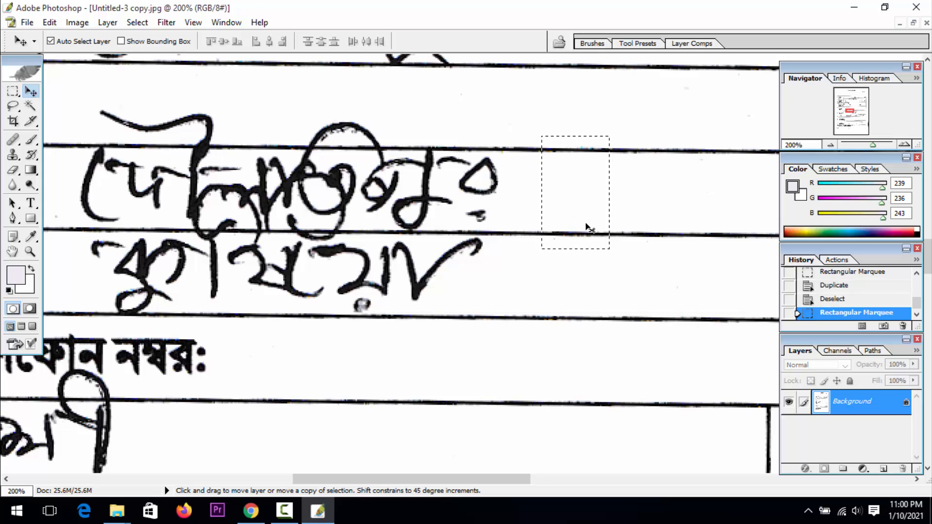
key("shift")
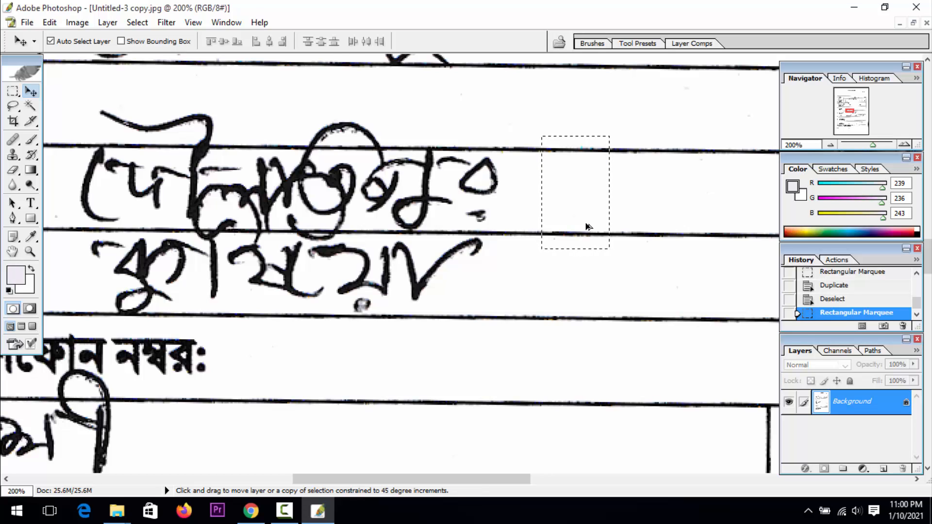
left_click_drag(588, 227, 512, 210)
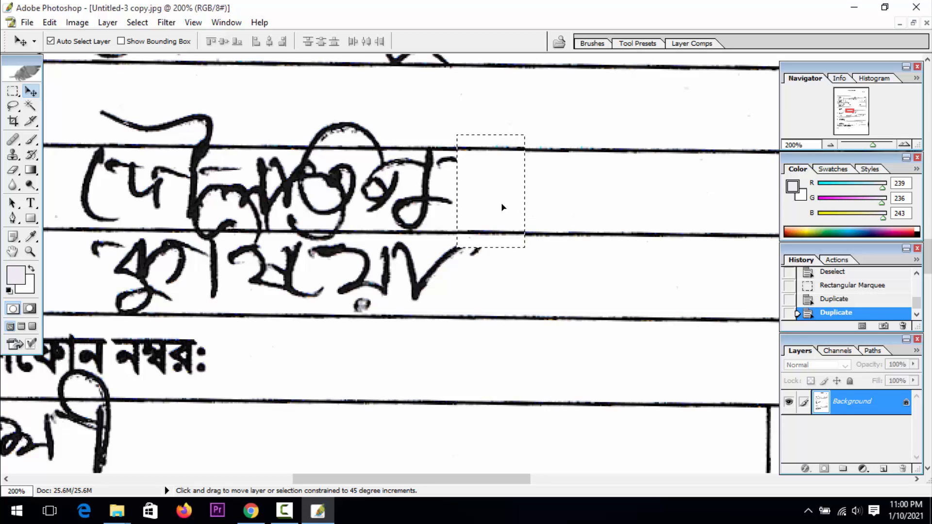
Duplicate the clean block repeatedly over the rest of the upazila cell's handwriting, keeping the ruled lines aligned, and deselect
left_click_drag(480, 206, 353, 202)
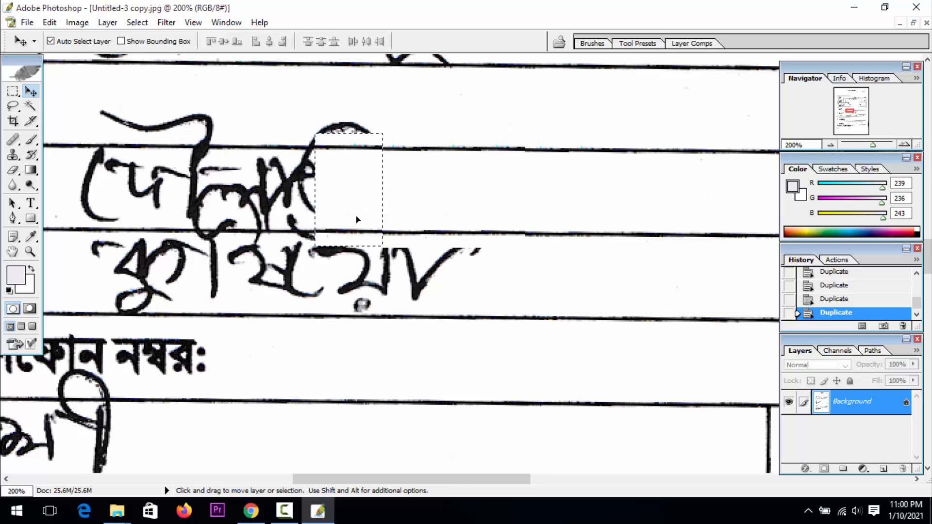
left_click_drag(357, 219, 250, 212)
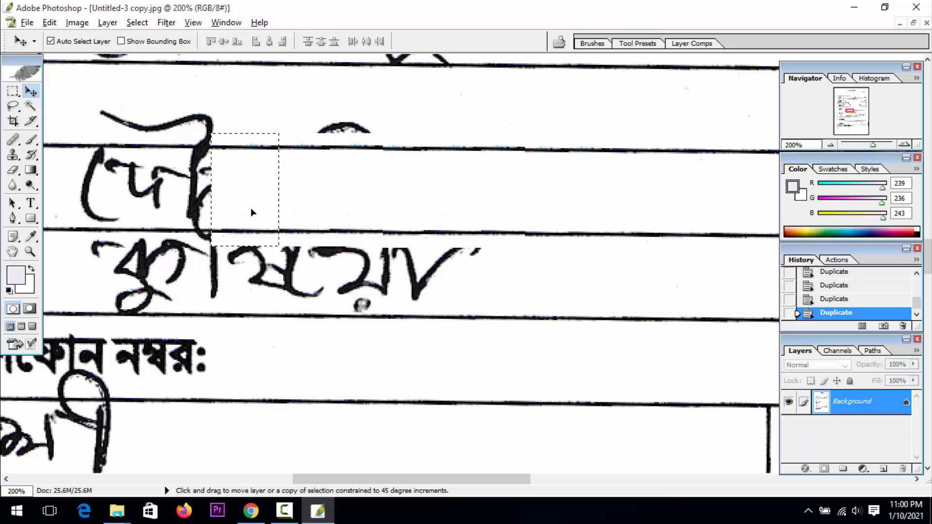
key("Up")
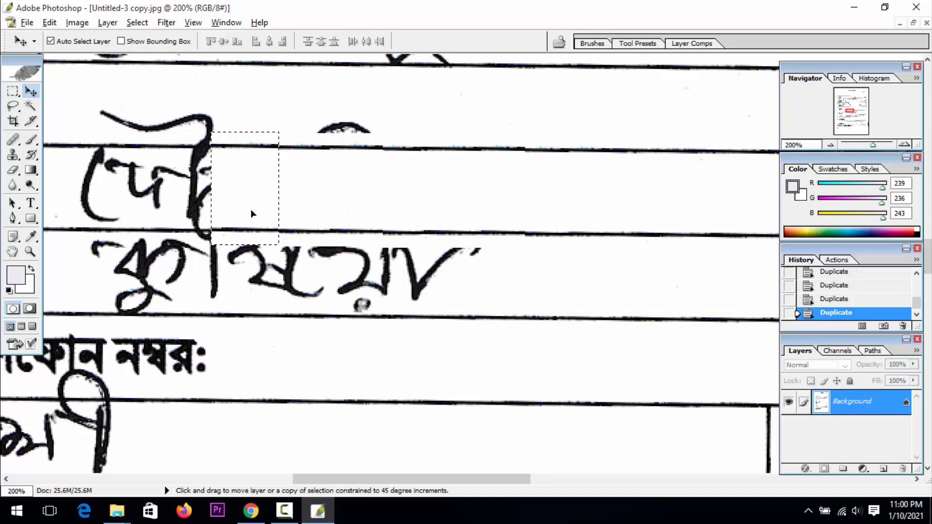
left_click_drag(250, 212, 196, 212)
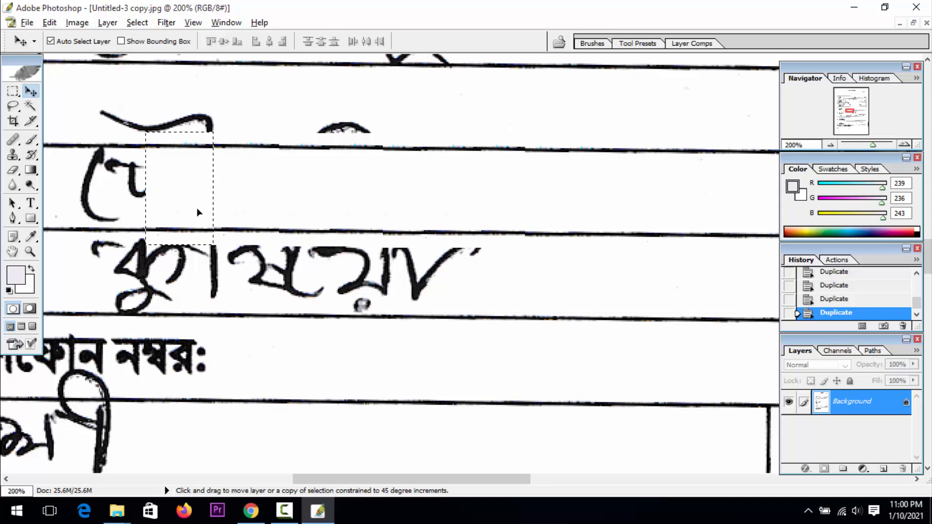
key("space")
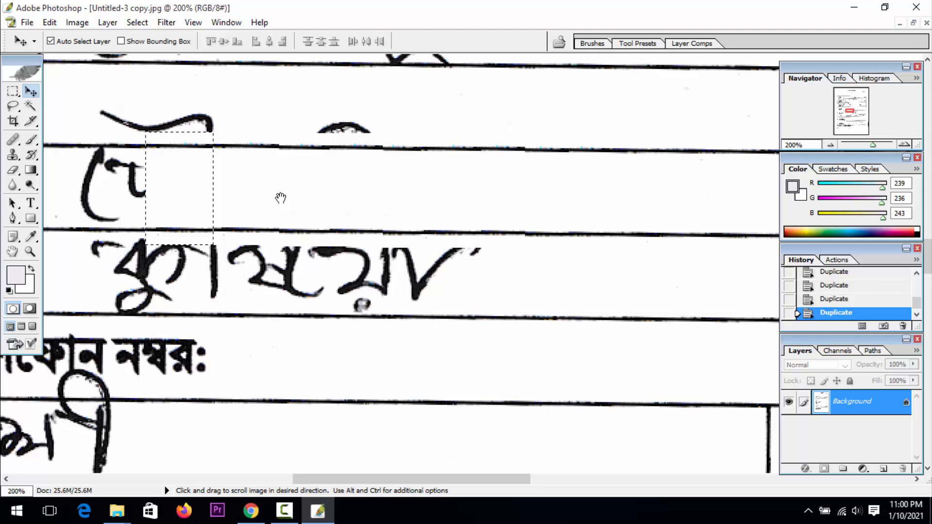
mouse_move(166, 206)
left_mouse_down()
mouse_move(378, 216)
mouse_move(319, 212)
left_mouse_up()
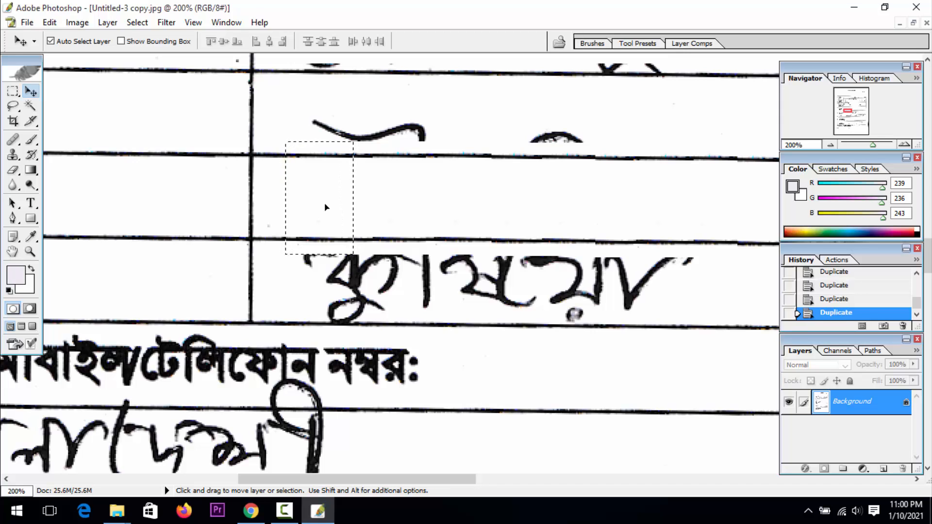
key("ctrl+d")
Clear the handwriting between the ruled lines of the present-address district (জেলা) cell with a rectangular selection
key("z")
left_click(404, 213, "alt")
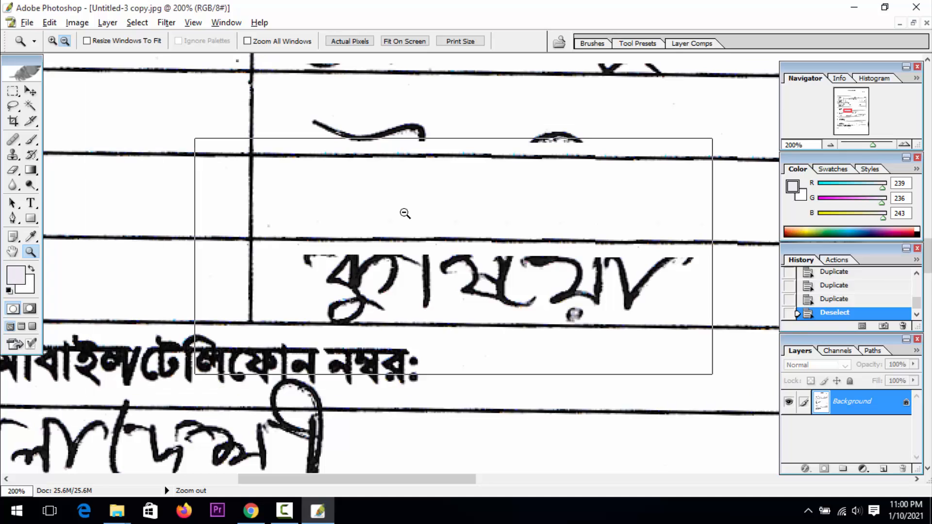
left_click(404, 213, "alt")
left_click(464, 304)
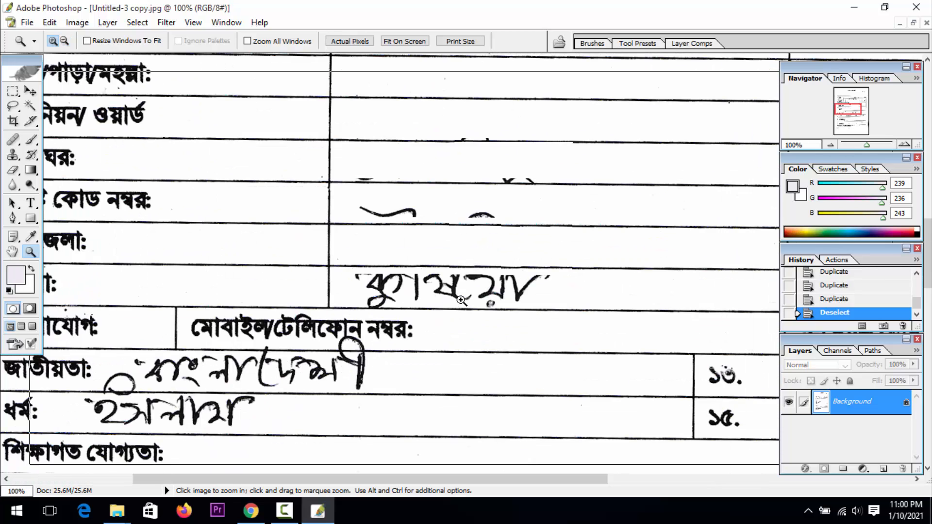
left_click(451, 330)
left_click(16, 93)
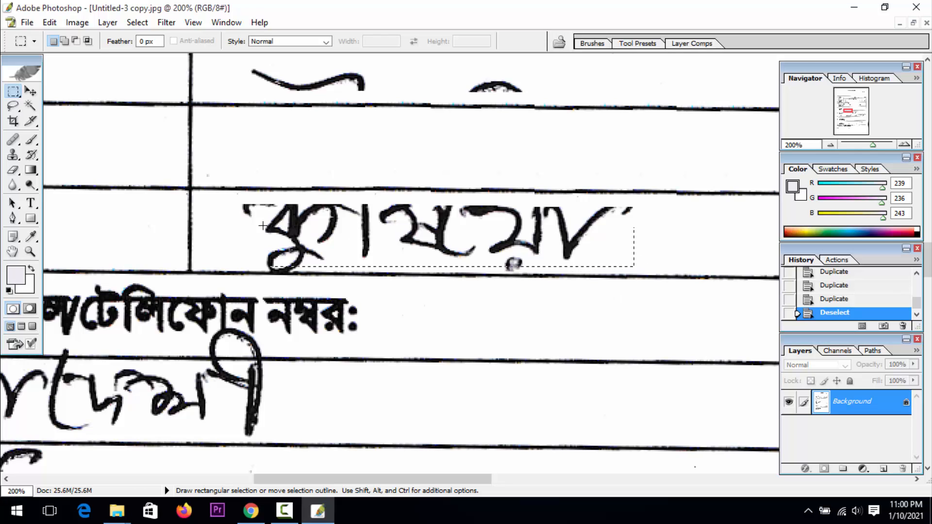
left_click_drag(241, 209, 236, 200)
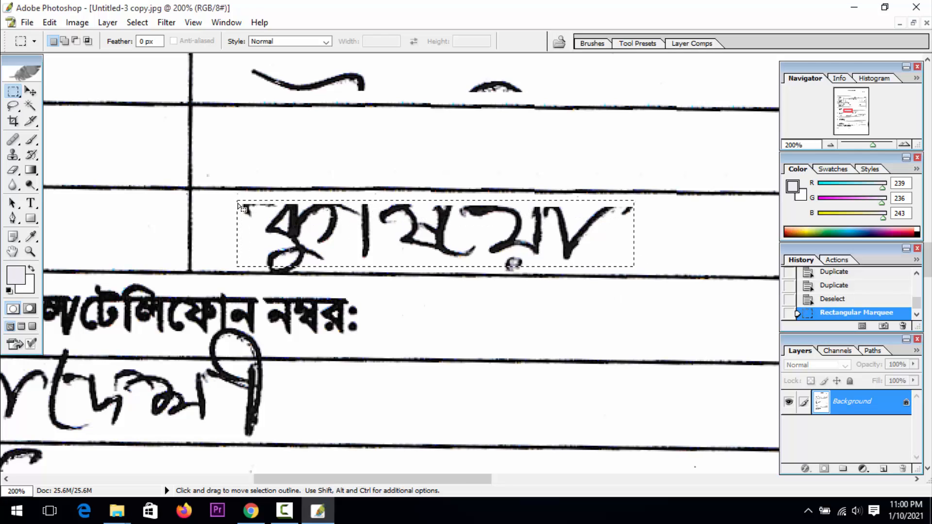
key("Delete")
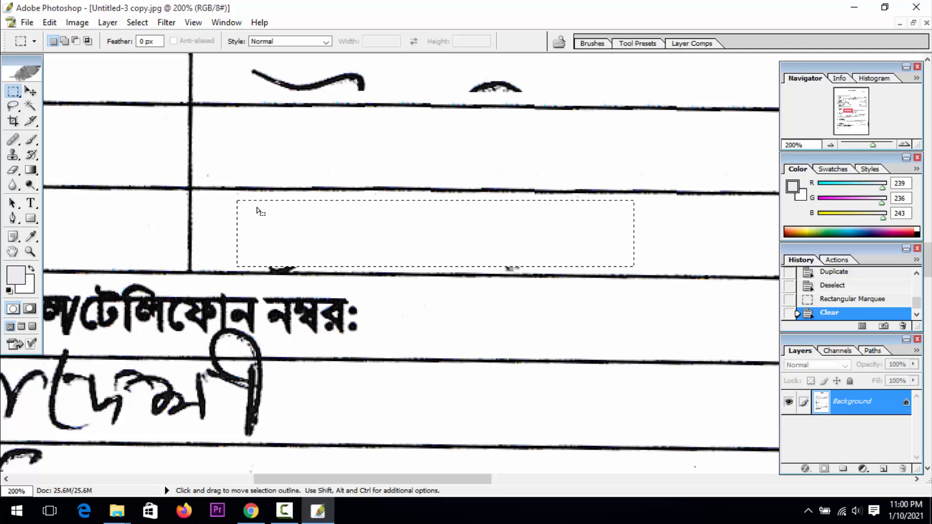
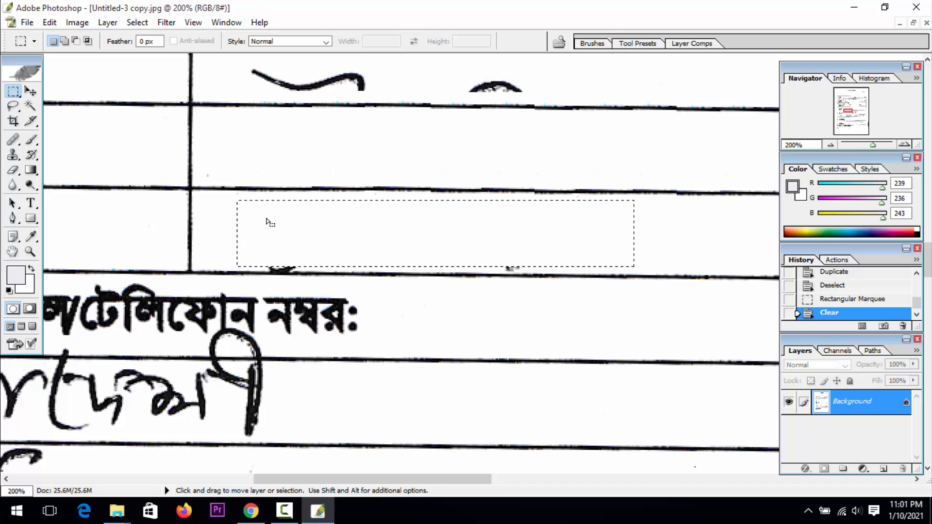
Clear the handwriting left between the ruled lines of the present-address post code (পোষ্ট কোড নম্বর) cell with a rectangular selection
left_click(280, 218)
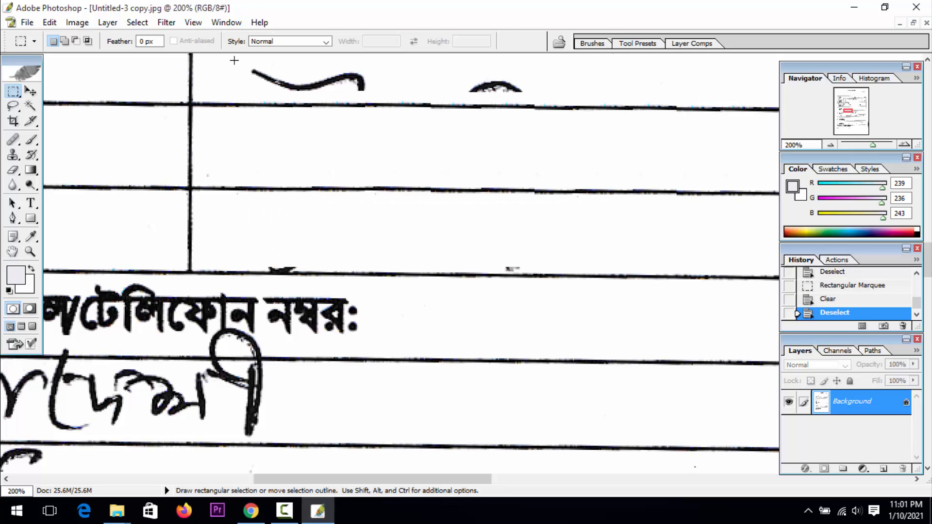
left_click_drag(234, 60, 323, 89)
left_click_drag(319, 178, 316, 176)
left_click(266, 188)
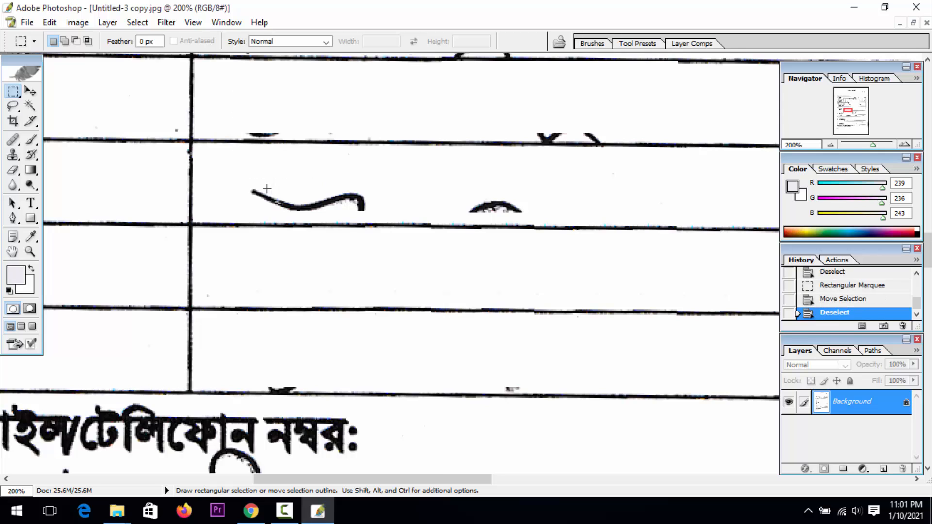
left_click_drag(423, 213, 549, 219)
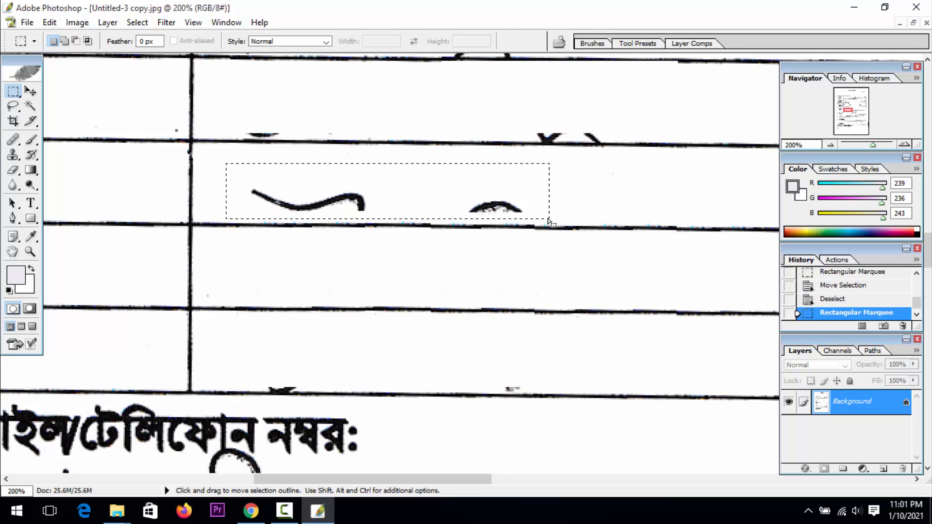
key("Delete")
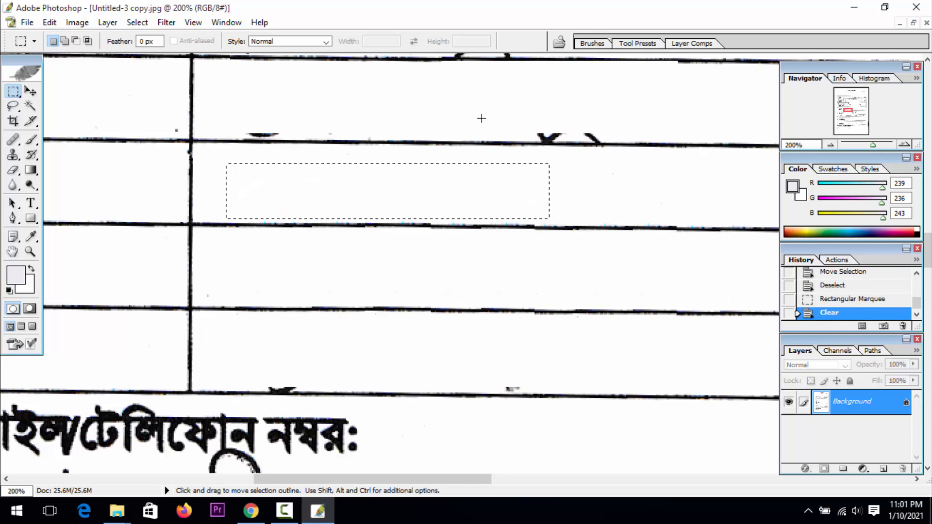
Clear the handwriting remnants just above the lower line of the present-address post office (ডাকঘর) cell and deselect
left_click_drag(237, 107, 605, 137)
key("Delete")
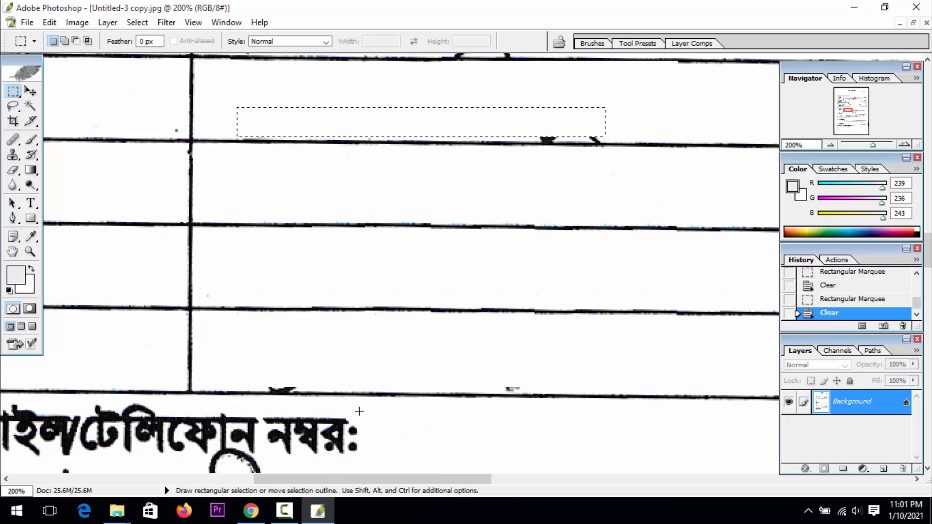
left_click(284, 514)
left_click(284, 515)
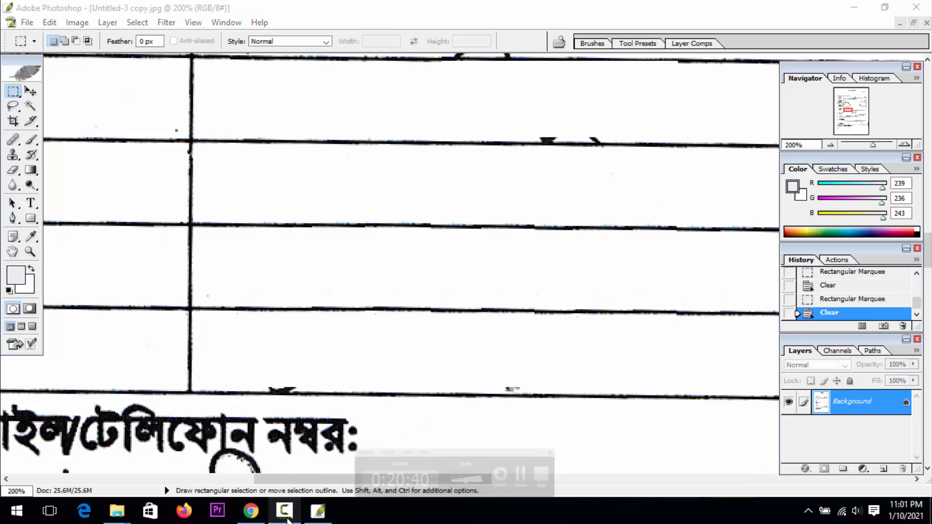
left_click(13, 252)
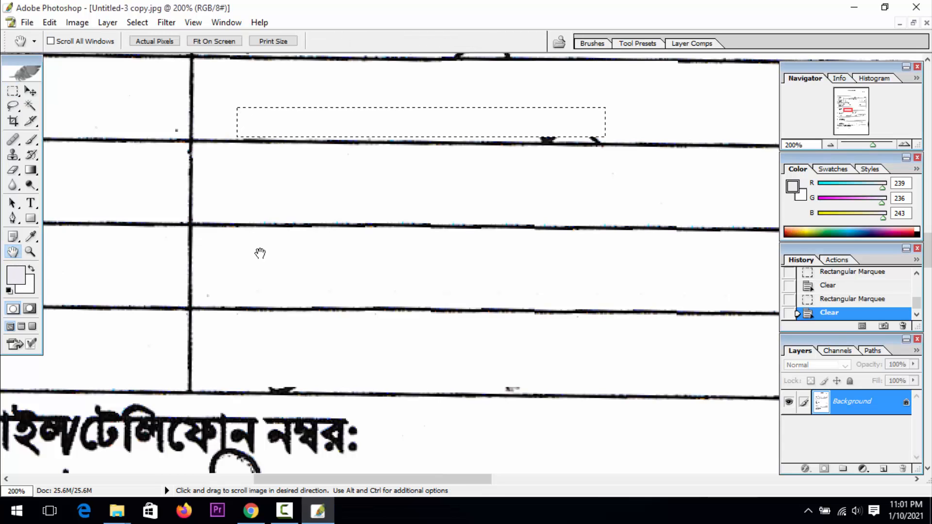
left_click_drag(263, 252, 258, 297)
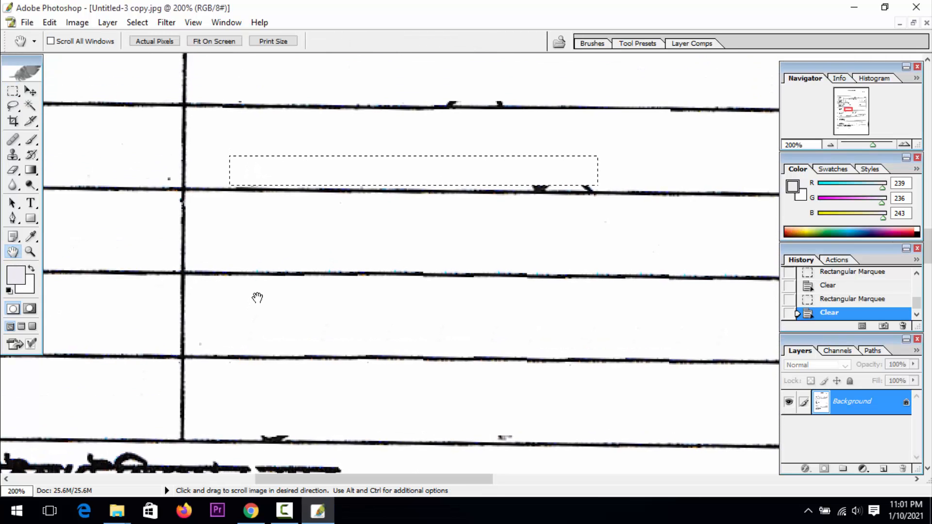
key("ctrl+d")
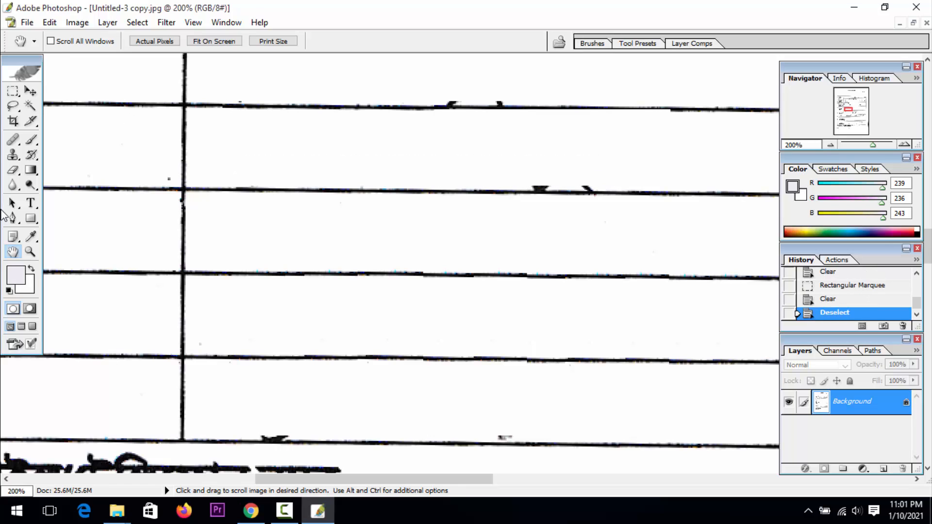
Examine the handwriting remaining across the form, from the address table up to the name rows, down to 33.33% zoom
left_click(28, 254)
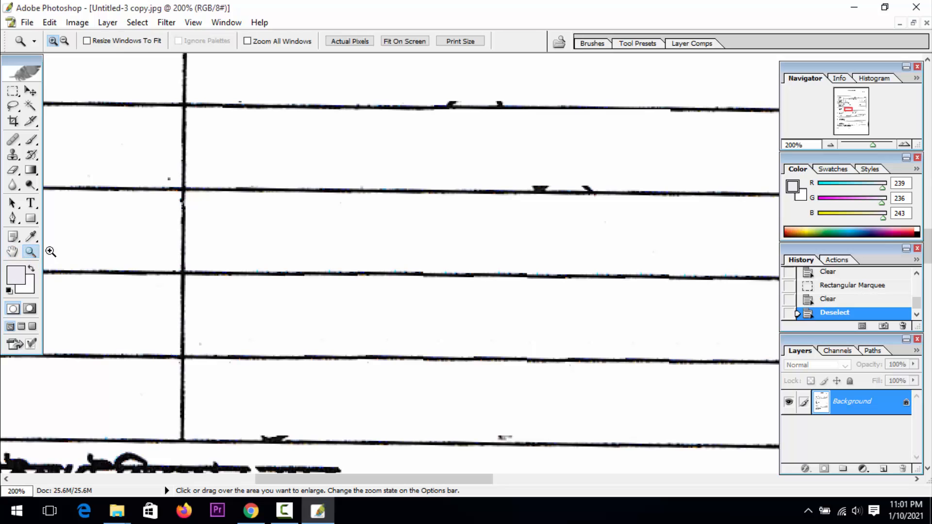
left_click(64, 41)
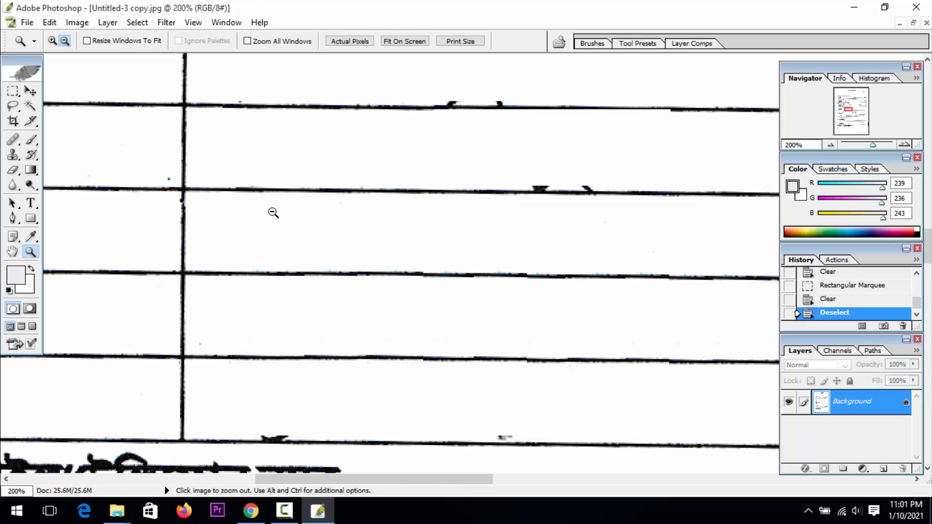
left_click(275, 212)
left_click(272, 211)
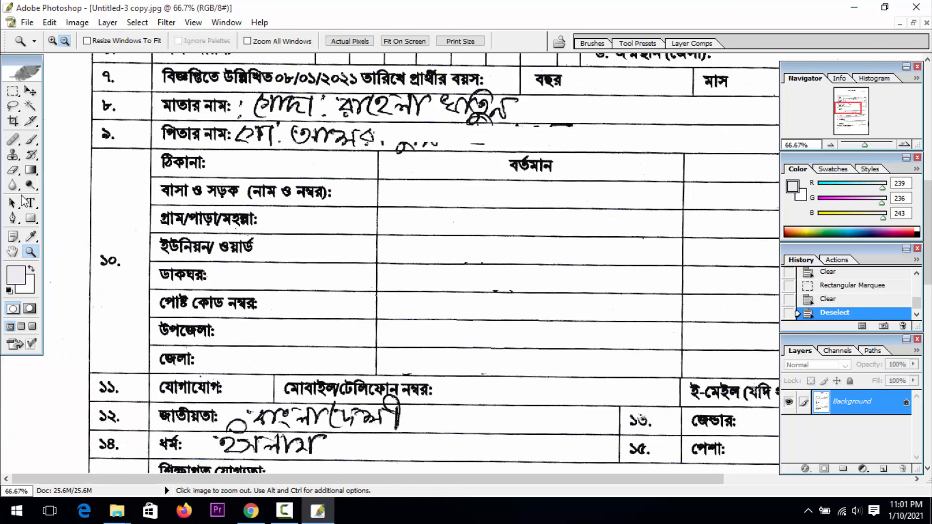
left_click(13, 251)
left_click_drag(437, 246, 344, 367)
left_click_drag(363, 277, 130, 373)
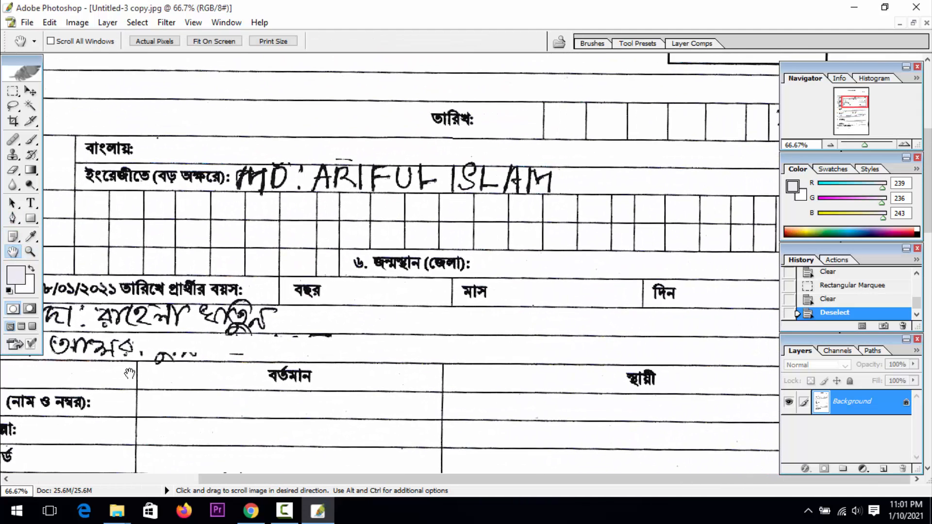
left_click(31, 251)
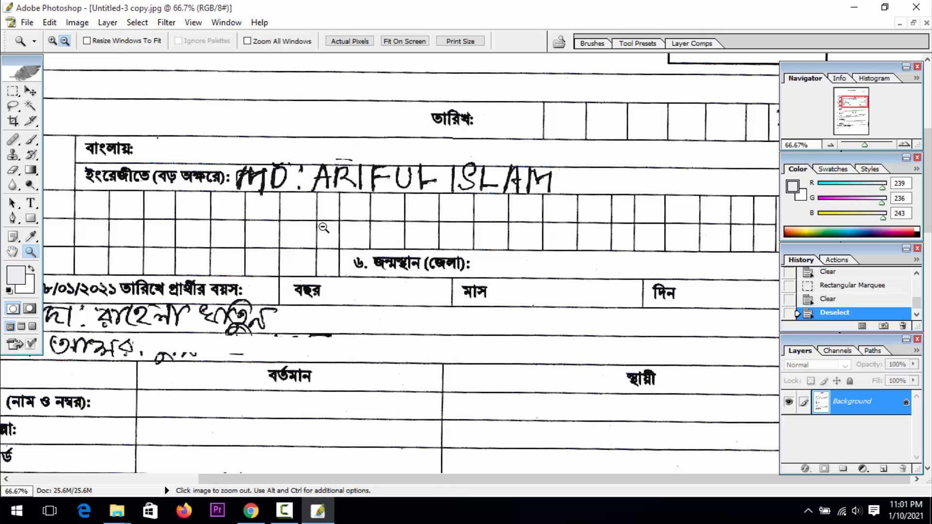
left_click(339, 220)
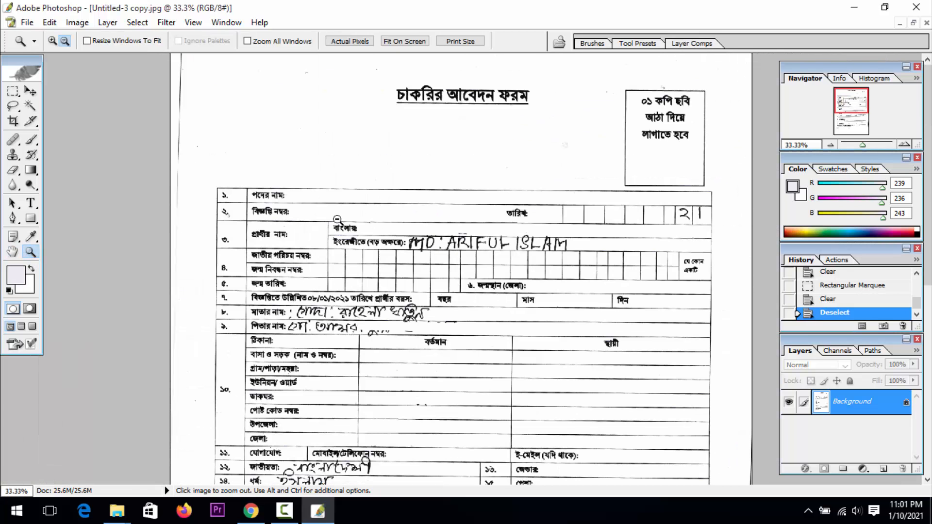
Select a clean stretch of the English-name row's upper line at 200% zoom and duplicate it over the end of the handwritten name
left_click(52, 42)
left_click(486, 236)
left_click(445, 262)
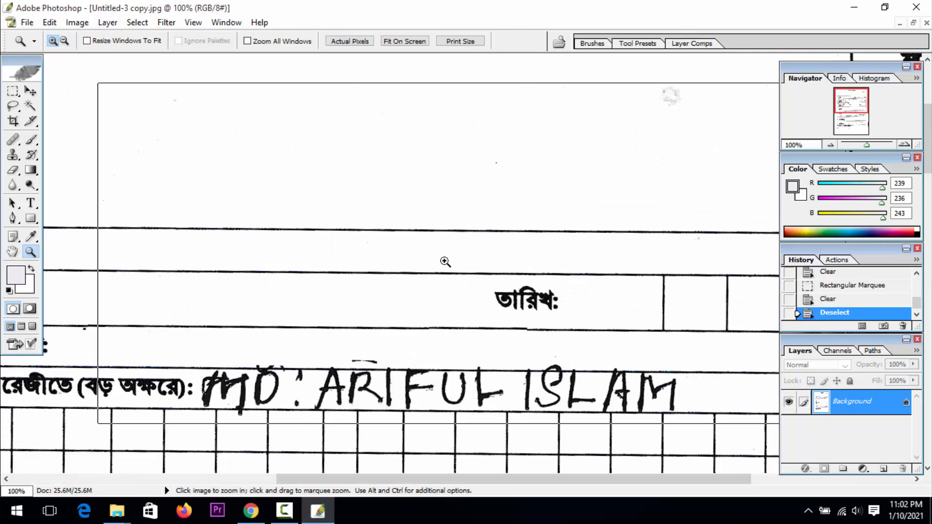
left_click(445, 262)
left_click(12, 251)
left_click_drag(171, 286, 185, 75)
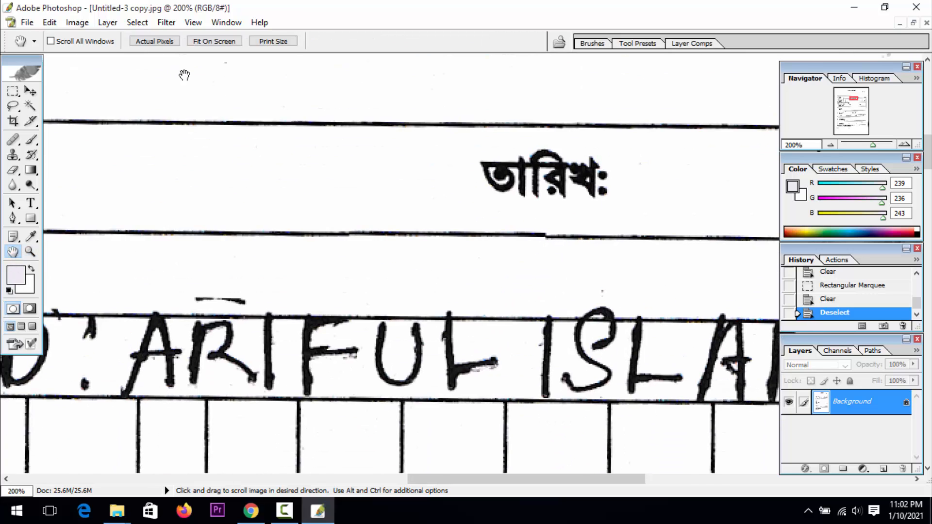
left_click_drag(240, 237, 2, 117)
left_click_drag(251, 207, 136, 225)
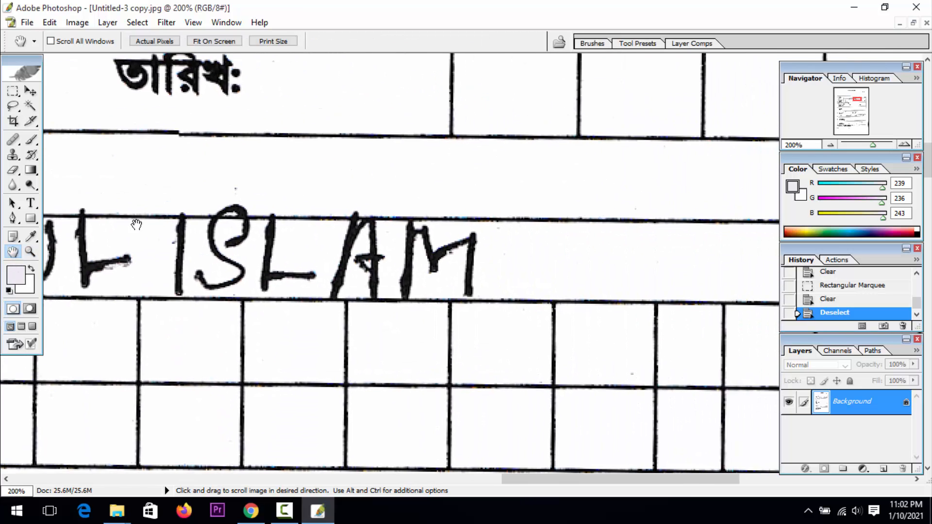
left_click(13, 91)
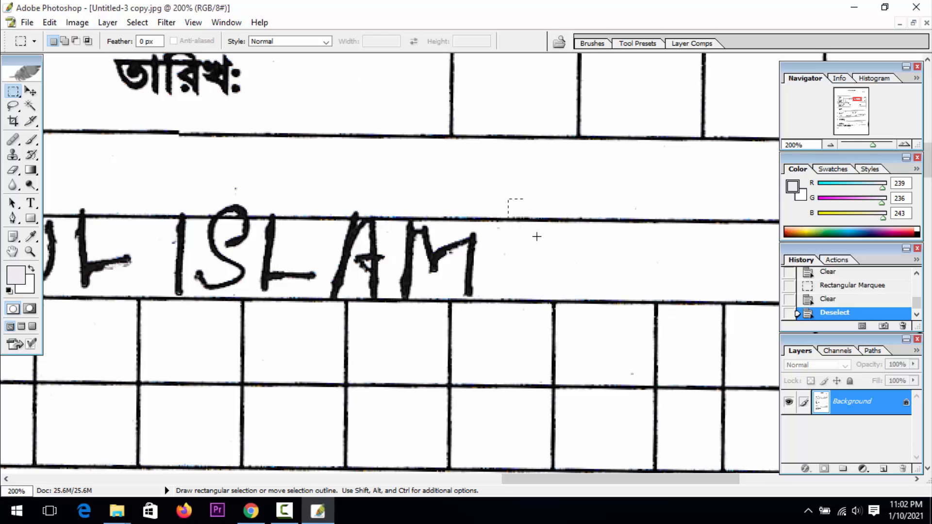
left_click_drag(683, 234, 692, 234)
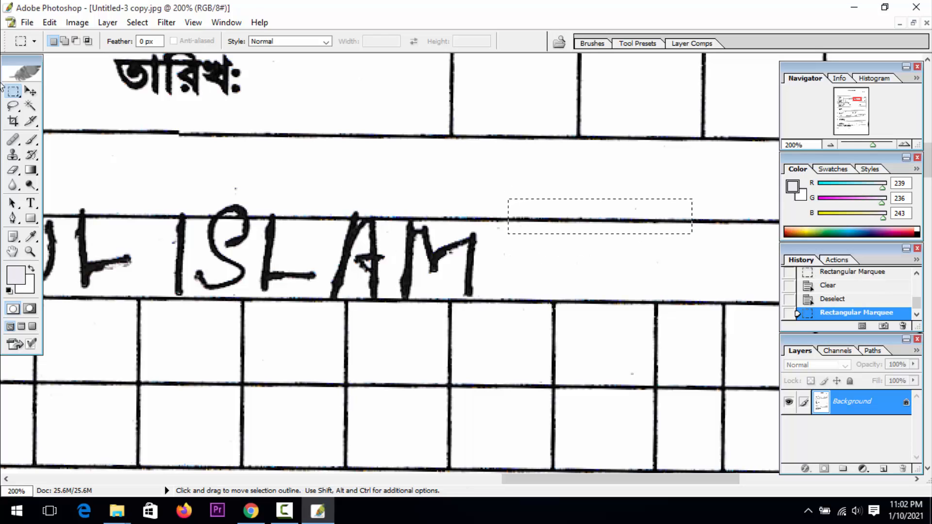
left_click(36, 95)
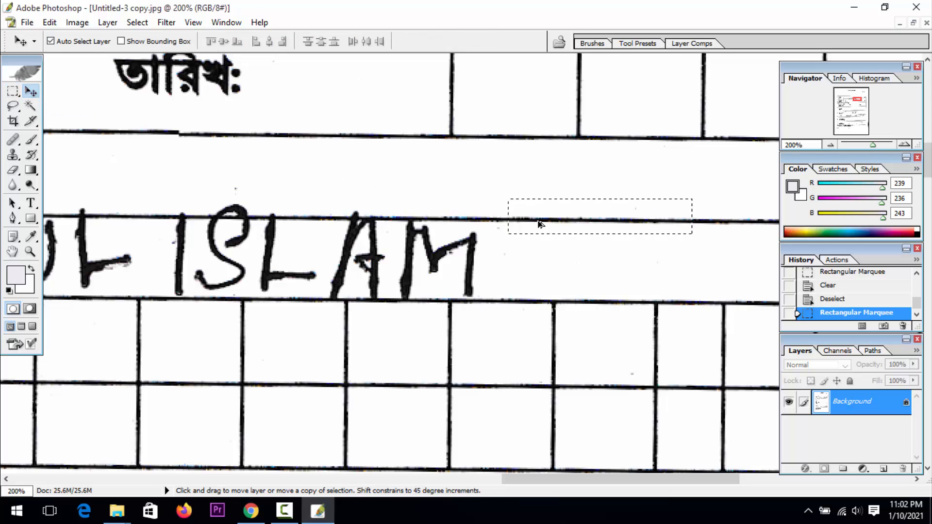
mouse_move(540, 223)
left_mouse_down()
mouse_move(379, 239)
mouse_move(335, 224)
left_mouse_up()
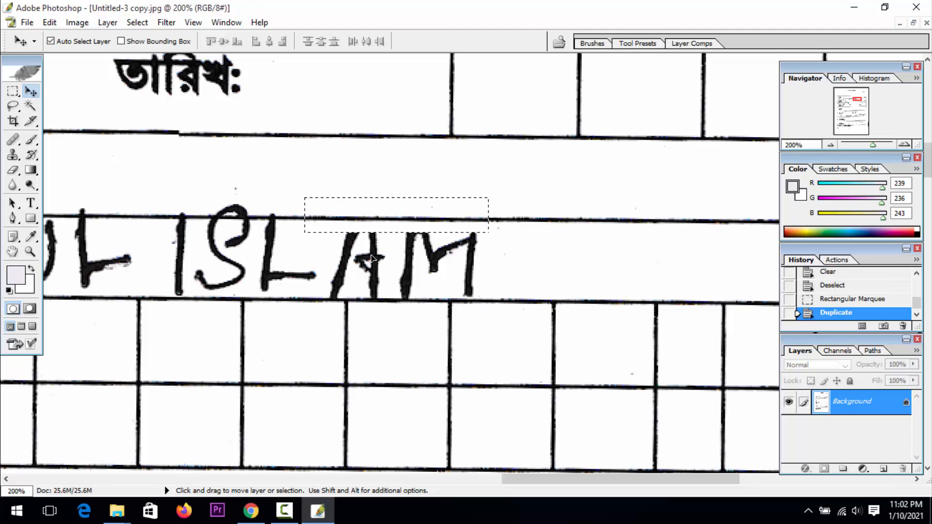
Duplicate the clean line segment repeatedly along the English-name row's upper line over the handwriting crossing it, keeping the line aligned
left_click_drag(316, 232, 378, 232)
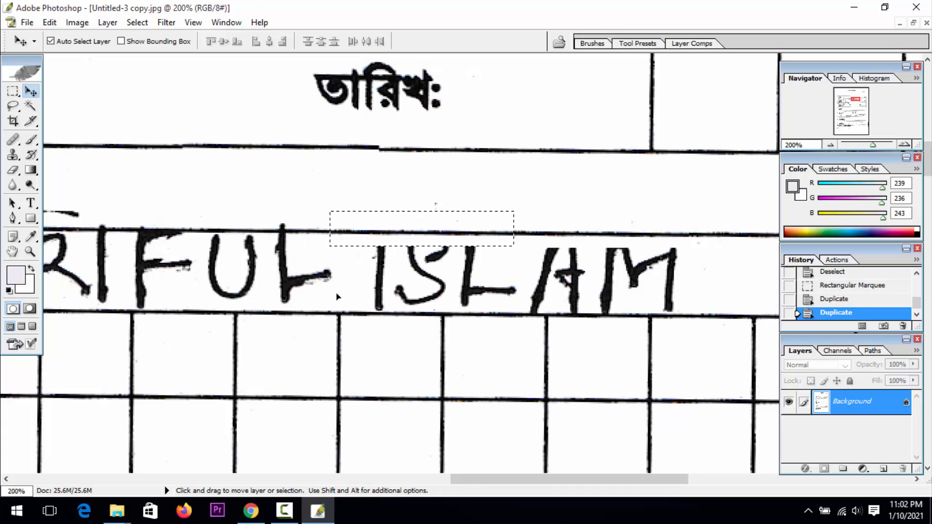
left_click_drag(397, 263, 383, 228)
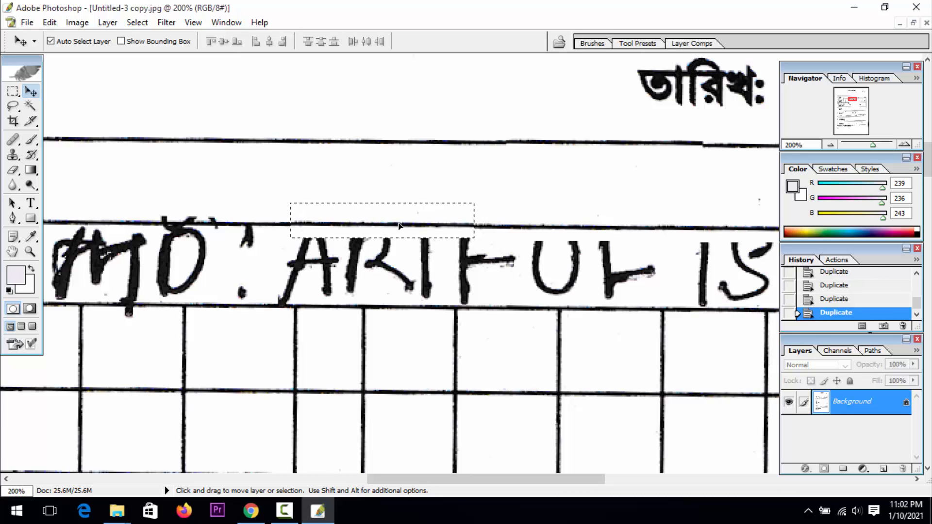
left_click_drag(401, 196, 600, 205)
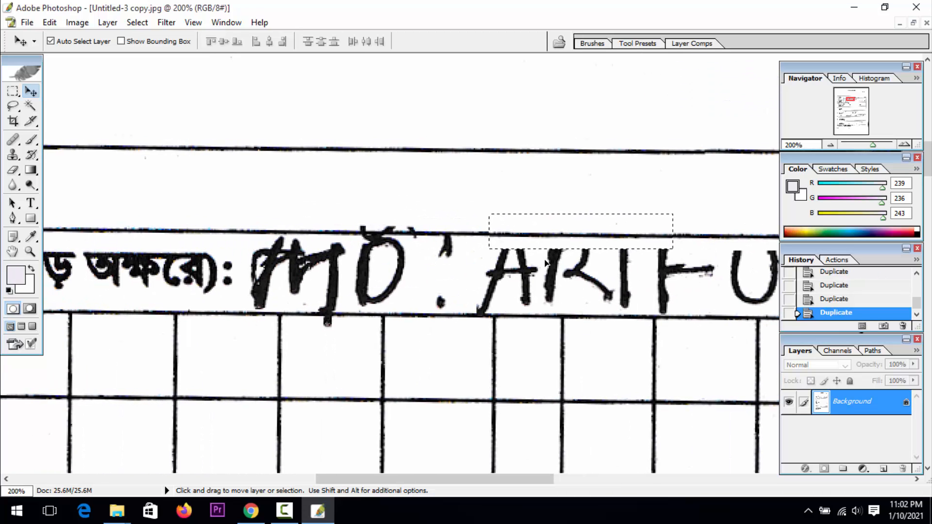
left_click_drag(568, 237, 380, 233)
left_click_drag(380, 191, 547, 201)
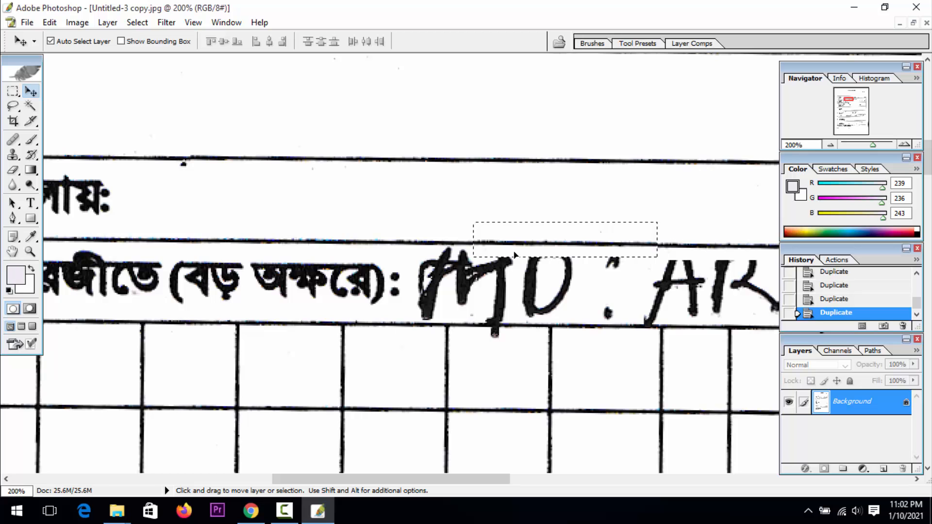
Clear the last word of the handwritten name between the ruled lines of the English-name row and deselect
left_click_drag(625, 293, 210, 277)
left_click_drag(469, 278, 306, 262)
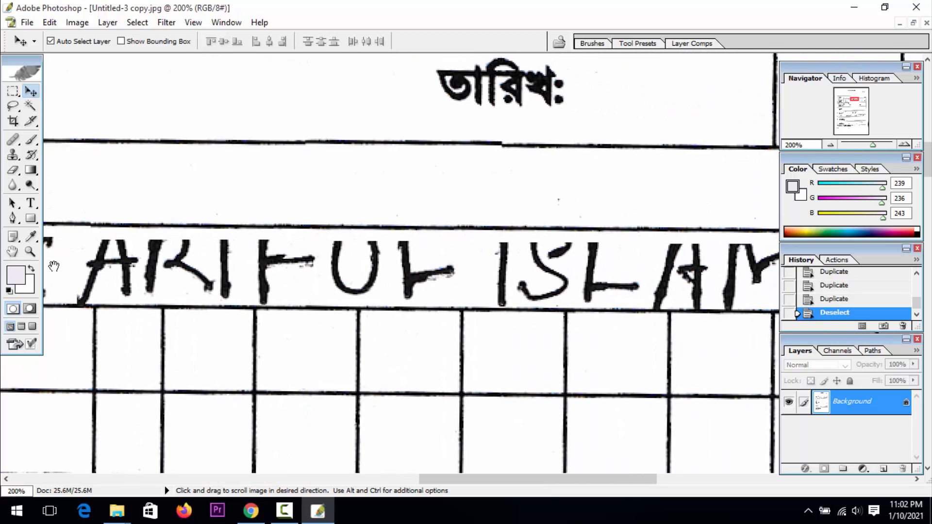
left_click_drag(469, 321, 150, 306)
key("m")
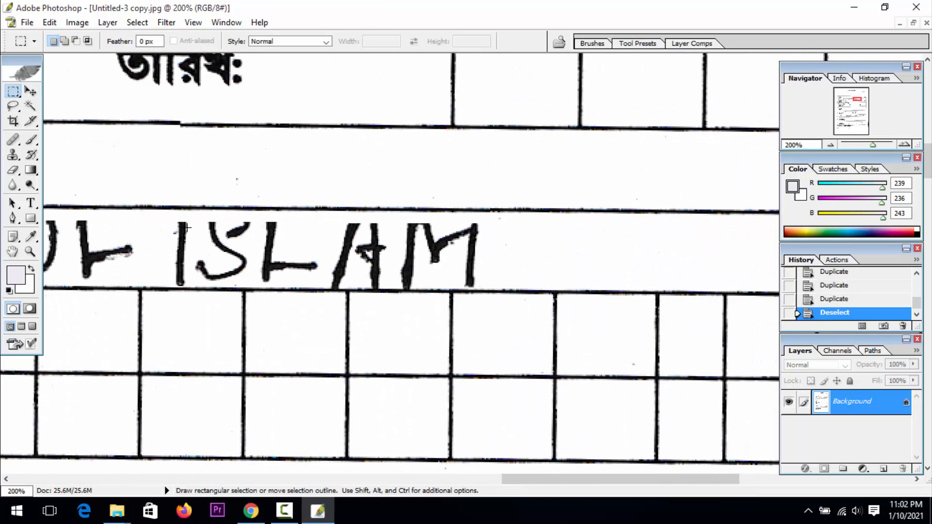
left_click_drag(463, 292, 506, 286)
key("Delete")
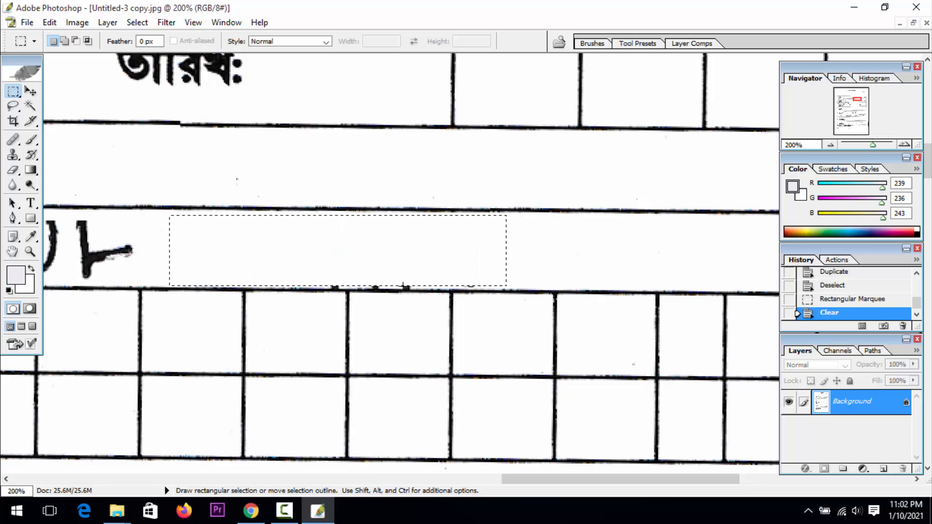
key("ctrl+d")
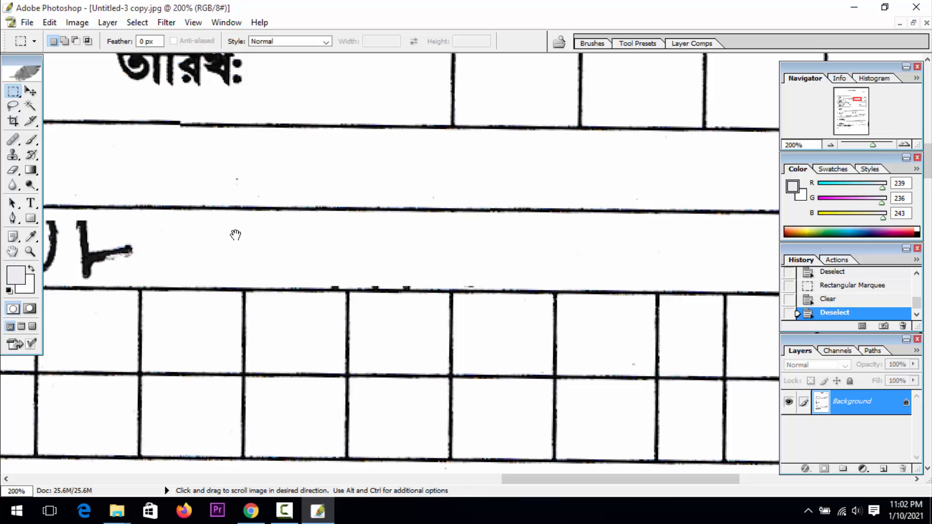
Clear the middle word of the handwritten name and the colon before it with a rectangular selection, and deselect
left_click_drag(235, 233, 582, 270)
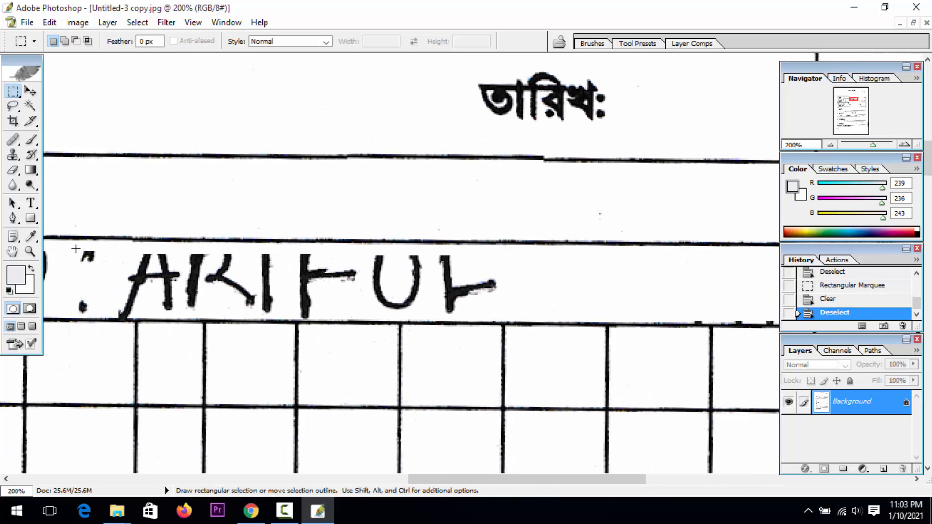
left_click_drag(265, 289, 508, 313)
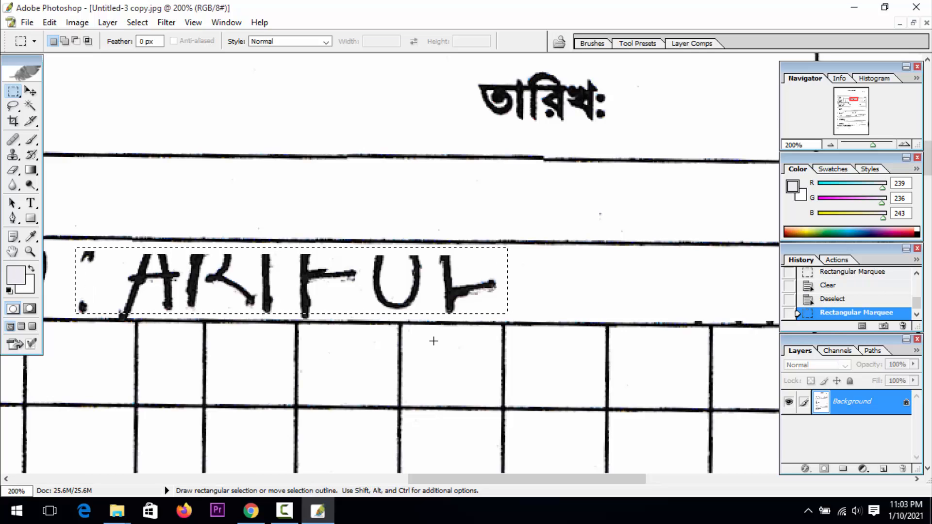
key("Delete")
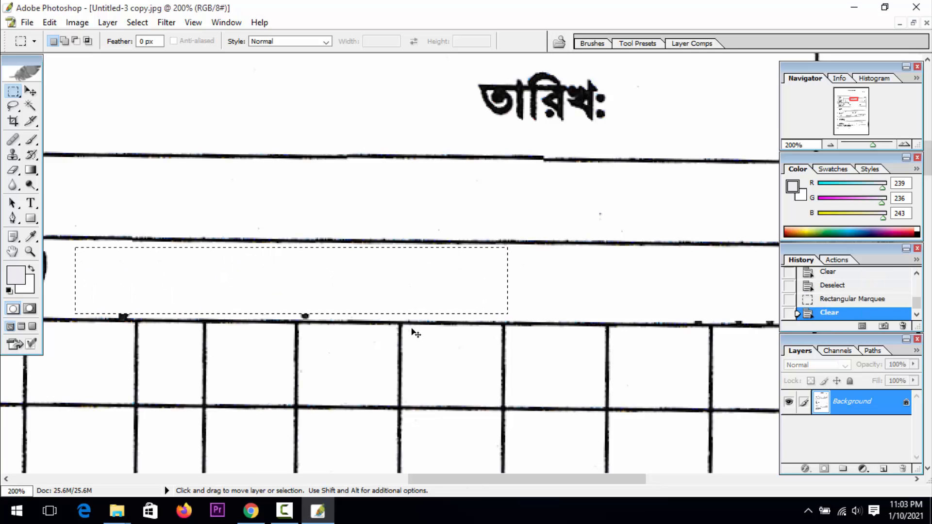
key("ctrl+d")
Clear the first word of the handwritten name after the English-name label with a rectangular selection, and deselect
left_click_drag(187, 270, 516, 302)
left_click_drag(375, 305, 428, 295)
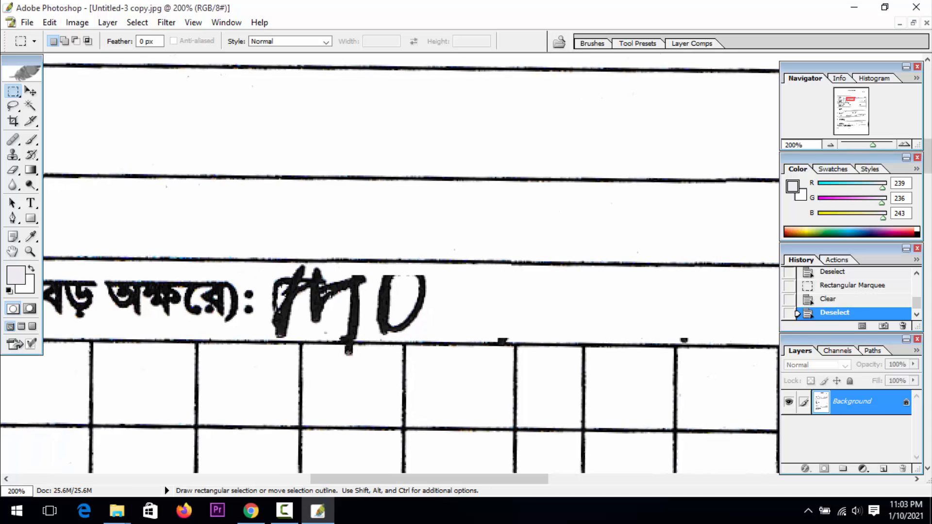
left_click_drag(456, 328, 461, 339)
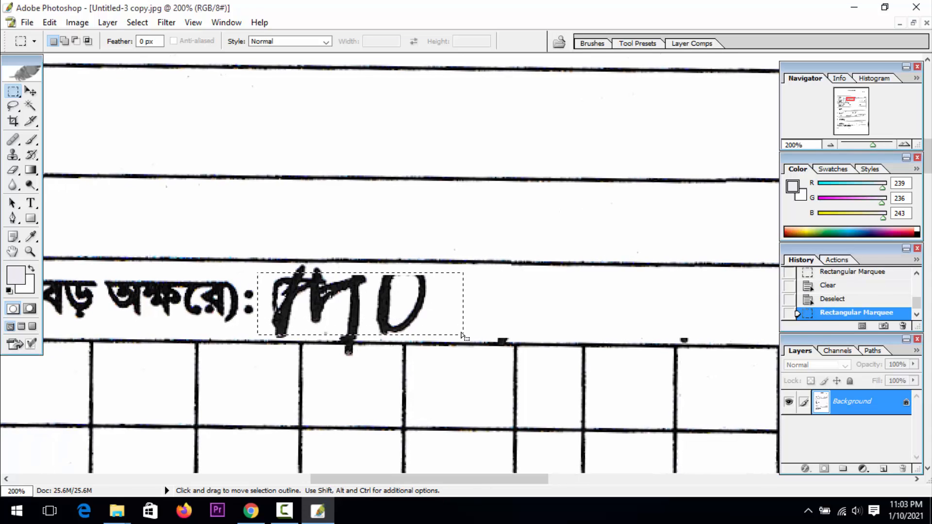
key("Delete")
key("ctrl+d")
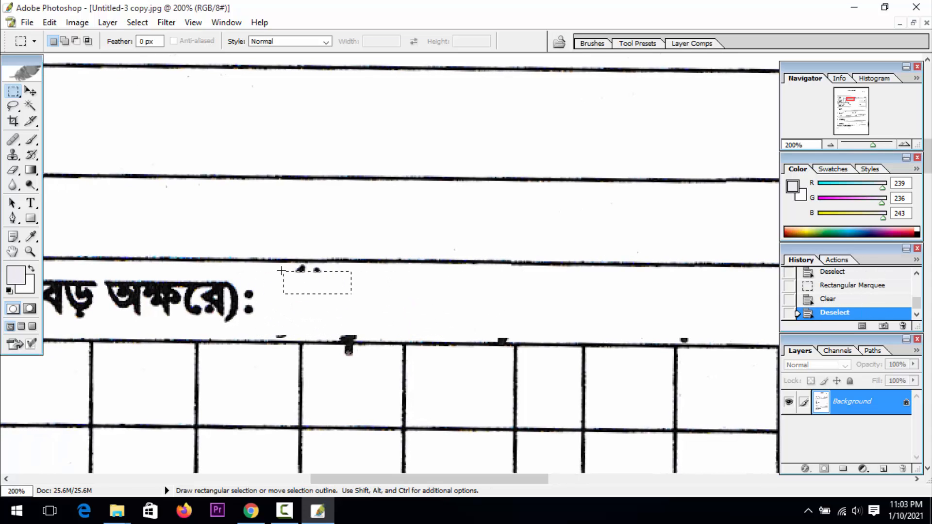
Clear the leftover stroke tips and the strip below the erased first word in the English-name row, and deselect
left_click_drag(281, 270, 279, 264)
key("Delete")
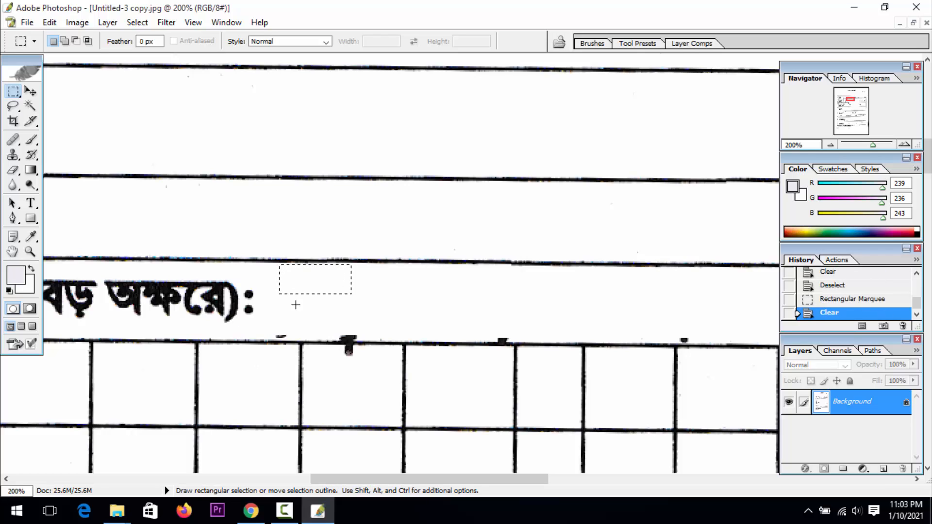
left_click_drag(265, 317, 391, 334)
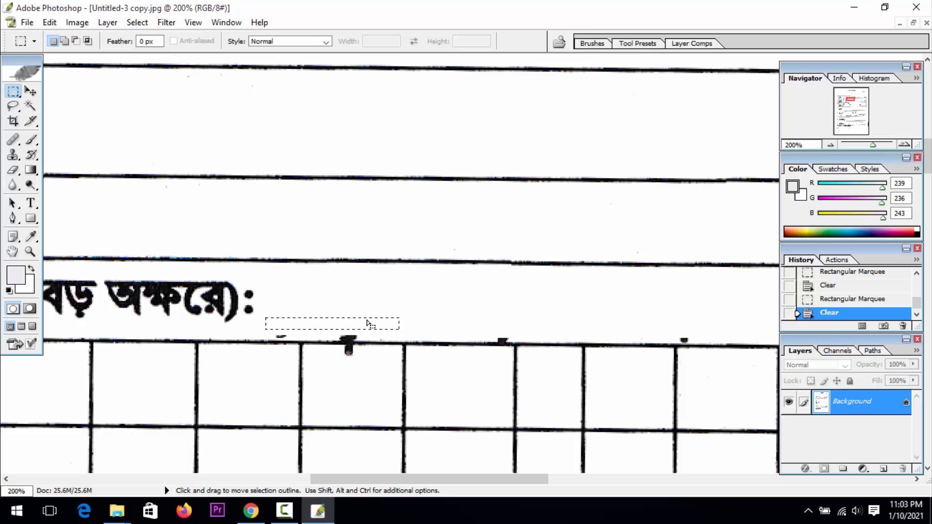
key("ctrl+d")
Close the job application form Untitled-3 copy.jpg and the document Untitled-1 copy.jpg without saving the changes
key("z")
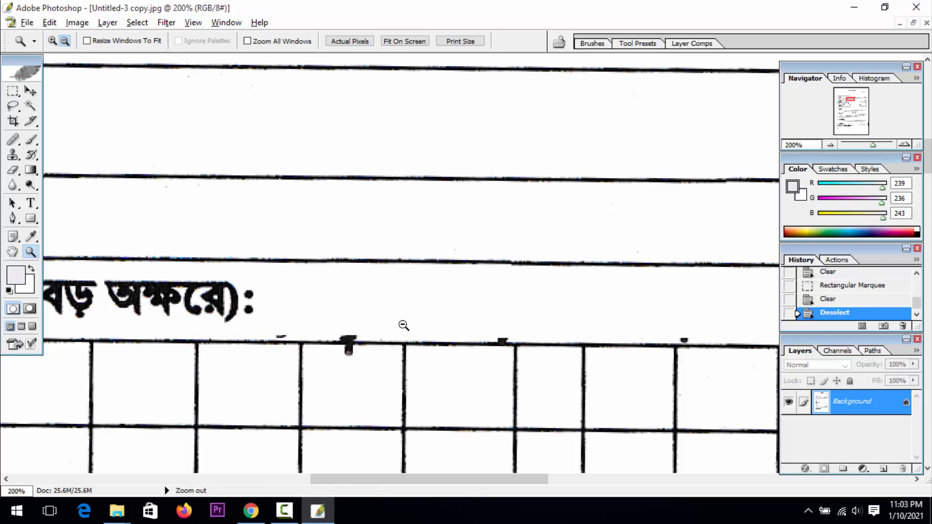
left_click(403, 325, "alt")
left_click(404, 325, "alt")
left_click(403, 325, "alt")
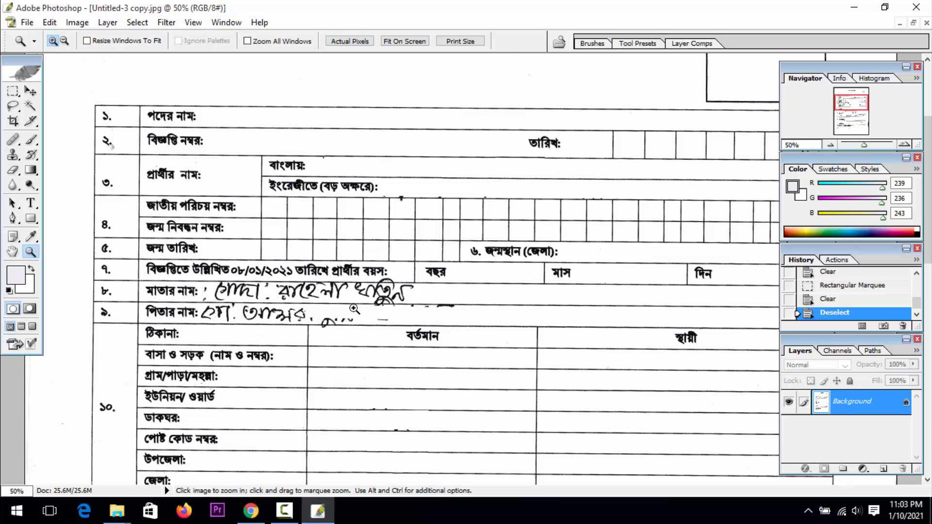
left_click(13, 252)
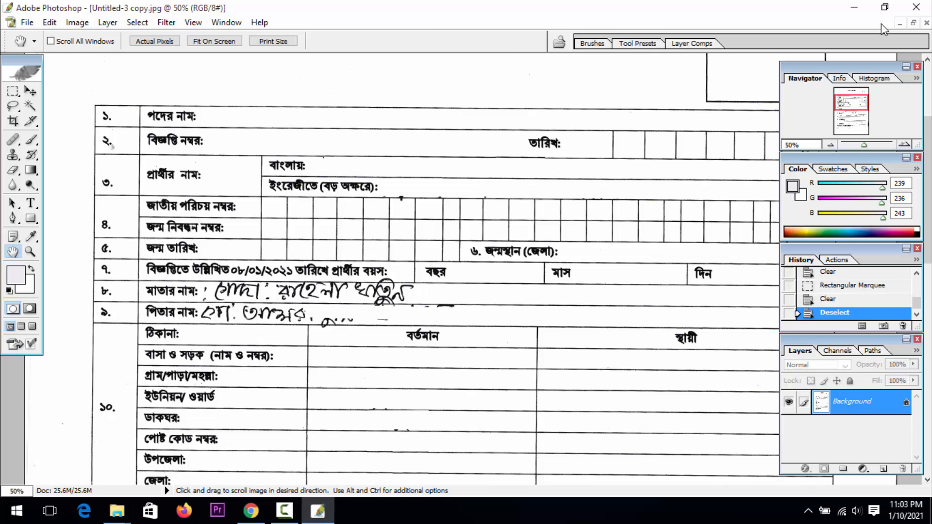
left_click(913, 23)
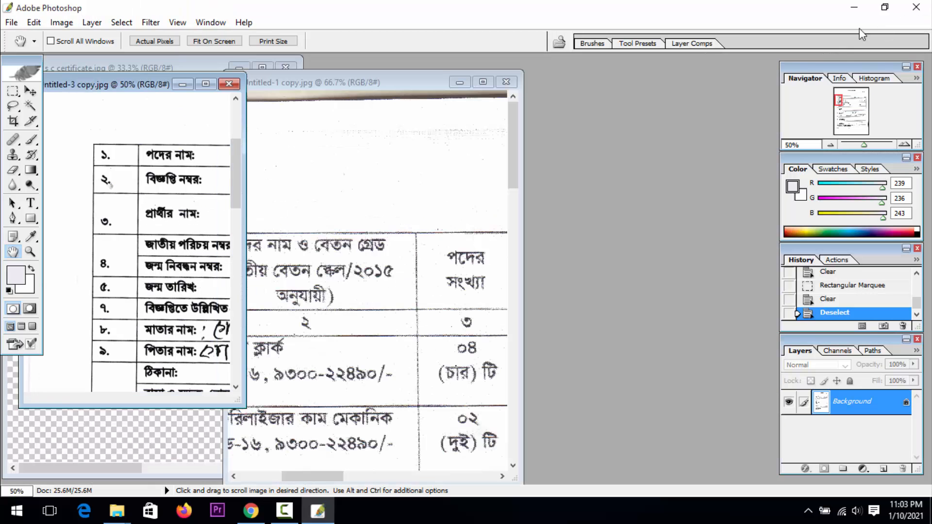
left_click(231, 87)
left_click(457, 206)
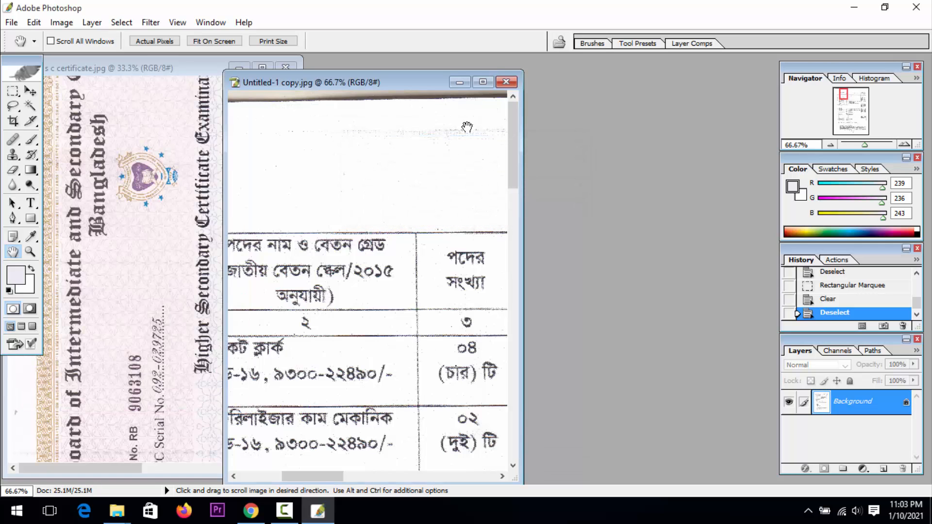
left_click(509, 86)
left_click(453, 206)
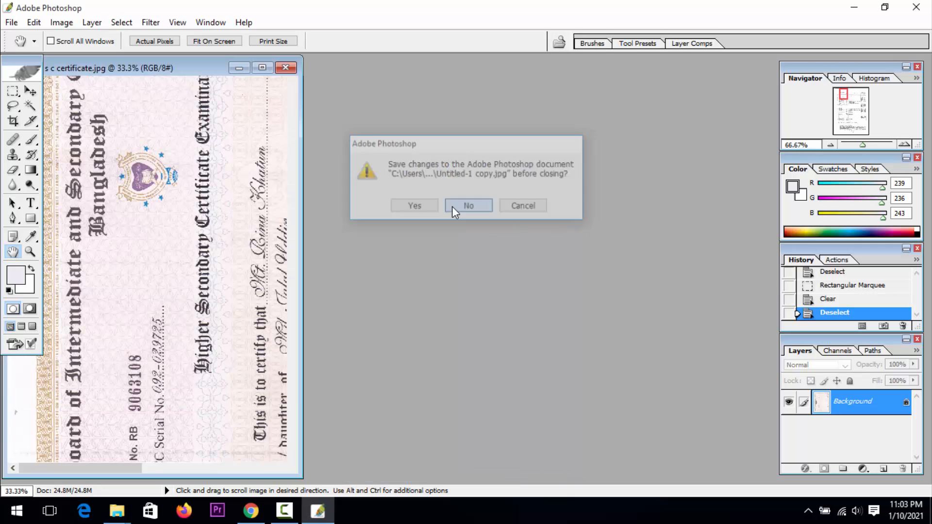
left_click(284, 510)
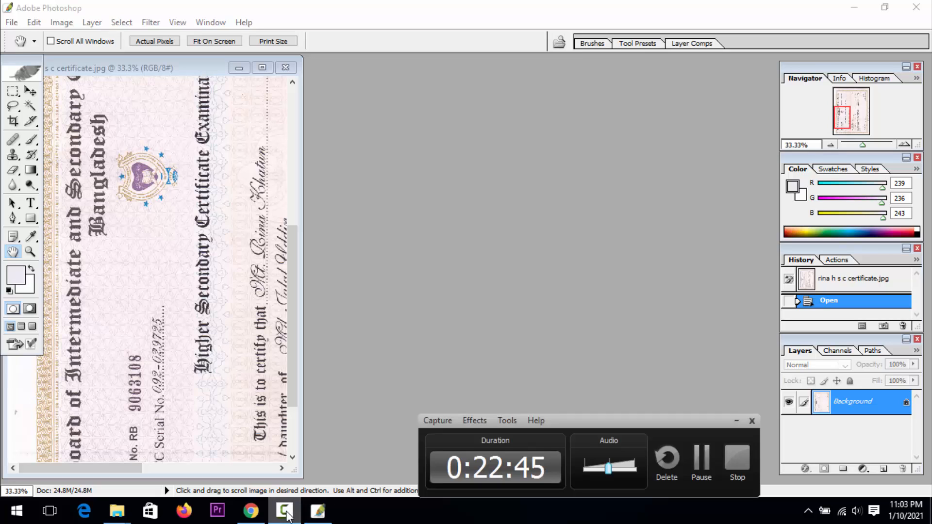
left_click(286, 512)
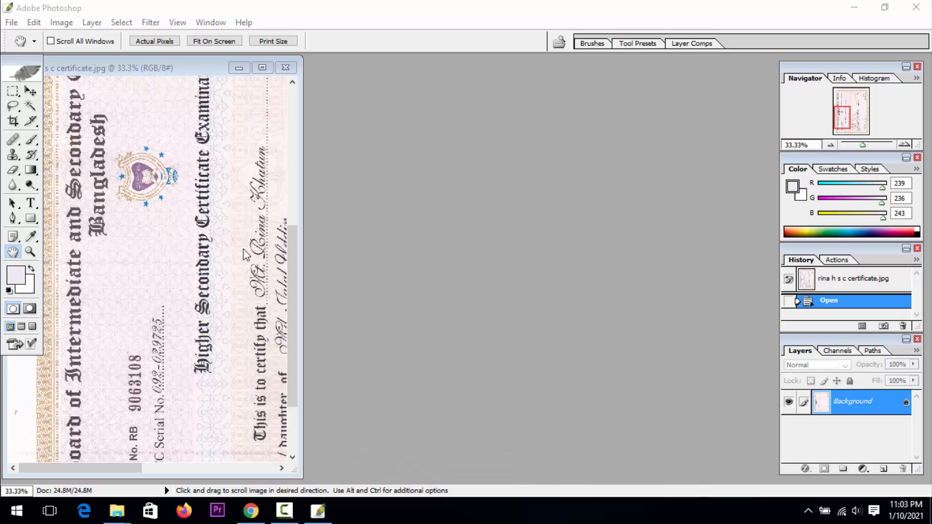
Maximize the certificate scan's window and turn the certificate upright by rotating the canvas 90° CCW and another 180°
left_click(262, 68)
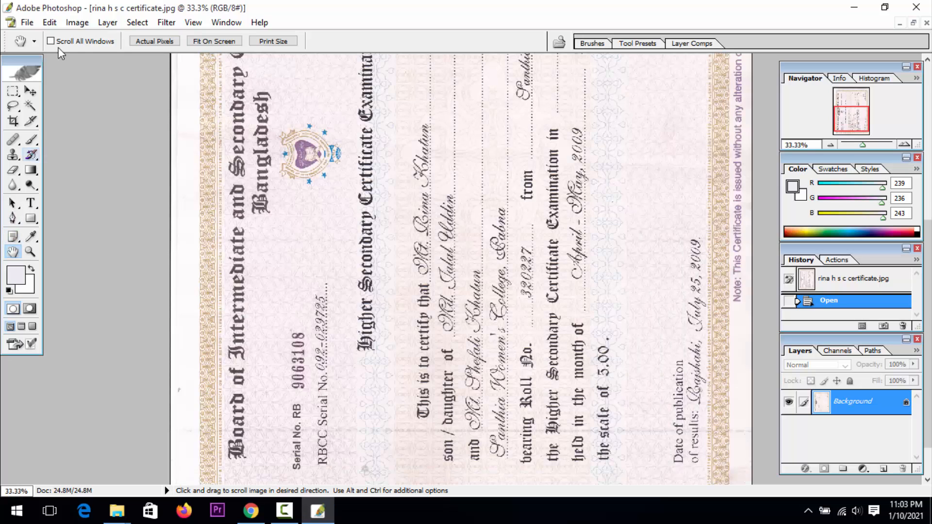
left_click(77, 22)
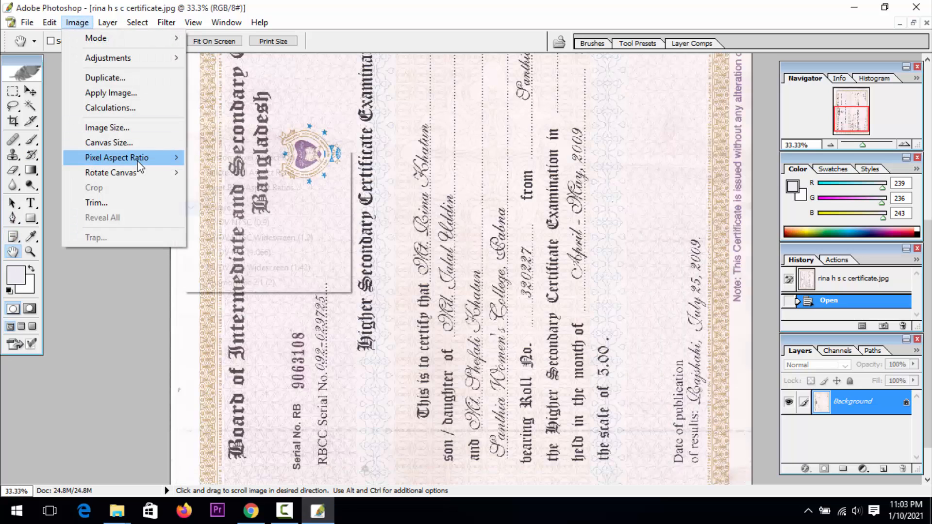
mouse_move(115, 176)
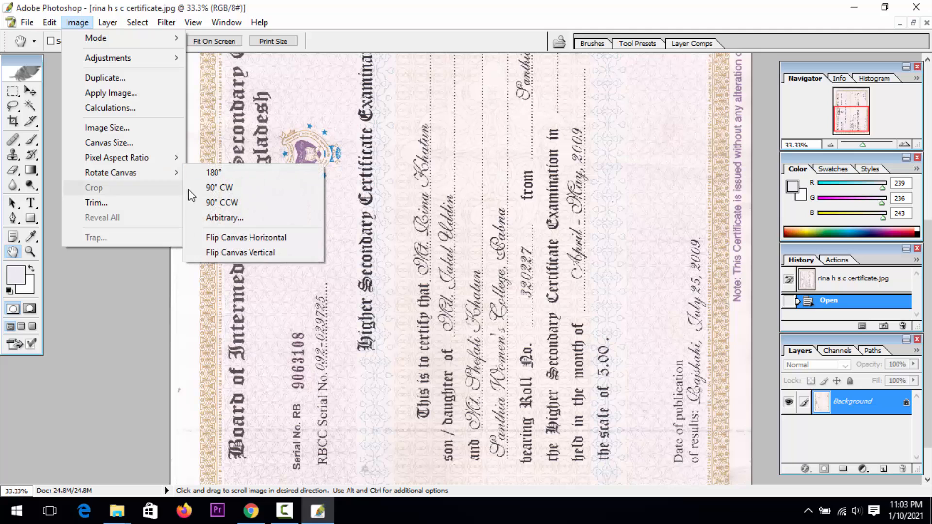
left_click(221, 201)
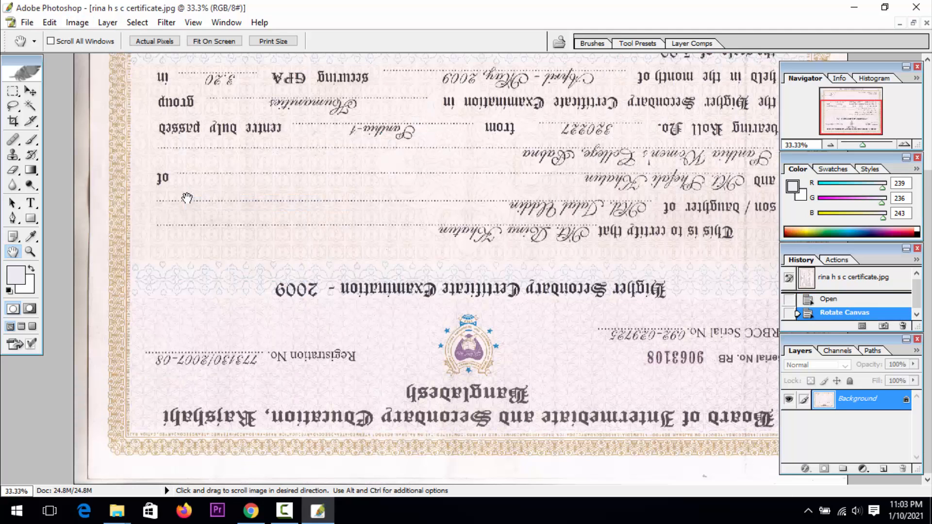
left_click(77, 22)
mouse_move(146, 173)
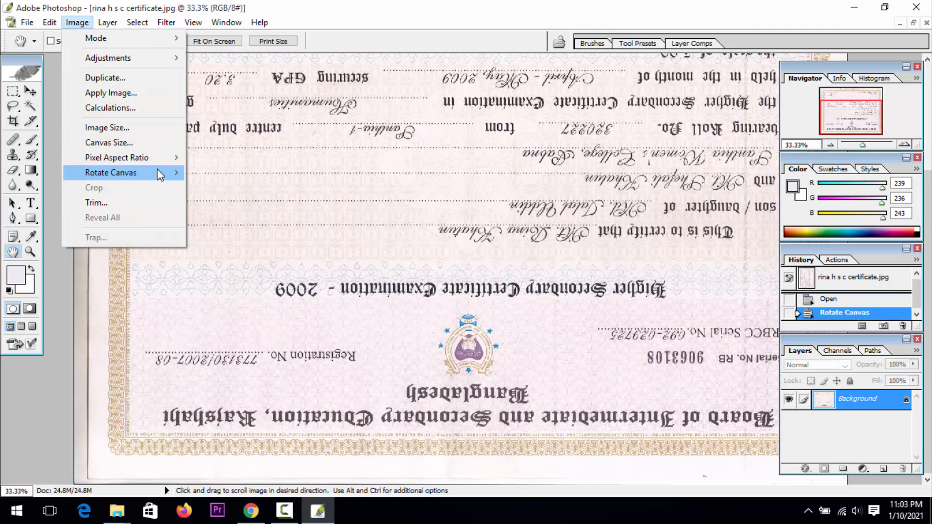
left_click(216, 171)
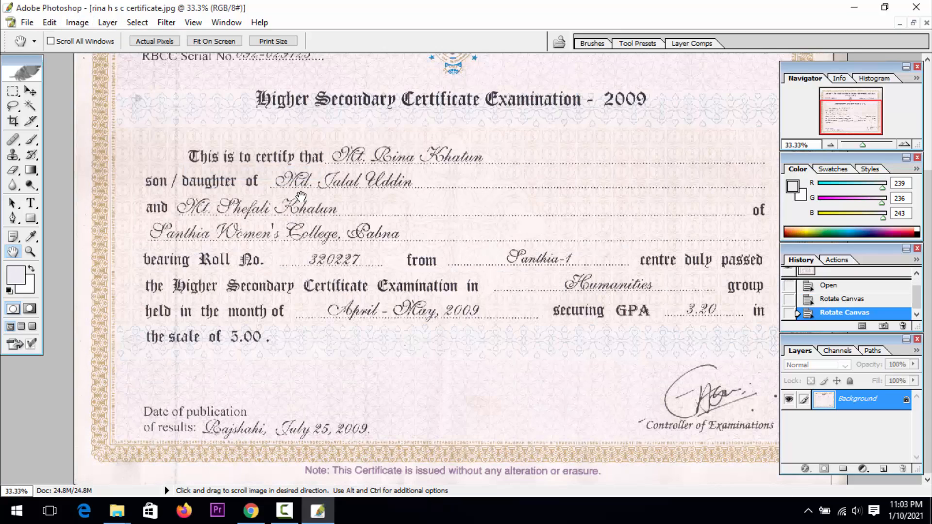
Examine the holder's name on the certificate and the background pattern around it at up to 200% zoom
left_click(31, 250)
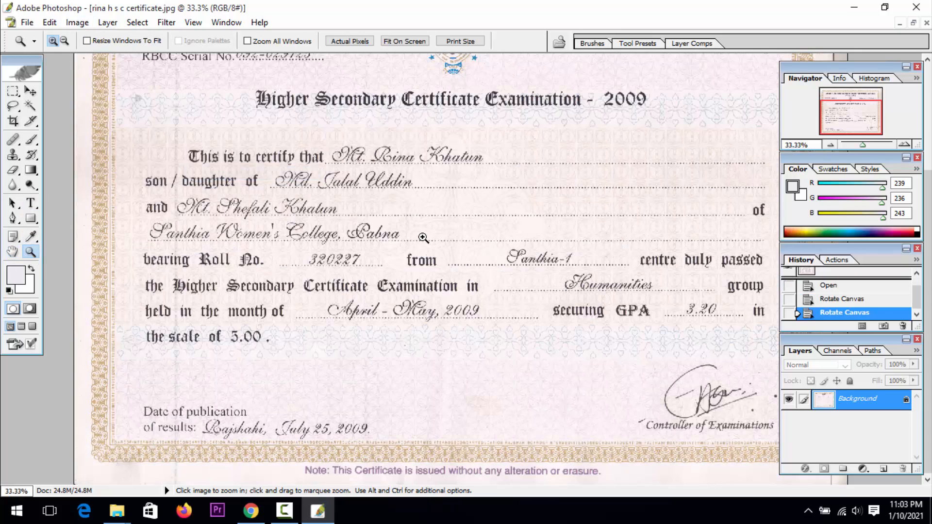
left_click(426, 245)
left_click(424, 237)
left_click(401, 238)
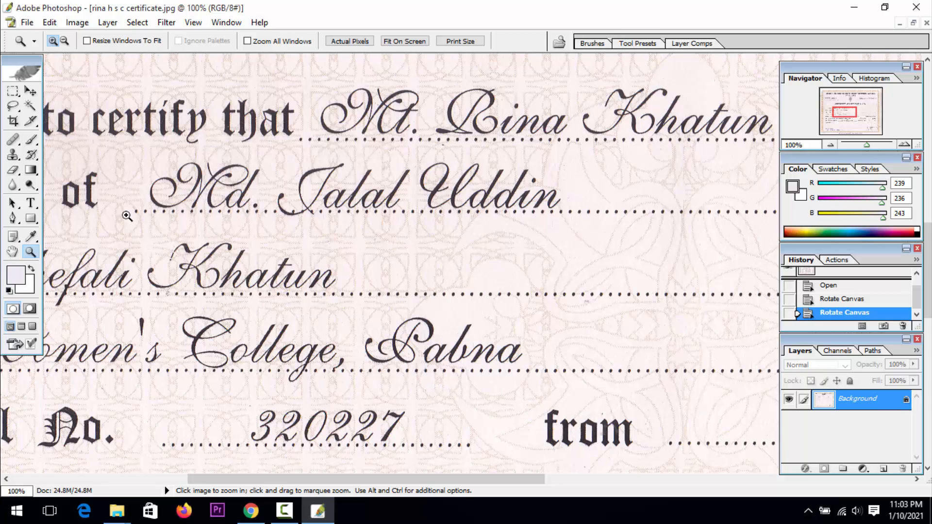
left_click(12, 251)
left_click_drag(206, 220, 19, 344)
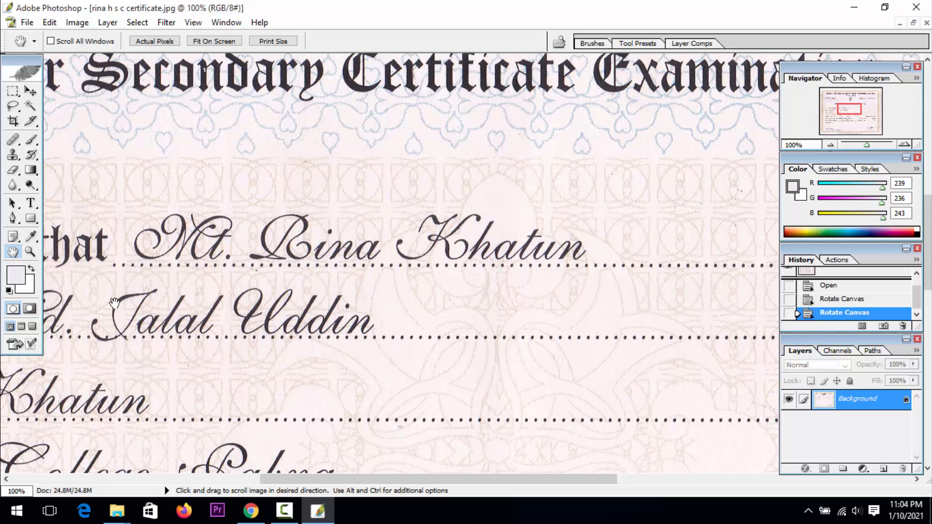
left_click_drag(166, 235, 281, 245)
left_click(30, 251)
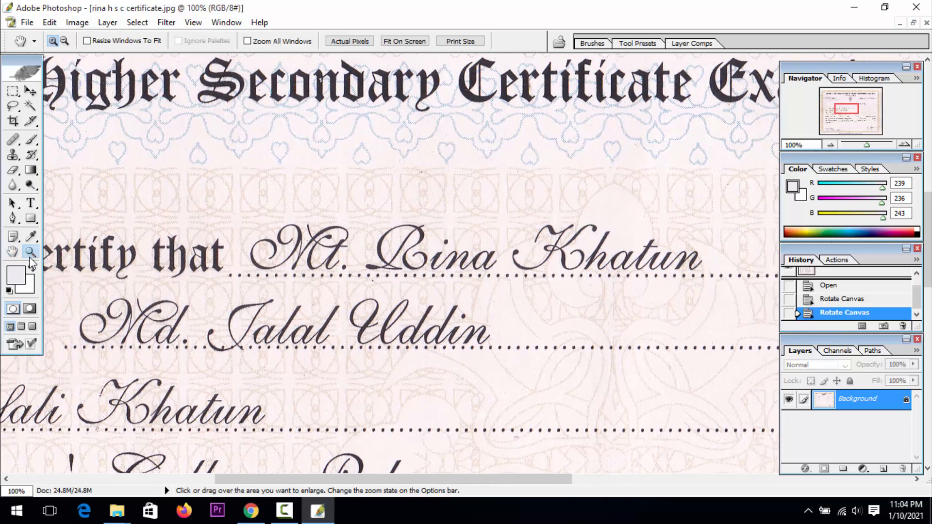
left_click(284, 266)
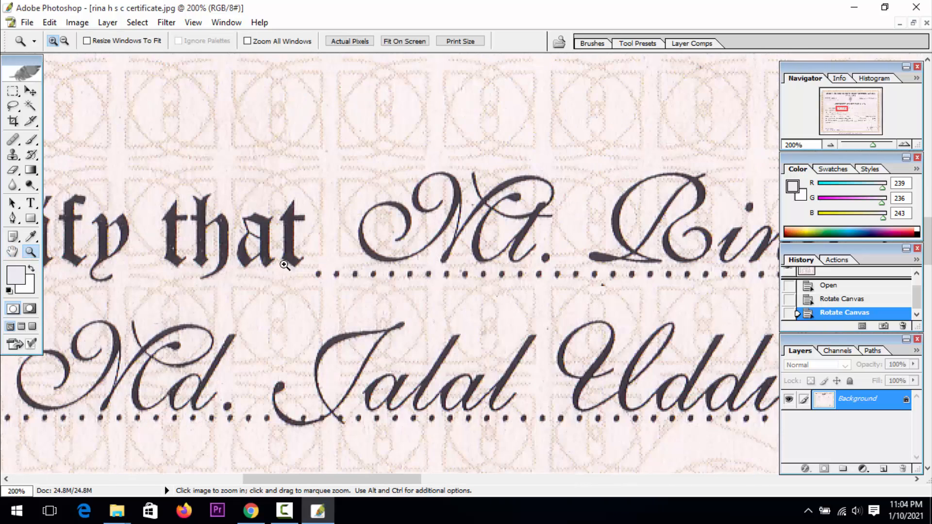
left_click(12, 251)
left_click_drag(305, 277, 239, 320)
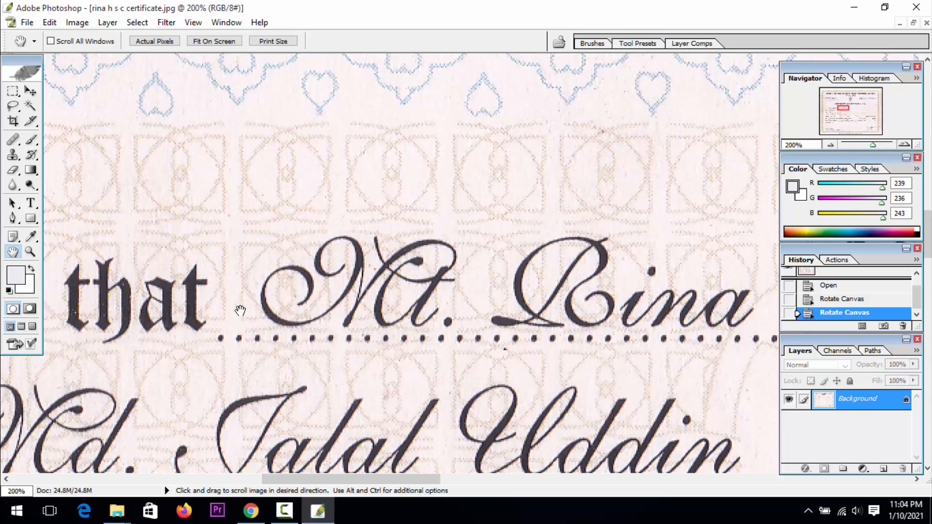
Select a clean tile of the background pattern above the holder's name, duplicate it over the first letter's opening stroke, and deselect
left_click(13, 91)
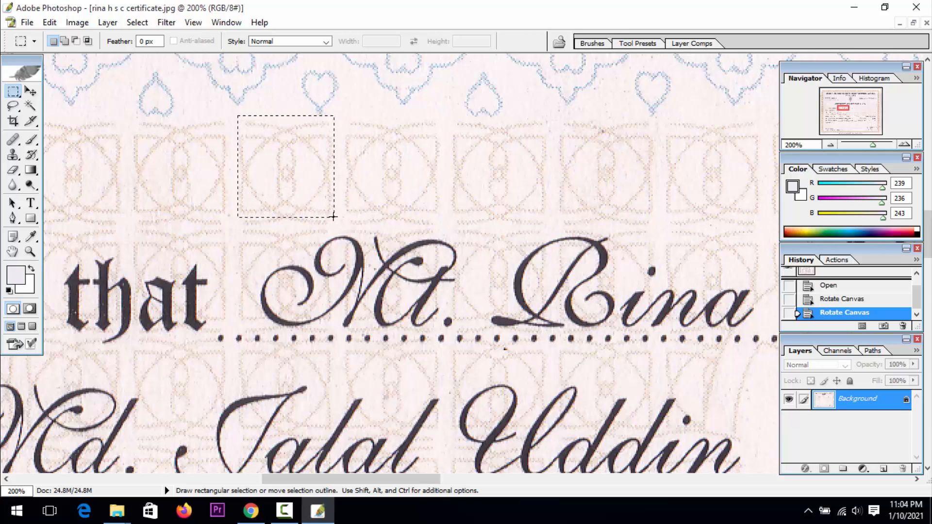
left_click_drag(334, 220, 333, 221)
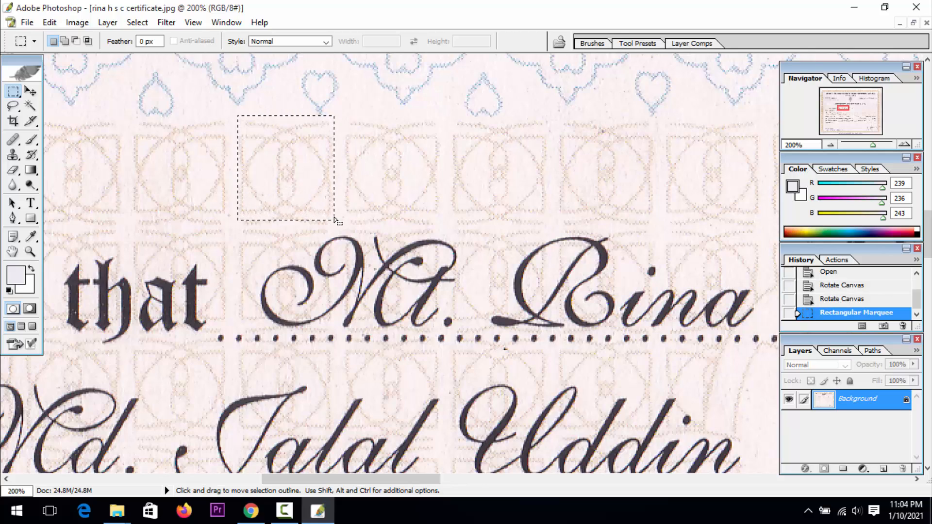
key("Down")
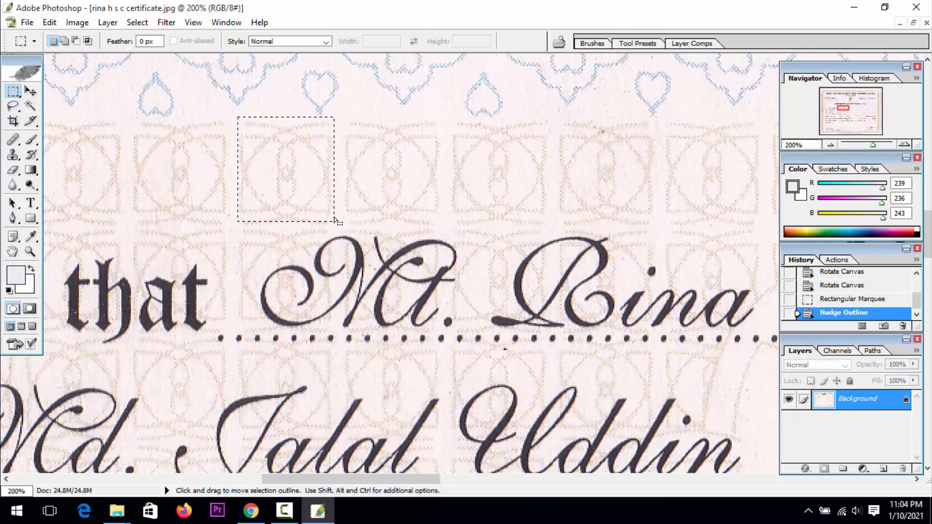
left_click(30, 92)
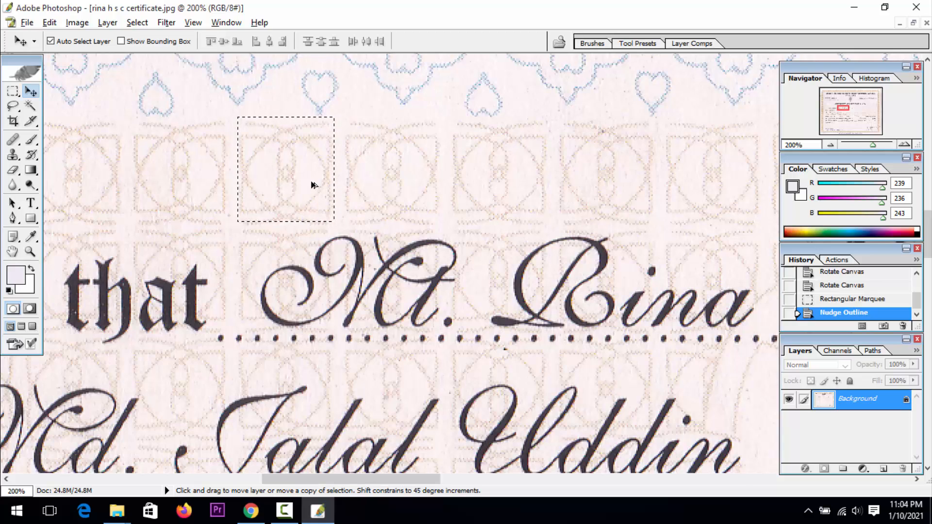
left_click_drag(302, 172, 298, 277)
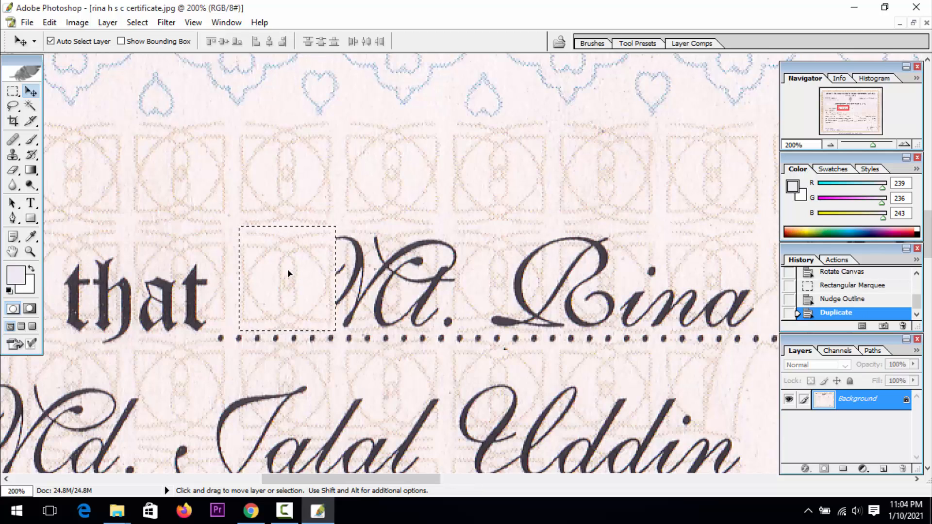
key("ctrl+d")
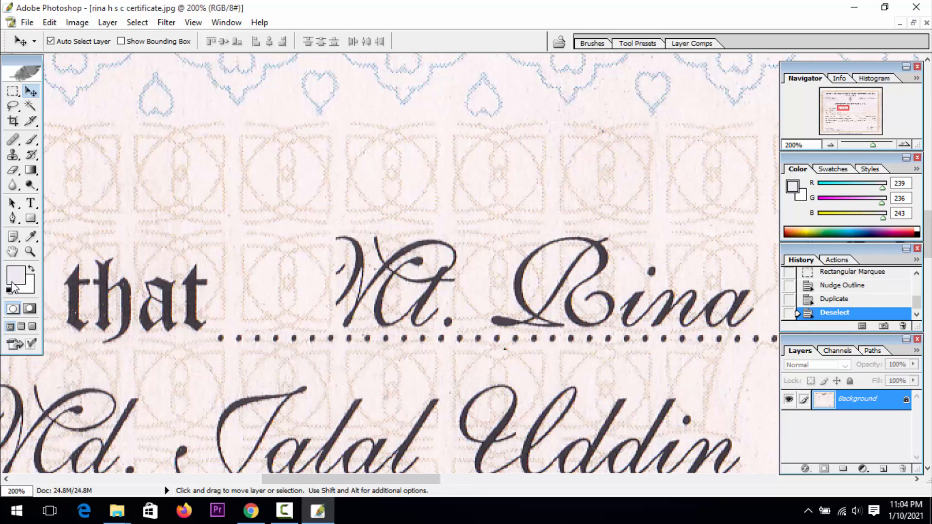
Select the clean background tile above the rest of the holder's name prefix, duplicate it over those letters, and deselect
left_click(30, 251)
left_click(413, 287)
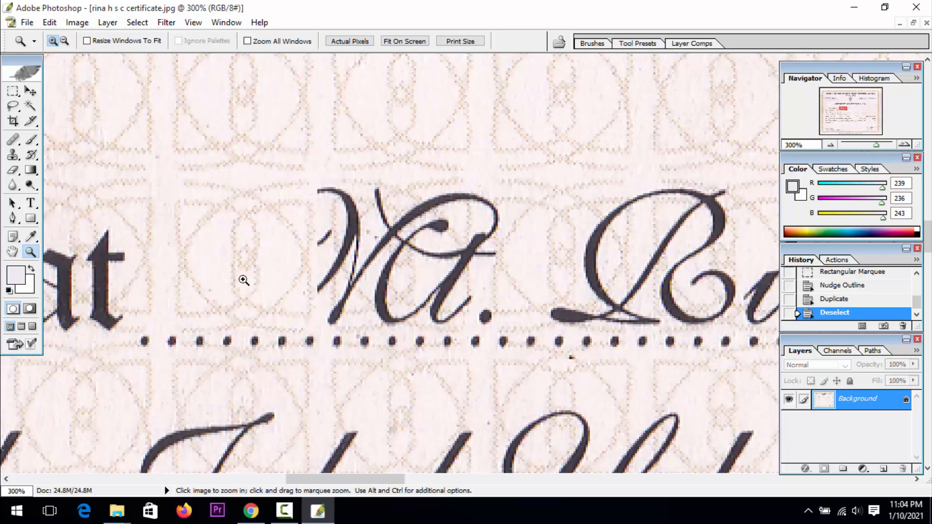
left_click(12, 251)
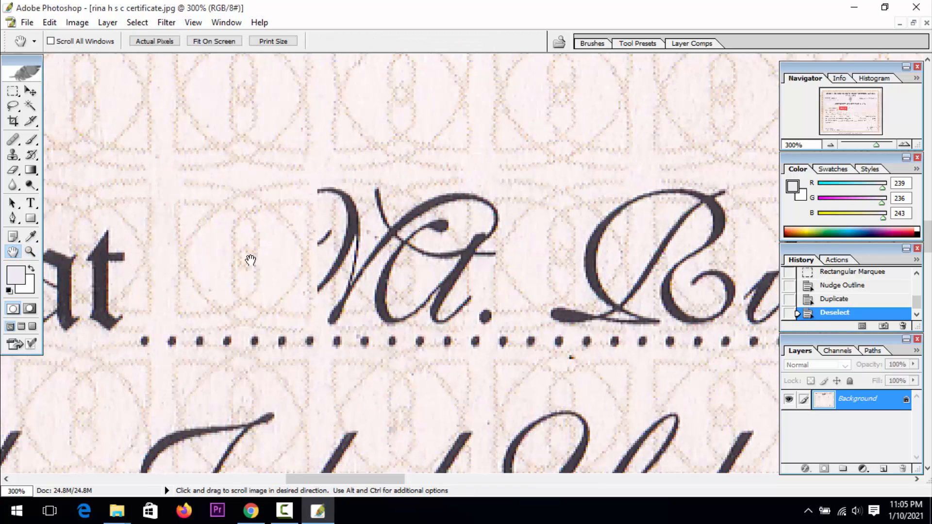
left_click_drag(250, 260, 170, 335)
left_click(13, 91)
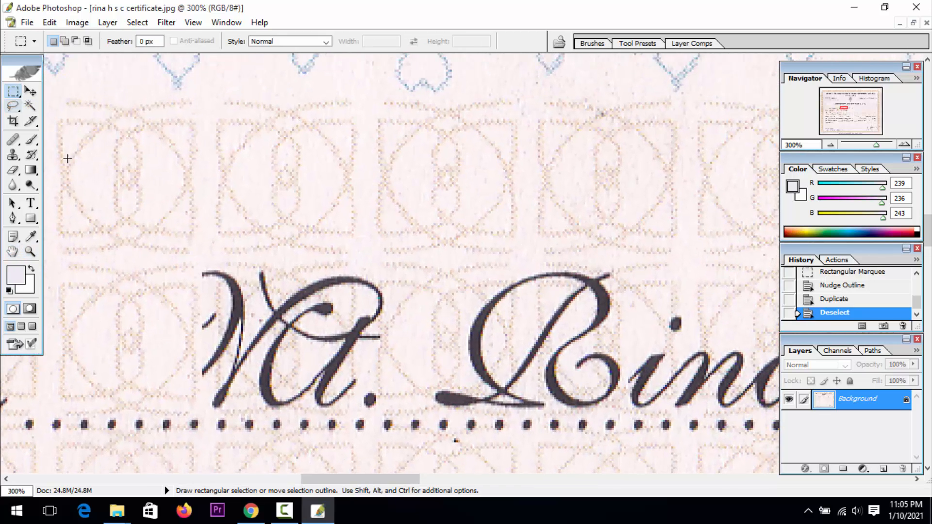
left_click_drag(379, 241, 372, 258)
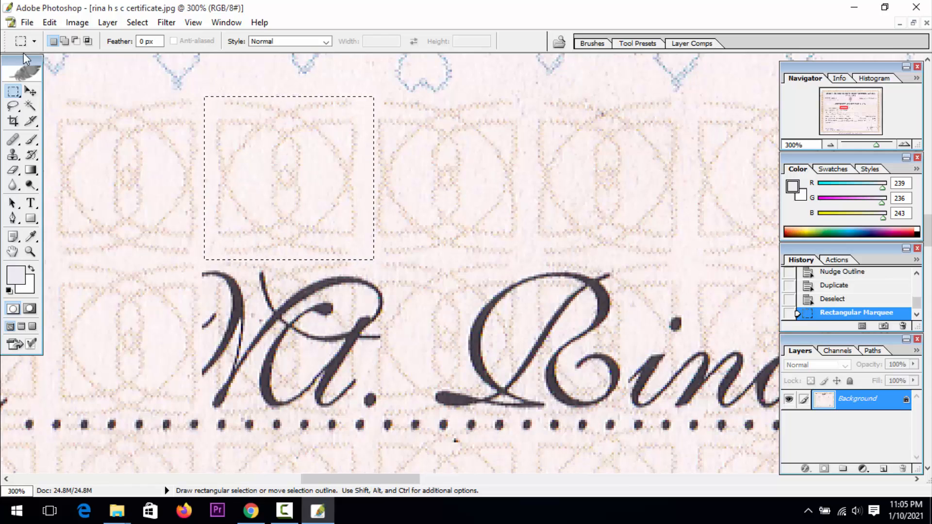
left_click(30, 90)
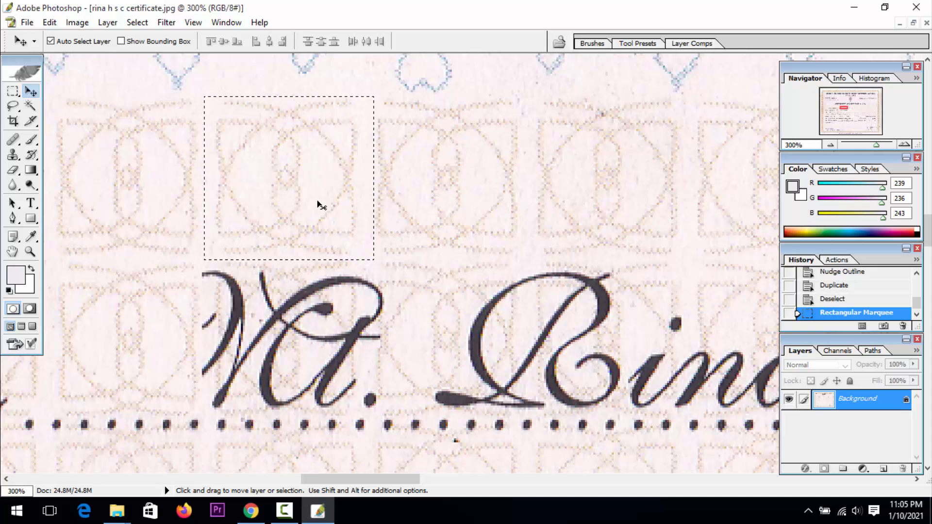
key("alt")
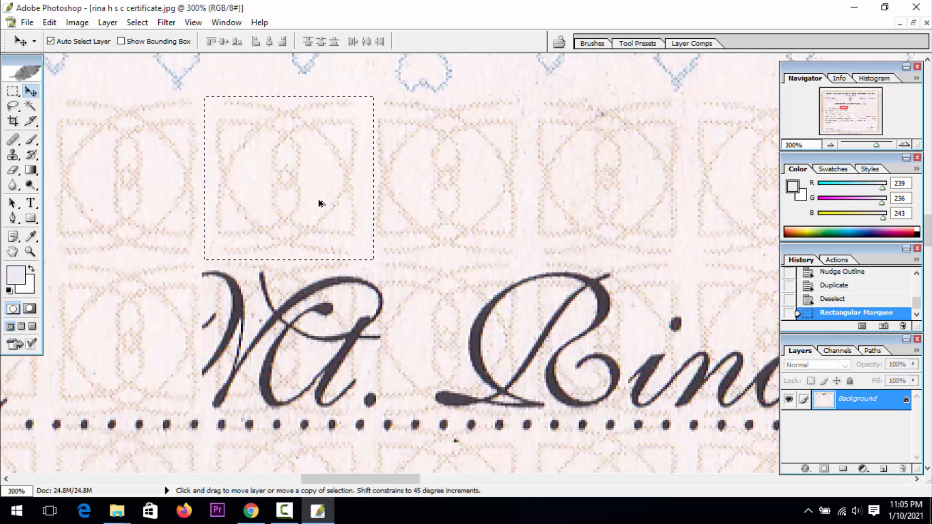
left_click_drag(318, 202, 323, 348)
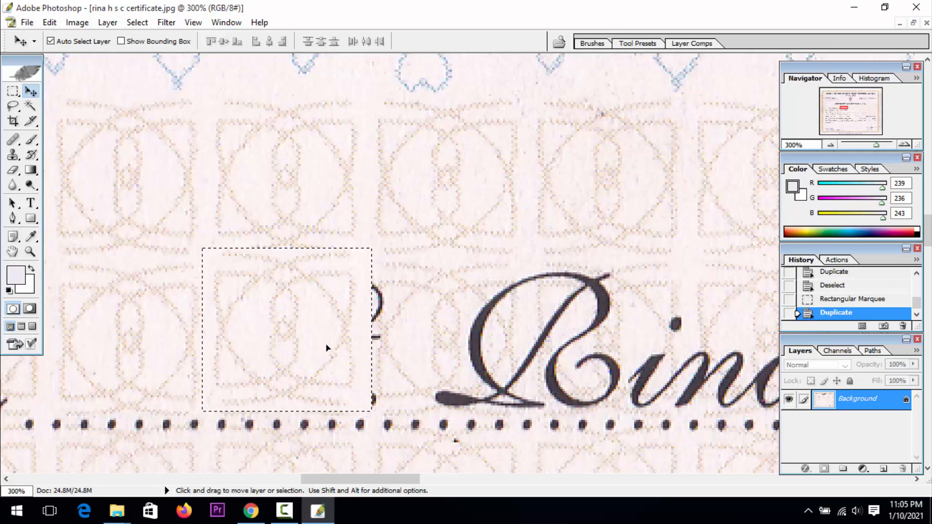
key("ctrl+d")
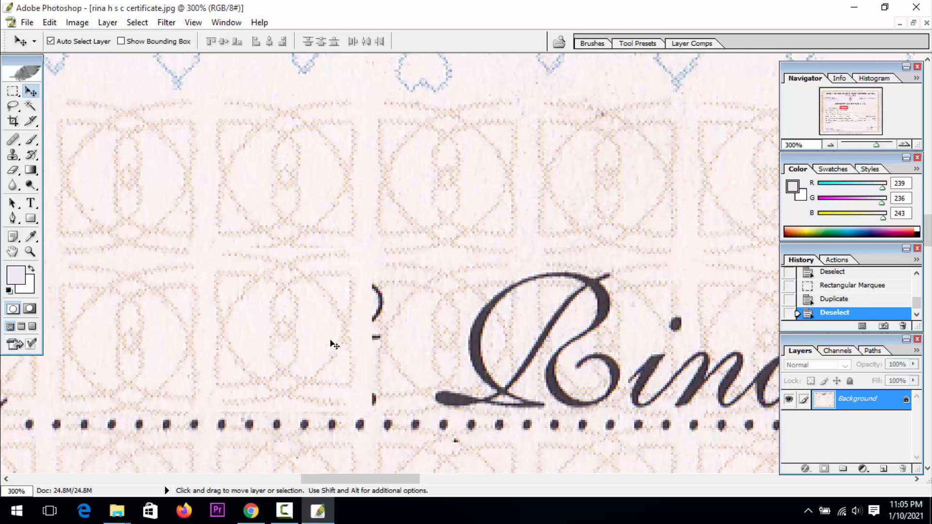
Select the next clean pattern tile, duplicate it over the prefix remnants and the opening stroke of the holder's first name, and deselect
key("space")
left_click_drag(455, 287, 286, 332)
left_click(21, 95)
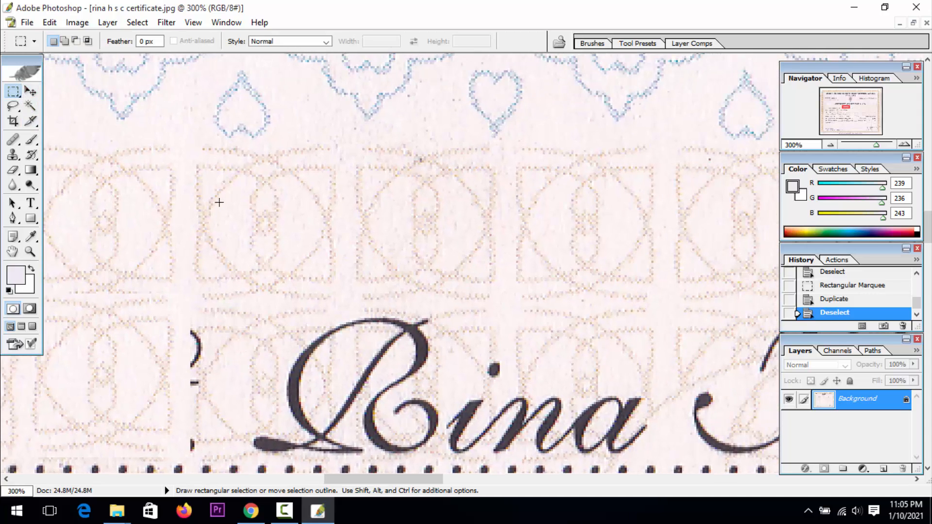
left_click_drag(190, 140, 344, 304)
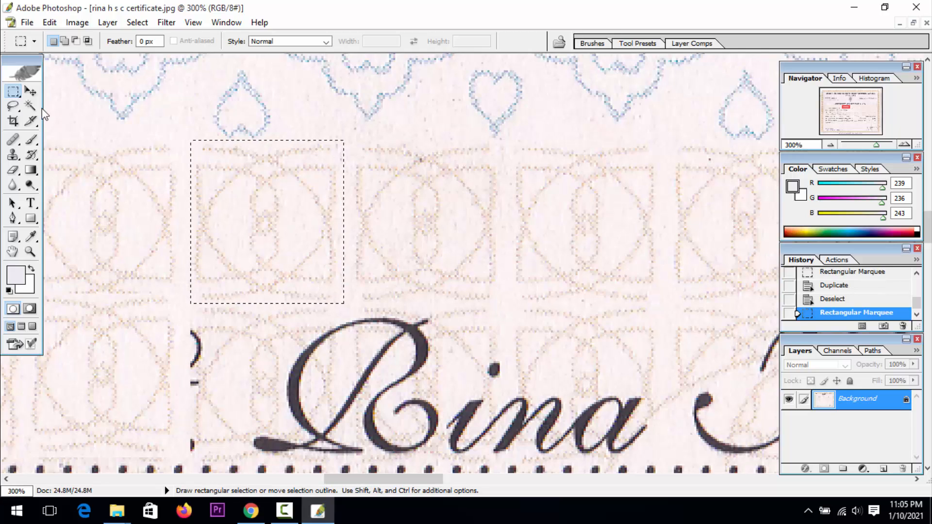
left_click(30, 90)
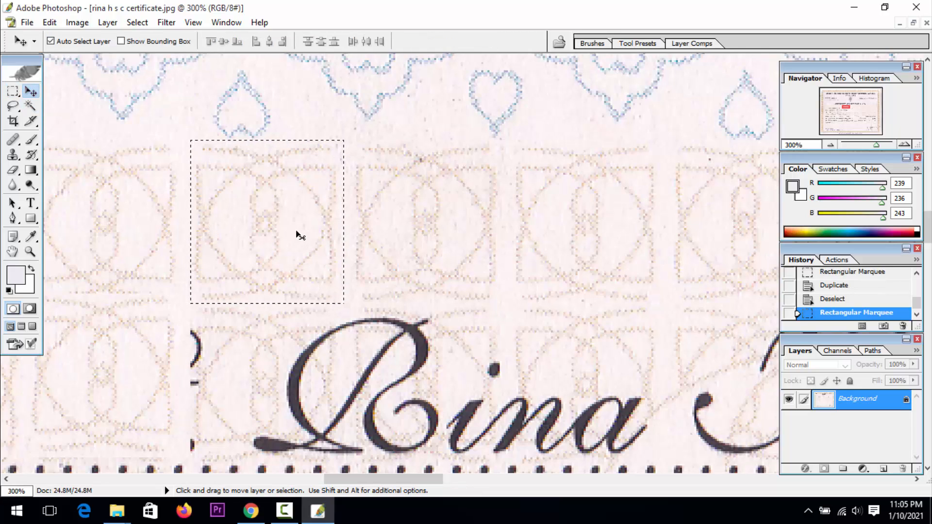
left_click_drag(299, 218, 279, 371)
key("ctrl+d")
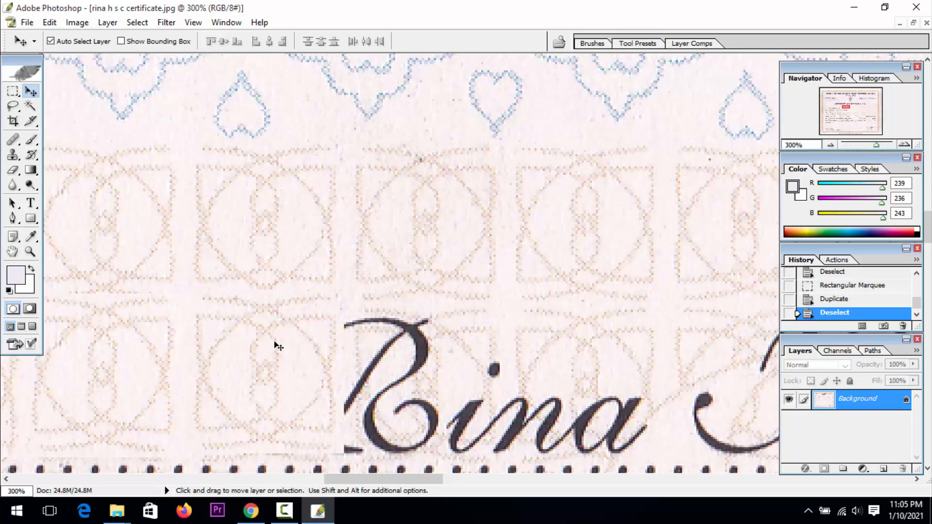
key("z")
left_click(359, 340, "alt")
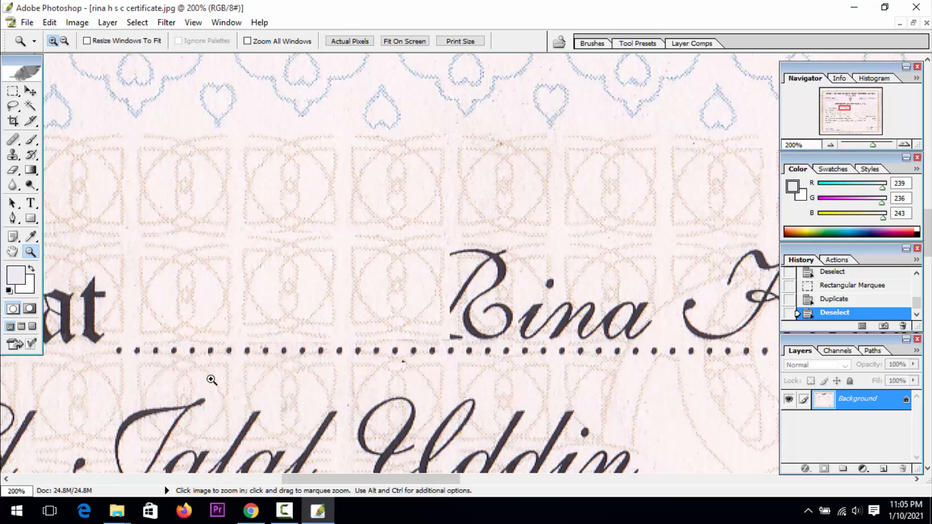
left_click(283, 510)
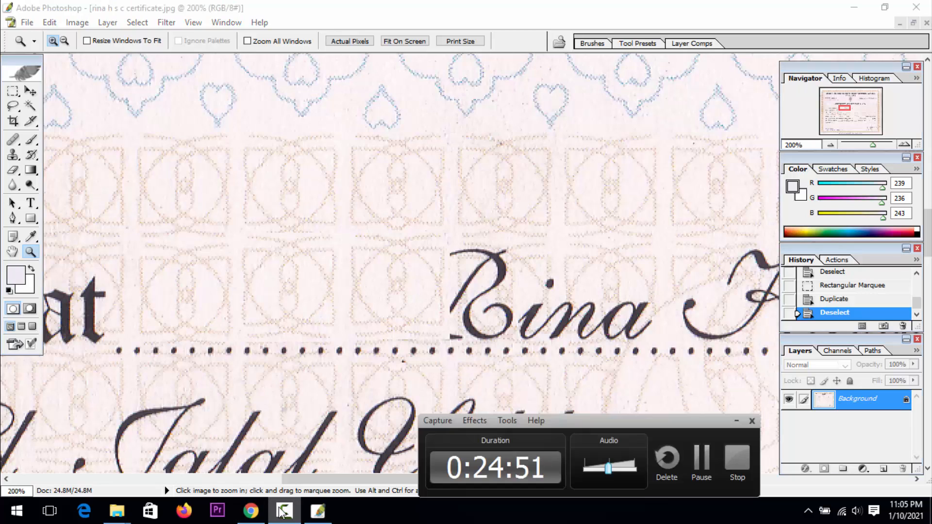
left_click(736, 420)
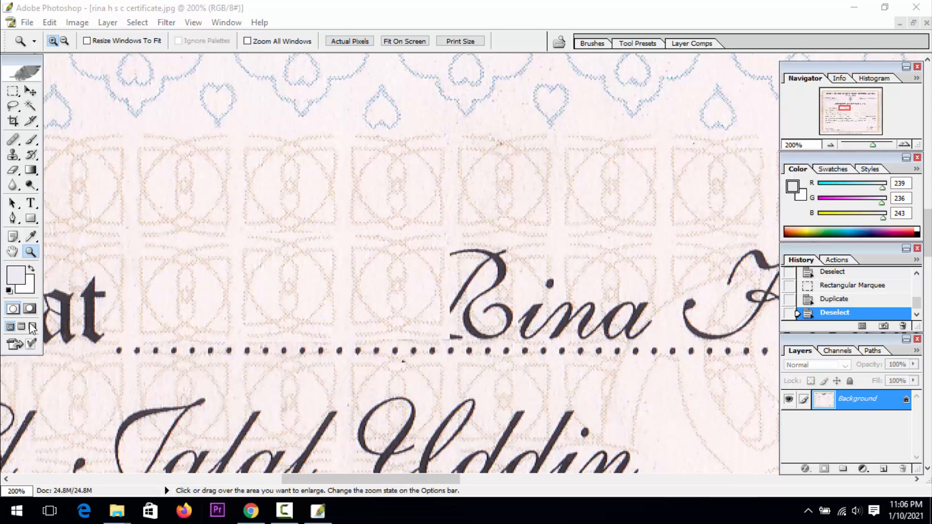
Examine the certificate's handwritten-style entries, from the holder's and parents' names to the college and roll number lines, at reduced zoom
left_click(17, 251)
left_click(10, 250)
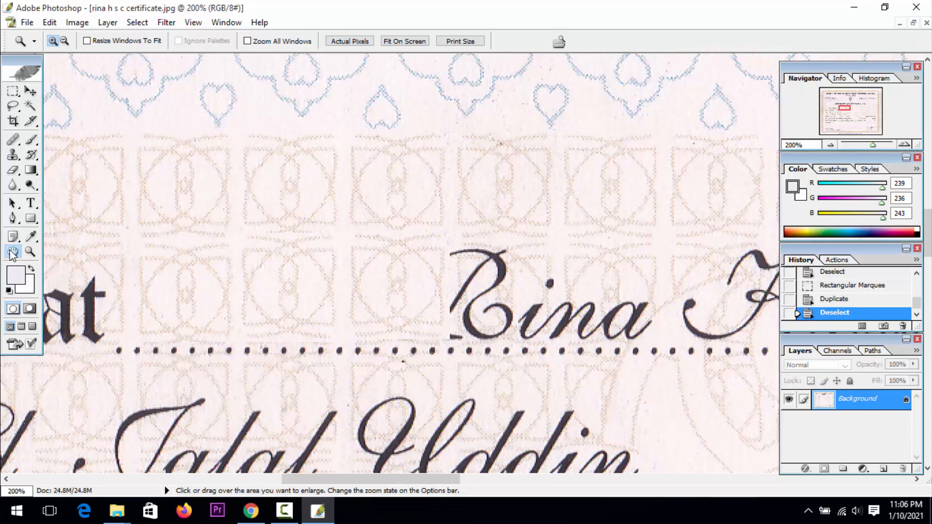
left_click_drag(164, 307, 463, 221)
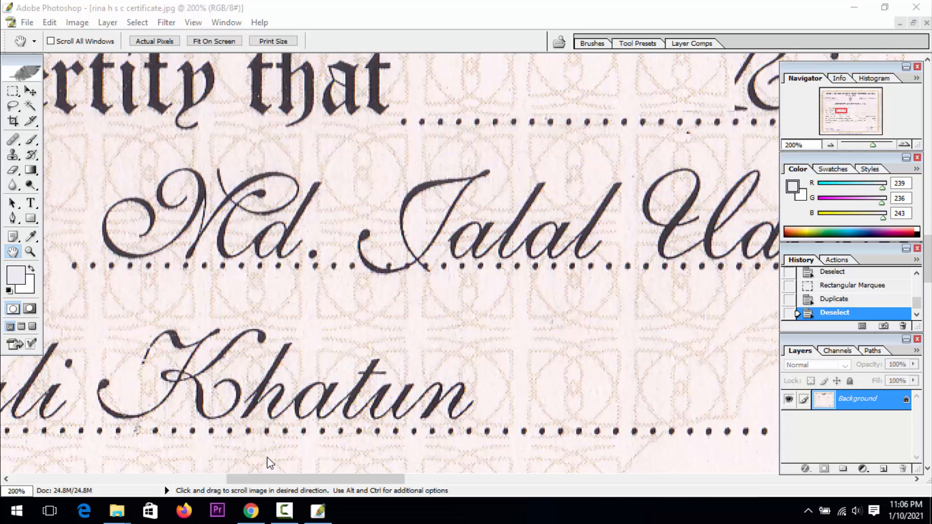
left_click(30, 252)
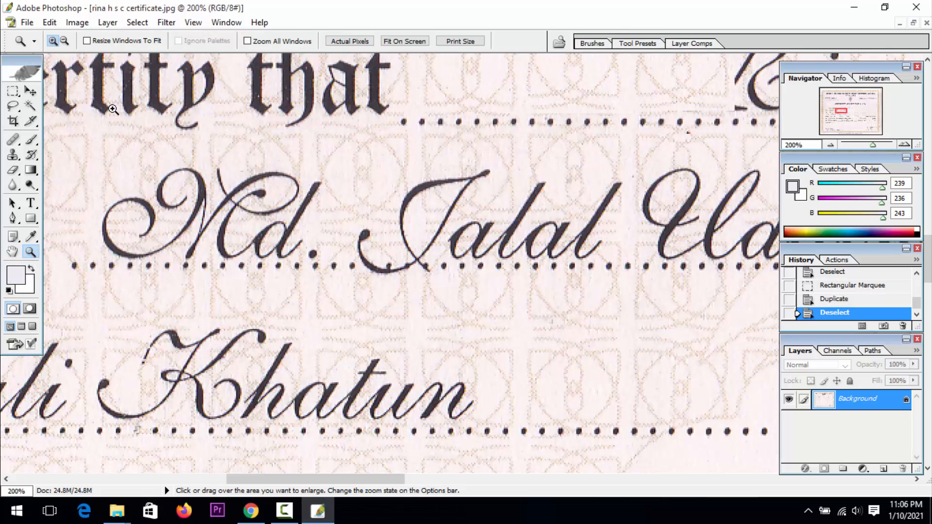
left_click(65, 41)
left_click(257, 245)
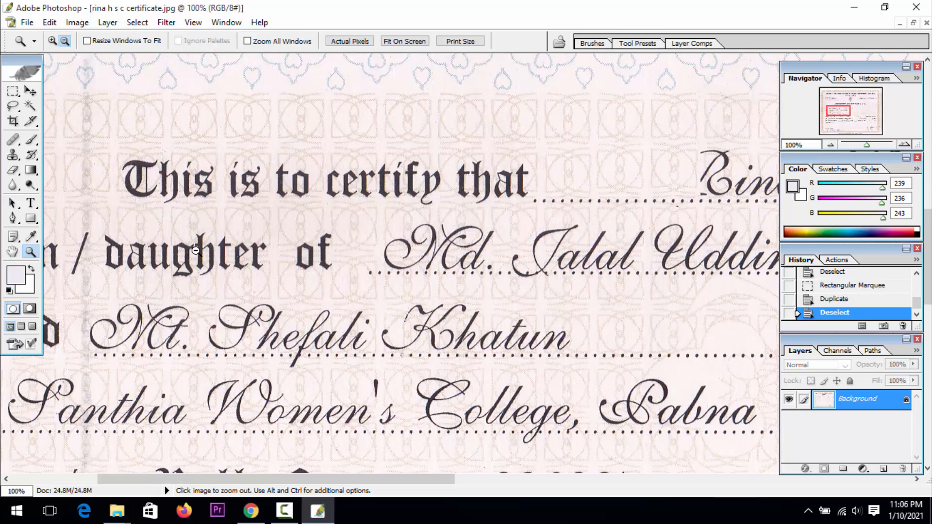
left_click(12, 251)
left_click_drag(274, 266, 111, 267)
left_click_drag(569, 265, 382, 244)
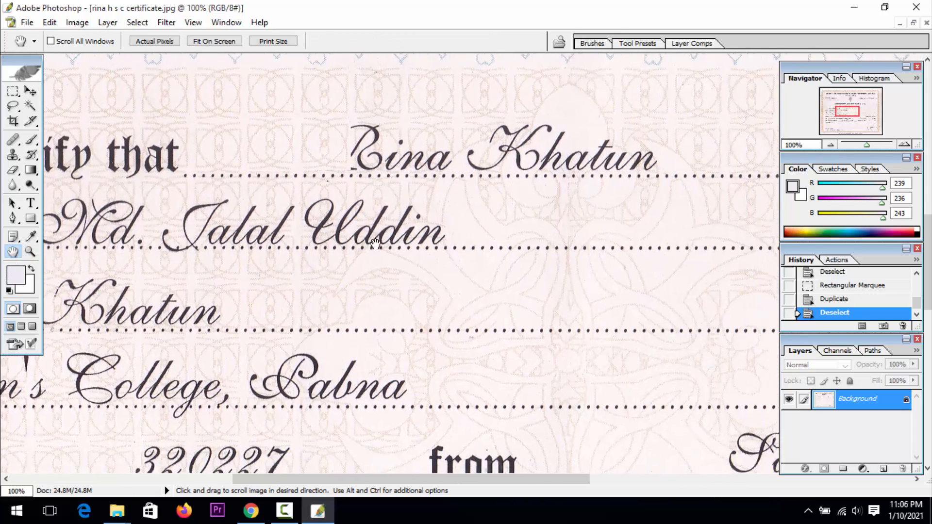
left_click_drag(306, 302, 453, 263)
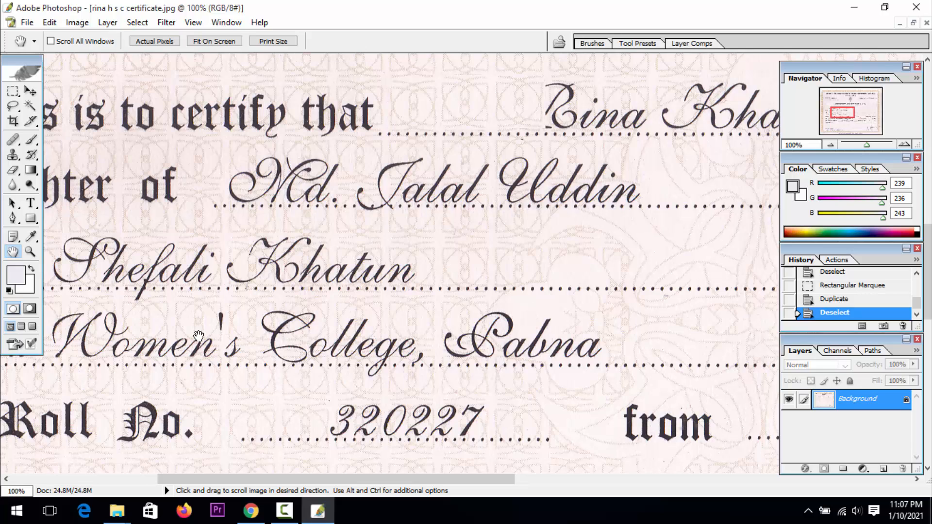
left_click_drag(211, 289, 330, 272)
left_click_drag(121, 278, 172, 272)
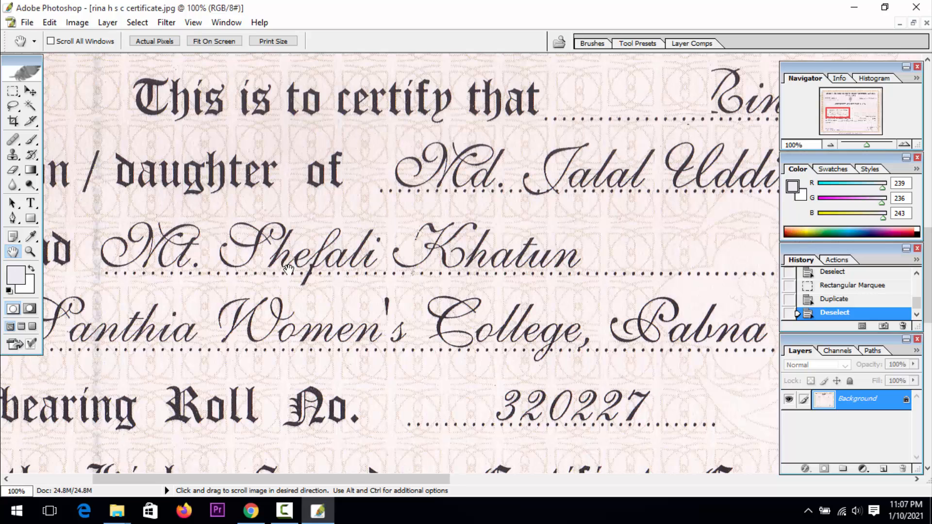
left_click(30, 251)
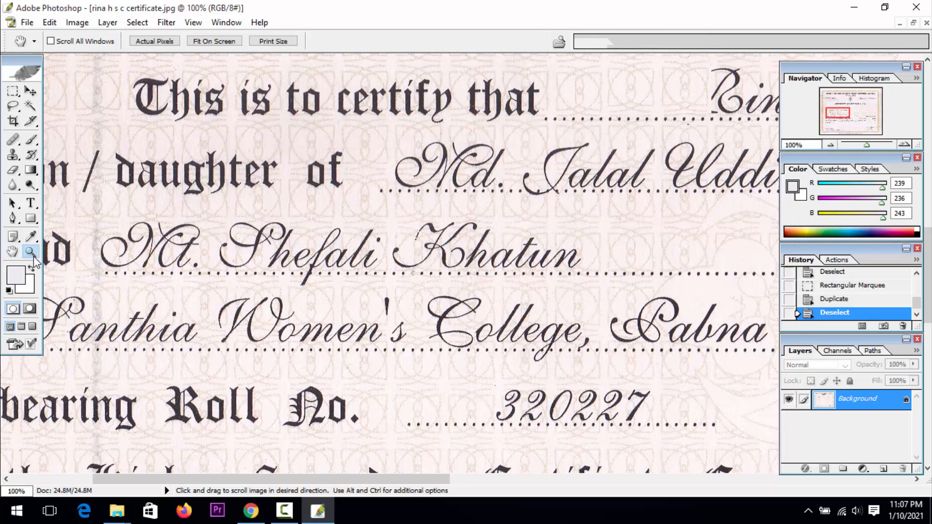
left_click(286, 280, "alt")
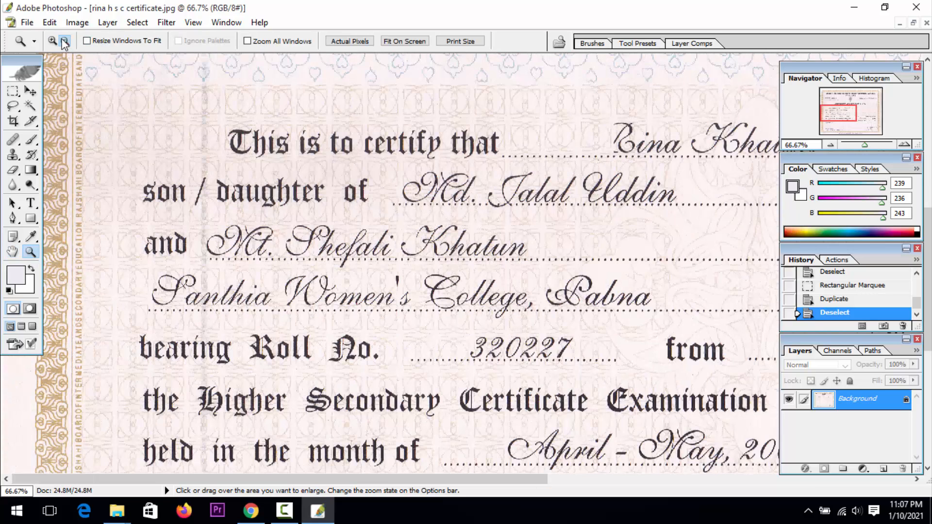
Trace the letter "a" in the first name on the "and" line with a closed Pen path and convert it to a selection
left_click(382, 275)
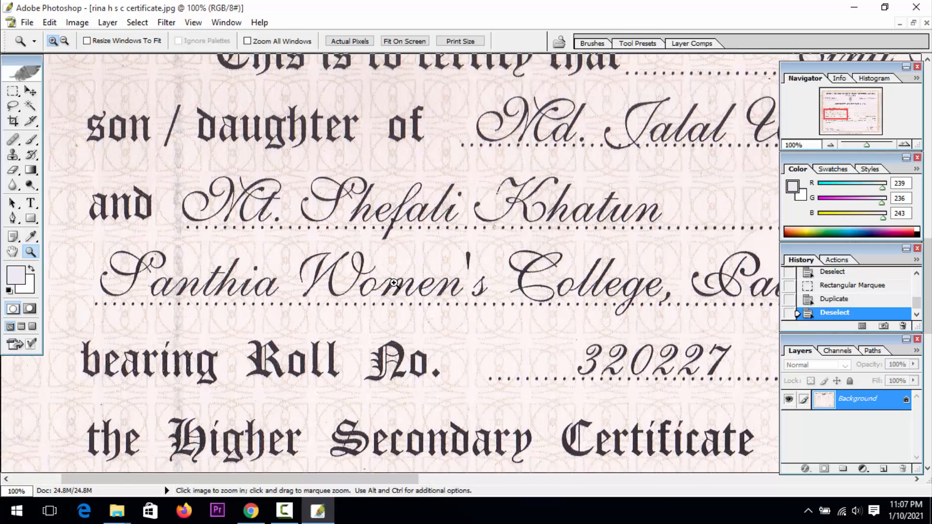
left_click(383, 276)
left_click(382, 275)
left_click(13, 251)
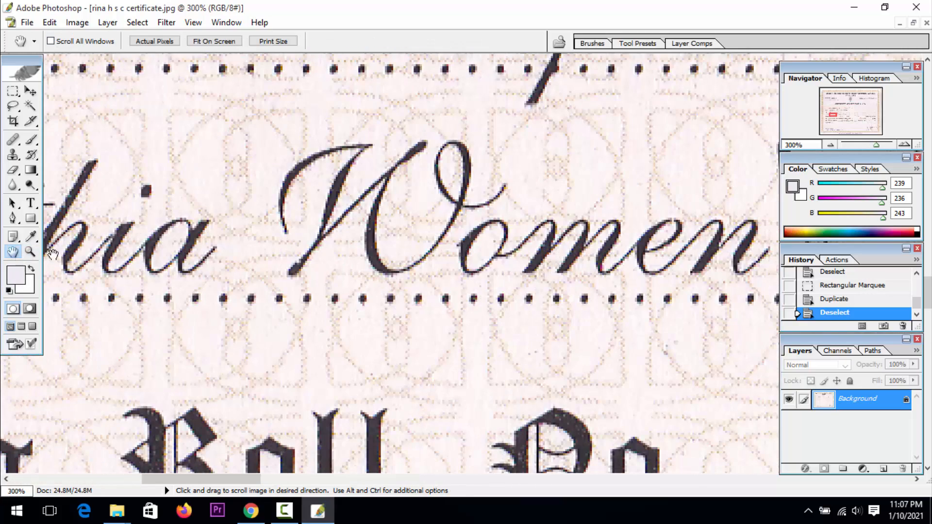
left_click_drag(298, 197, 103, 371)
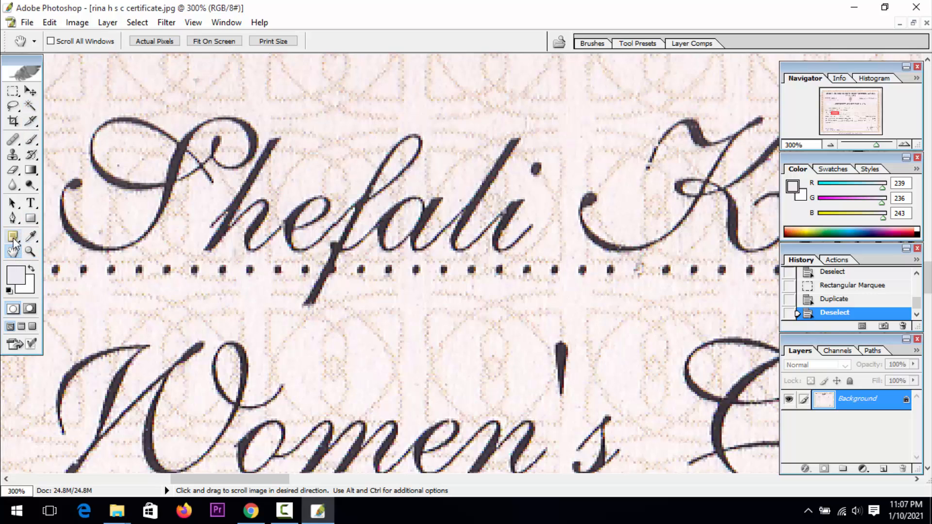
left_click(13, 218)
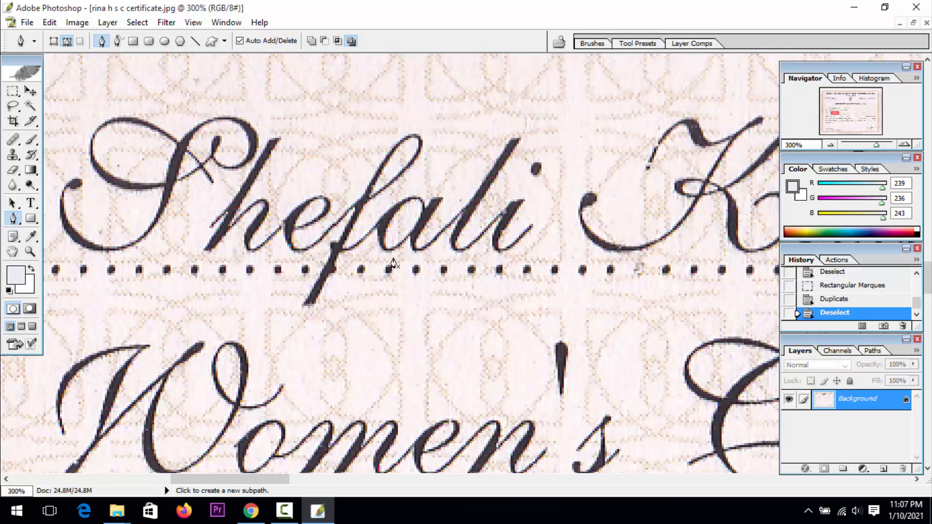
left_click(387, 255)
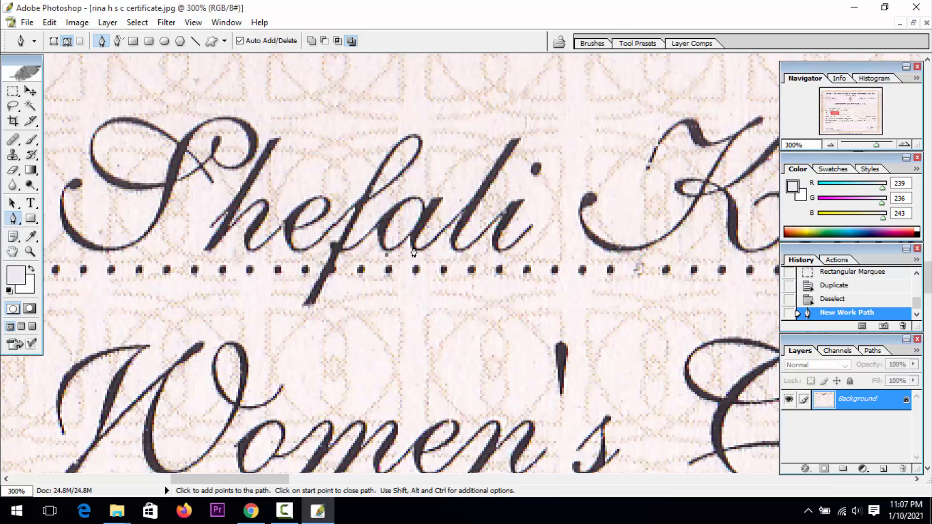
left_click_drag(412, 245, 427, 241)
left_click_drag(447, 204, 371, 243)
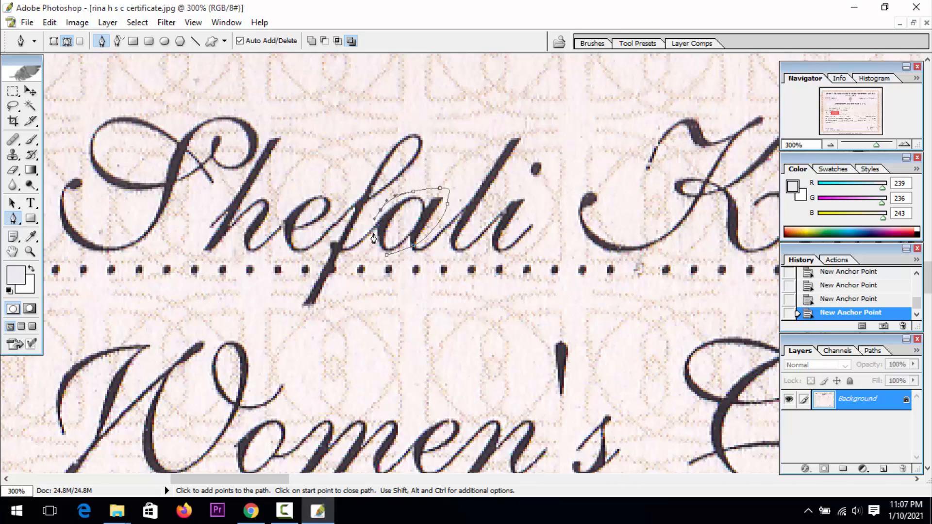
left_click(386, 254)
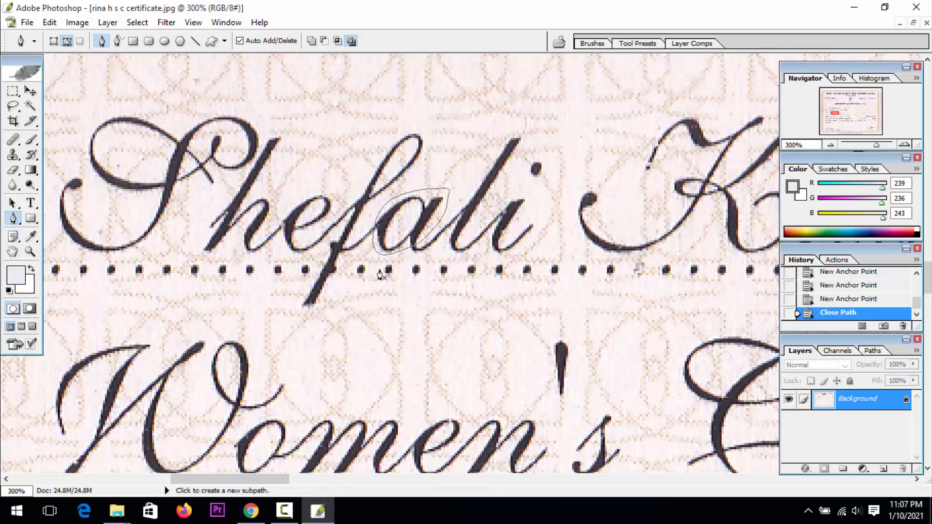
key("ctrl+Return")
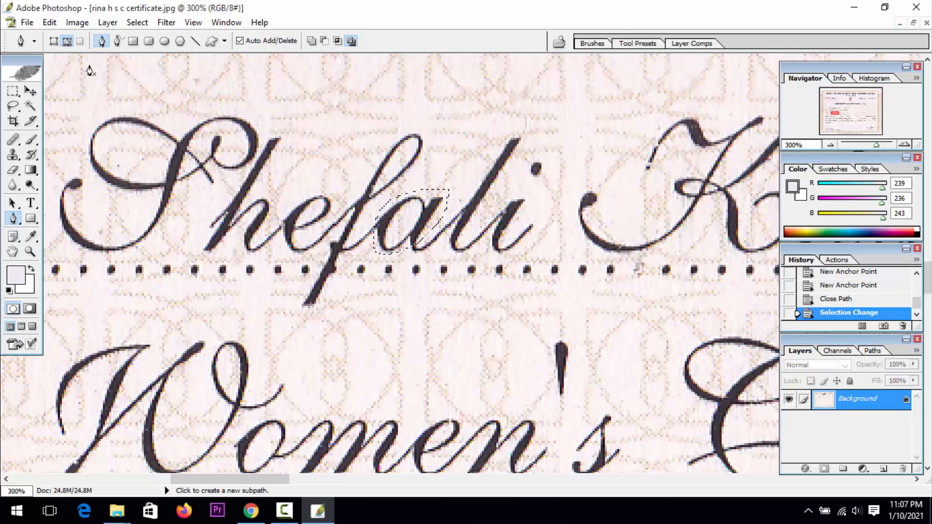
Duplicate the selected "a" over the letter "e" in the same name, and deselect
left_click(31, 91)
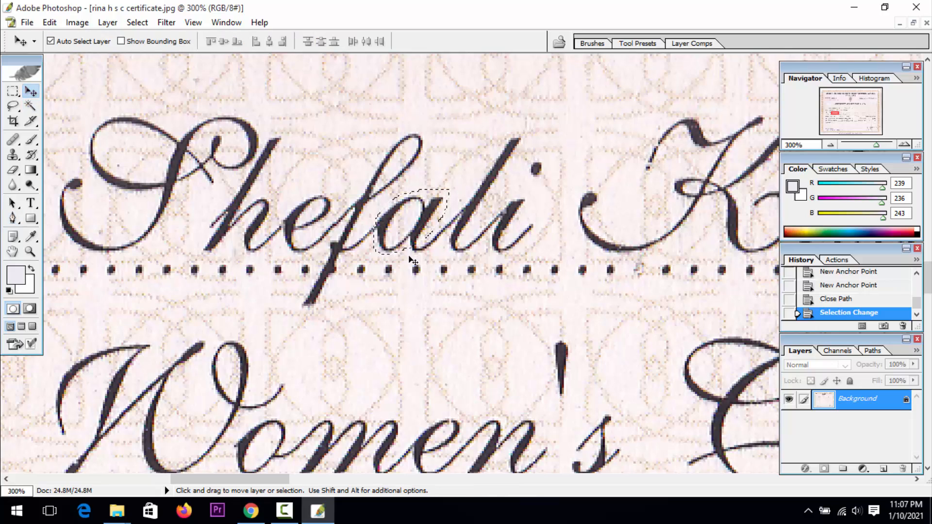
left_click_drag(397, 241, 298, 230)
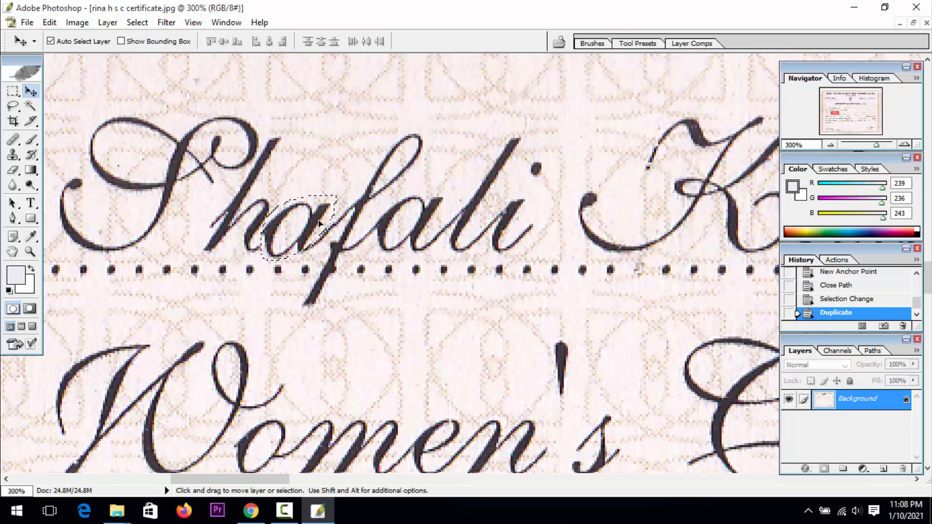
key("ctrl+d")
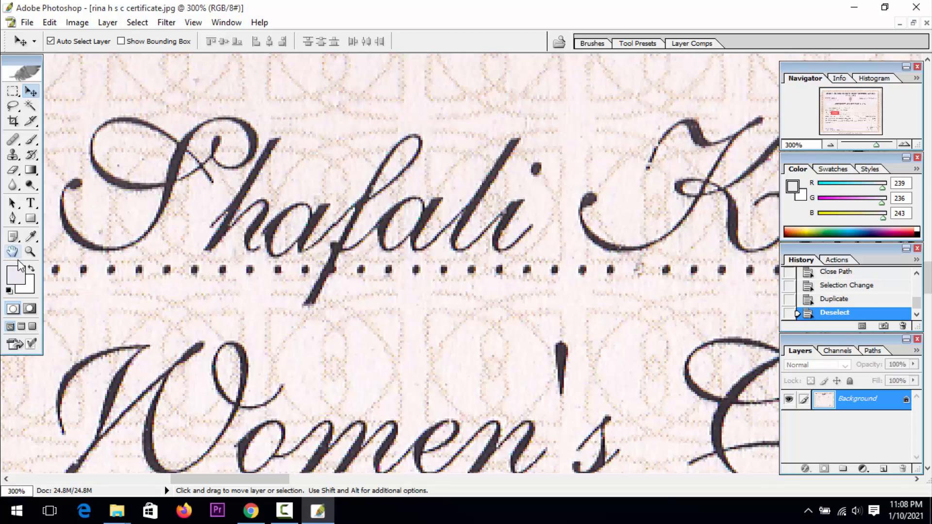
Examine the edited name lines in the context of the certificate's surrounding entries at 66.67% zoom
left_click(30, 251)
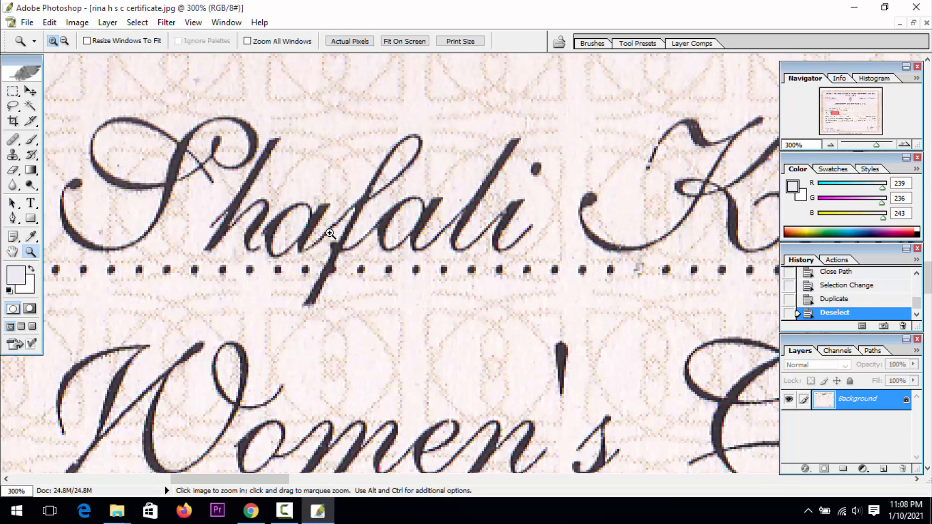
left_click(65, 41)
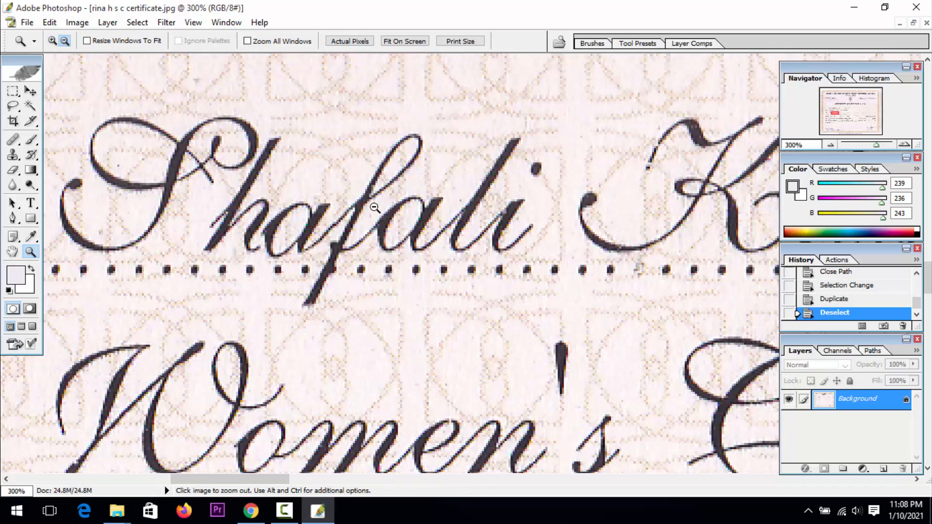
left_click(378, 209)
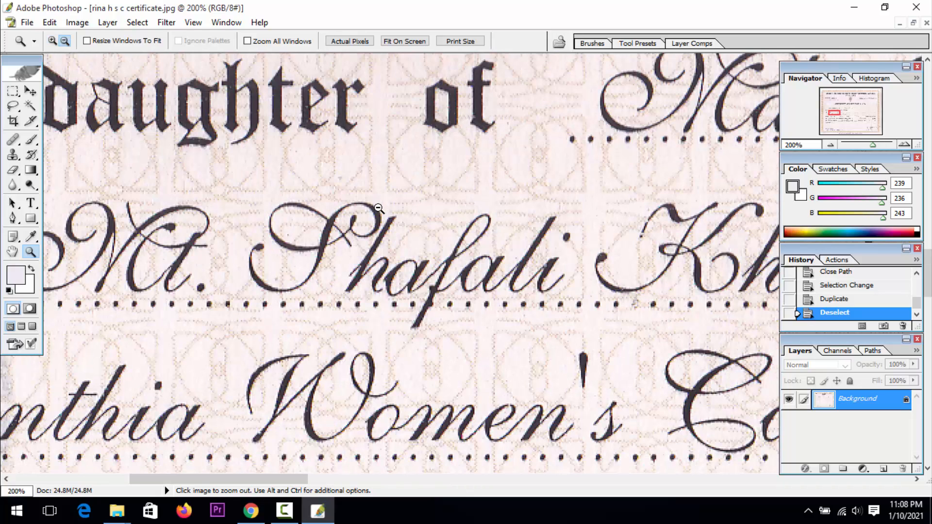
left_click(350, 245)
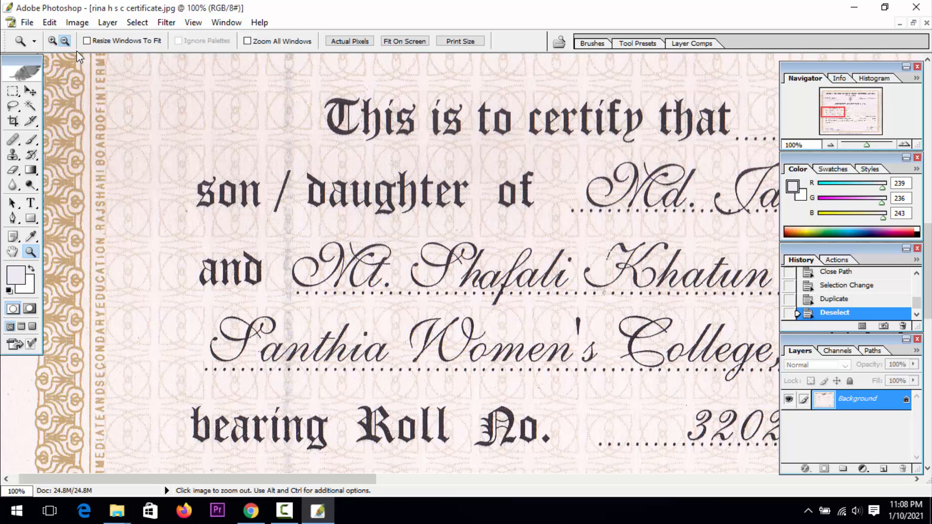
left_click(410, 273)
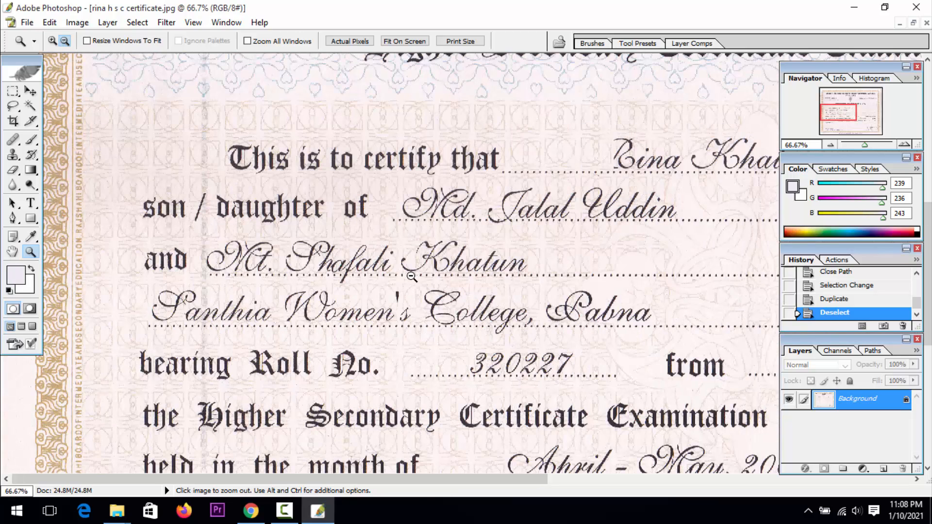
left_click(14, 256)
left_click_drag(439, 285, 220, 312)
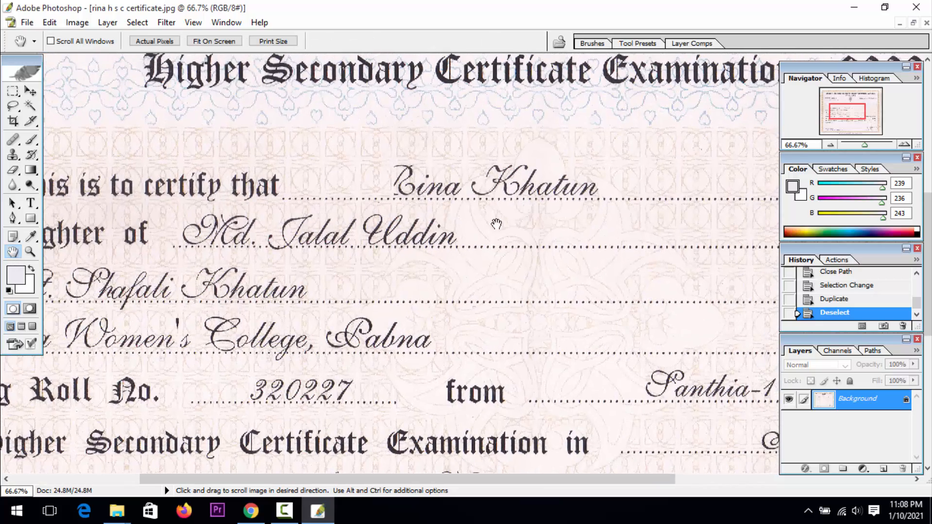
left_click_drag(234, 364, 302, 326)
left_click_drag(236, 273, 262, 265)
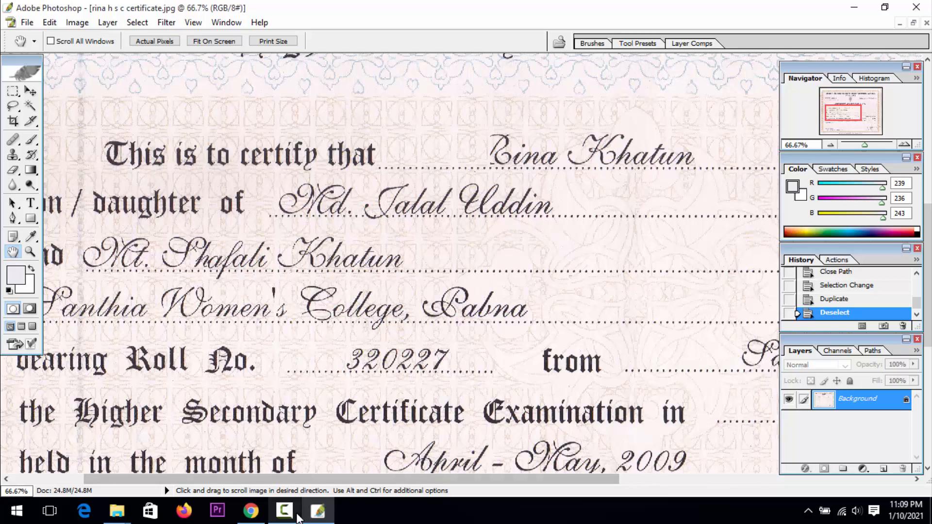
left_click(290, 512)
left_click(296, 517)
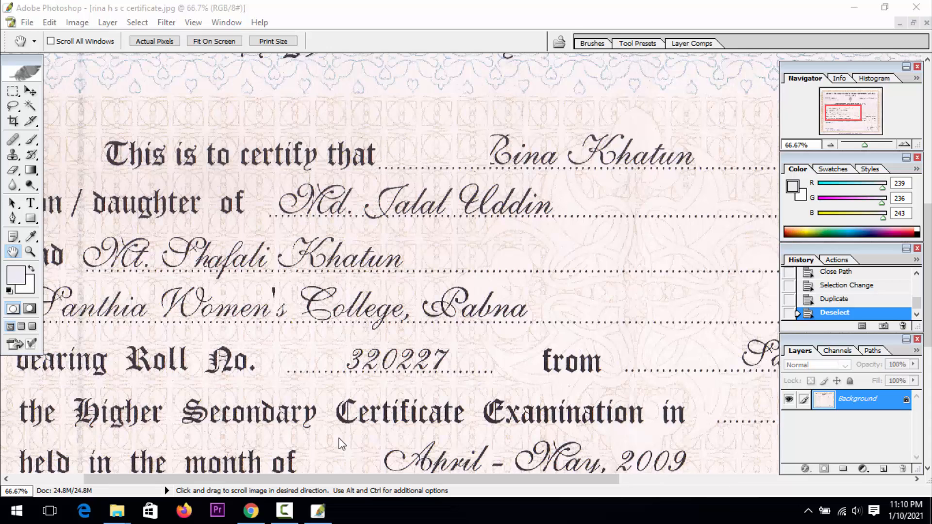
left_click(288, 510)
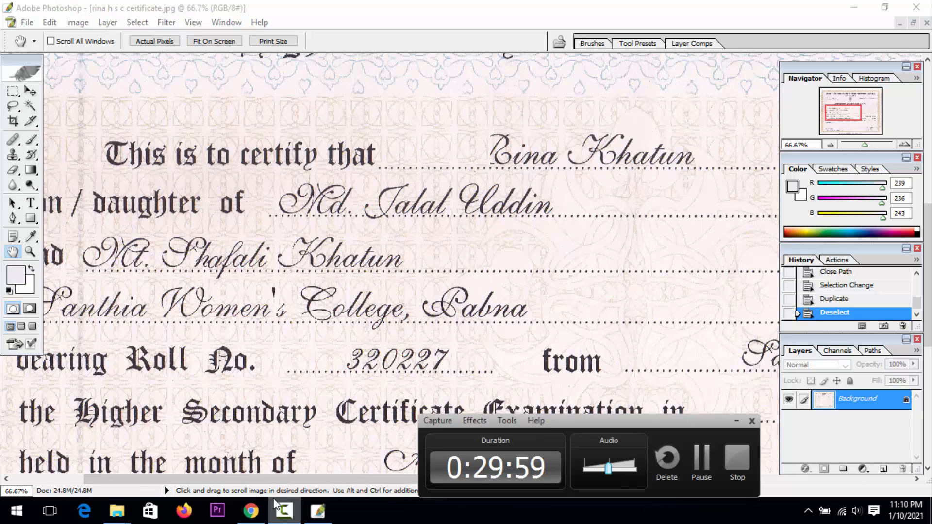
left_click(735, 421)
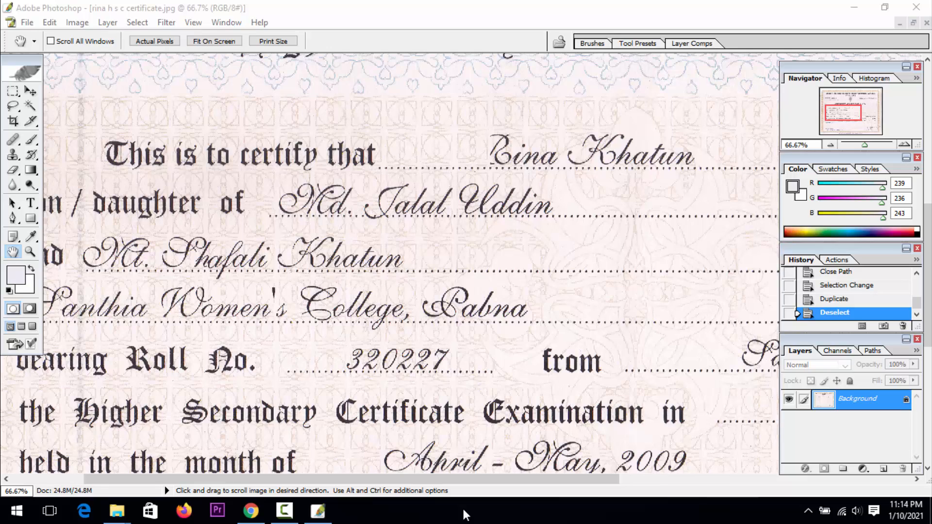
left_click(284, 510)
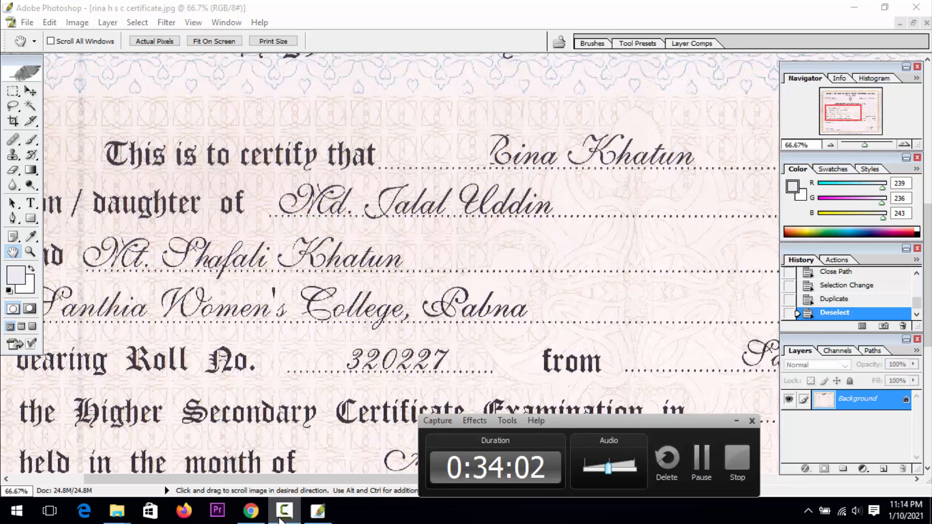
left_click(735, 421)
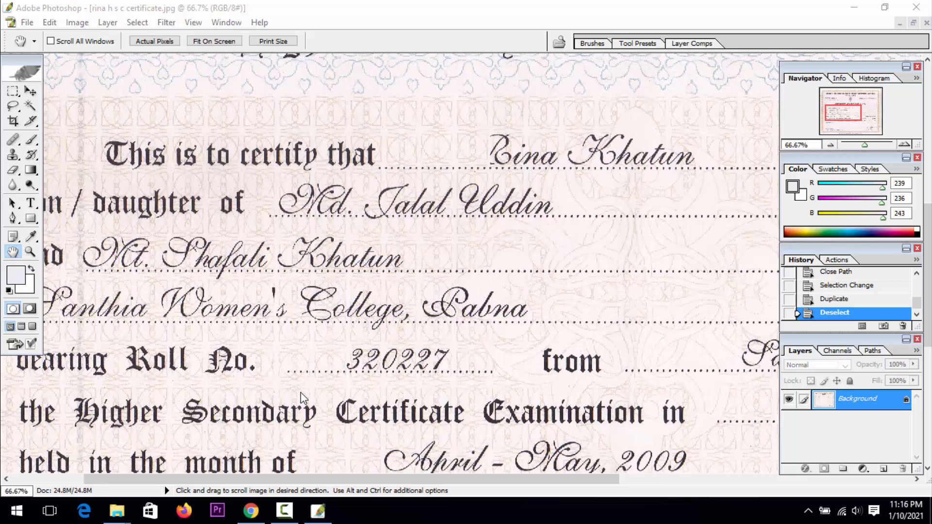
left_click(276, 518)
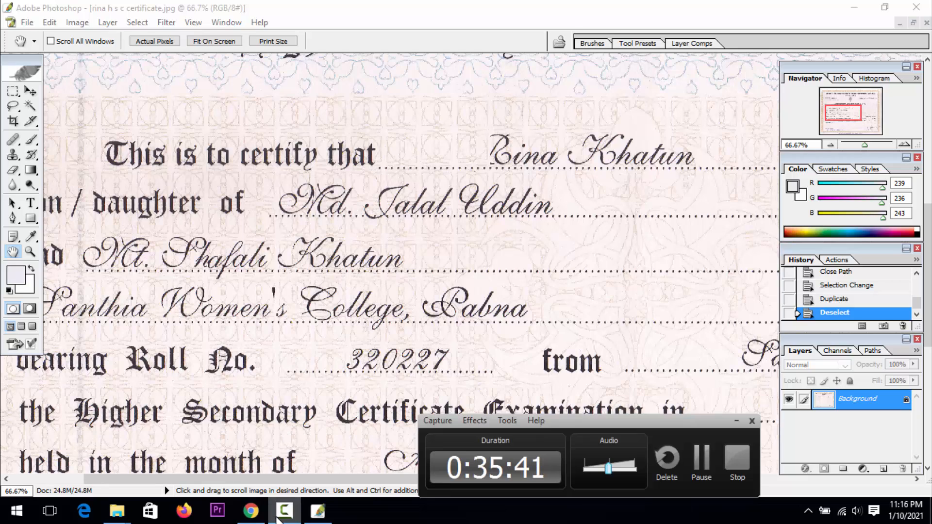
left_click(279, 511)
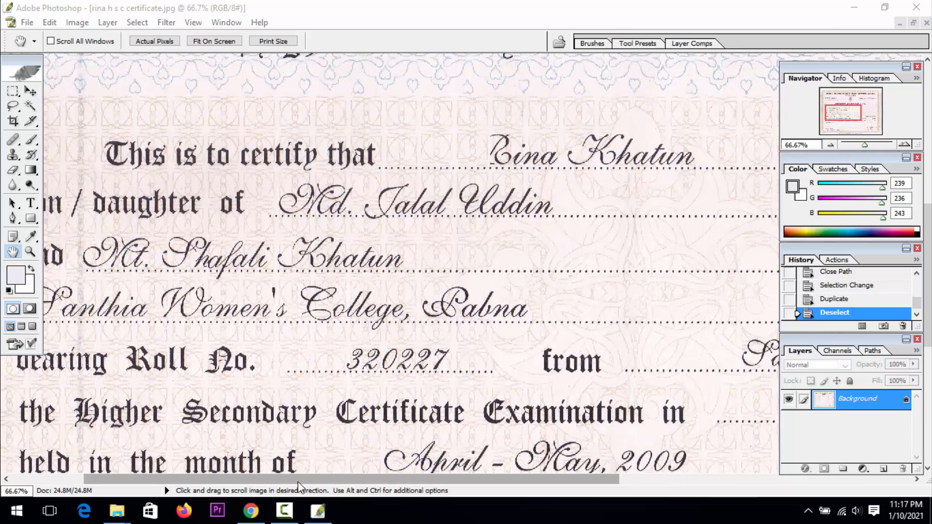
left_click(284, 511)
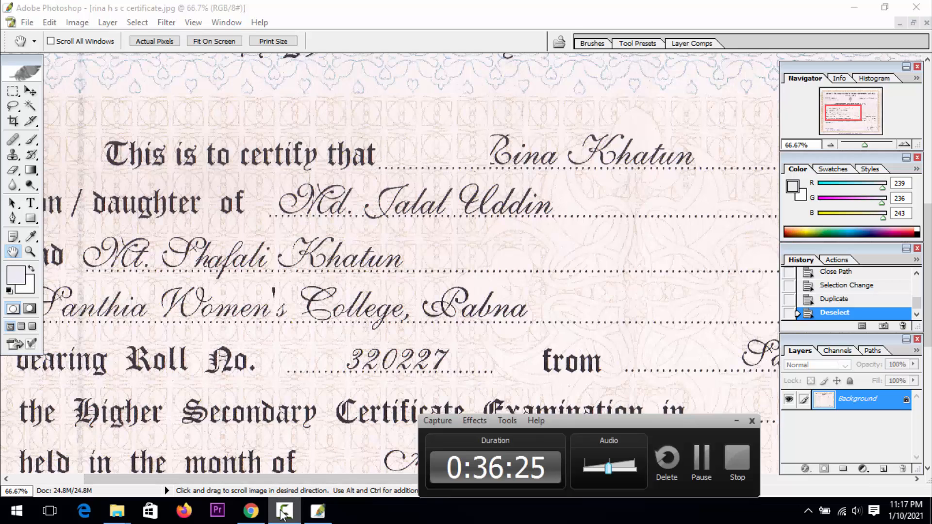
left_click(282, 514)
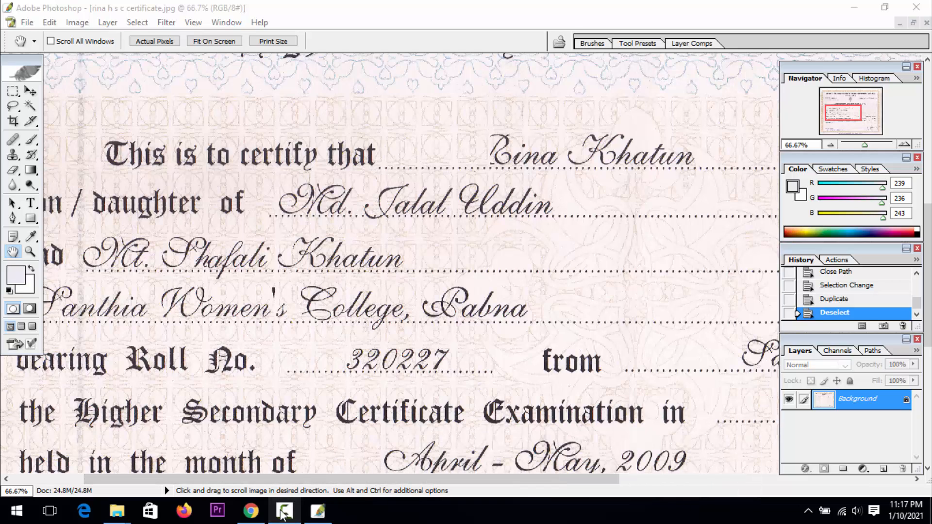
left_click(284, 511)
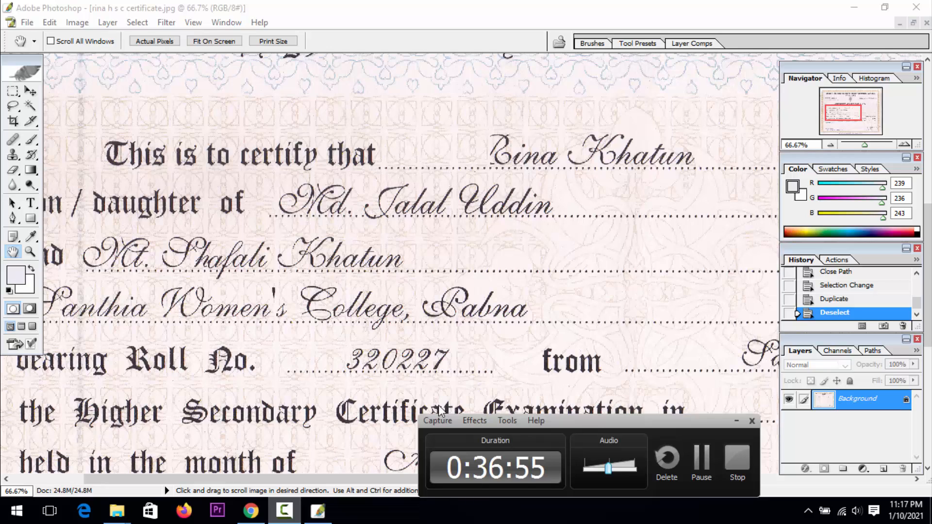
left_click(736, 420)
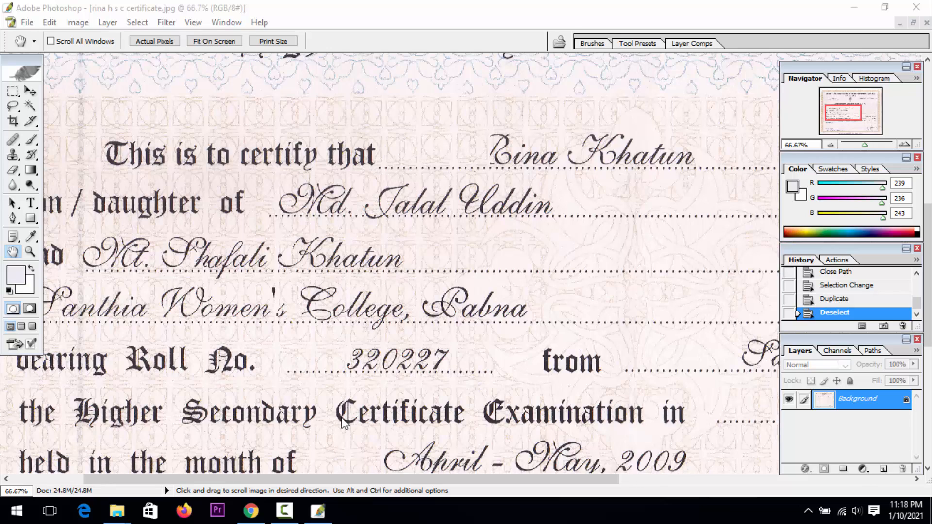
left_click(286, 513)
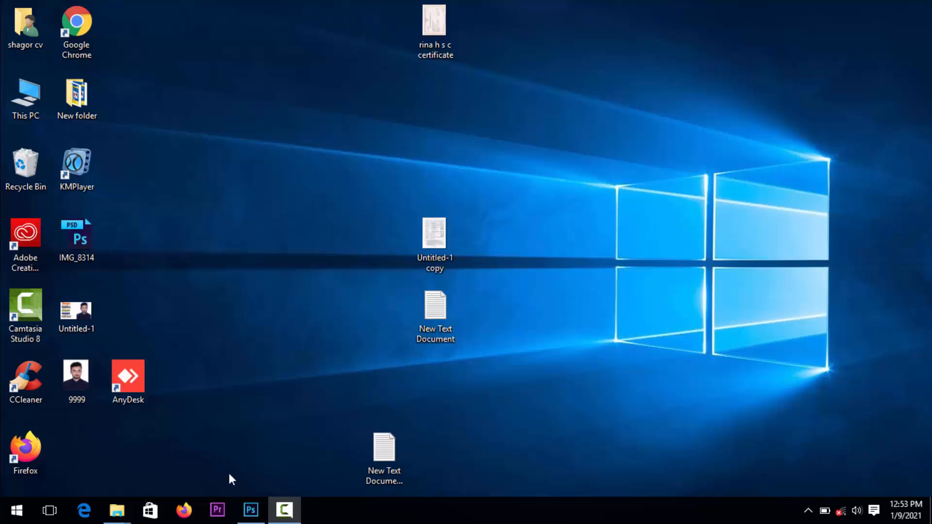
Open the photo IMG_6852 from the ESD-ISO (F:) drive in Photoshop
left_click(241, 514)
left_click(241, 514)
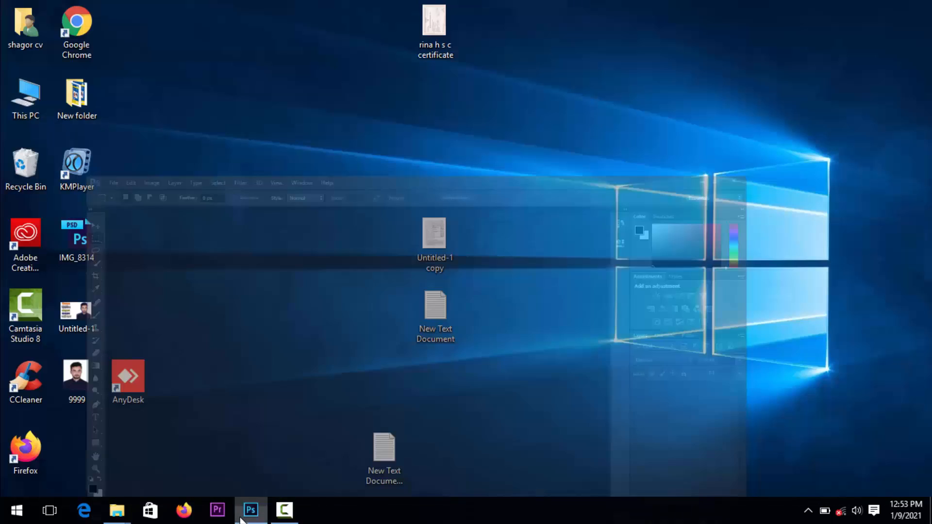
double_click(32, 103)
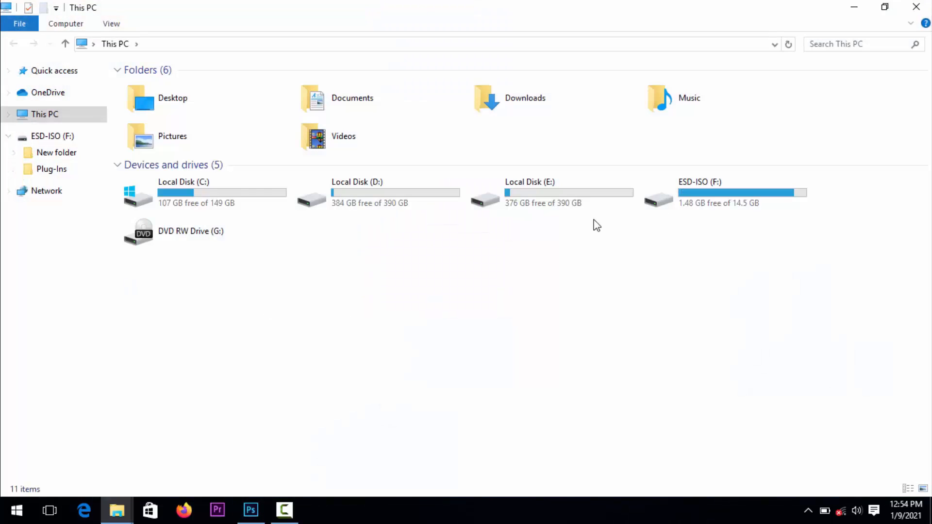
double_click(703, 202)
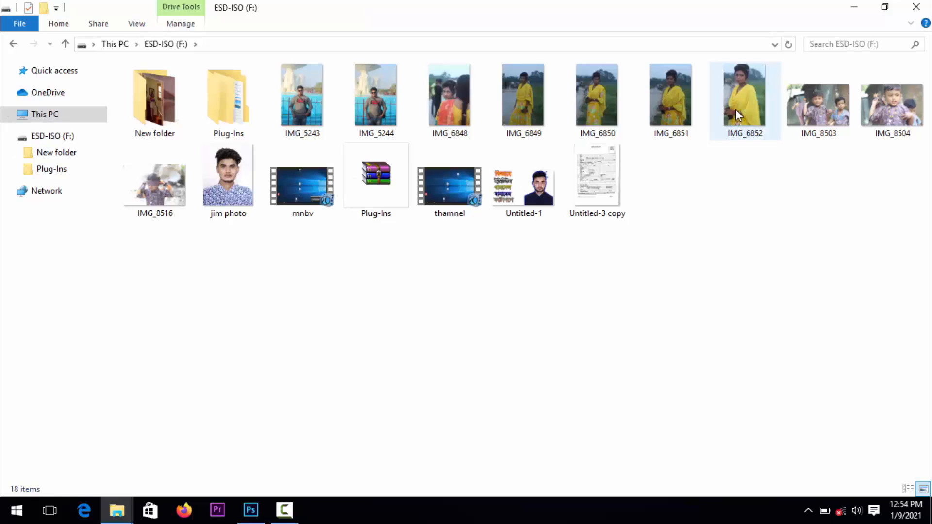
left_click_drag(735, 111, 280, 323)
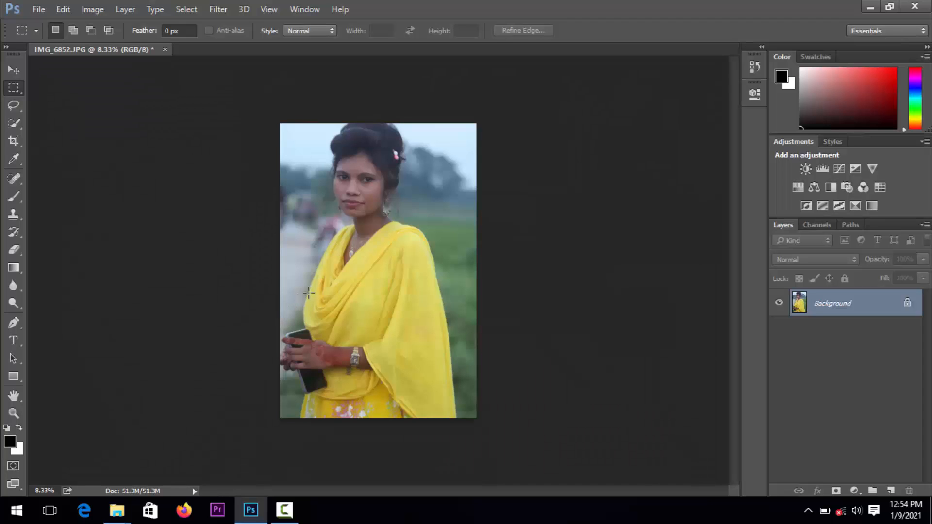
Examine the portrait's clothing, hands and face up close, then its overall framing at reduced zoom
left_click(13, 413)
left_click(328, 322)
left_click(329, 322)
left_click(328, 322)
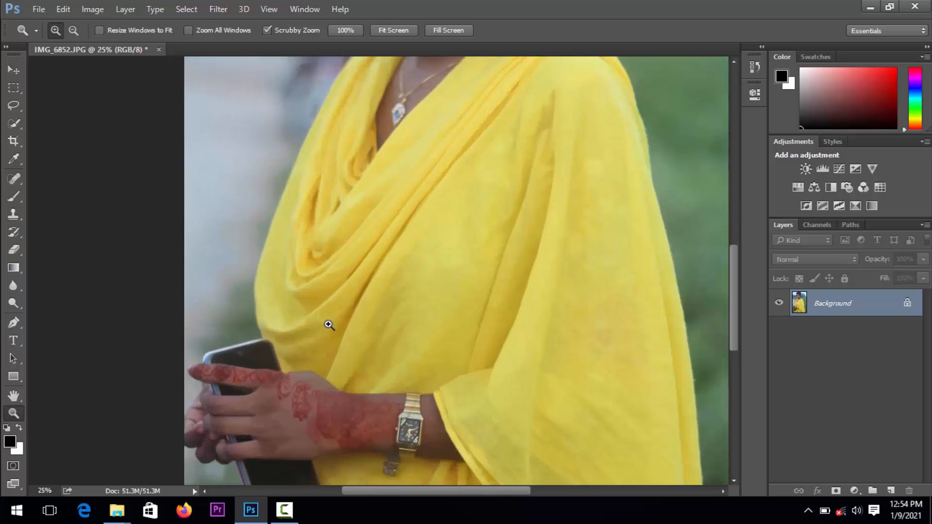
left_click(79, 359)
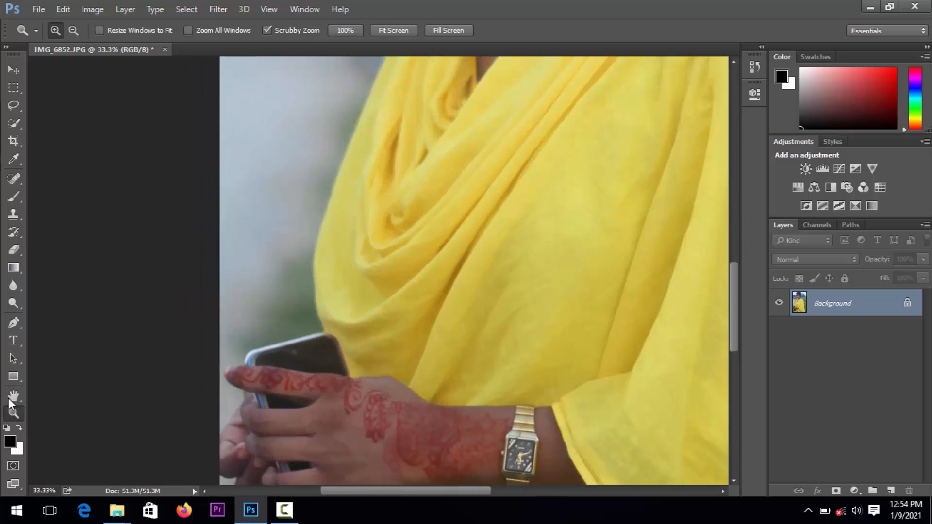
left_click(14, 395)
left_click_drag(183, 279, 183, 385)
left_click_drag(252, 307, 322, 191)
left_click_drag(310, 295, 343, 210)
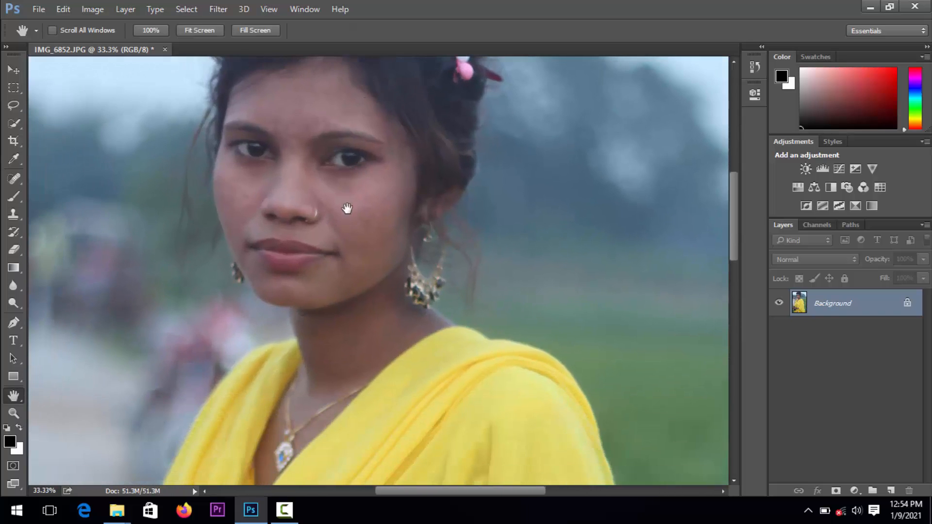
left_click(14, 414)
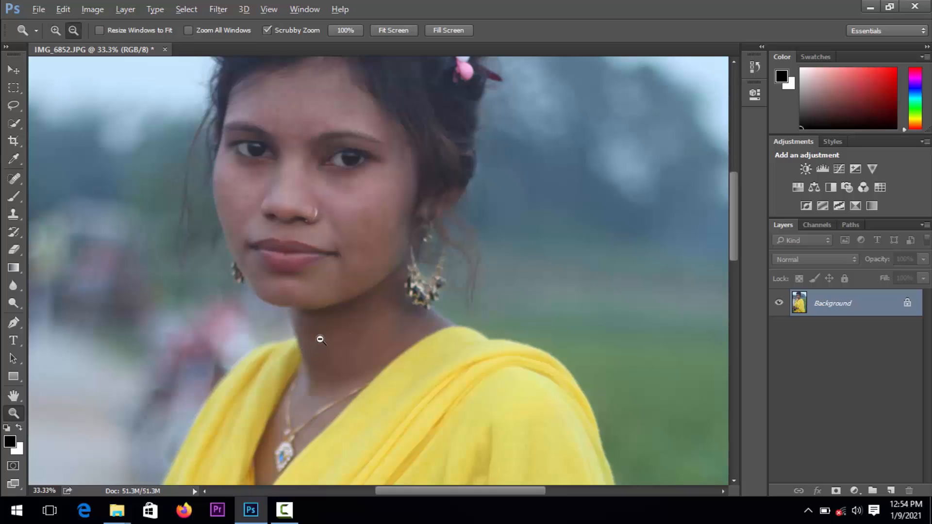
left_click(320, 340, "alt")
left_click(321, 339, "alt")
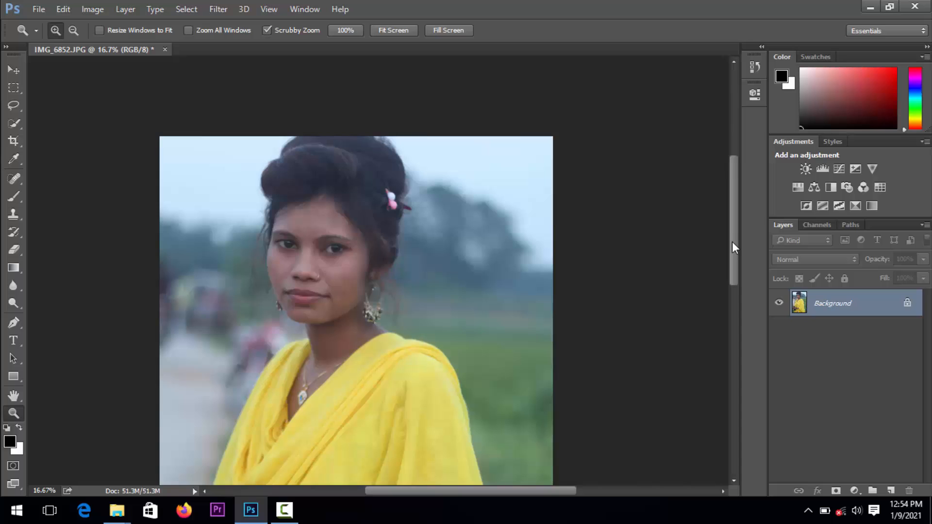
Duplicate the portrait's Background layer twice, keeping both copies above the original
left_click_drag(732, 241, 755, 228)
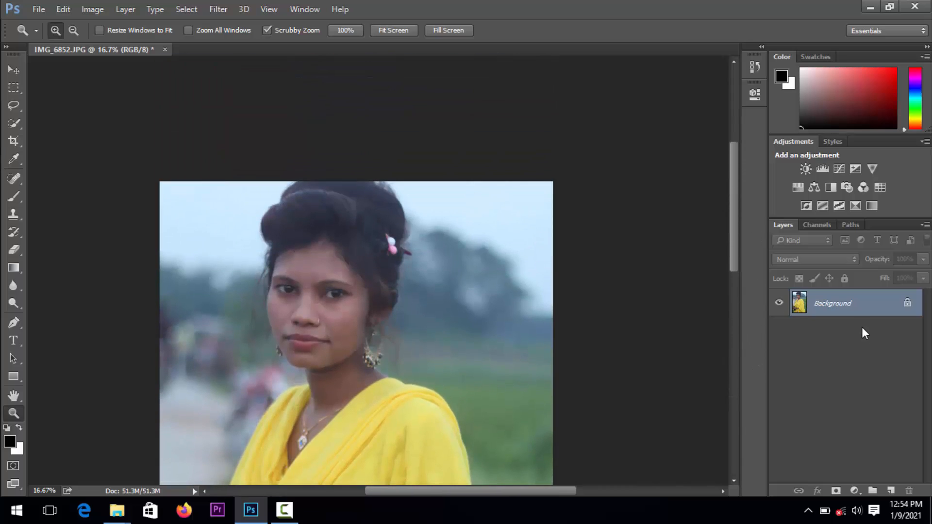
left_click_drag(855, 309, 890, 490)
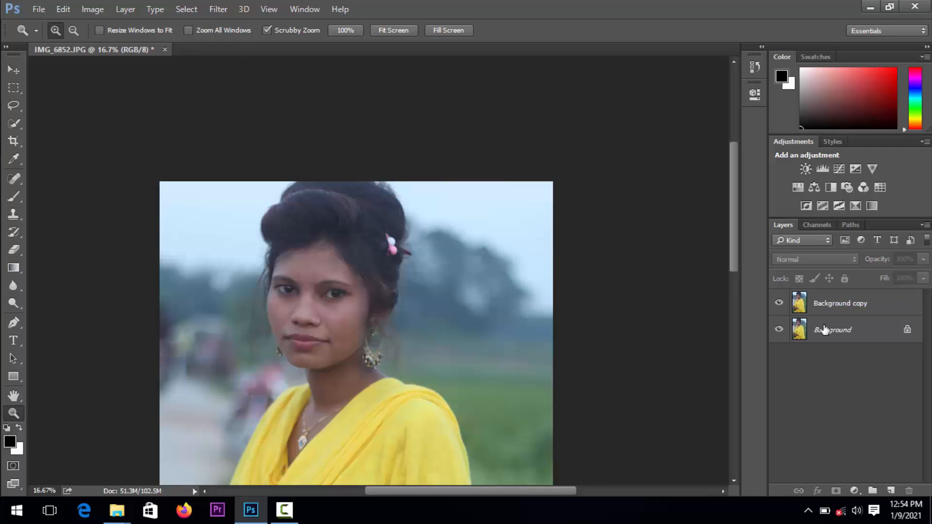
left_click_drag(825, 330, 889, 490)
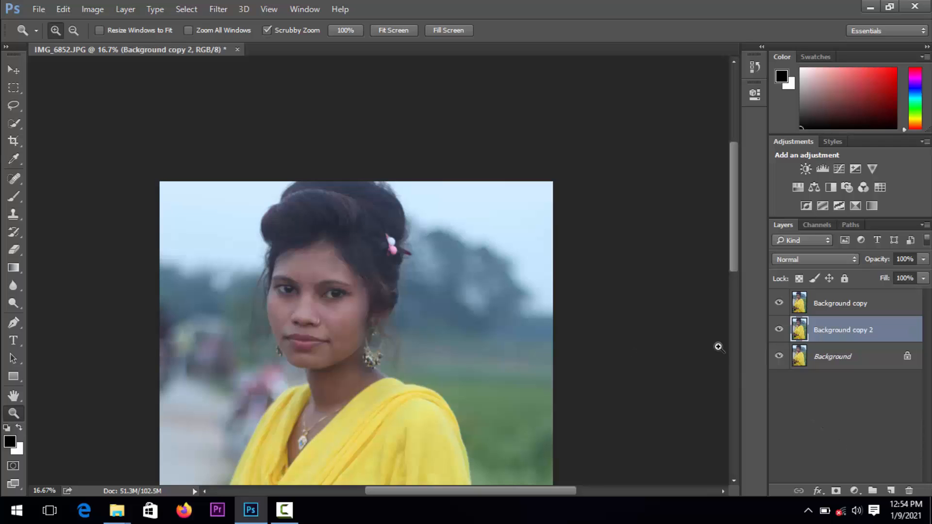
Set the lower Background copy's blend mode to Soft Light and hide the copy above it
left_click(810, 259)
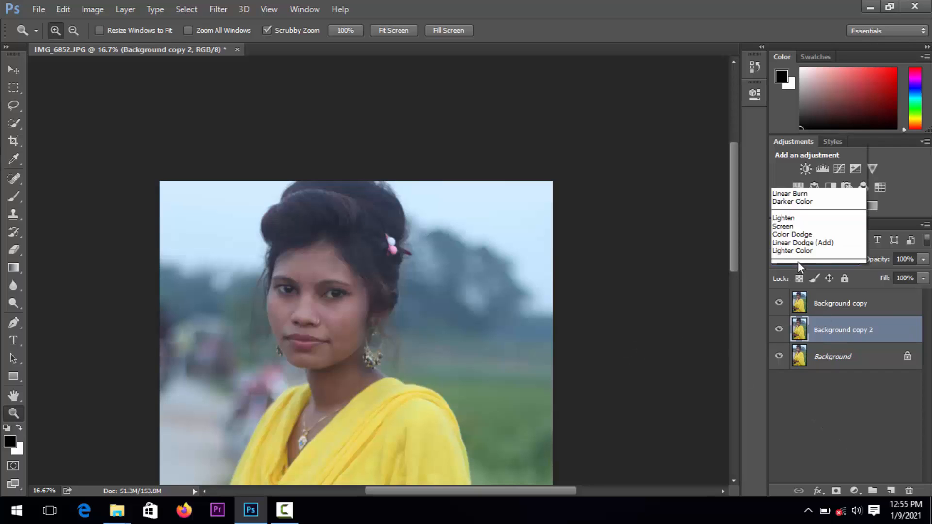
left_click(789, 140)
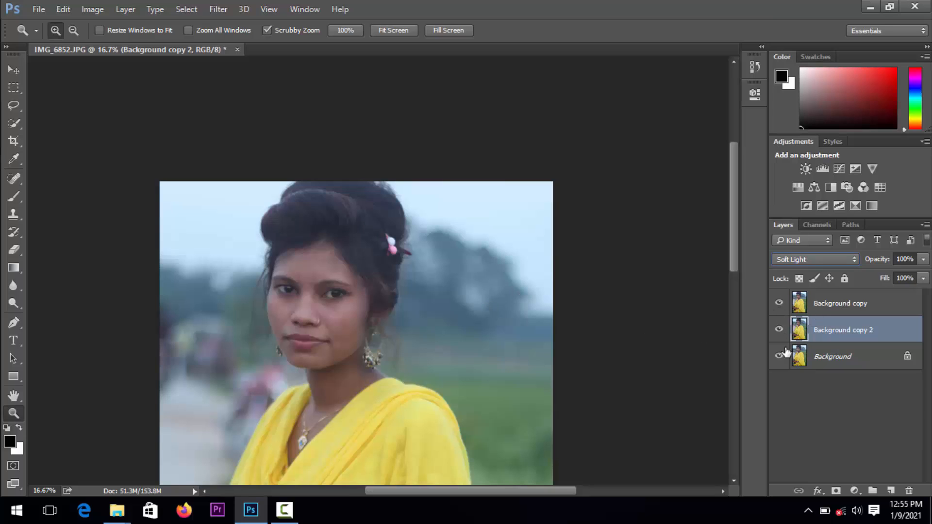
left_click(778, 303)
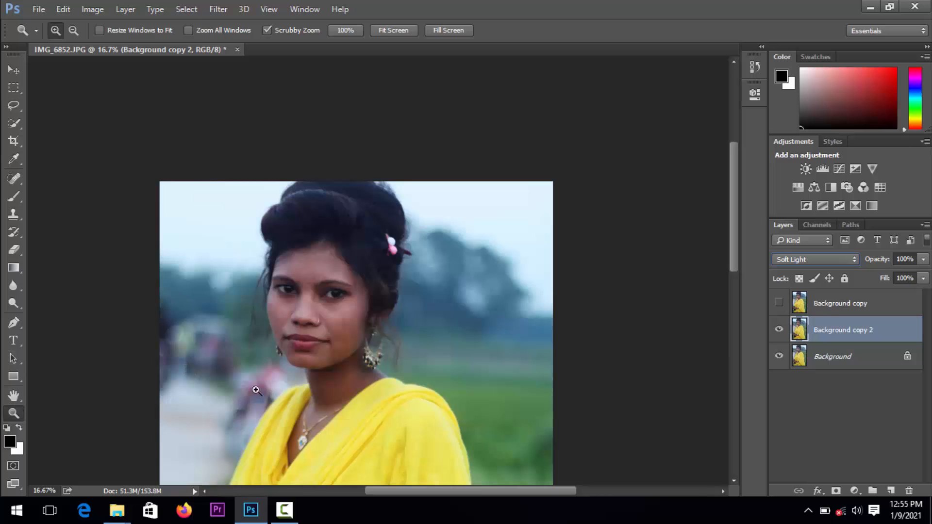
left_click(13, 397)
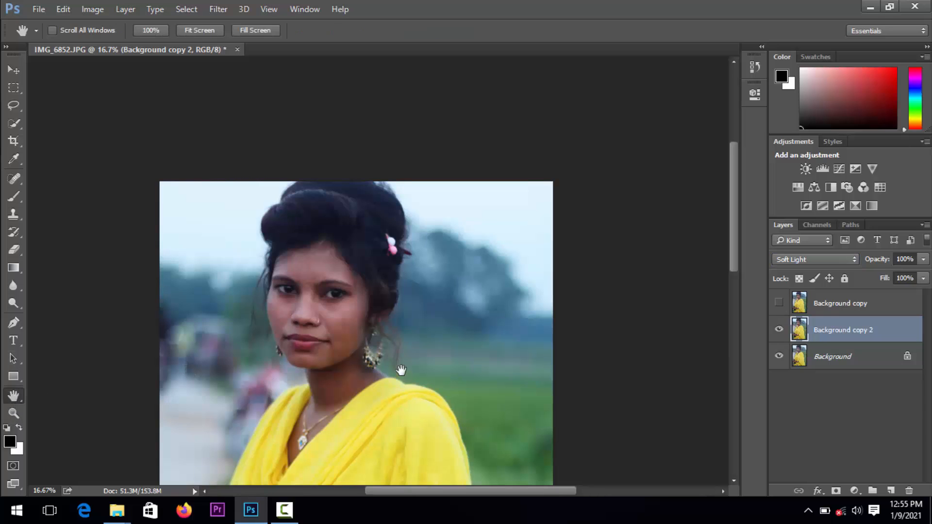
Compare the portrait with the Background copy layers shown and hidden, leaving only the upper copy hidden
left_click_drag(401, 370, 440, 207)
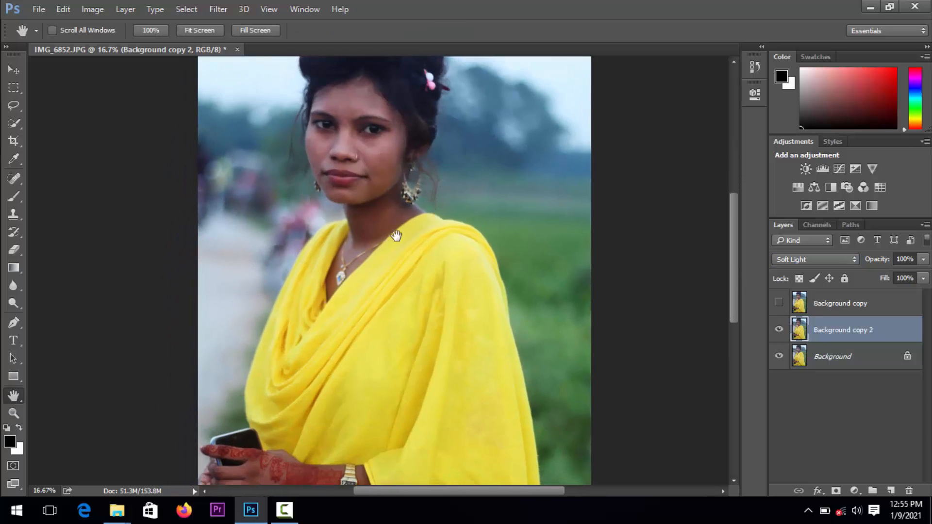
left_click(779, 303)
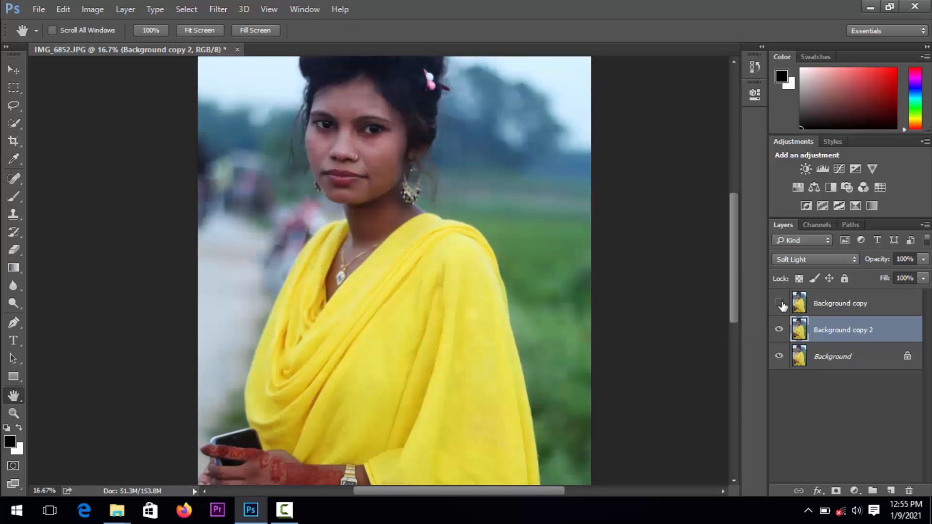
left_click(779, 330)
left_click(779, 329)
Examine the yellow clothing and neckline up close, then the portrait's upper body and face at reduced zoom
left_click(19, 414)
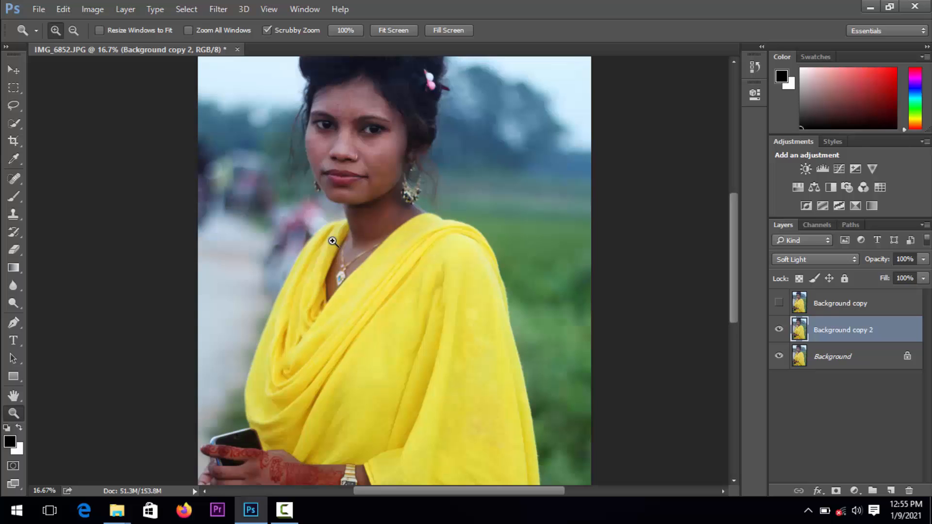
left_click(401, 223)
left_click(396, 218)
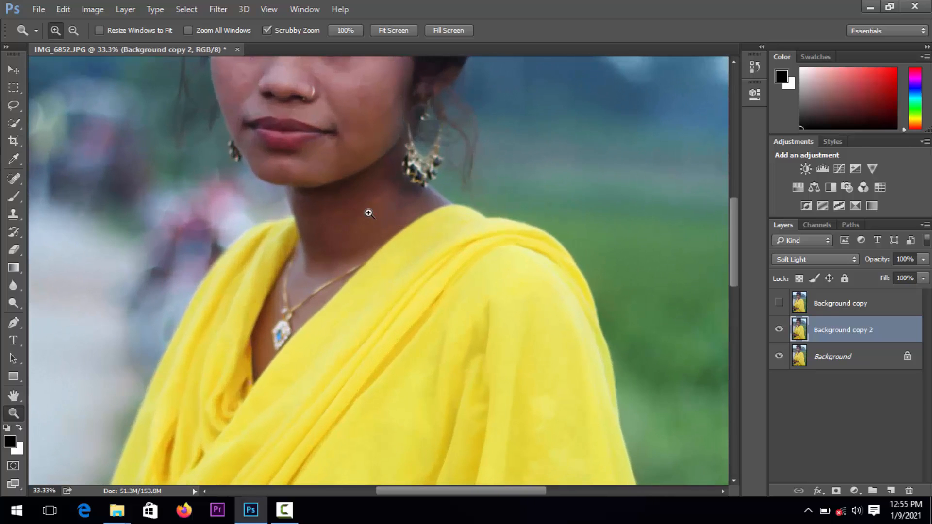
left_click(14, 395)
left_click_drag(219, 269, 256, 394)
left_click_drag(276, 357, 265, 179)
left_click_drag(299, 305, 292, 259)
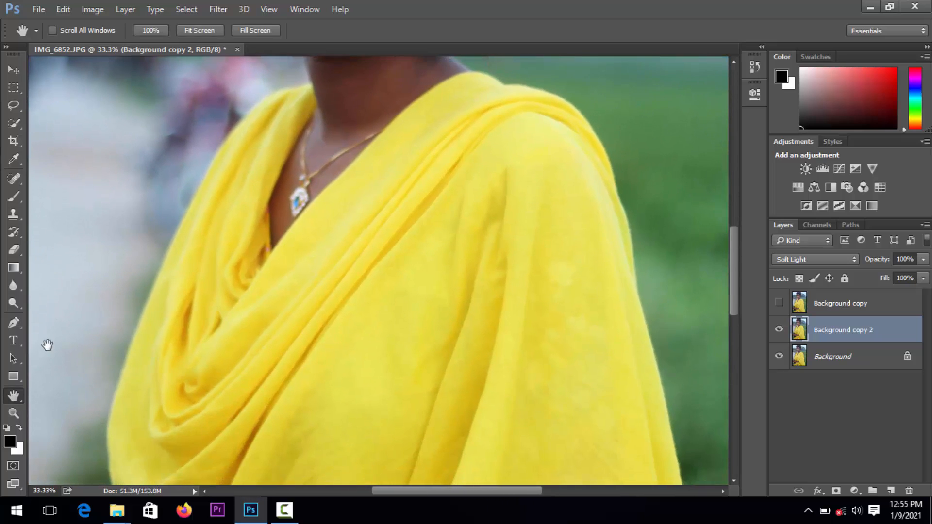
left_click(17, 414)
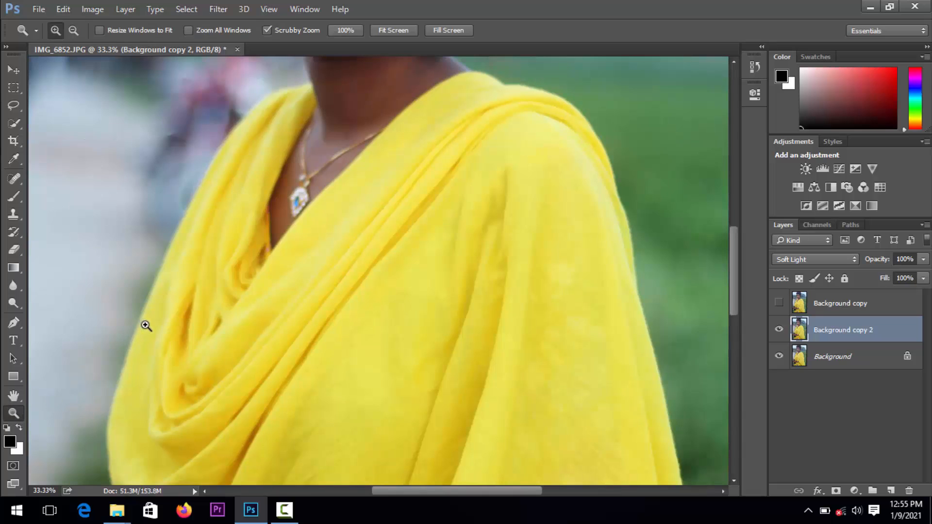
left_click(210, 316, "alt")
left_click(190, 310, "alt")
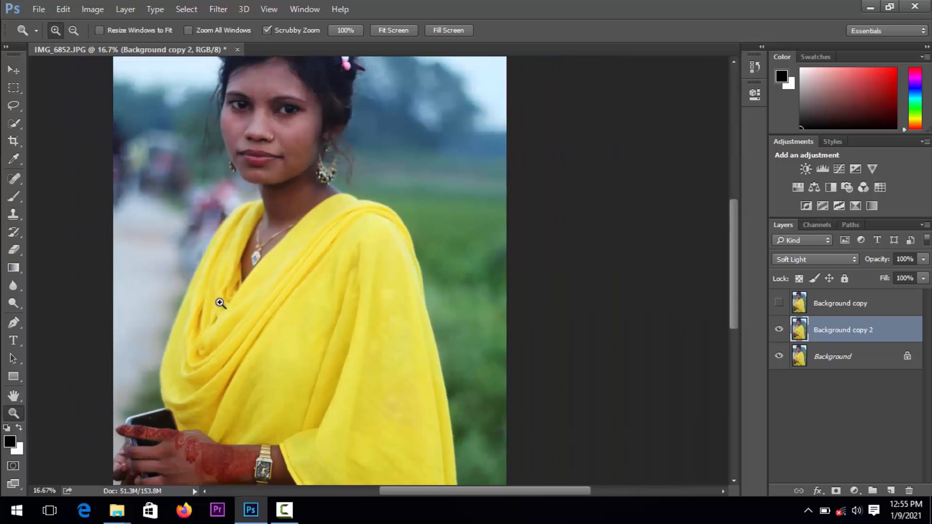
left_click(14, 397)
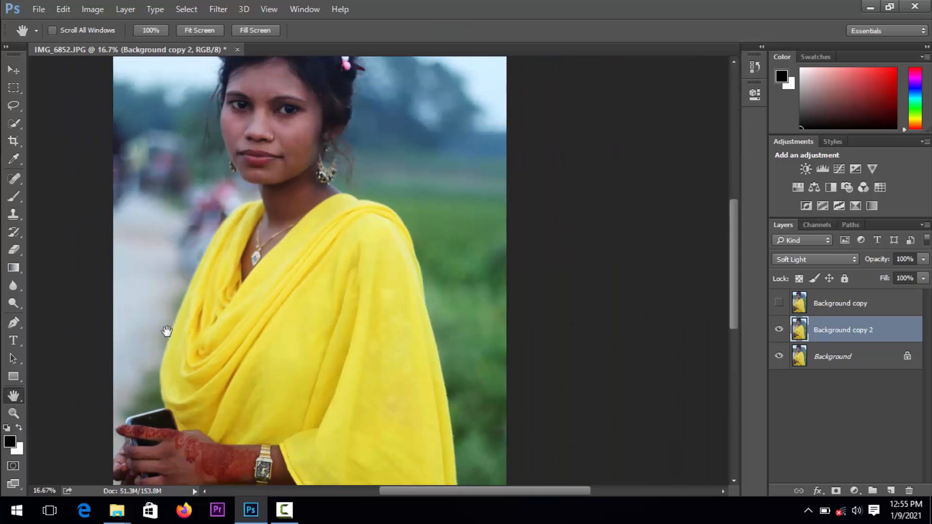
left_click_drag(235, 246, 292, 340)
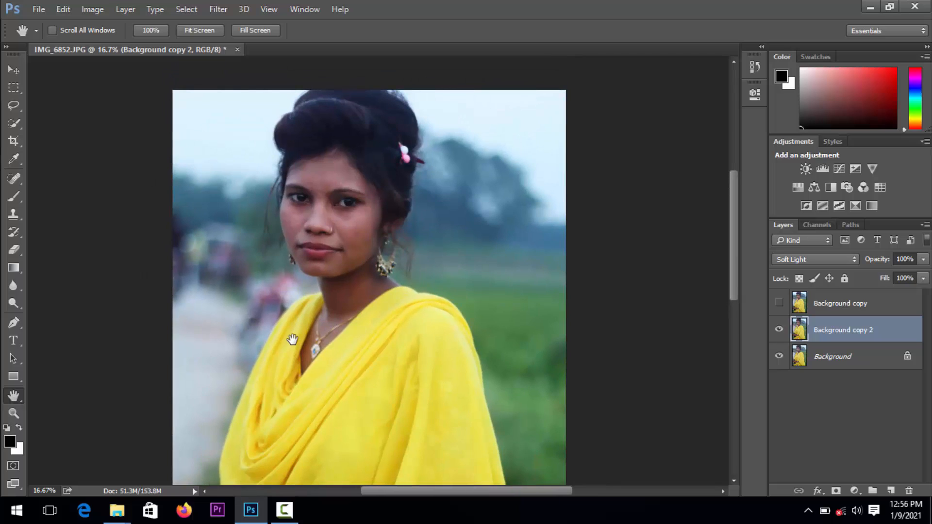
left_click_drag(292, 339, 293, 308)
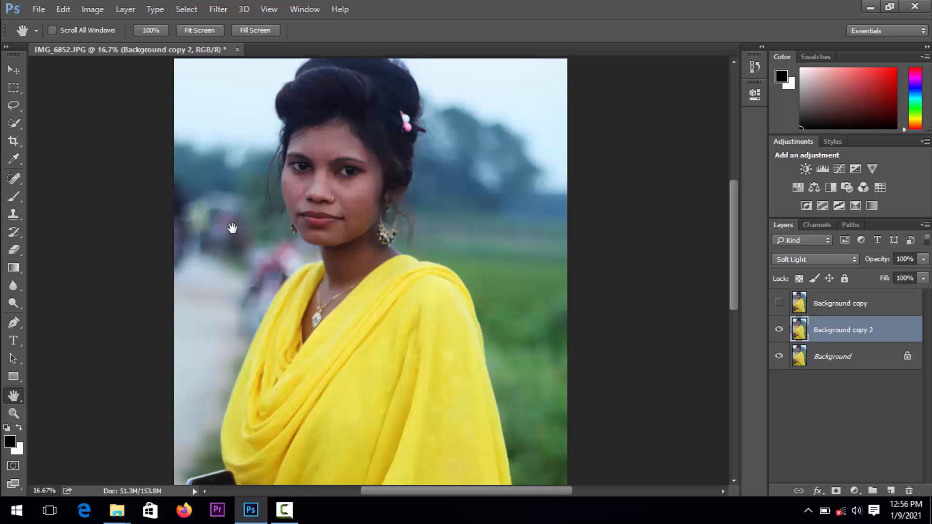
Open the Camera Raw filter for the Soft Light copy, try the automatic tone correction and restore the default tone values
left_click(218, 9)
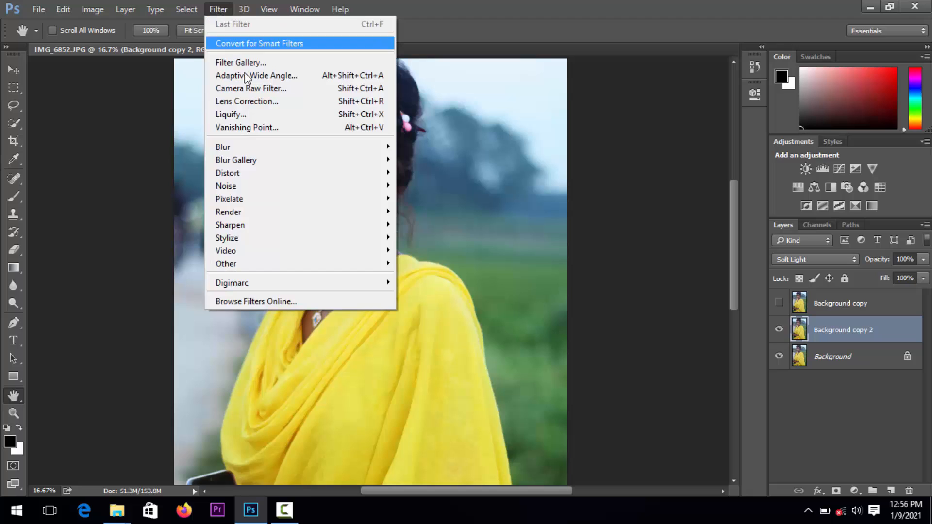
left_click(250, 89)
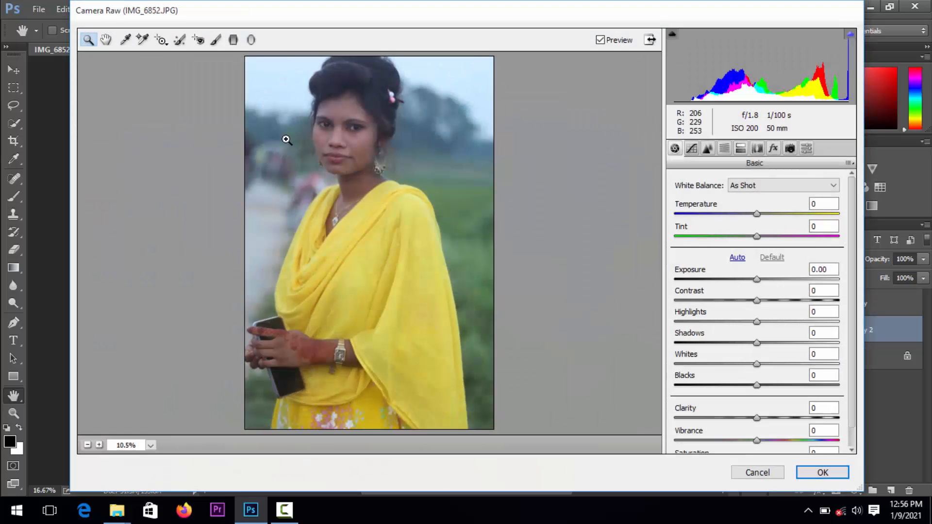
left_click(737, 259)
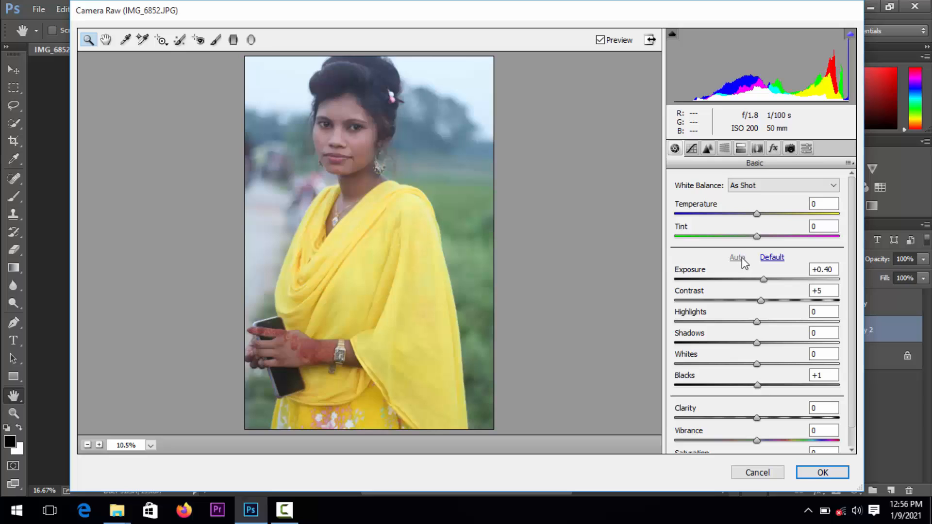
left_click(772, 259)
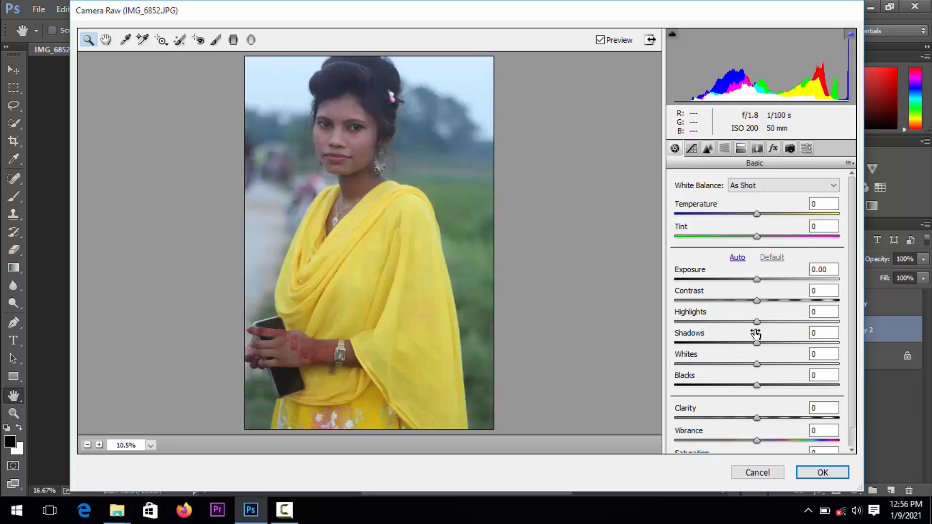
Set the basic adjustments to Exposure +0.55, Contrast +16, Highlights +10, Shadows +11, Whites +6, Blacks -2, Clarity +12, Vibrance +54 and Saturation +29
left_click(759, 280)
mouse_move(761, 282)
left_mouse_down()
mouse_move(781, 281)
mouse_move(765, 280)
left_mouse_up()
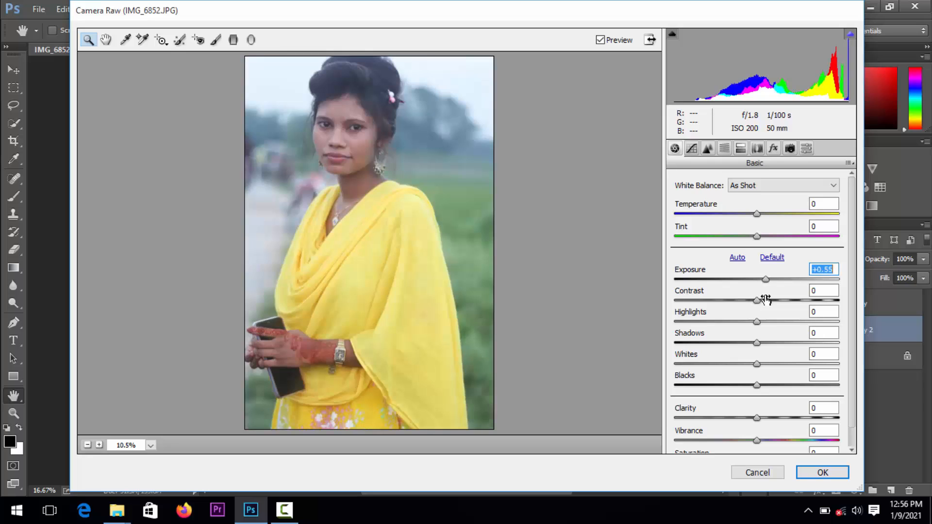
left_click_drag(764, 302, 766, 417)
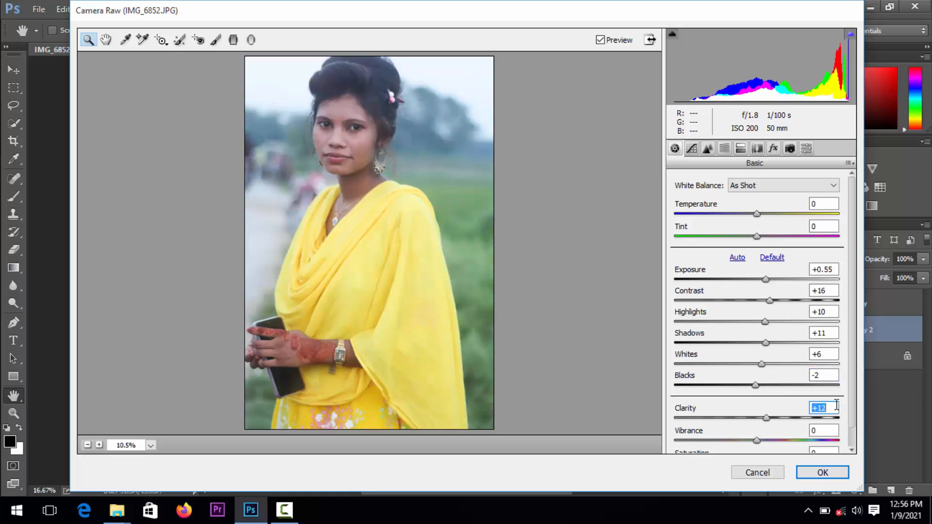
scroll(849, 408, "down", 1)
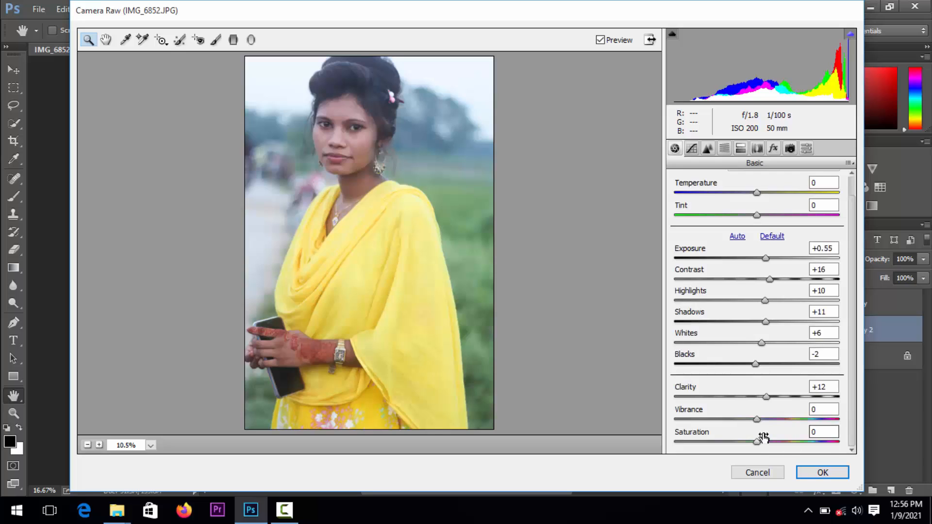
left_click_drag(756, 419, 800, 419)
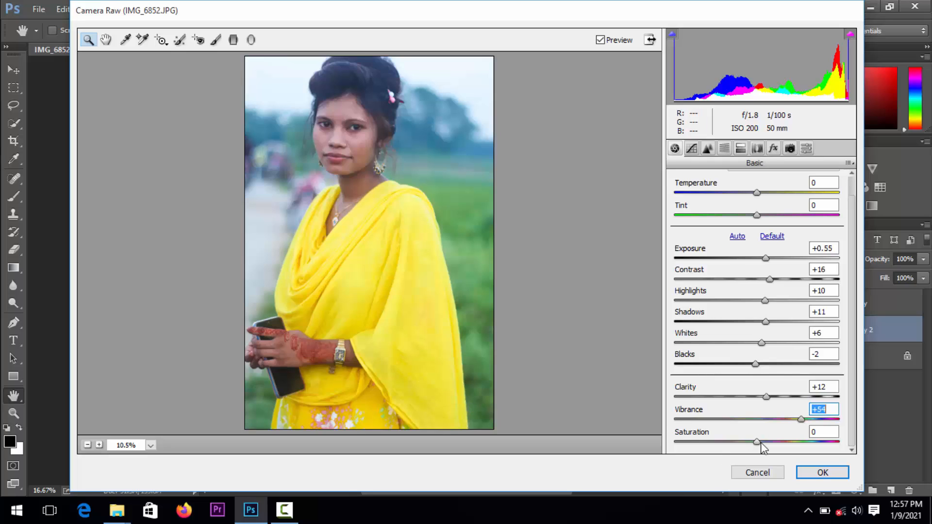
left_click_drag(761, 443, 782, 445)
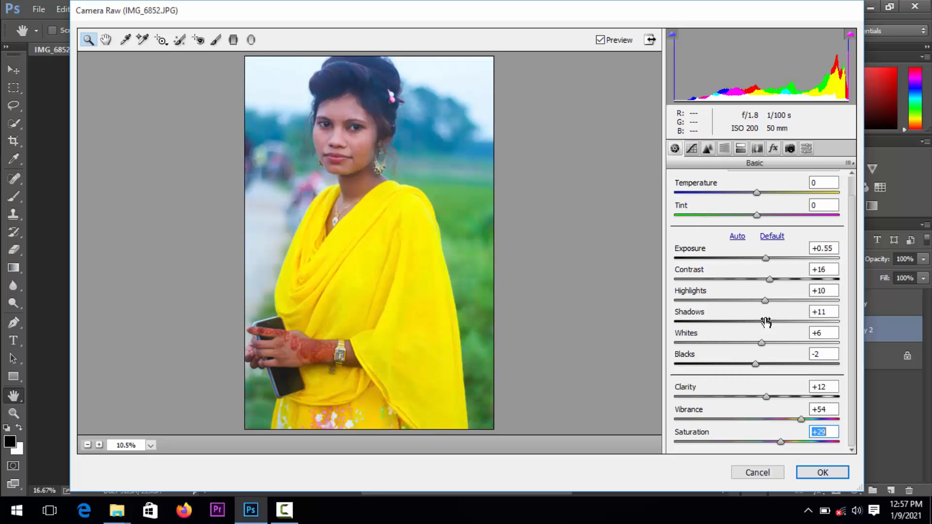
Set the HSL hues to Reds +39, Oranges -14, Yellows +14, Greens +26, Aquas +29, Blues +28, Purples +12 and Magentas -1
left_click(694, 149)
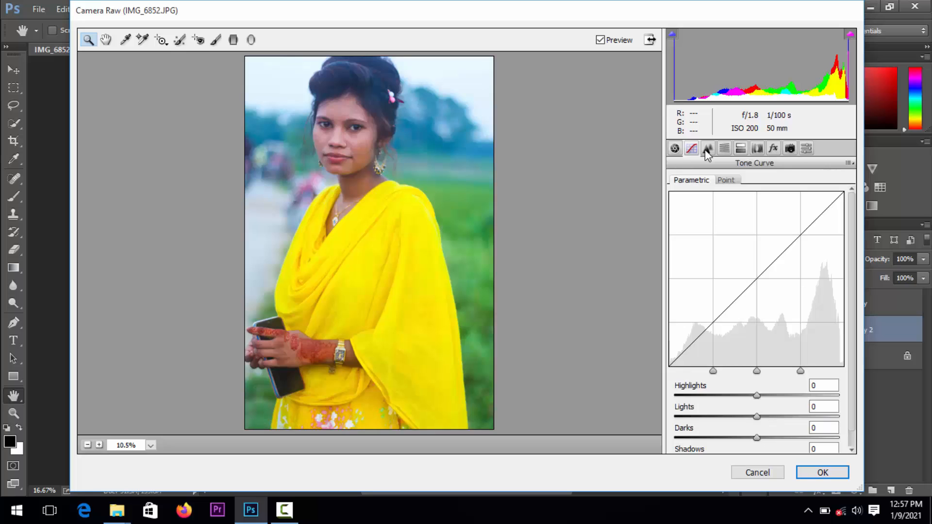
left_click(724, 148)
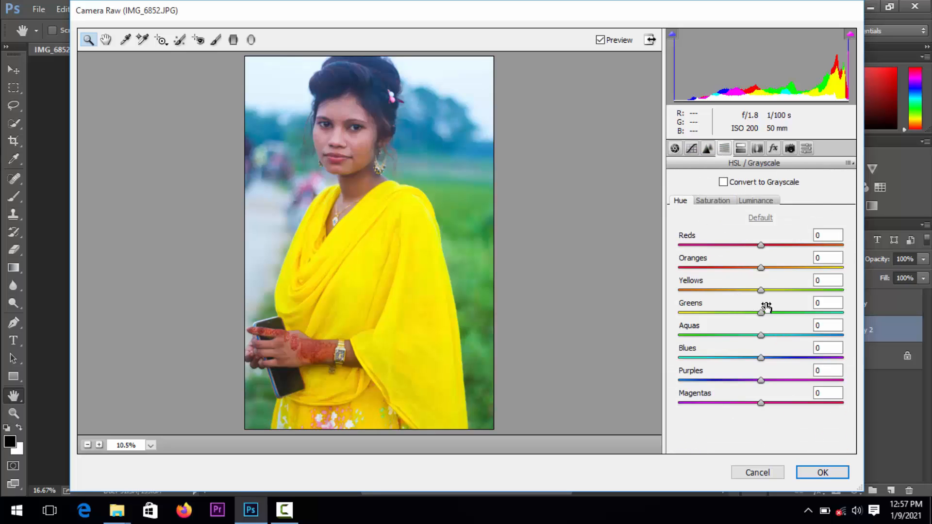
mouse_move(762, 290)
left_mouse_down()
mouse_move(748, 295)
mouse_move(773, 303)
mouse_move(784, 272)
mouse_move(759, 272)
mouse_move(753, 277)
mouse_move(775, 279)
mouse_move(760, 284)
left_mouse_up()
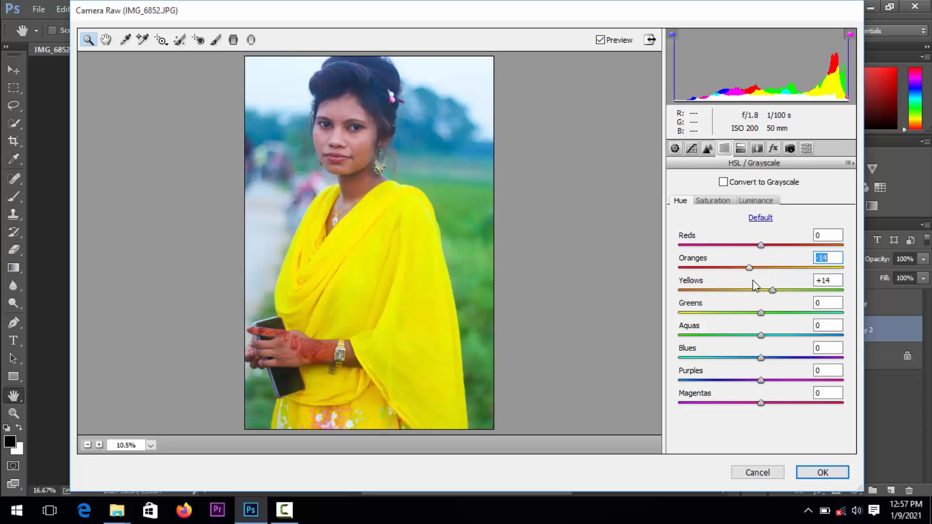
left_click_drag(760, 245, 790, 249)
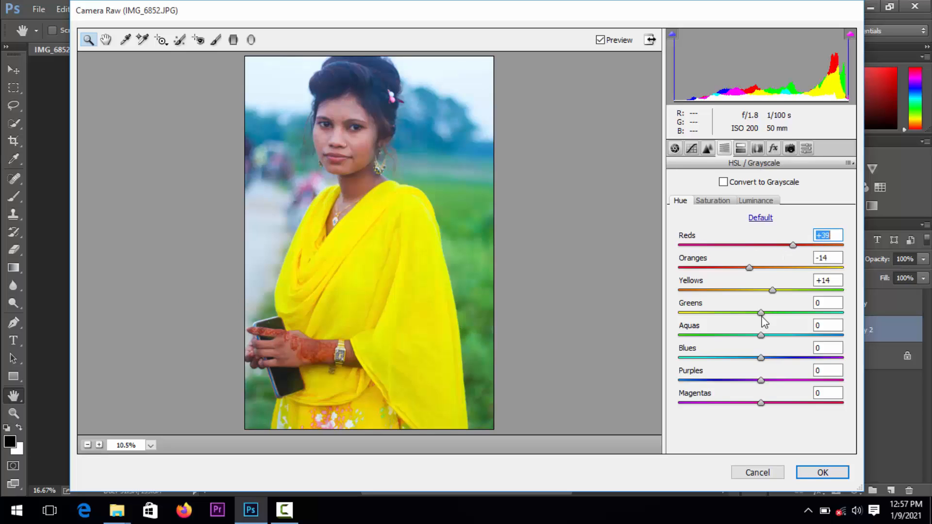
left_click_drag(761, 313, 785, 338)
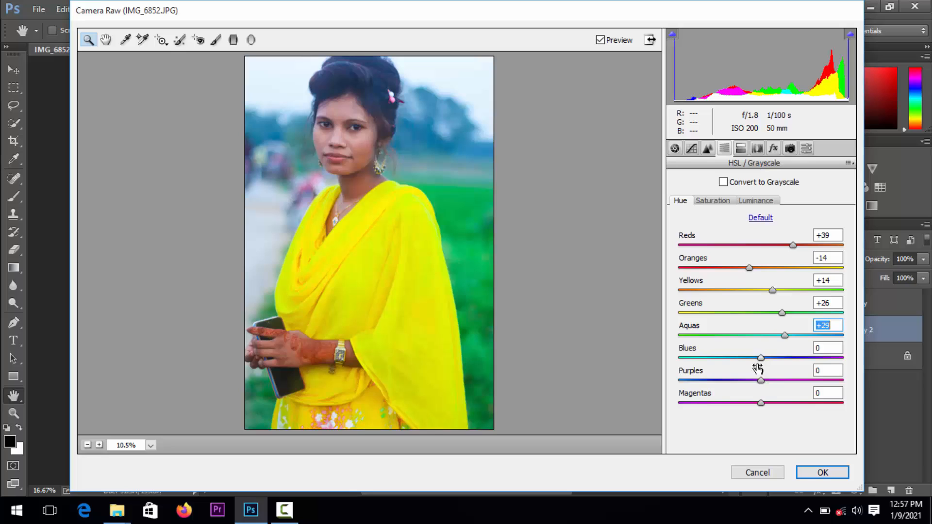
left_click_drag(765, 360, 764, 409)
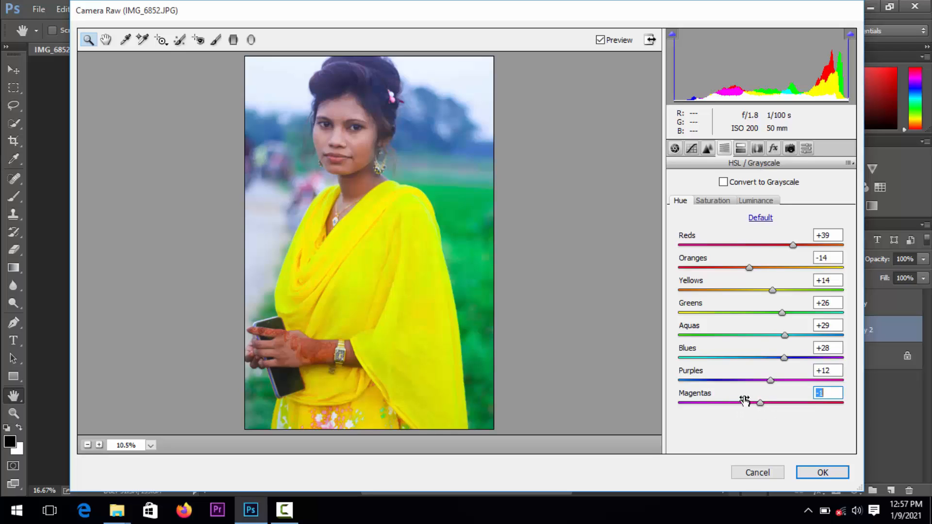
Set the HSL saturation to Yellows +56, Greens +41, Aquas +33, Blues +23, Purples +23 and Magentas +16
left_click(709, 203)
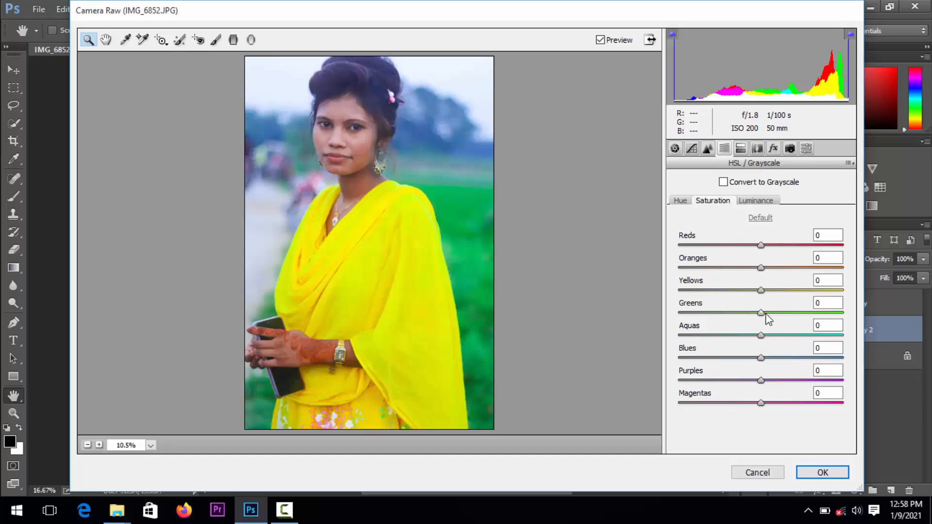
left_click_drag(761, 313, 793, 313)
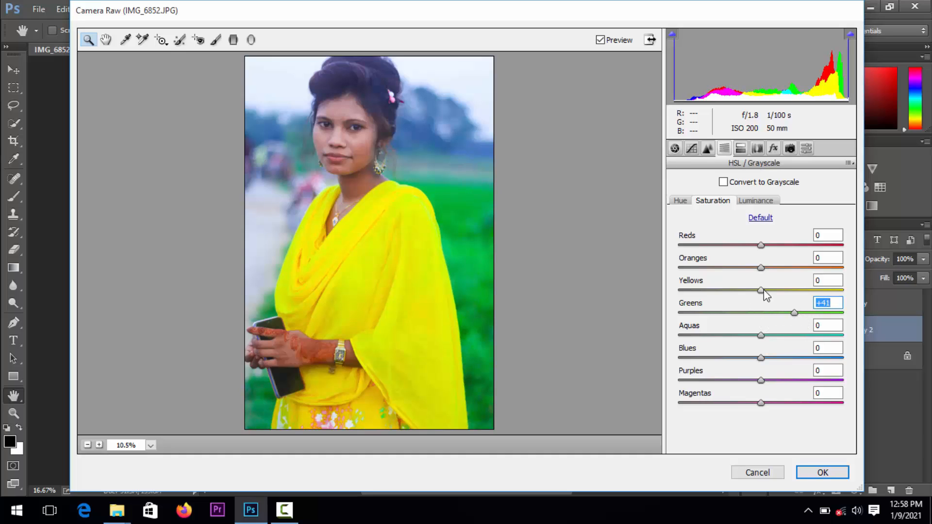
left_click_drag(764, 290, 806, 301)
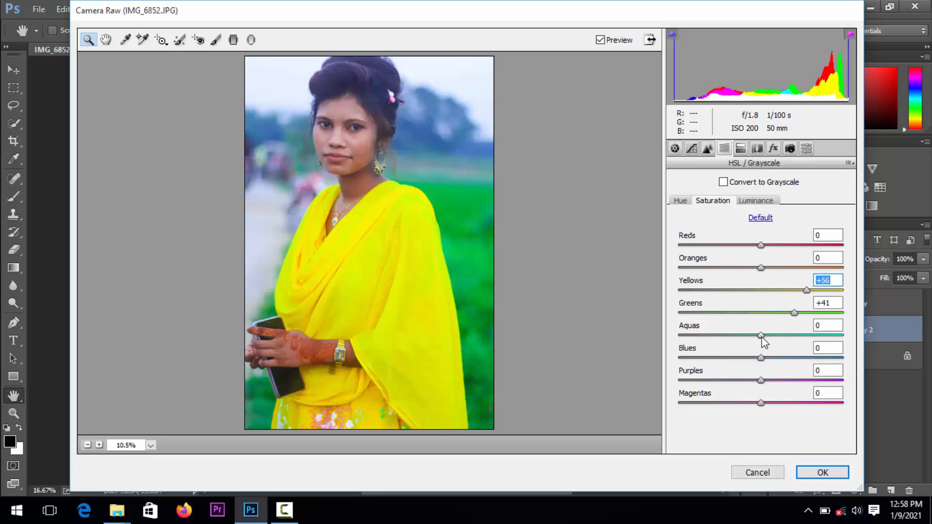
left_click_drag(764, 337, 772, 403)
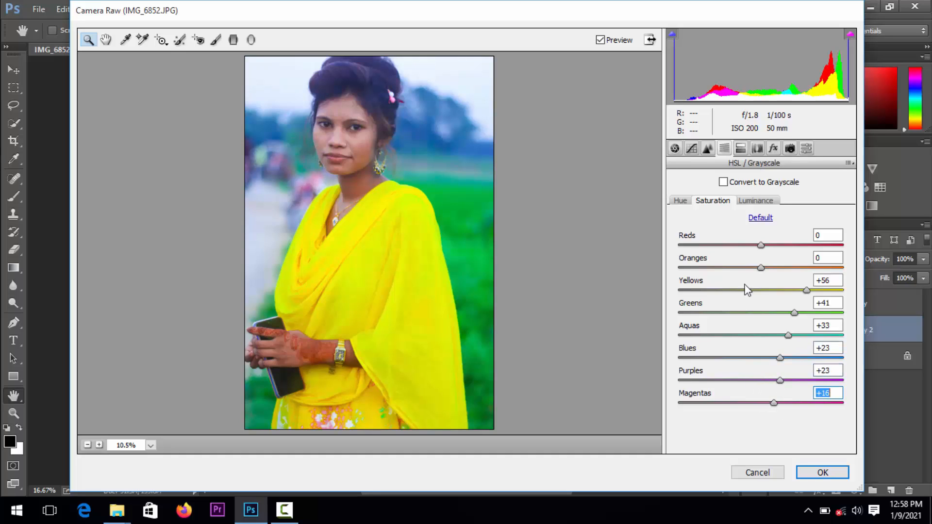
Set the HSL luminance to Yellows +3, Greens -11, Aquas +3, Blues +9, Purples +28 and Magentas +20
left_click(754, 200)
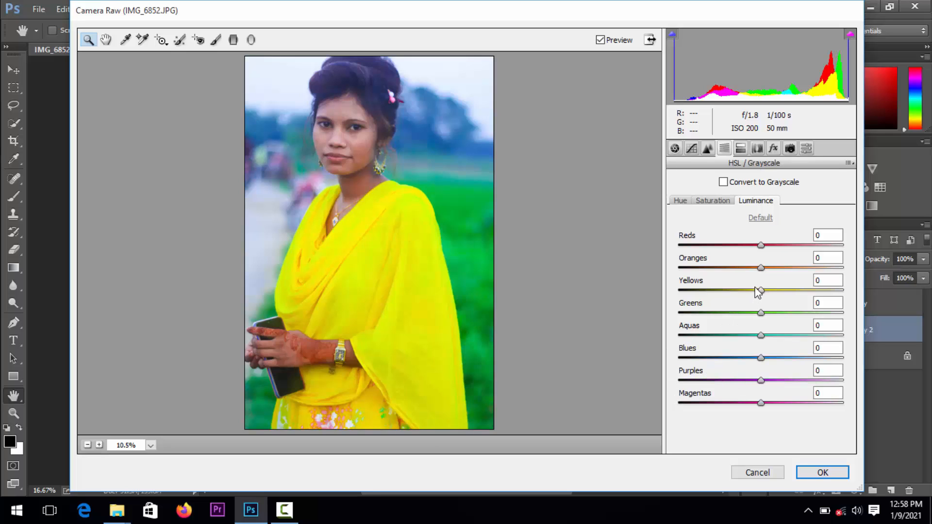
left_click_drag(764, 291, 753, 328)
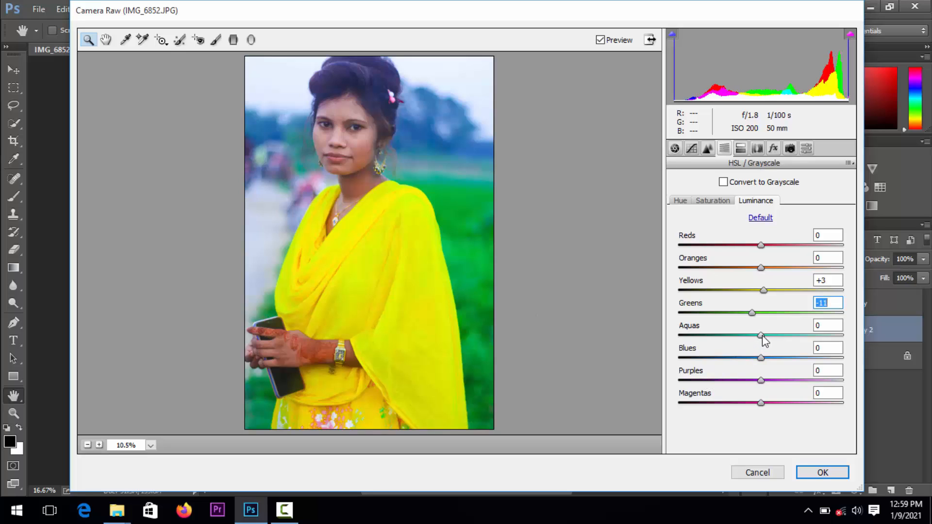
left_click_drag(761, 336, 776, 404)
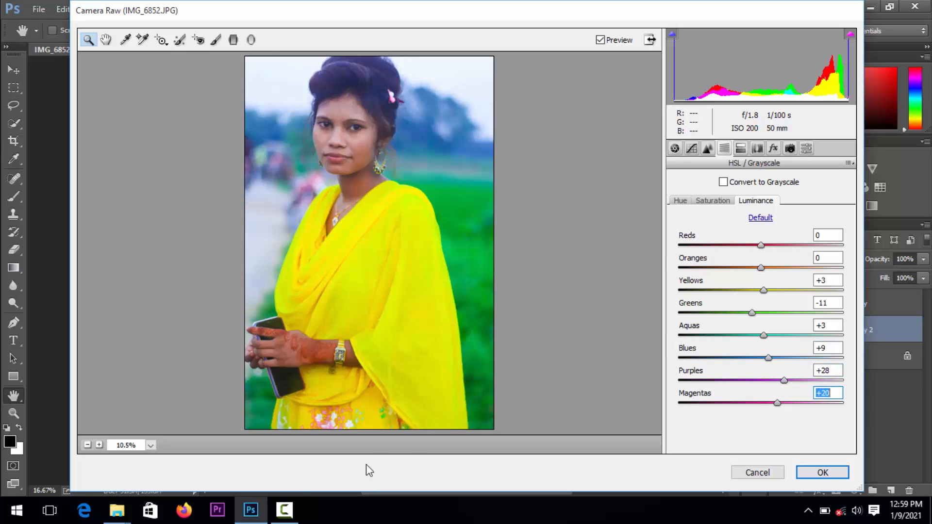
Examine the woman's face up close in the Camera Raw preview with the colour adjustments applied
left_click(290, 509)
left_click(290, 509)
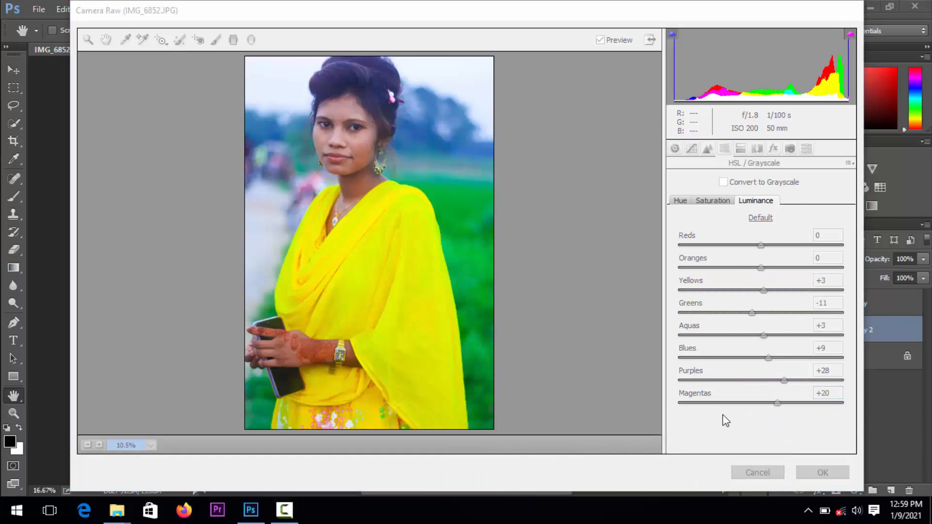
left_click(559, 346)
left_click(559, 346)
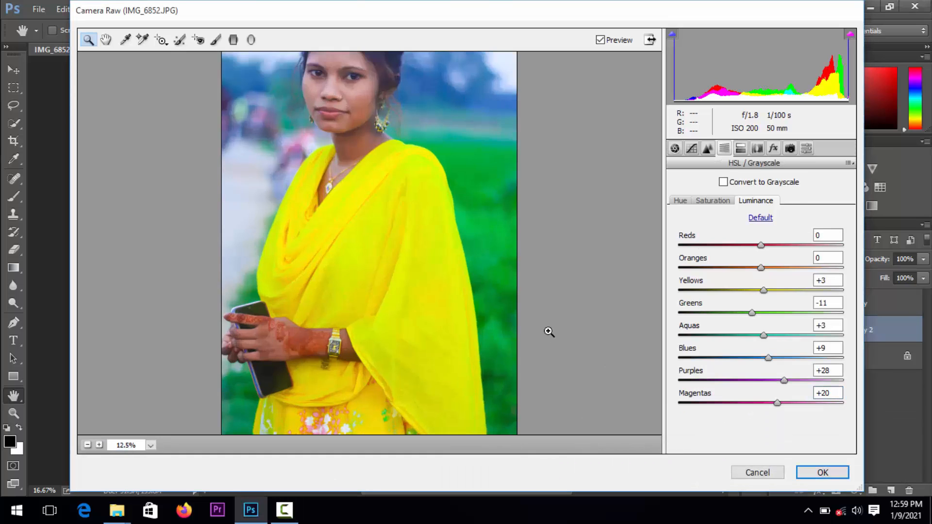
scroll(356, 273, "up", 2)
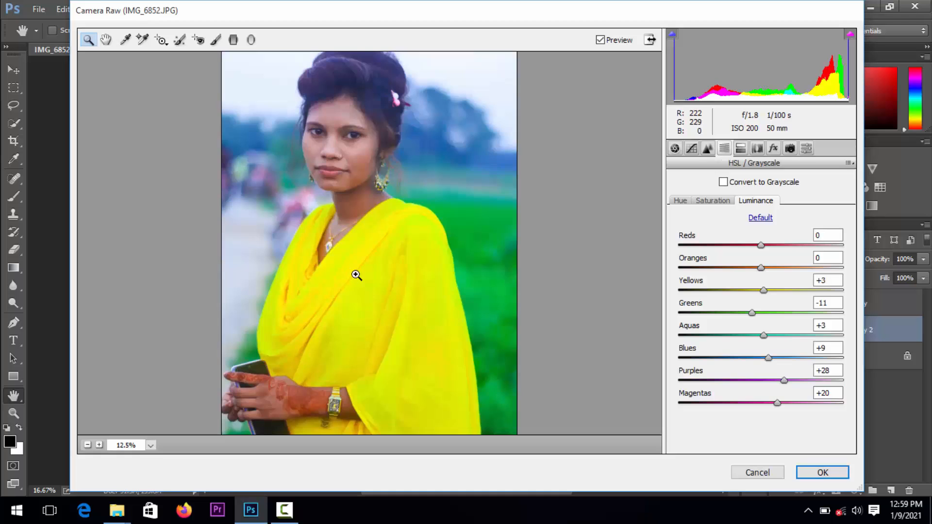
left_click(335, 164)
left_click(341, 196)
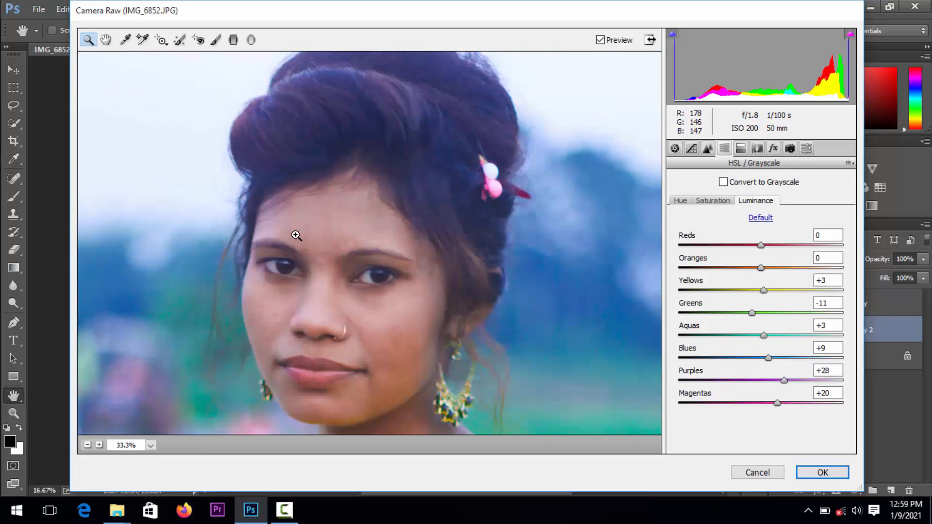
Examine the woman's face, clothing and hand in the Camera Raw preview at close range, and return to the full-portrait view
scroll(296, 235, "down", 12)
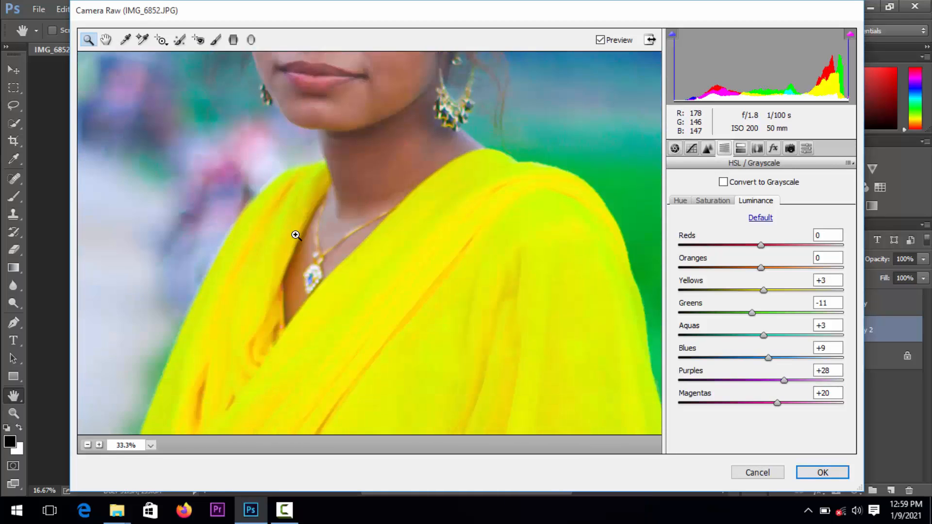
scroll(295, 237, "down", 3)
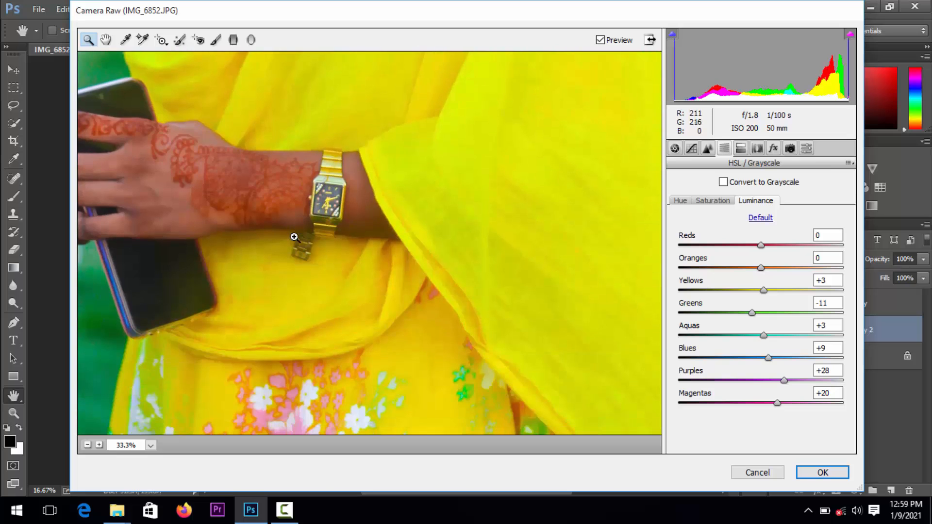
scroll(294, 237, "up", 12)
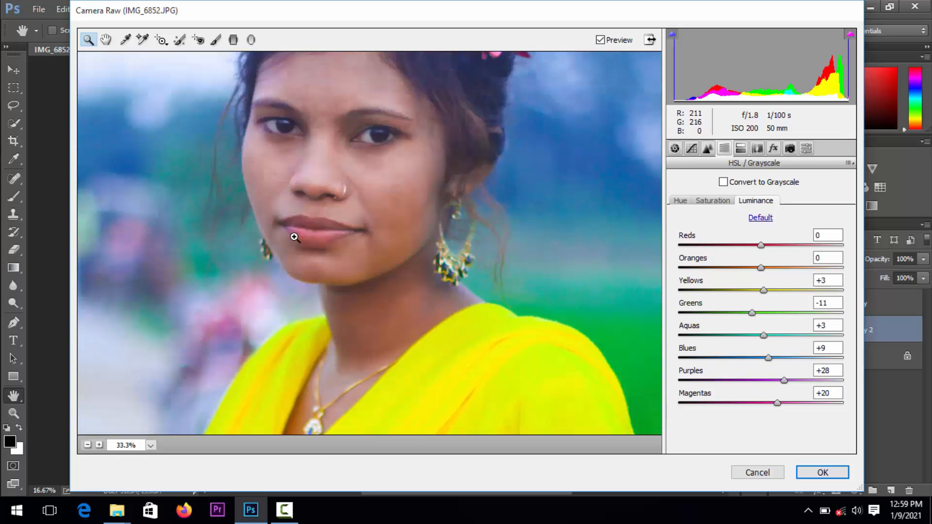
scroll(294, 237, "up", 4)
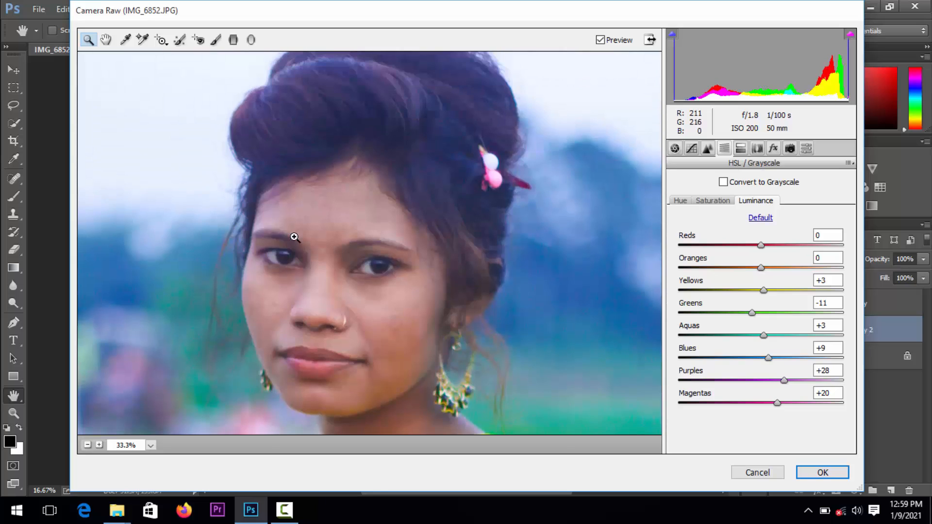
right_click(291, 238)
left_click(342, 248)
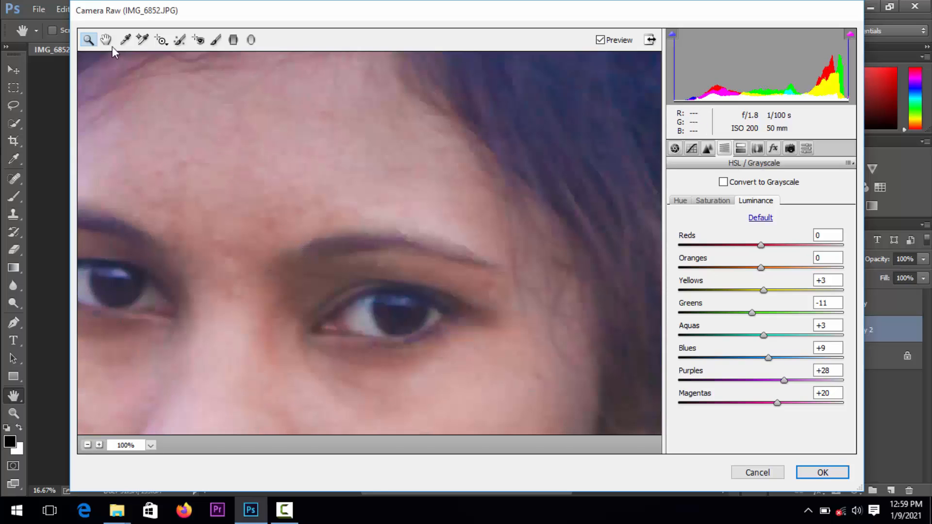
right_click(271, 151)
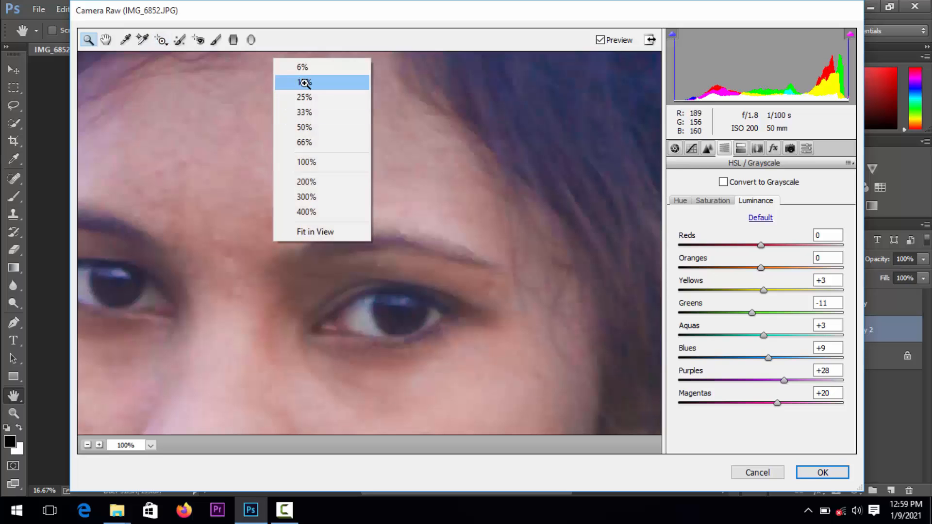
left_click(286, 83)
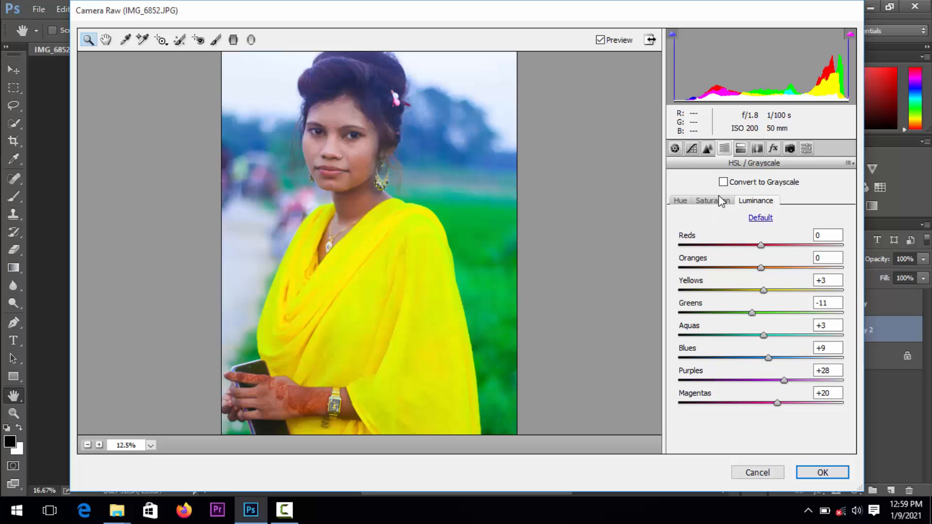
Set Split Toning to highlights Hue 128, Balance +10, shadows Hue 177 and shadows Saturation 1
left_click(740, 150)
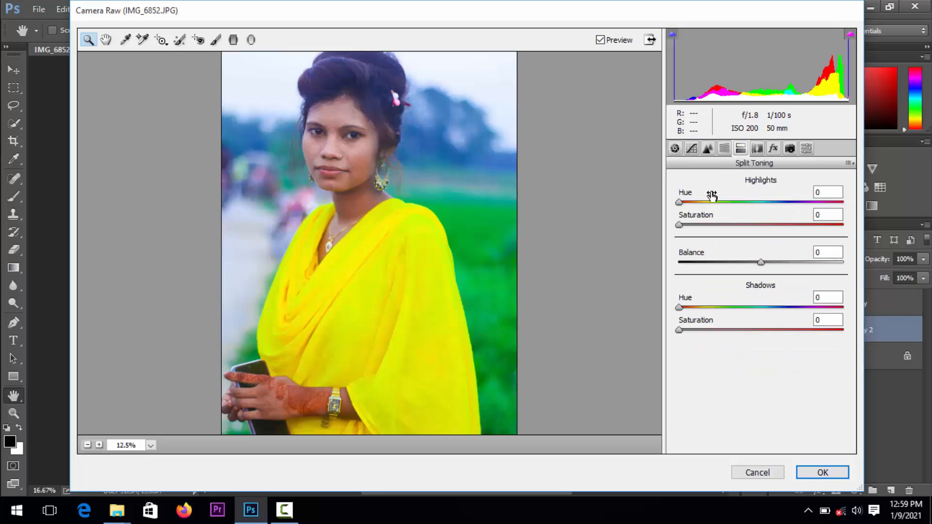
left_click_drag(683, 200, 737, 203)
left_click_drag(679, 224, 671, 247)
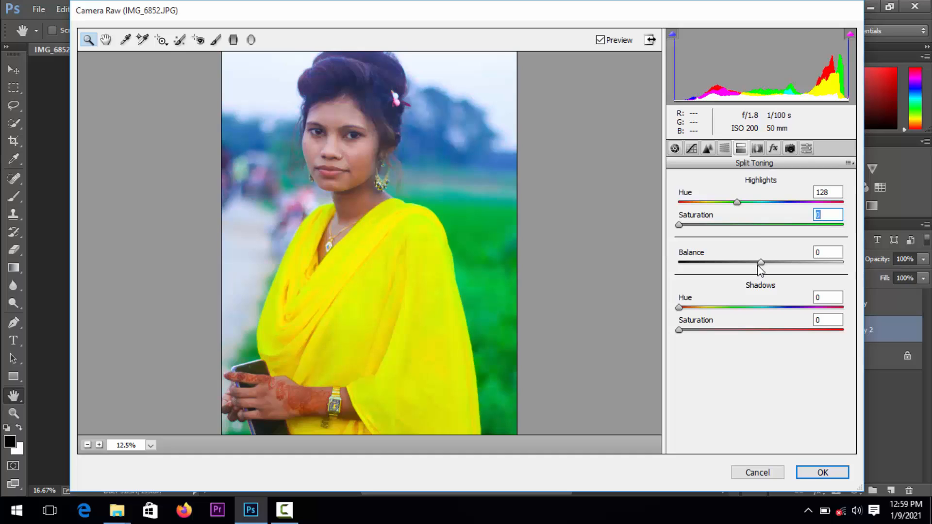
mouse_move(760, 262)
left_mouse_down()
mouse_move(740, 265)
mouse_move(793, 266)
mouse_move(767, 268)
left_mouse_up()
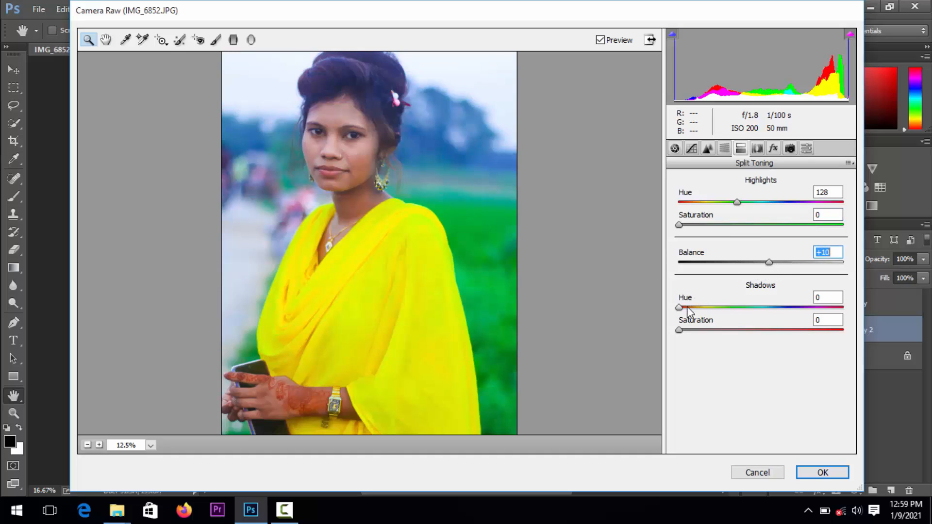
left_click_drag(682, 308, 759, 308)
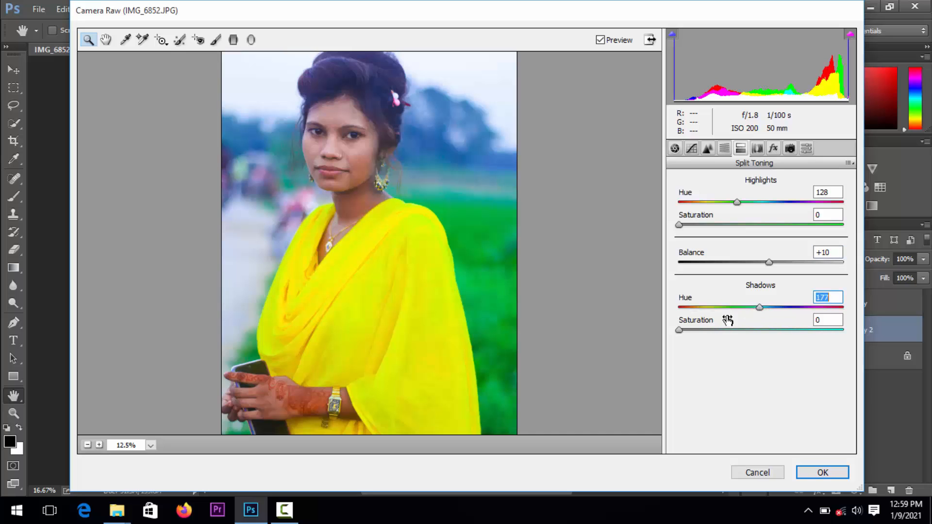
mouse_move(690, 330)
left_mouse_down()
mouse_move(771, 329)
mouse_move(682, 333)
left_mouse_up()
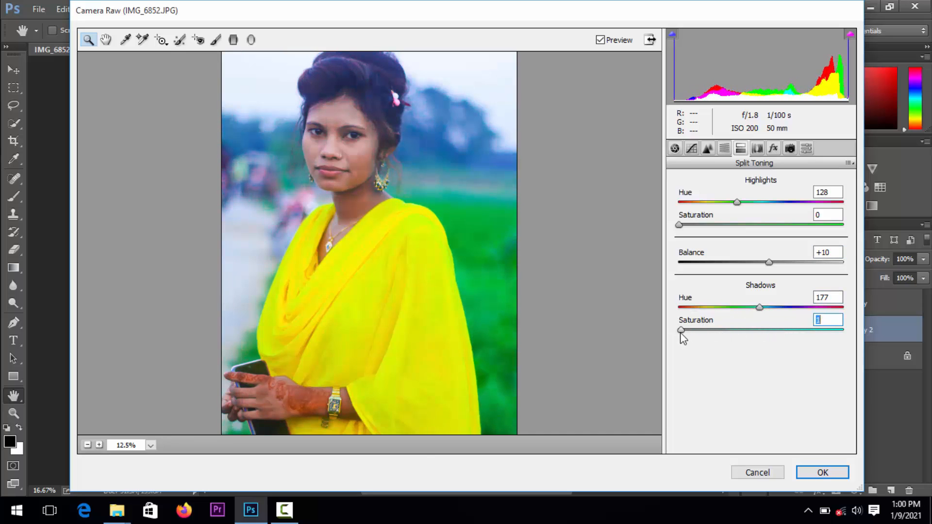
Try a Highlight Priority post-crop vignette with Amount -44, Midpoint 58, Roundness -14, Feather 57 and Highlights 3
left_click(759, 148)
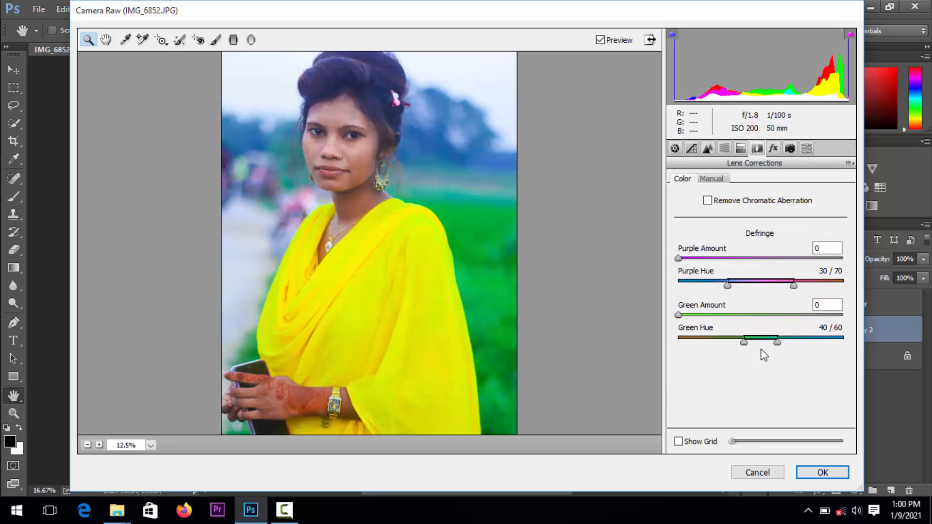
left_click(688, 315)
left_click(770, 150)
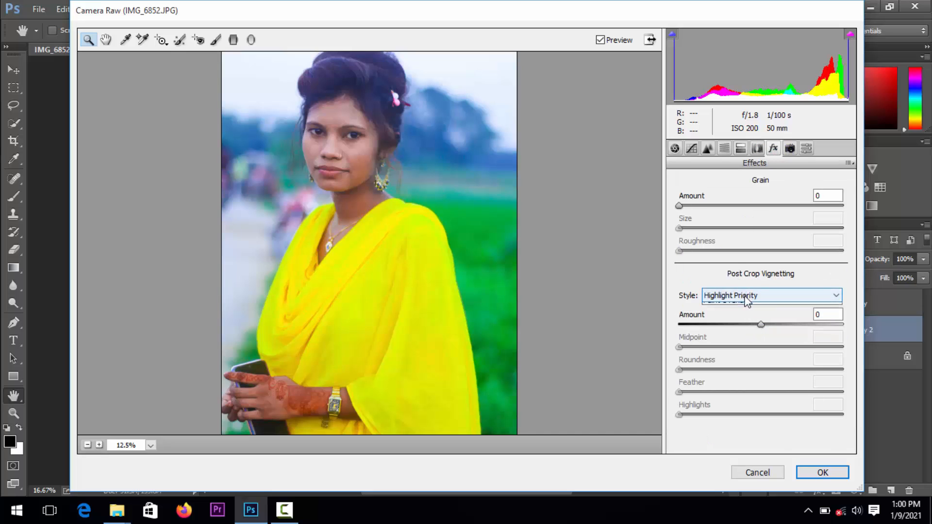
left_click(744, 295)
left_click(745, 297)
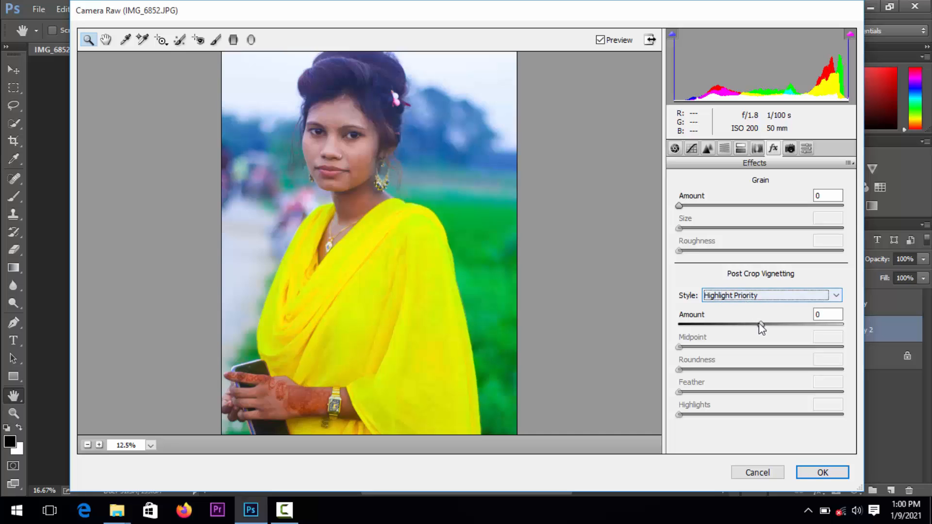
left_click_drag(760, 325, 772, 391)
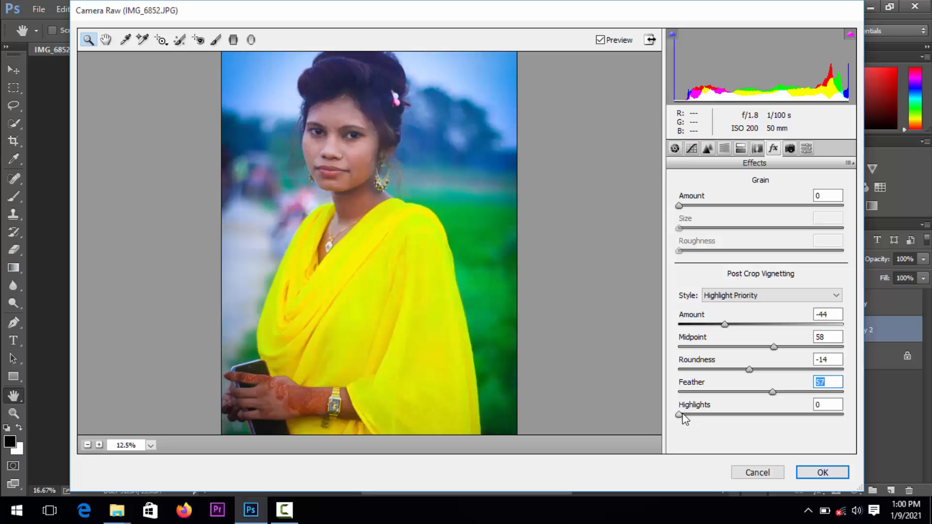
mouse_move(684, 419)
left_mouse_down()
mouse_move(728, 423)
mouse_move(693, 432)
left_mouse_up()
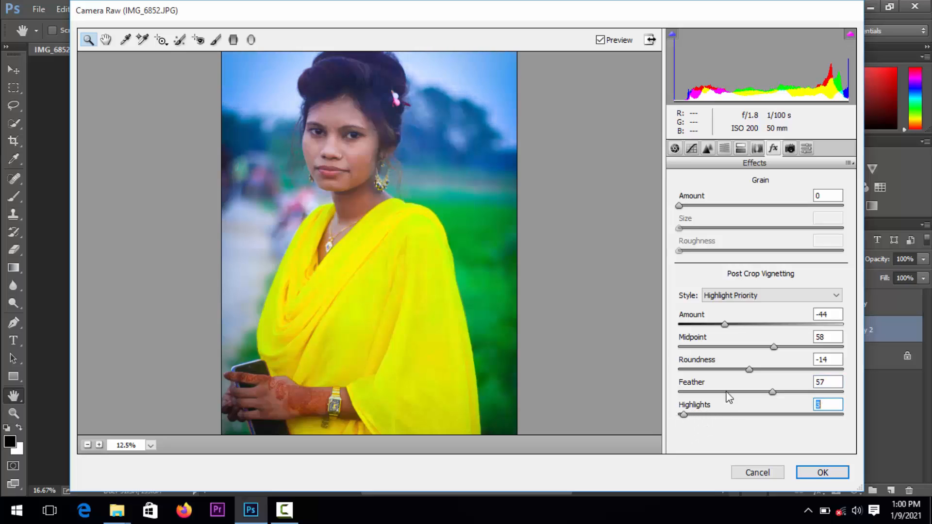
Switch the vignette style to Color Priority and set Amount -52, Midpoint 55, Feather 50 and Highlights 0
left_click(746, 294)
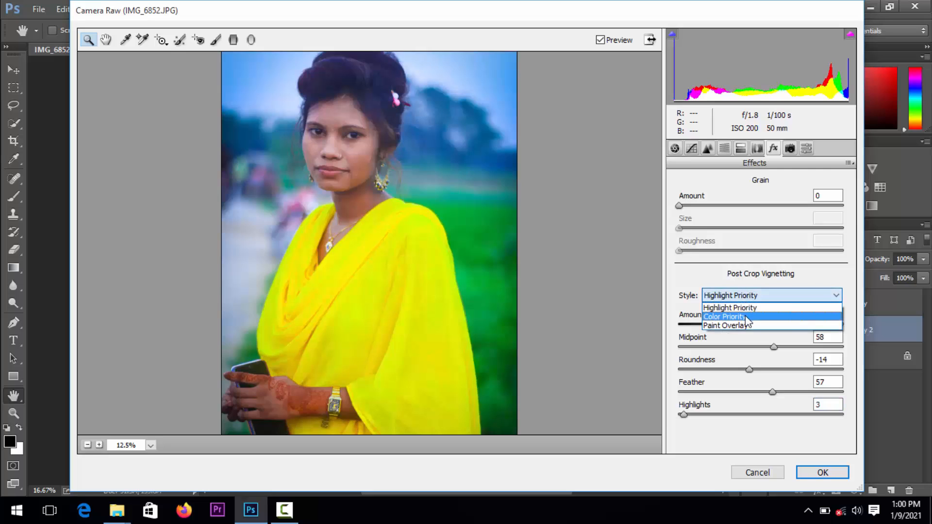
left_click(747, 316)
mouse_move(728, 326)
left_mouse_down()
mouse_move(755, 326)
mouse_move(723, 327)
left_mouse_up()
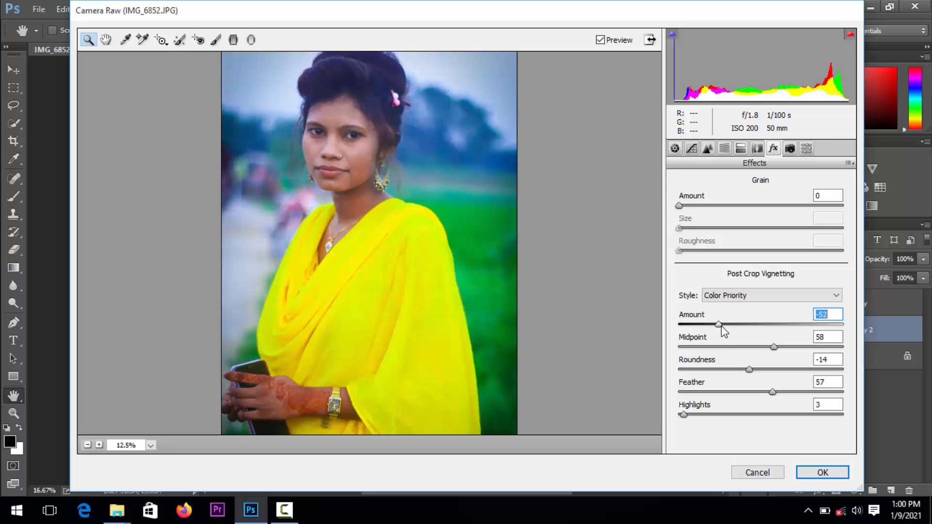
mouse_move(774, 347)
left_mouse_down()
mouse_move(792, 348)
mouse_move(767, 354)
left_mouse_up()
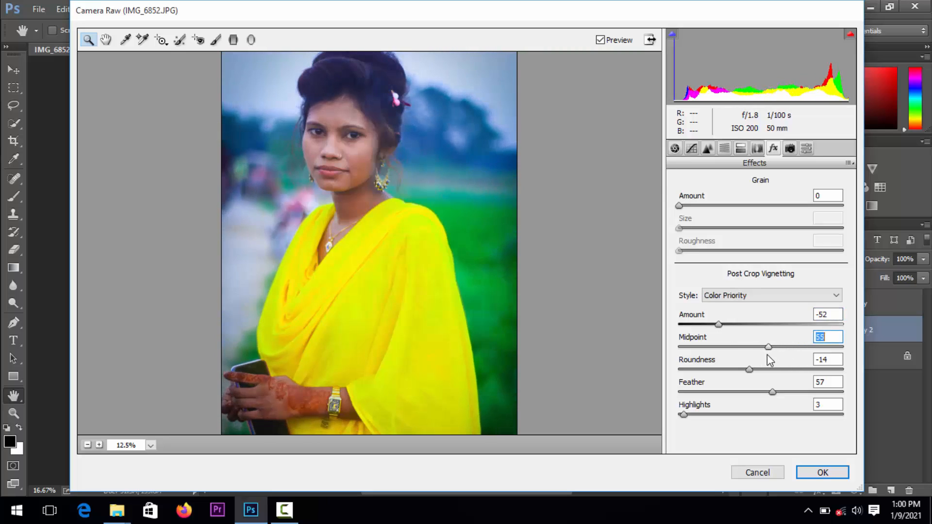
left_click_drag(772, 392, 761, 393)
mouse_move(689, 415)
left_mouse_down()
mouse_move(698, 415)
mouse_move(679, 418)
left_mouse_up()
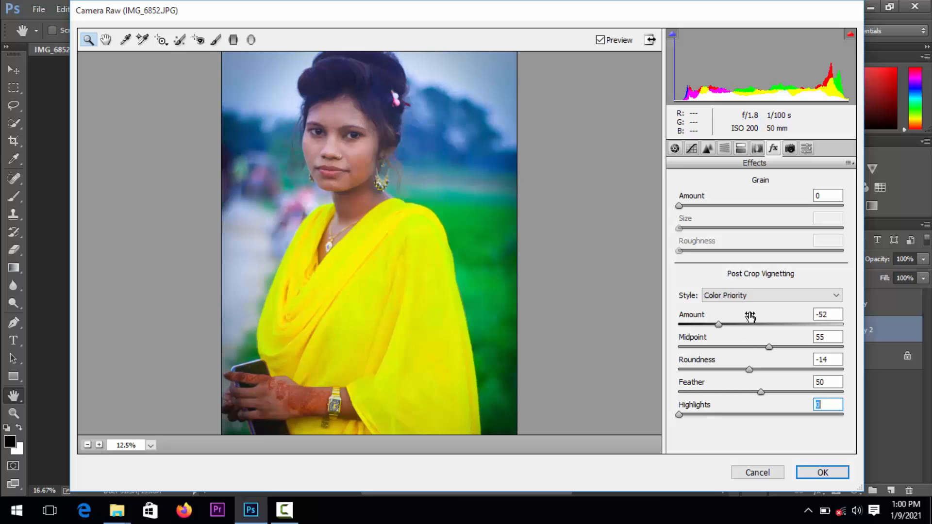
Set the vignette to Paint Overlay with Amount -50, Roundness -25 and Feather 45, and the grain to Amount 11, Size 34 and Roughness 43
left_click(753, 295)
left_click(759, 325)
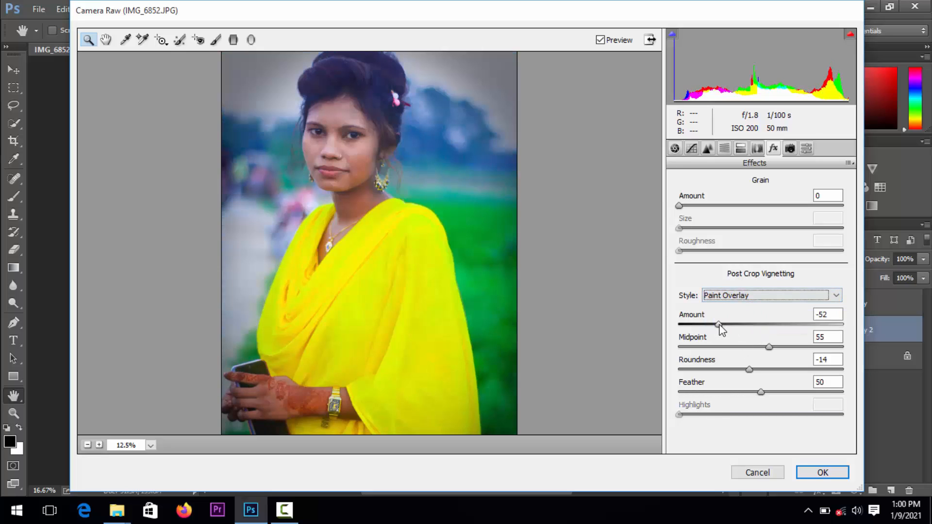
left_click_drag(726, 330, 753, 392)
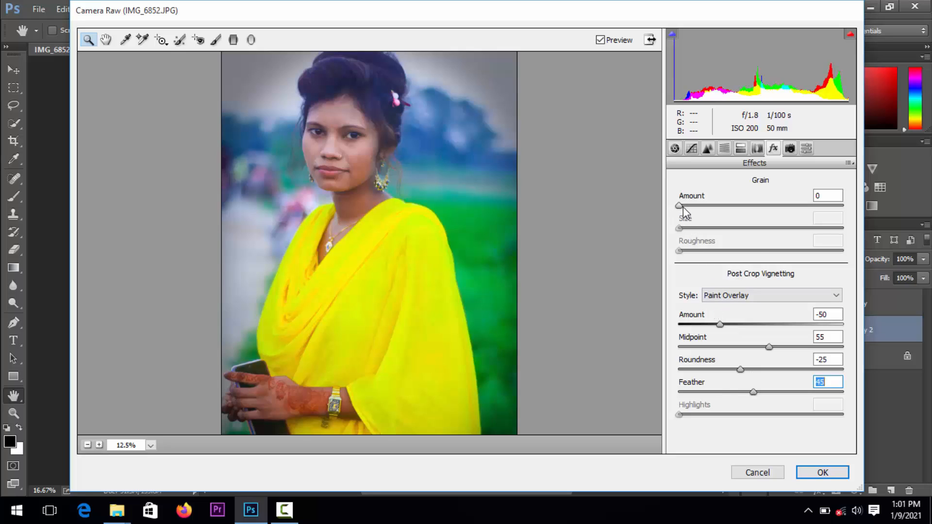
left_click_drag(683, 206, 699, 209)
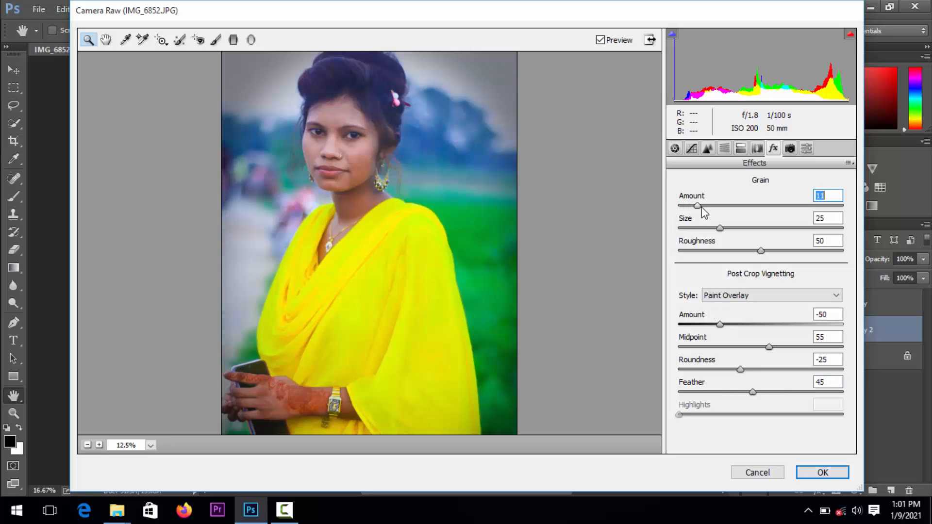
left_click_drag(759, 250, 728, 228)
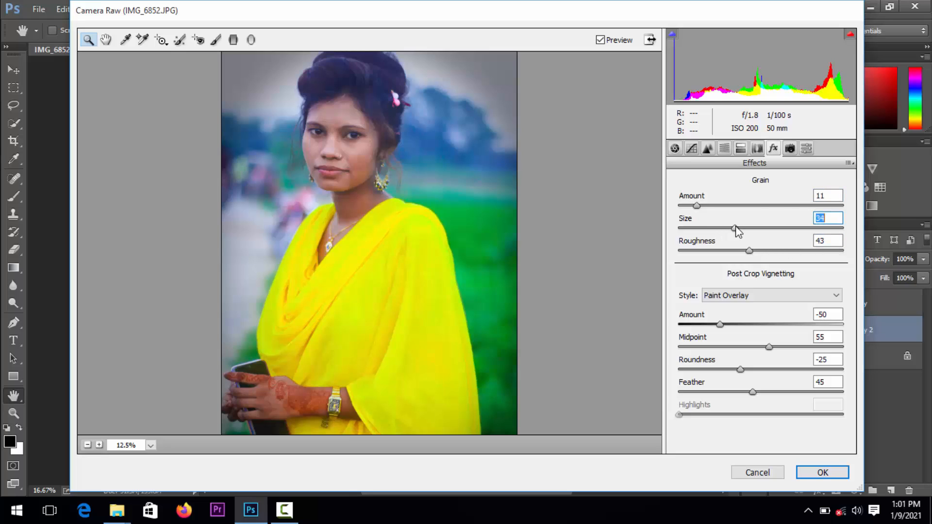
Set the camera calibration's Green Primary to Hue +49 and Saturation +28 and the Shadows Tint to -9, and apply the Camera Raw adjustments
left_click(790, 148)
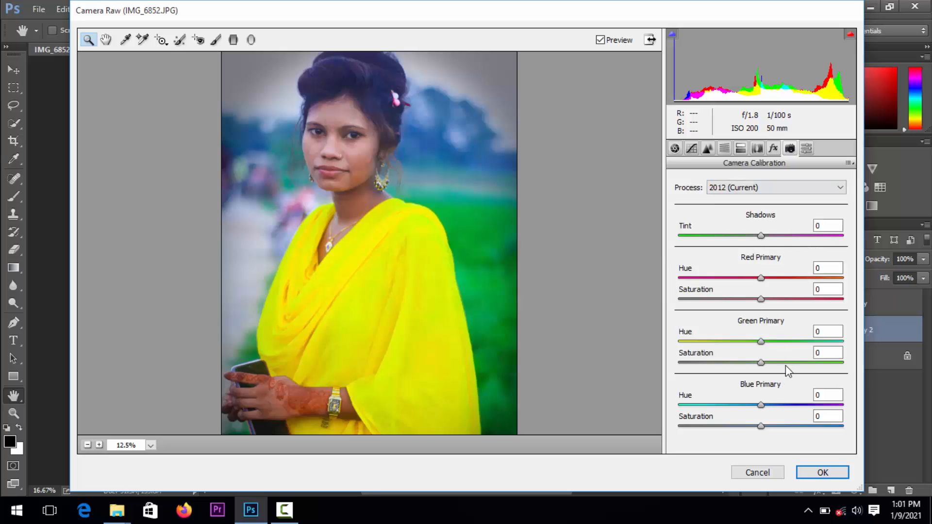
left_click_drag(798, 345, 784, 365)
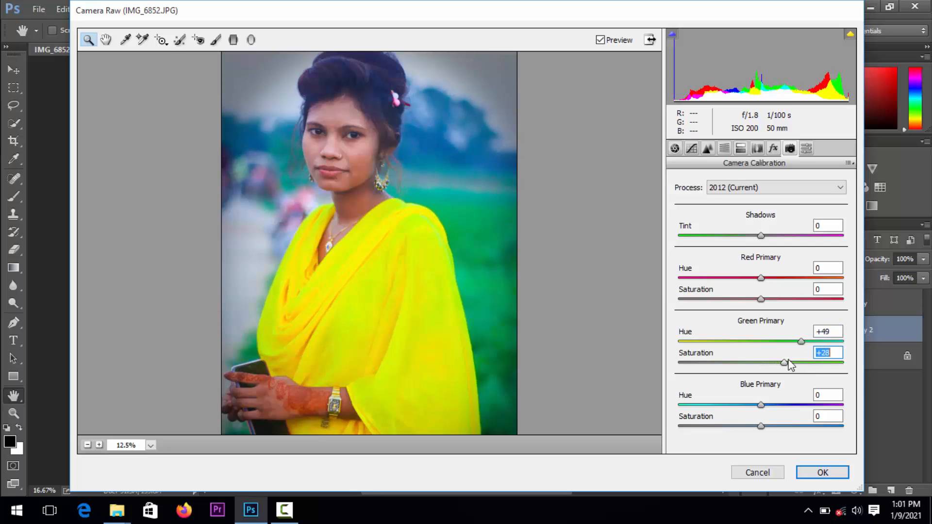
left_click(806, 148)
left_click(790, 149)
mouse_move(761, 236)
left_mouse_down()
mouse_move(775, 238)
mouse_move(753, 239)
left_mouse_up()
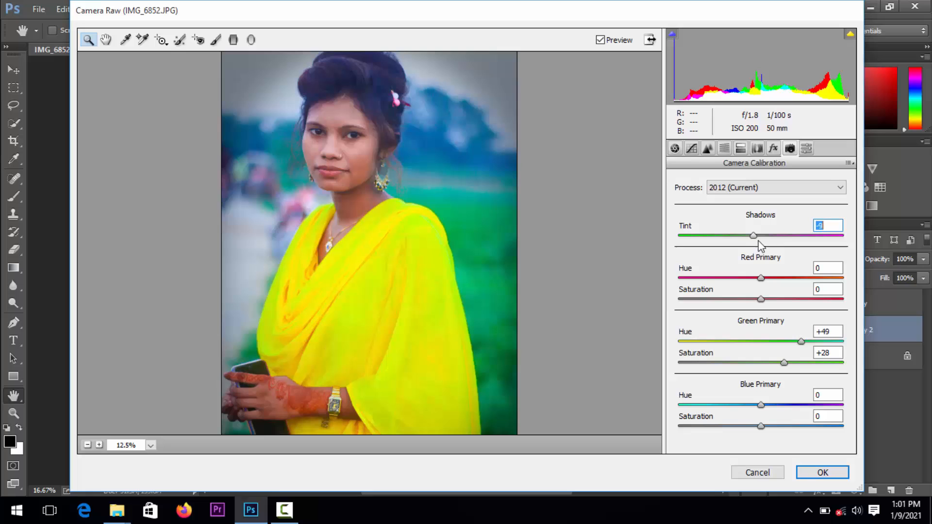
left_click(821, 472)
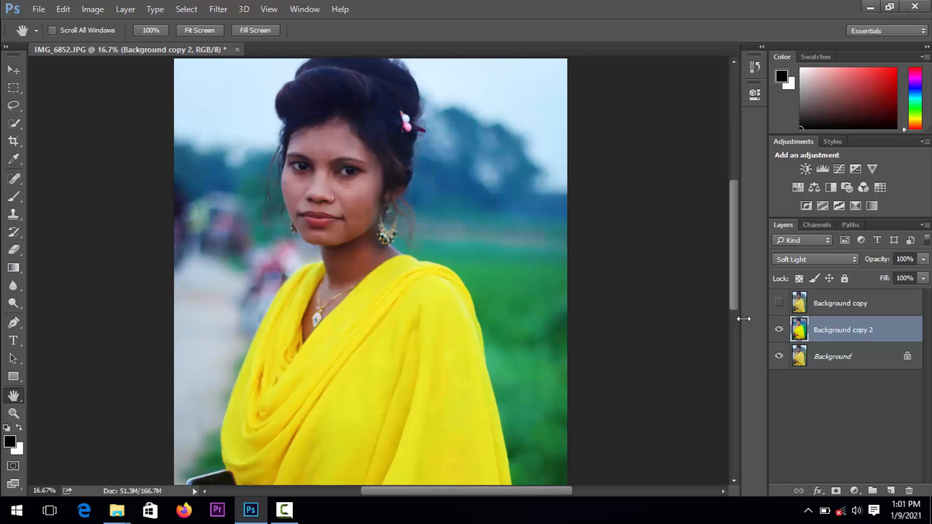
Compare the portrait before and after the edit by temporarily showing the Background copy layer
left_click(779, 303)
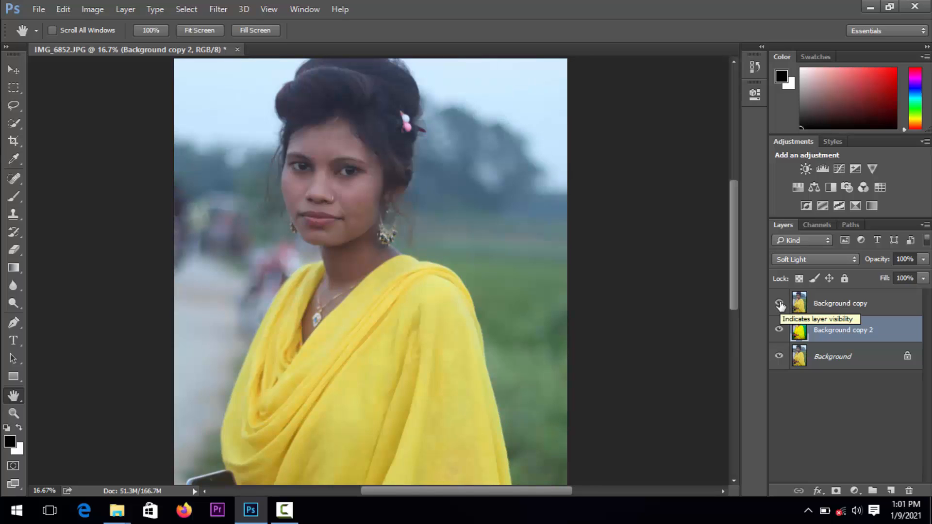
left_click(779, 304)
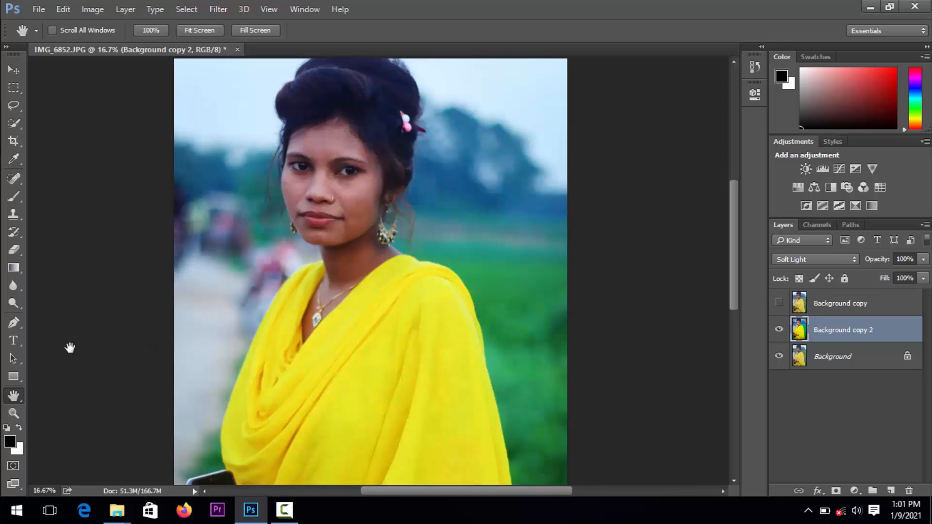
left_click_drag(235, 374, 304, 291)
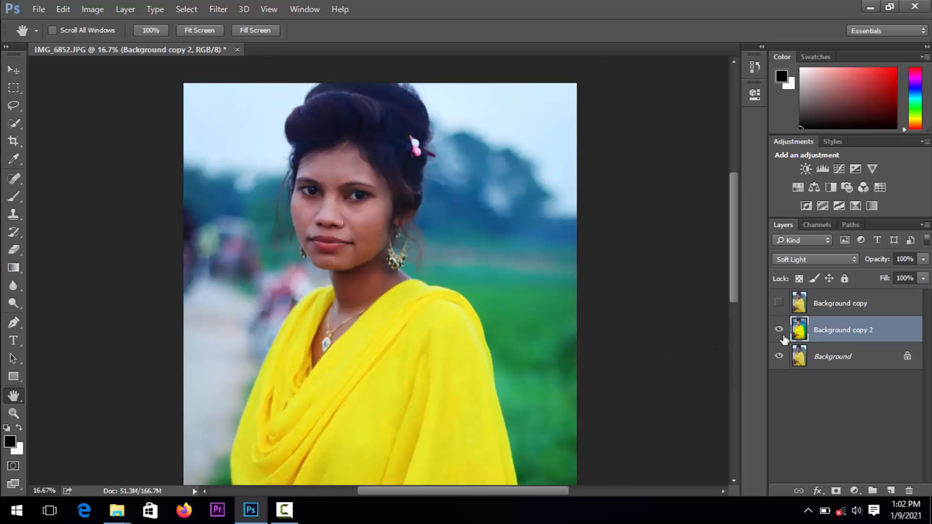
Start a Selective Color adjustment on Background copy 2, setting Reds to Magenta -44, Yellow -47 and Black -52, and adjust its Cyan
left_click(92, 10)
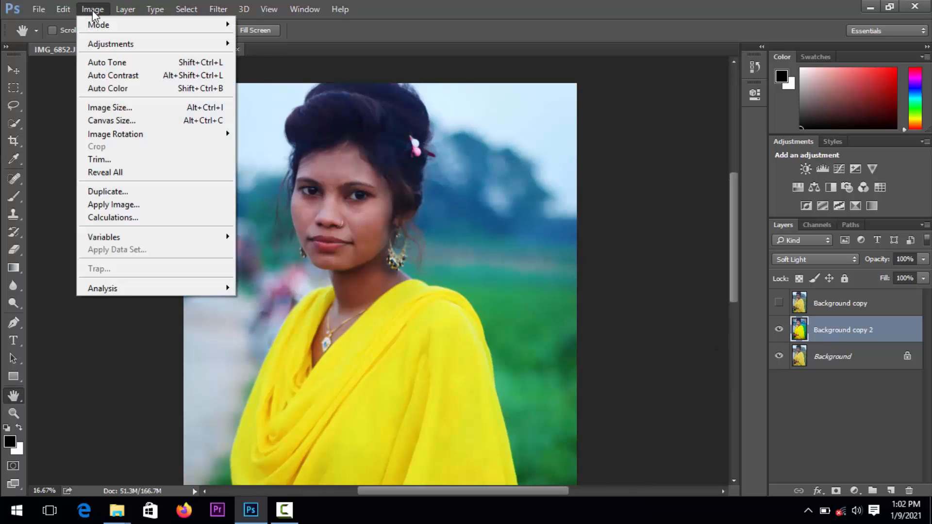
mouse_move(109, 26)
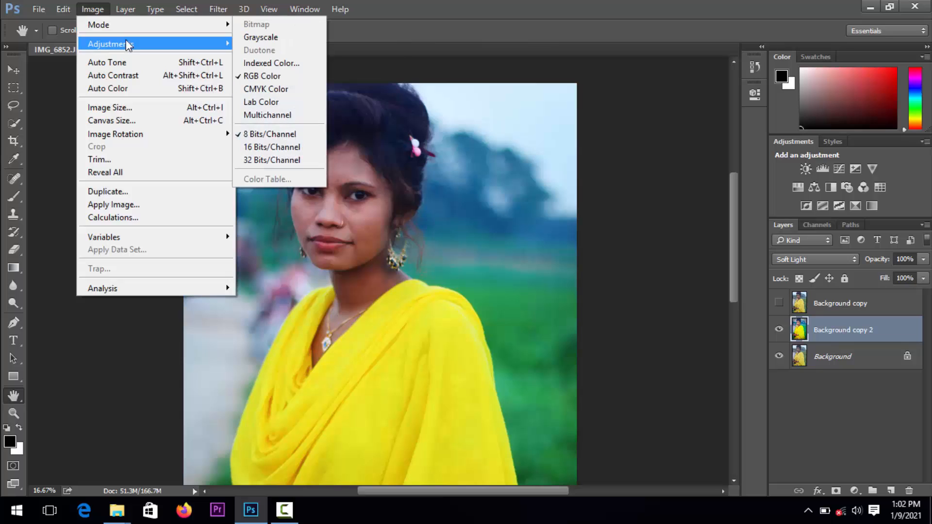
mouse_move(126, 44)
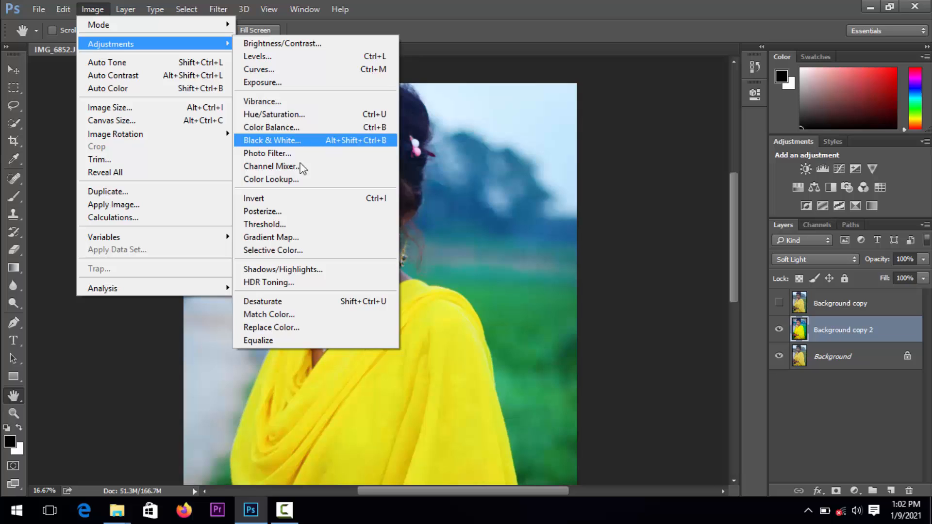
left_click(303, 246)
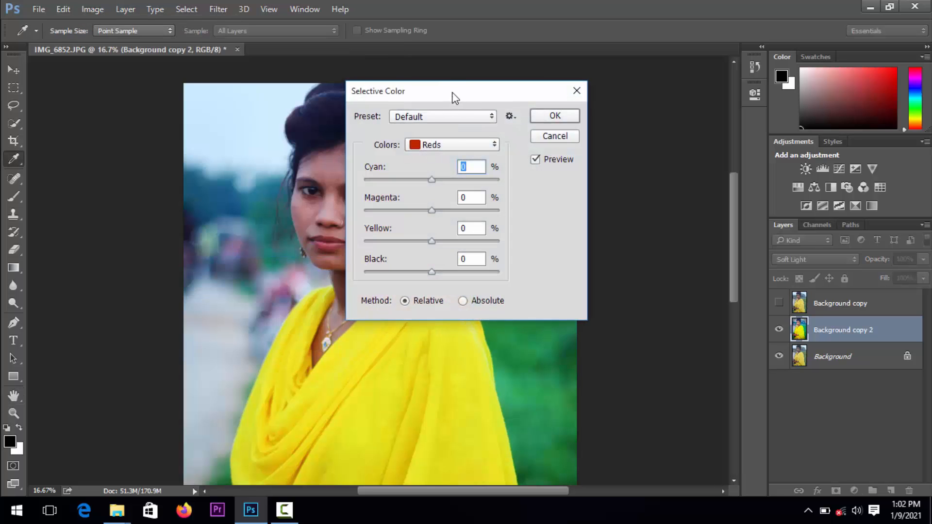
left_click_drag(455, 97, 637, 130)
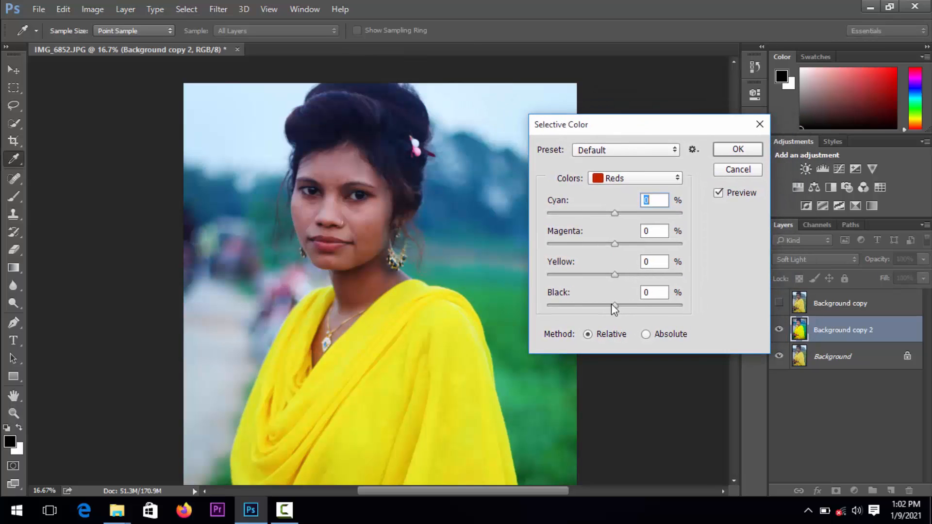
left_click_drag(611, 303, 579, 304)
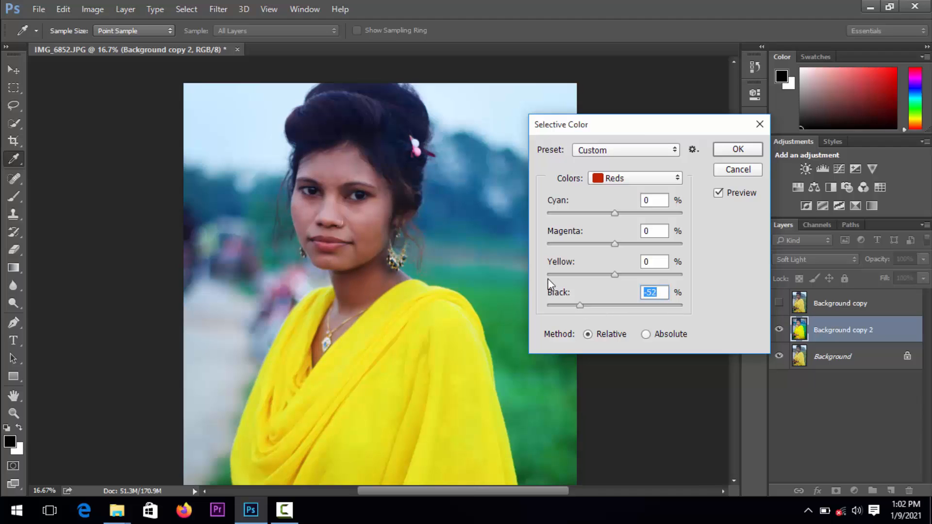
left_click_drag(615, 275, 582, 278)
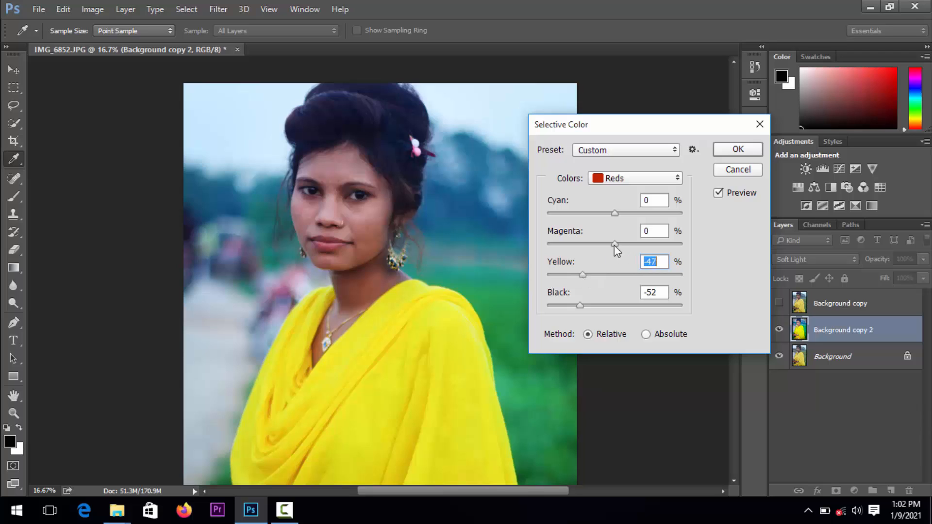
mouse_move(615, 244)
left_mouse_down()
mouse_move(598, 249)
mouse_move(617, 246)
left_mouse_up()
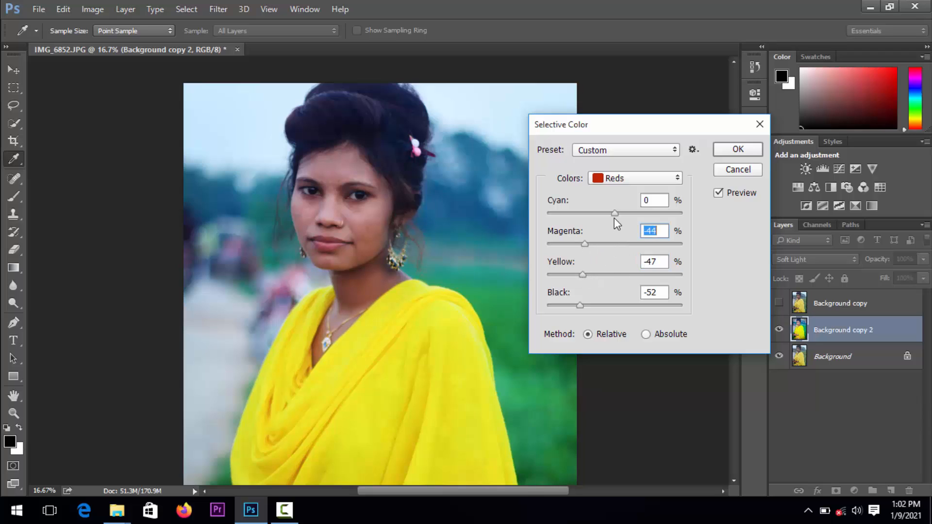
mouse_move(613, 214)
left_mouse_down()
mouse_move(625, 214)
mouse_move(611, 214)
left_mouse_up()
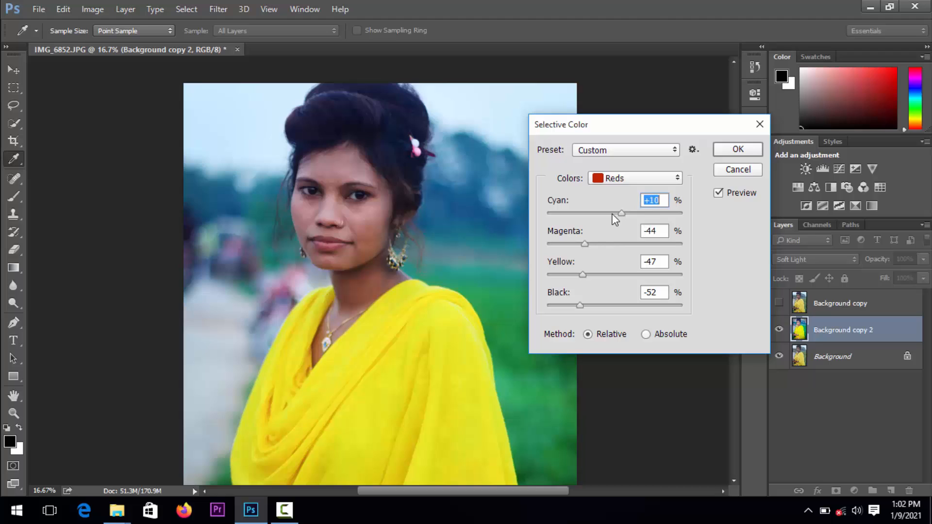
Adjust the Yellow and Black amounts of the Yellows range in Selective Color
left_click(633, 181)
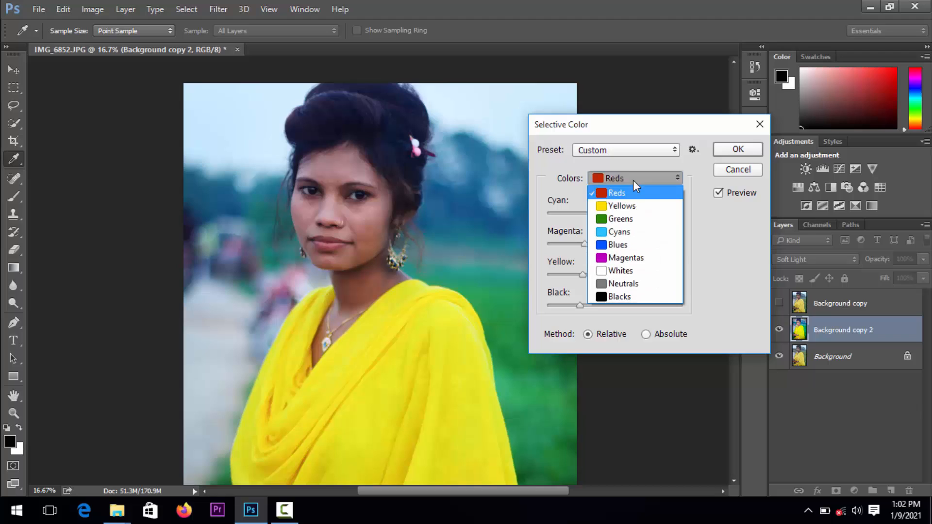
left_click(629, 205)
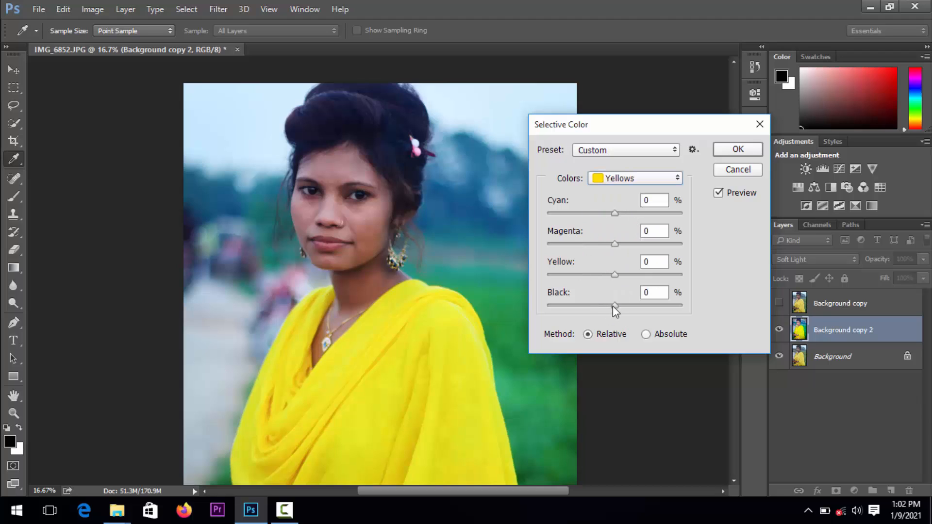
left_click_drag(613, 279, 602, 278)
left_click_drag(610, 280, 619, 305)
Set the Whites range in Selective Color to Yellow -12 and Black -9
left_click(619, 178)
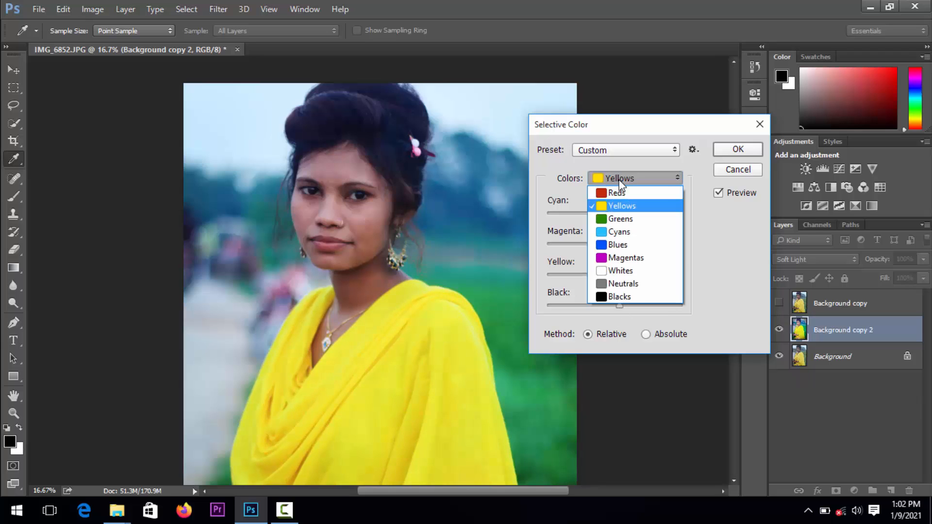
left_click(633, 272)
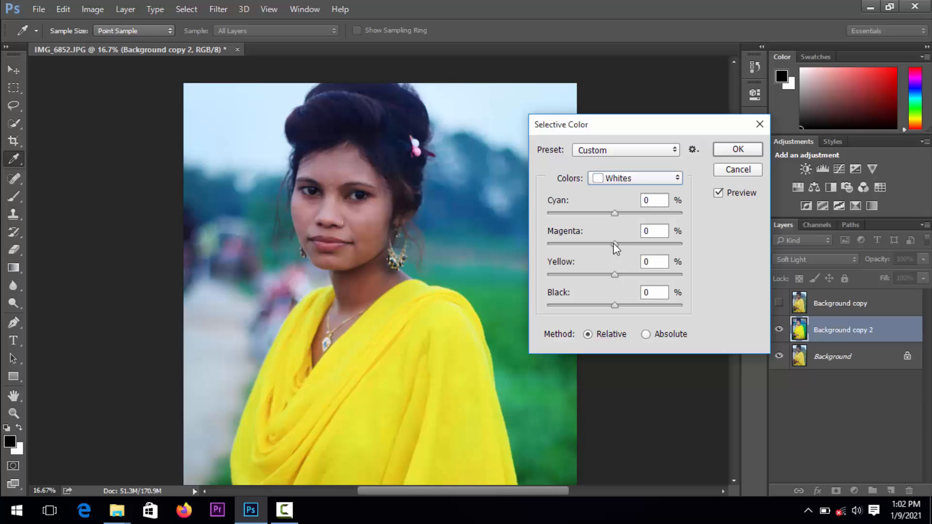
left_click(615, 272)
left_click_drag(602, 279, 608, 308)
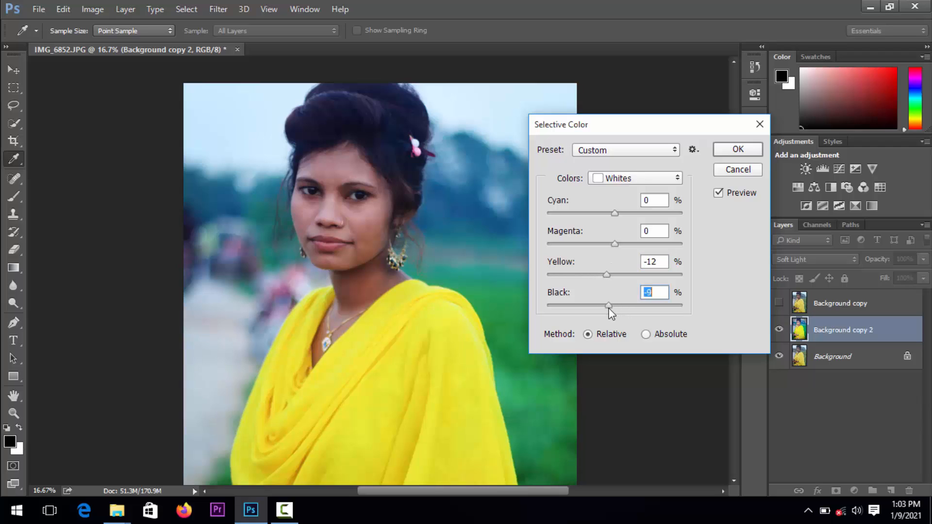
Set the Greens range in Selective Color to Yellow +33 and Black +24, and adjust its Magenta and Cyan
left_click(618, 153)
left_click(631, 188)
left_click(632, 179)
left_click(624, 219)
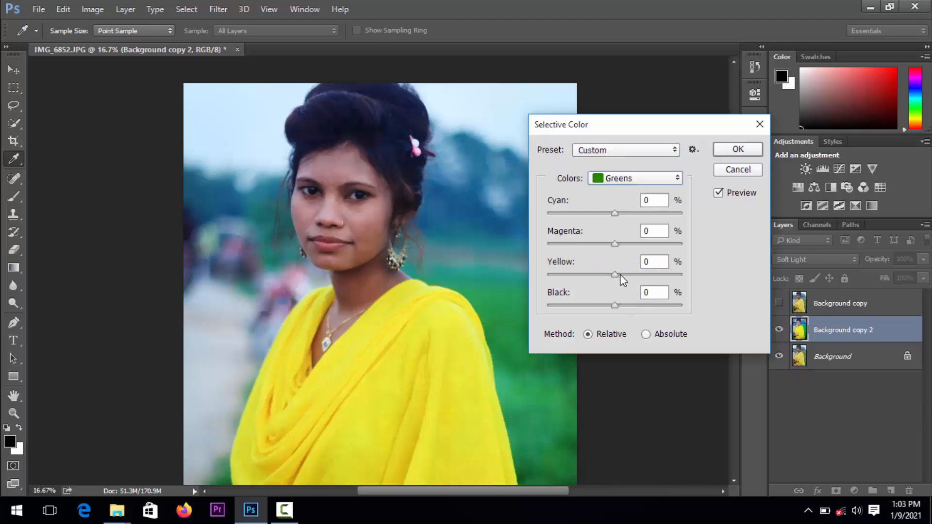
left_click_drag(619, 275, 639, 275)
left_click_drag(625, 307, 631, 306)
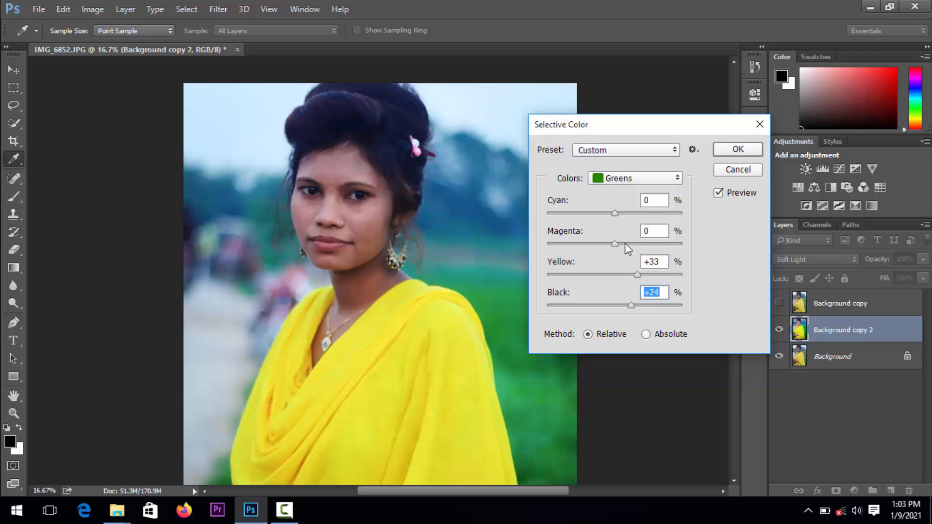
left_click_drag(624, 244, 626, 245)
left_click_drag(616, 213, 626, 214)
Set the Cyans range in Selective Color to Magenta +20, Yellow +27 and Black +15
left_click(615, 180)
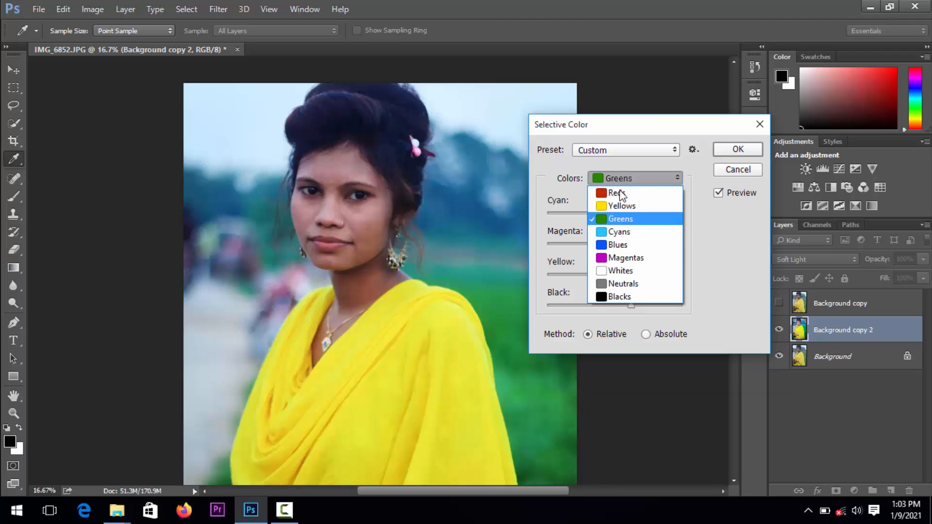
left_click(636, 234)
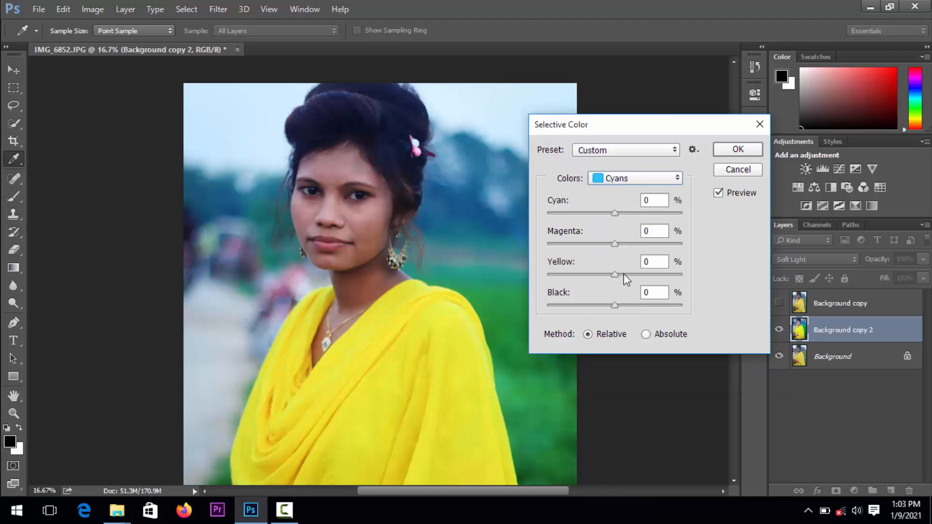
left_click_drag(624, 275, 635, 275)
left_click_drag(619, 244, 629, 244)
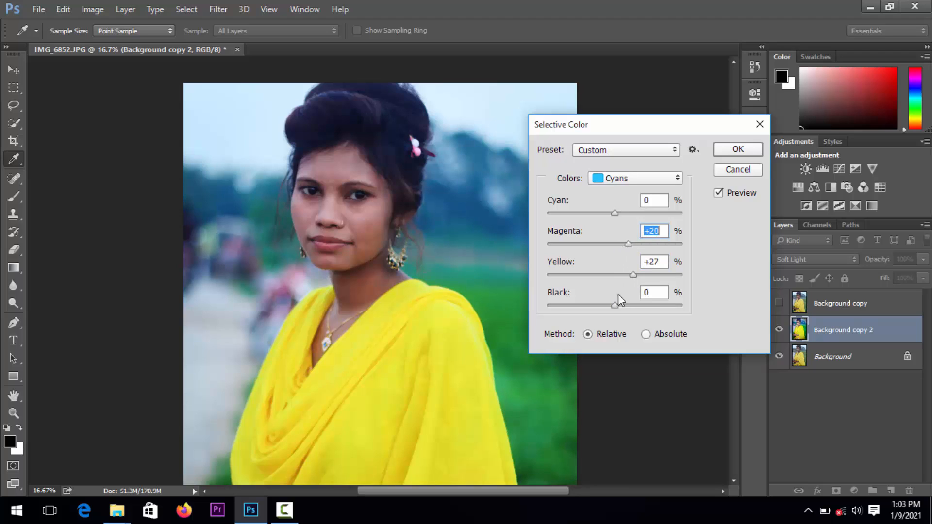
left_click_drag(614, 305, 623, 305)
Set the Blues range in Selective Color to Cyan +18, Magenta +22 and Yellow +20
left_click(610, 183)
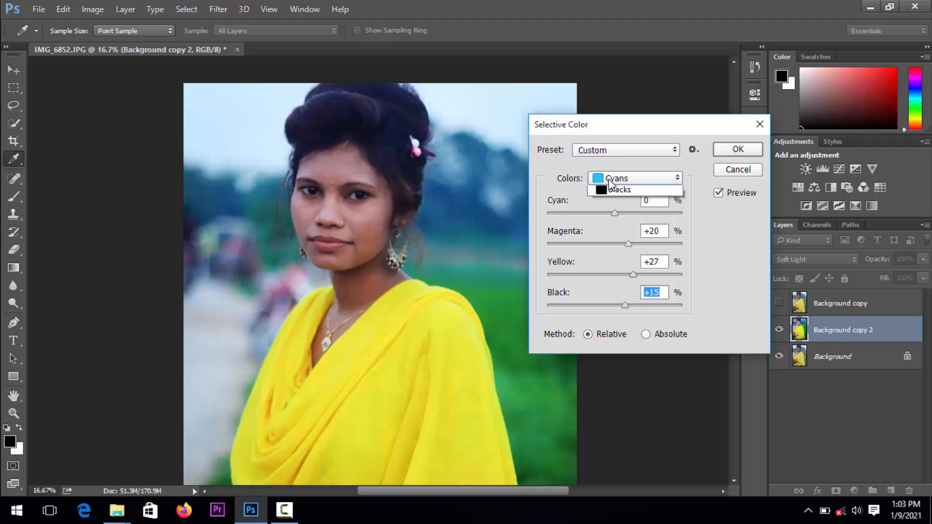
left_click(626, 246)
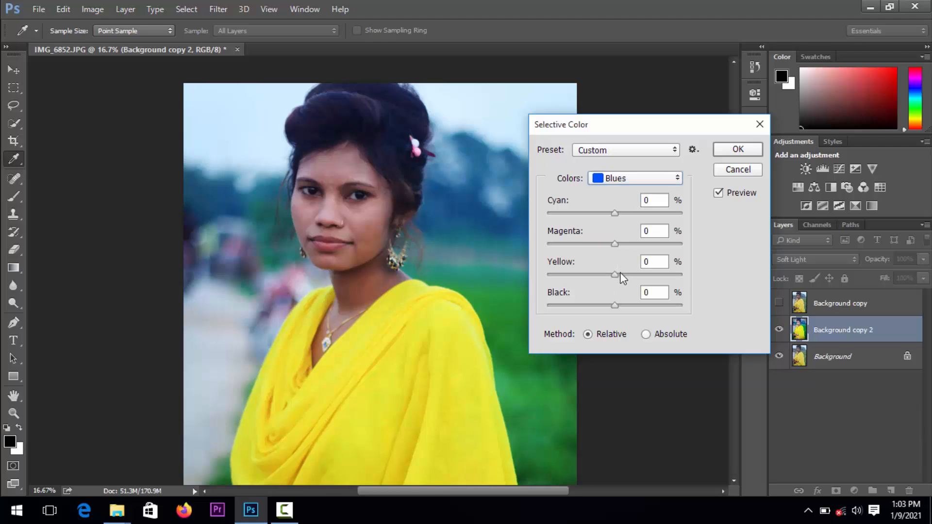
left_click_drag(620, 274, 629, 274)
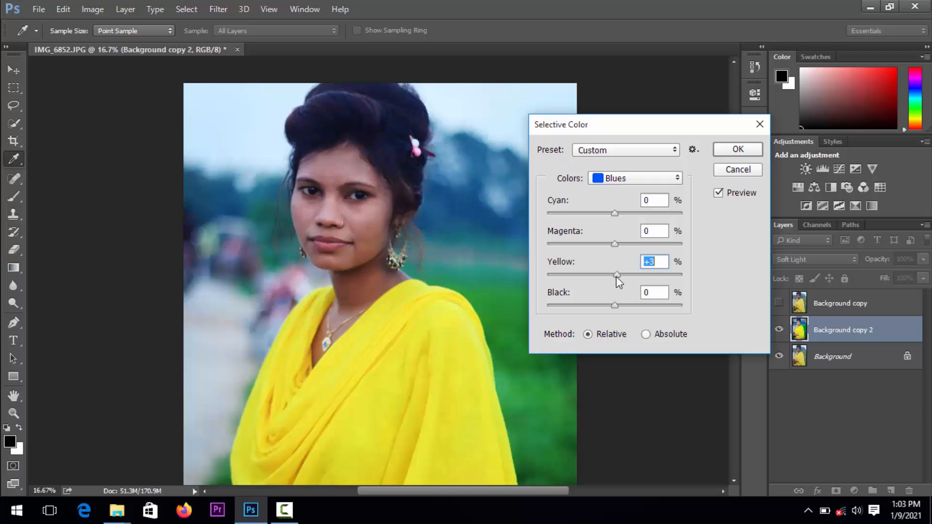
left_click_drag(614, 243, 615, 243)
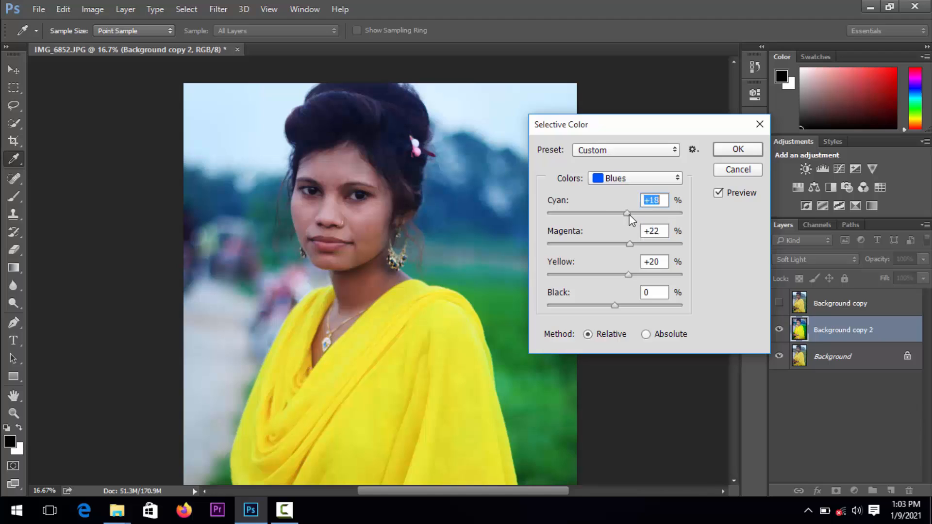
Raise the Magenta amount of the Magentas range and apply the Selective Color adjustment
left_click(619, 178)
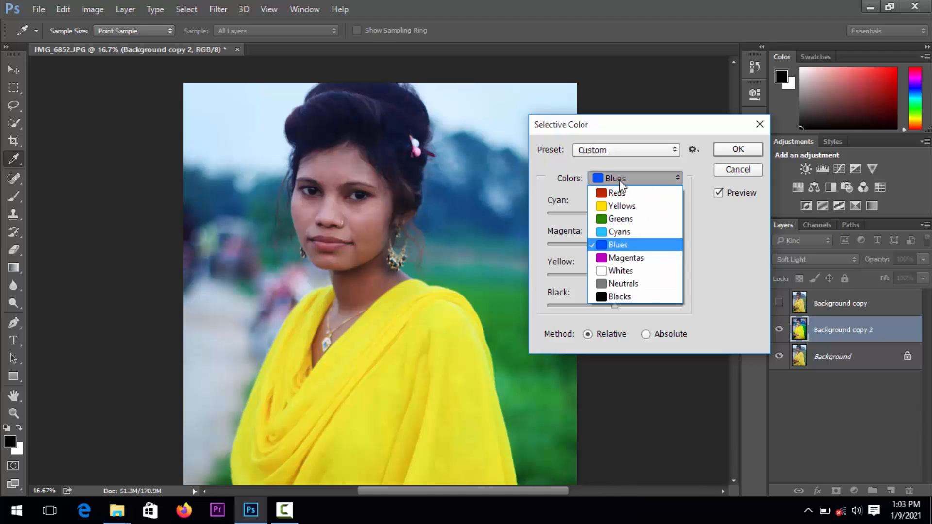
left_click(626, 258)
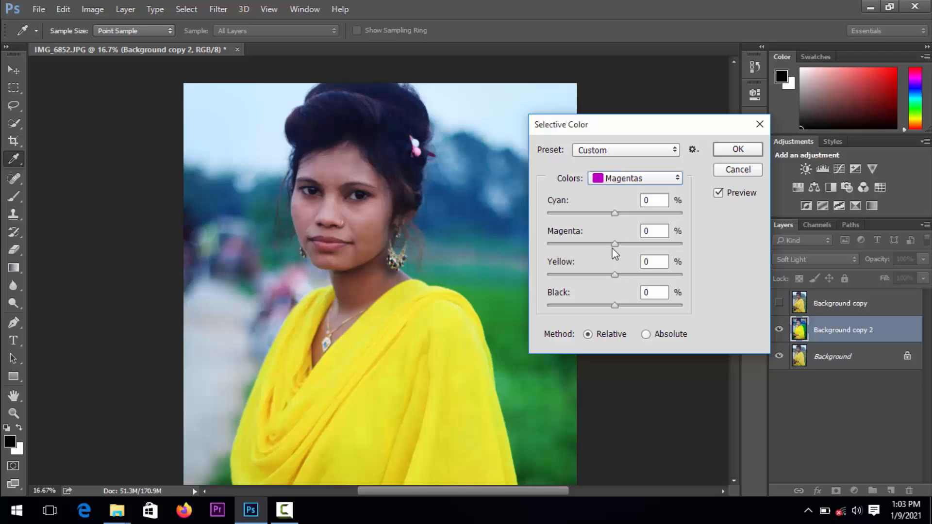
left_click_drag(615, 244, 624, 244)
key("space")
left_click(729, 154)
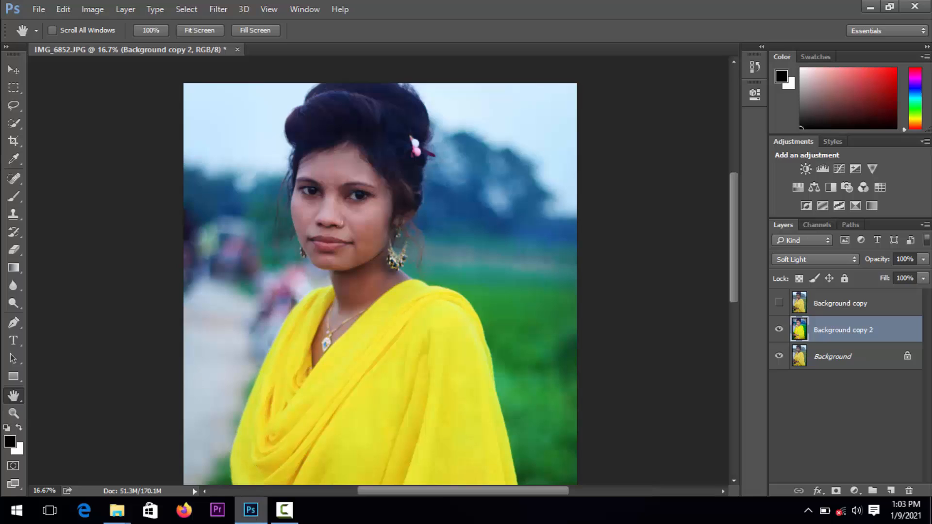
left_click(284, 510)
left_click(854, 450)
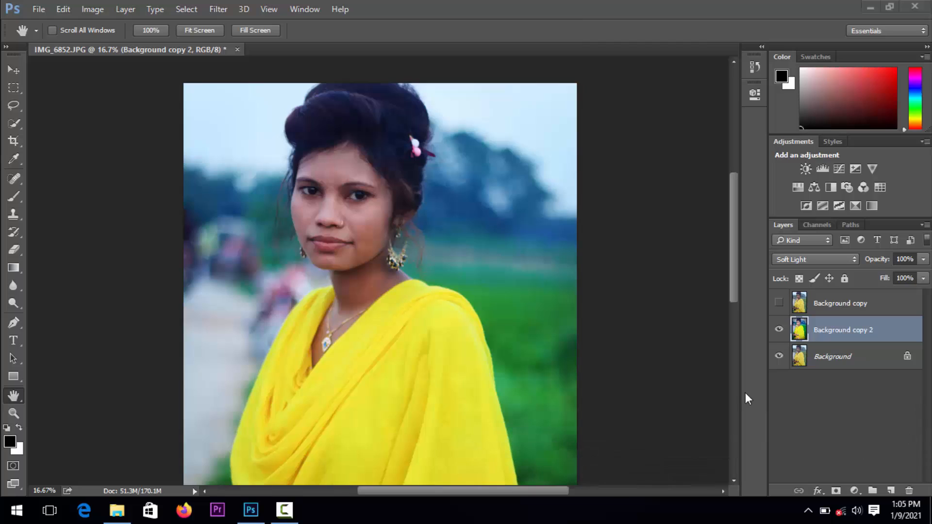
Compare the Selective Color result with the original portrait by temporarily showing the Background copy layer
left_click(779, 315)
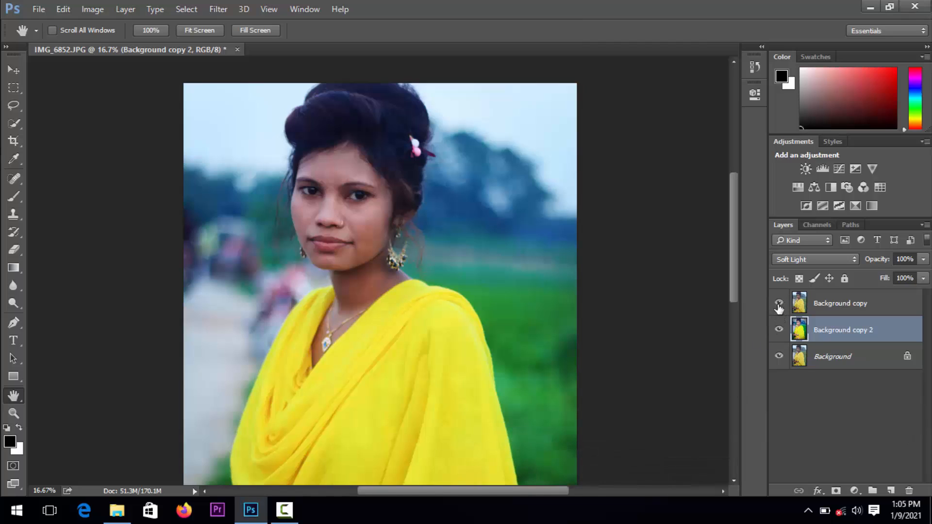
left_click(779, 304)
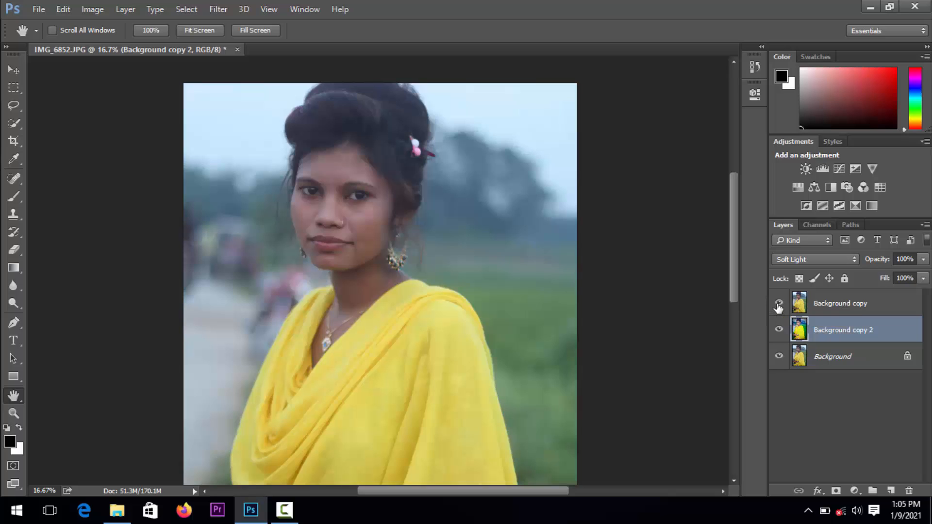
left_click(777, 304)
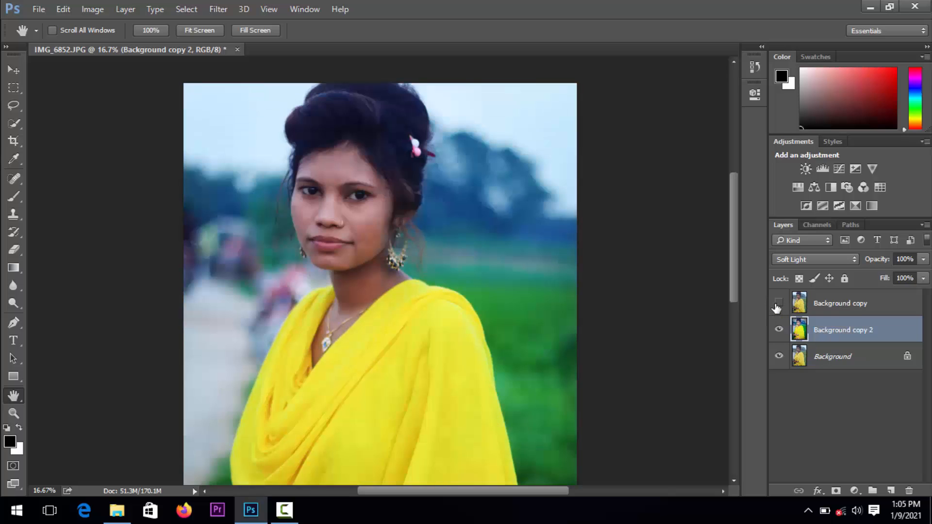
Activate the Content-Aware Spot Healing Brush for retouching the facial skin on Background copy 2
left_click(14, 413)
left_click(410, 335)
left_click(410, 335)
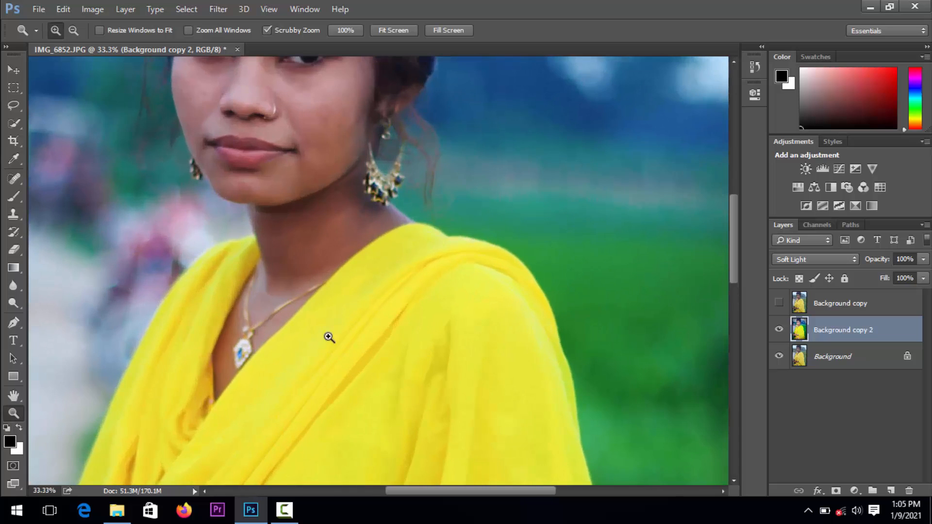
left_click(351, 252)
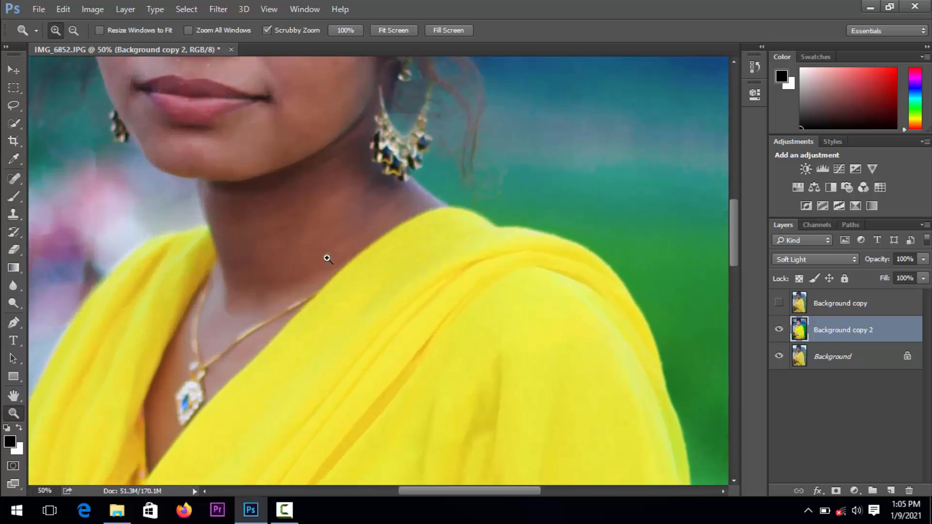
left_click(14, 396)
left_click_drag(162, 273, 246, 332)
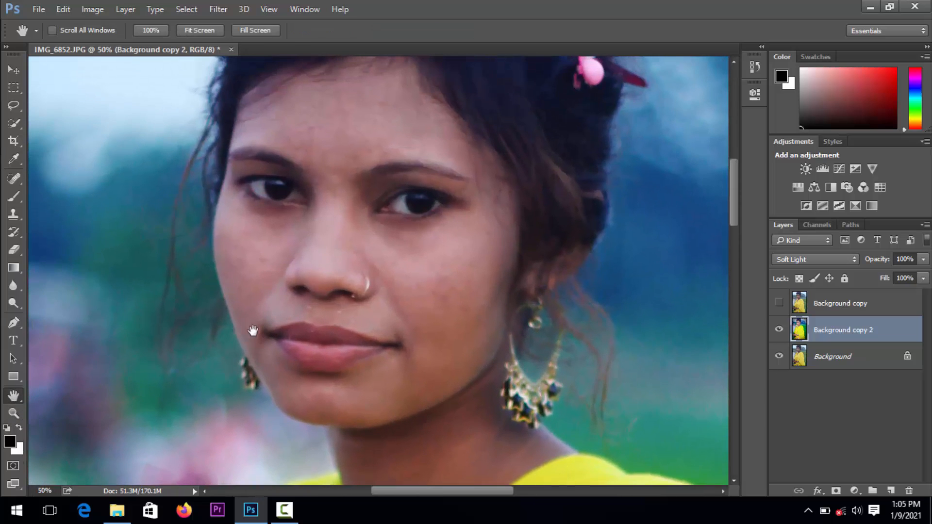
left_click(14, 412)
left_click(358, 307)
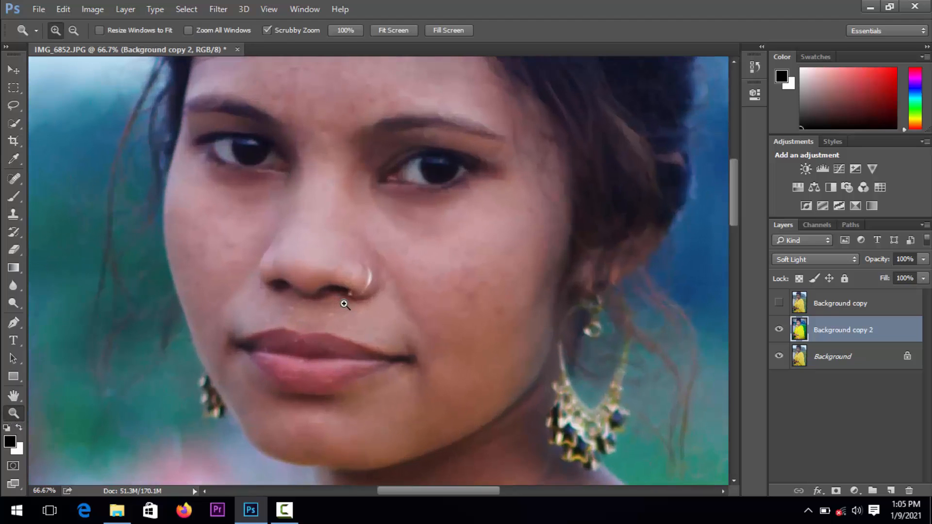
left_click(13, 395)
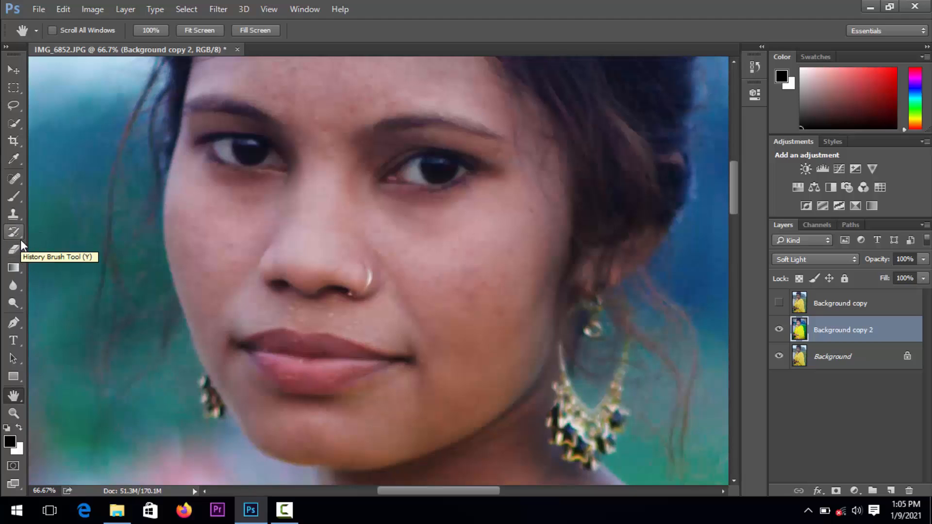
key("j")
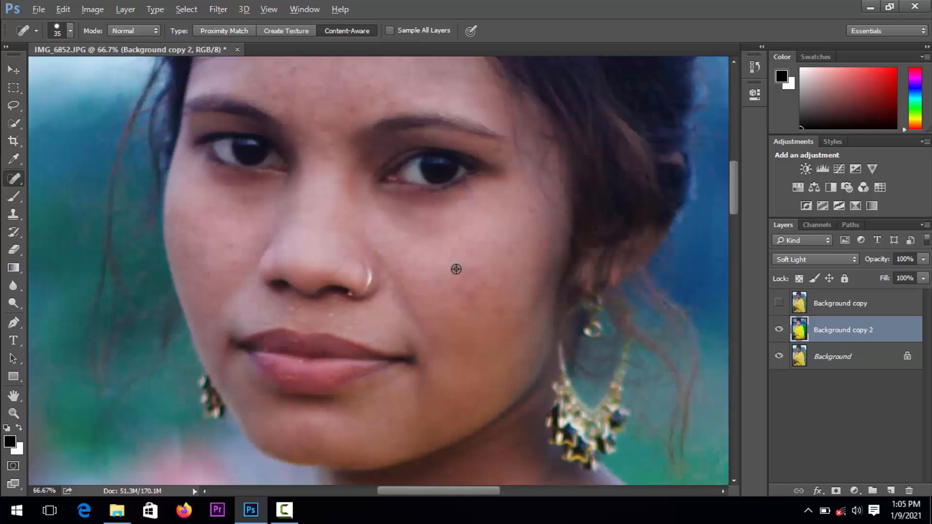
left_click(477, 241, "alt")
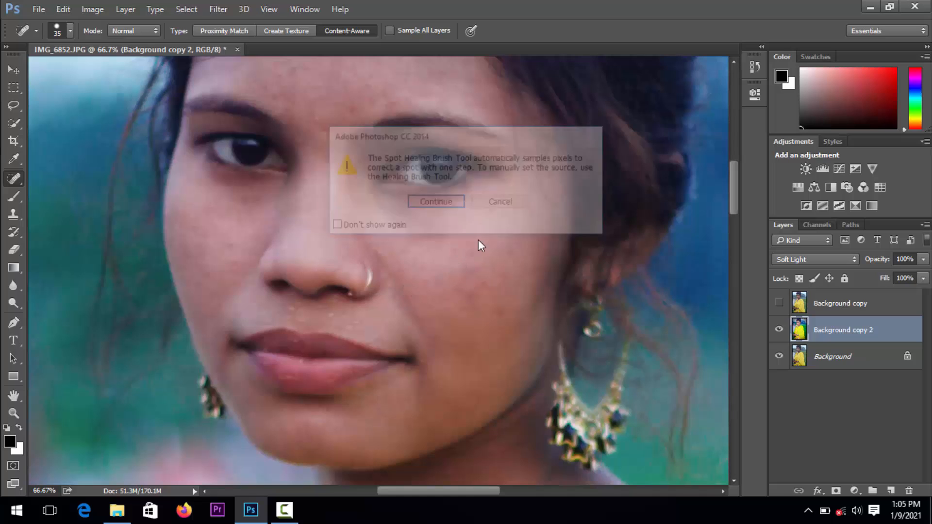
left_click(446, 207)
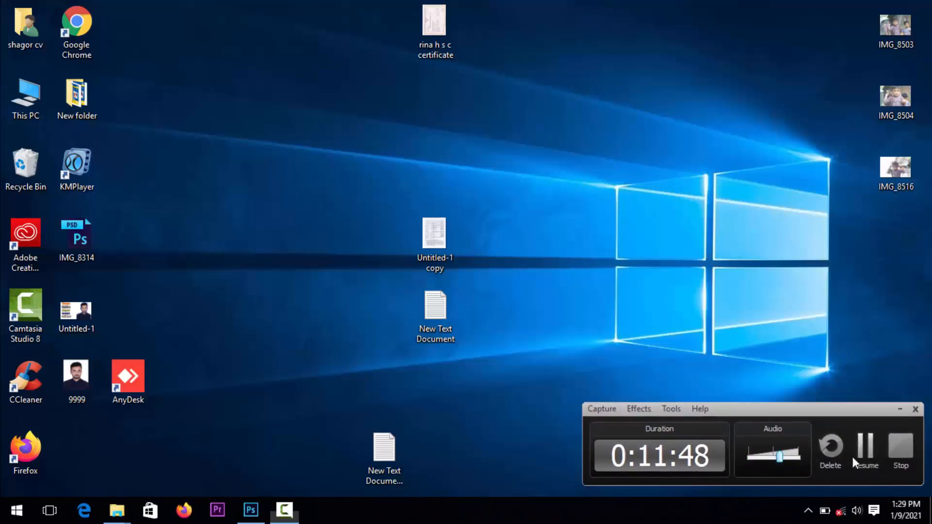
left_click(852, 456)
left_click(265, 510)
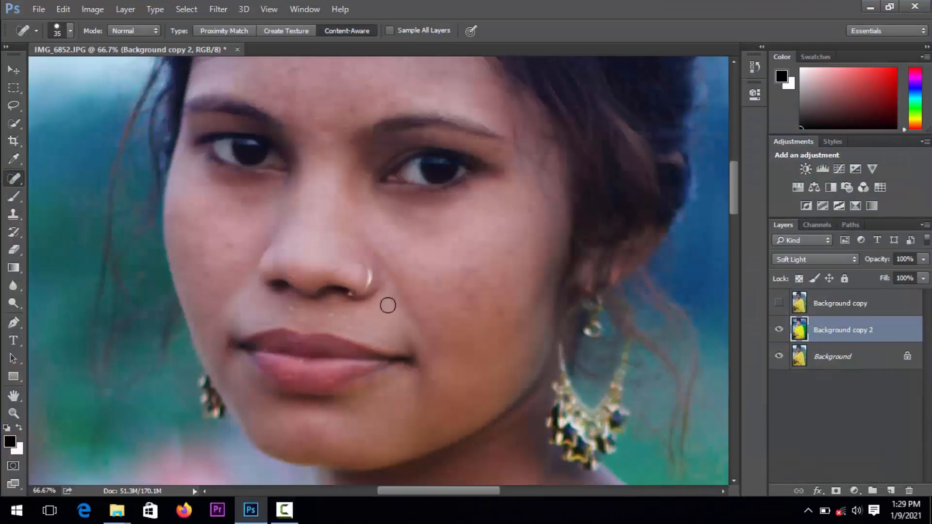
left_click_drag(348, 261, 384, 267)
left_click_drag(241, 274, 373, 256)
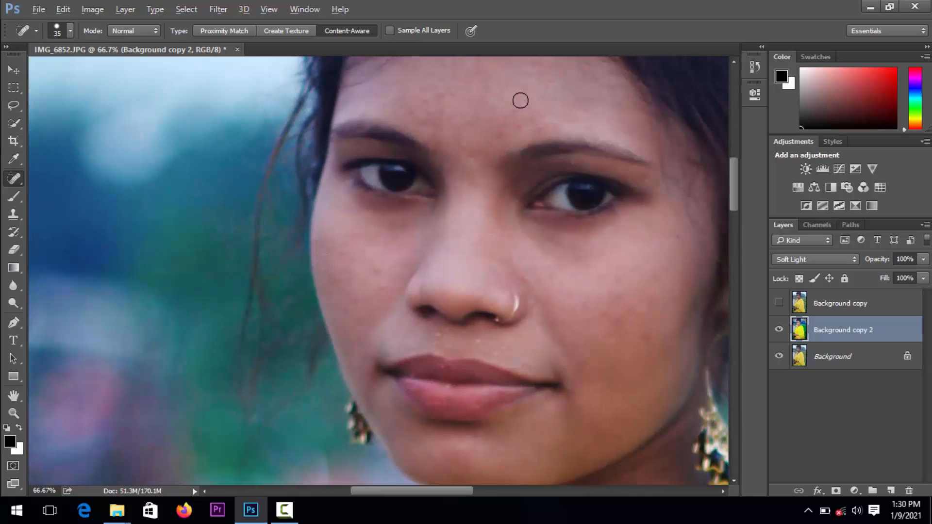
key("alt")
key("alt")
key("alt")
key("alt")
mouse_move(603, 295)
left_mouse_down()
mouse_move(598, 316)
mouse_move(567, 315)
mouse_move(545, 279)
left_mouse_up()
Sample the cheek's skin tone as both foreground and background colors and return to the Spot Healing Brush
left_click(13, 159)
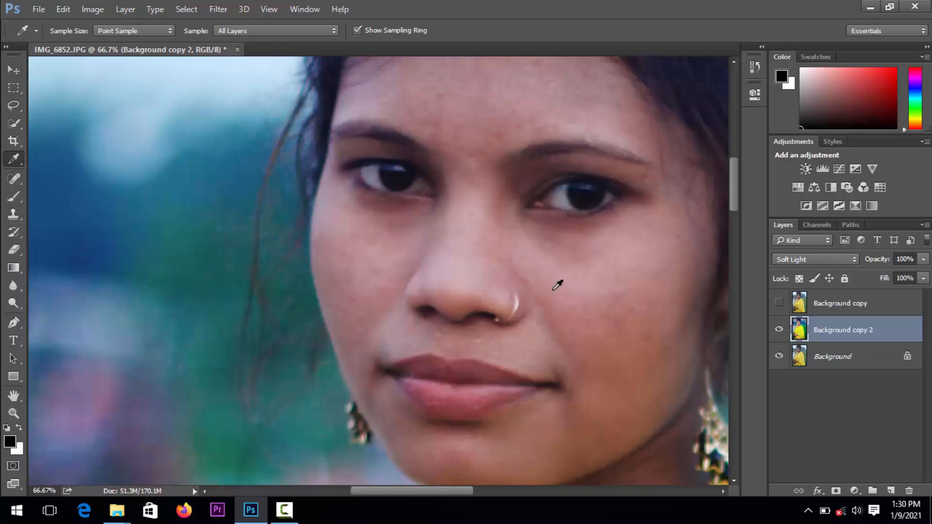
left_click(578, 283)
left_click(18, 428)
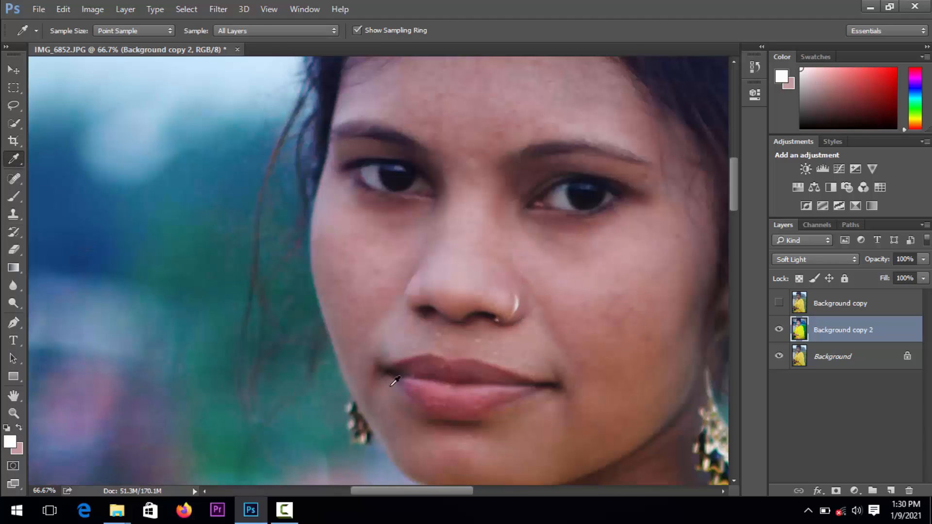
left_click(564, 293)
key("j")
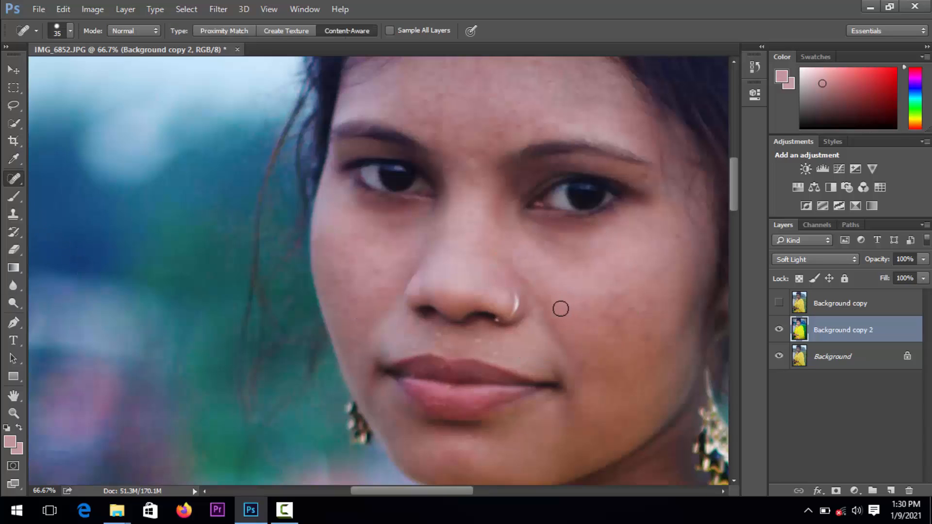
Heal the blemishes and dark patches on the cheek beside the nose ring
left_click(576, 299)
left_click(554, 286)
mouse_move(542, 268)
left_mouse_down()
mouse_move(579, 281)
mouse_move(528, 244)
mouse_move(524, 229)
mouse_move(554, 252)
mouse_move(594, 258)
left_mouse_up()
left_click(528, 243)
left_click(520, 225)
left_click(557, 252)
left_click(612, 275)
left_click(614, 296)
left_click(596, 282)
mouse_move(592, 321)
left_mouse_down()
mouse_move(569, 316)
mouse_move(524, 285)
mouse_move(558, 330)
mouse_move(525, 275)
mouse_move(568, 339)
mouse_move(599, 296)
left_mouse_up()
left_click(517, 274)
left_click(563, 342)
left_click(527, 278)
left_click(574, 349)
left_click(620, 304)
left_click(574, 307)
Heal the spots on the lower forehead, between the eyebrows and on the upper nose bridge
left_click(470, 160)
left_click(452, 189)
left_click(514, 123)
mouse_move(523, 124)
left_mouse_down()
mouse_move(565, 126)
mouse_move(476, 117)
mouse_move(459, 96)
left_mouse_up()
left_click(457, 116)
left_click(469, 96)
mouse_move(431, 98)
left_mouse_down()
mouse_move(443, 95)
mouse_move(429, 126)
left_mouse_up()
left_click_drag(445, 158, 452, 171)
Heal the marks on the cheek opposite the nose ring
left_click(386, 244)
mouse_move(350, 238)
left_mouse_down()
mouse_move(333, 233)
mouse_move(362, 284)
mouse_move(384, 262)
left_mouse_up()
mouse_move(387, 301)
left_mouse_down()
mouse_move(378, 308)
mouse_move(343, 282)
left_mouse_up()
left_click(354, 331)
left_click(391, 289)
Heal the shiny specks between the nose and upper lip, out to the mouth corner
left_click_drag(518, 355, 505, 350)
left_click_drag(497, 347, 469, 344)
mouse_move(505, 343)
left_mouse_down()
mouse_move(468, 344)
mouse_move(500, 348)
mouse_move(427, 336)
mouse_move(386, 355)
left_mouse_up()
left_click(433, 343)
left_click(423, 338)
left_click(432, 336)
left_click(398, 349)
left_click(531, 362)
left_click(552, 371)
left_click_drag(537, 363, 560, 375)
Heal the remaining spots under the eye on the nose ring side and beside the nose bridge
left_click(587, 343)
left_click(563, 268)
left_click(537, 248)
left_click(563, 243)
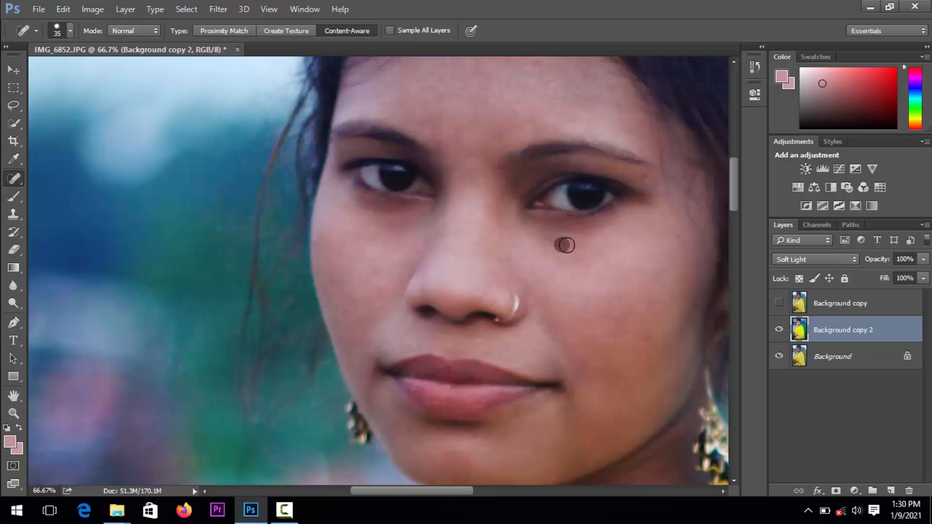
left_click(553, 234)
left_click(503, 194)
Smooth the forehead by healing its spots and uneven patches from the hairline down to the eyebrows
left_click_drag(534, 137, 552, 228)
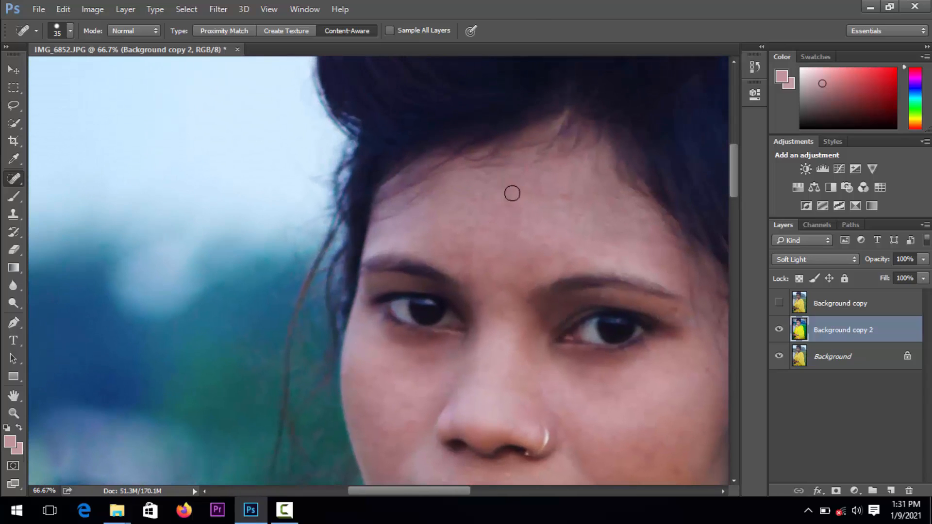
left_click_drag(502, 196, 483, 204)
left_click_drag(476, 236, 472, 245)
left_click_drag(458, 208, 451, 228)
mouse_move(469, 257)
left_mouse_down()
mouse_move(452, 266)
mouse_move(494, 266)
left_mouse_up()
left_click(549, 247)
left_click(570, 240)
left_click(586, 248)
left_click(549, 249)
mouse_move(561, 222)
left_mouse_down()
mouse_move(569, 209)
mouse_move(542, 211)
left_mouse_up()
left_click_drag(521, 229, 508, 256)
left_click_drag(508, 242, 493, 244)
left_click_drag(485, 212, 487, 240)
Heal the skin between the eyebrows and on the nose bridge, plus the cheek opposite the nose ring
left_click(504, 313)
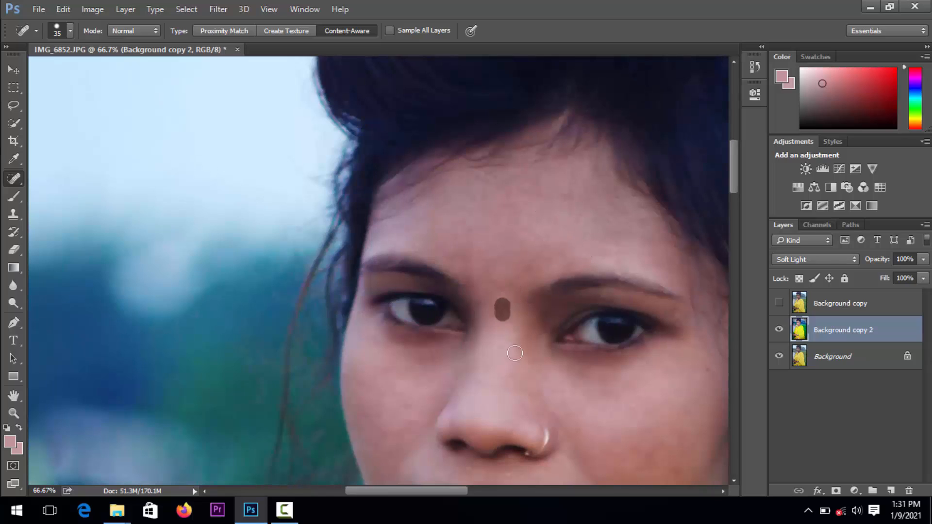
left_click_drag(537, 333, 530, 308)
left_click(504, 316)
scroll(486, 311, "down", 3)
scroll(485, 310, "left", 2)
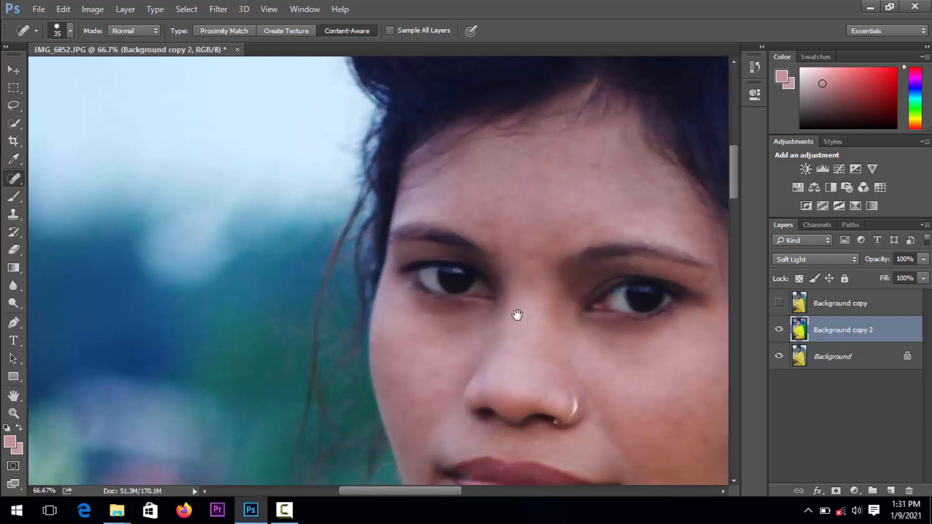
left_click(464, 295)
left_click_drag(477, 351, 444, 380)
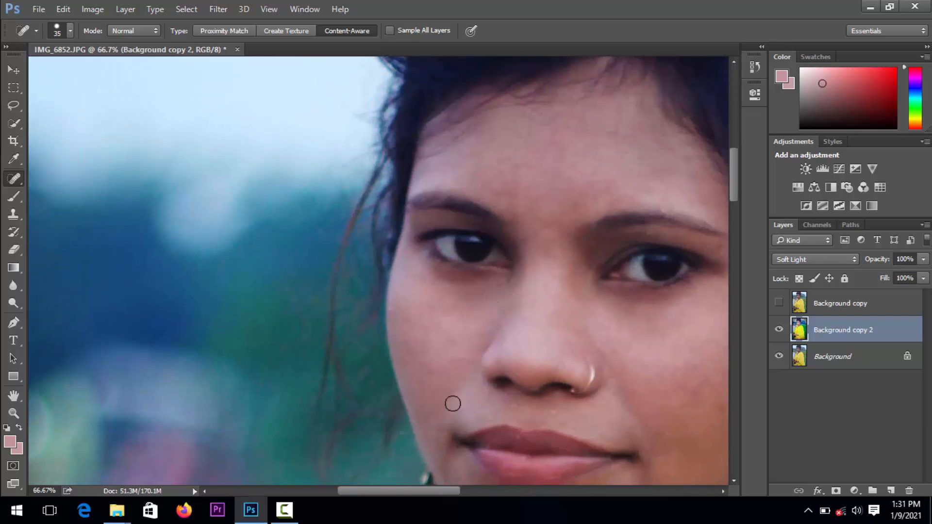
Heal the remaining specks along the skin just above the upper lip
left_click_drag(438, 458, 467, 229)
left_click(605, 206)
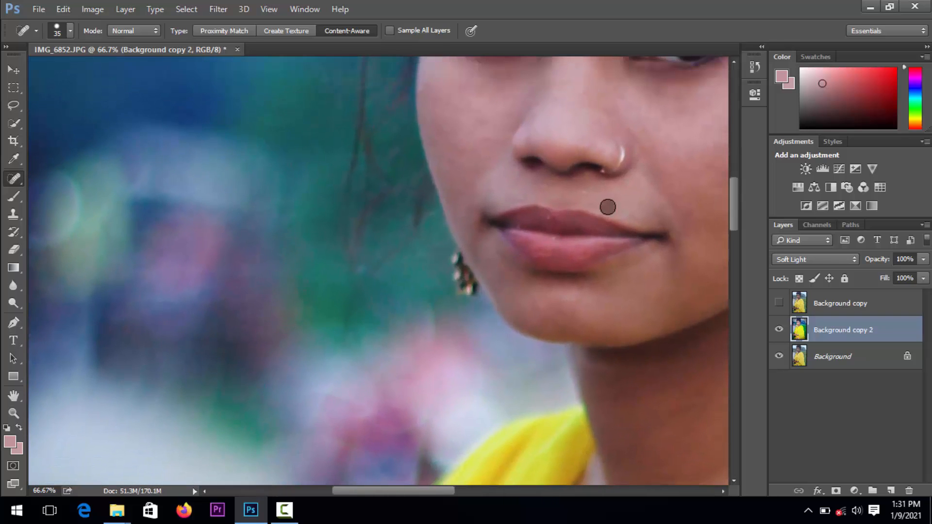
left_click(582, 192)
left_click(529, 186)
left_click(517, 196)
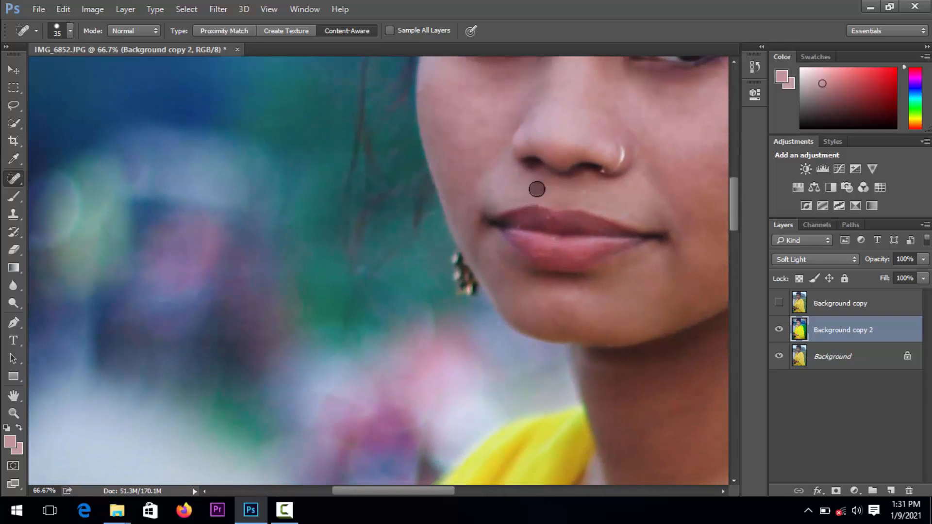
Heal the uneven skin beneath the lower lip and around both mouth corners
left_click_drag(602, 276, 633, 256)
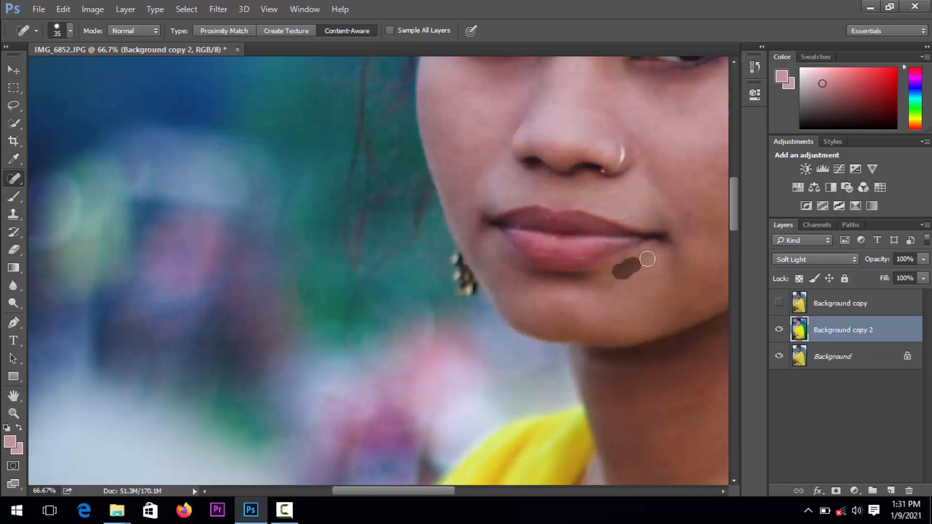
left_click(659, 253)
left_click(576, 289)
left_click(589, 277)
left_click(563, 278)
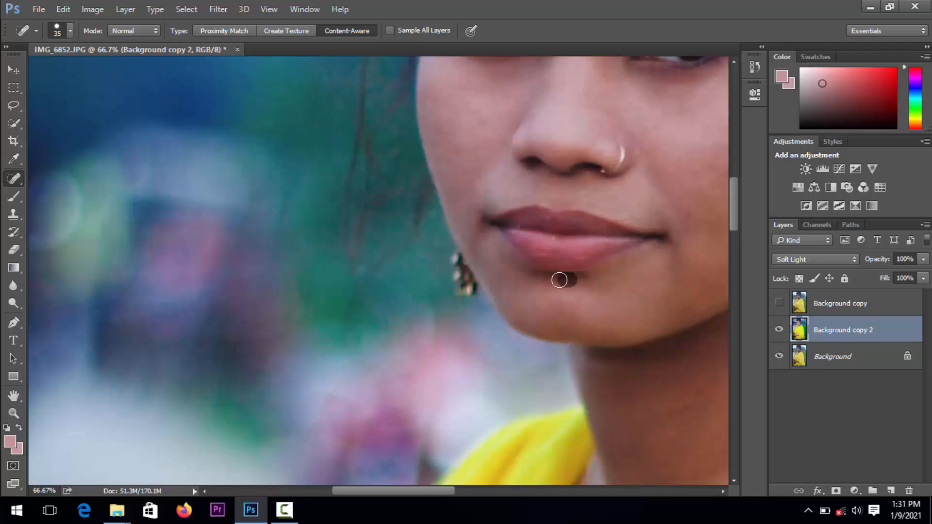
left_click_drag(556, 277, 527, 276)
left_click(510, 259)
left_click(495, 243)
Smooth the chin by healing its uneven skin from one side to the other
left_click(513, 295)
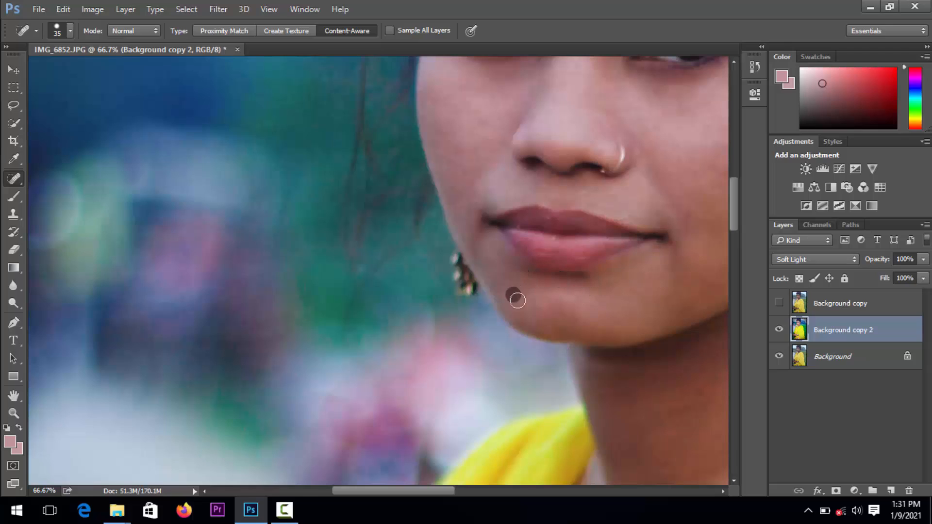
left_click(527, 302)
left_click_drag(563, 310, 621, 308)
mouse_move(632, 297)
left_mouse_down()
mouse_move(658, 305)
mouse_move(594, 303)
left_mouse_up()
key("space")
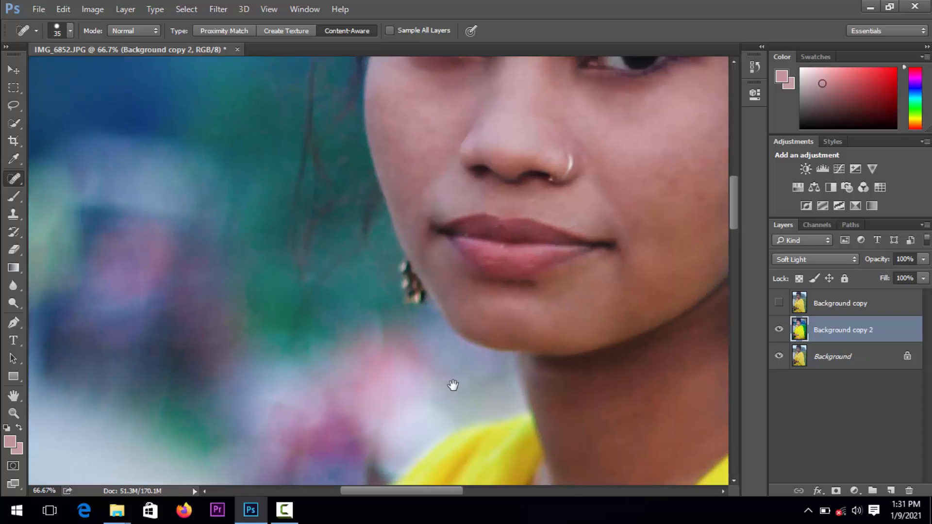
left_click(288, 513)
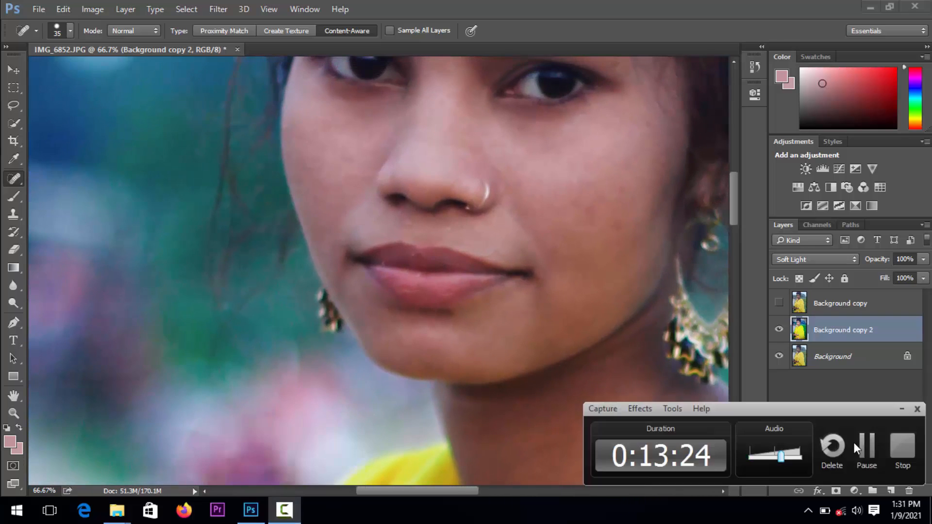
left_click(864, 445)
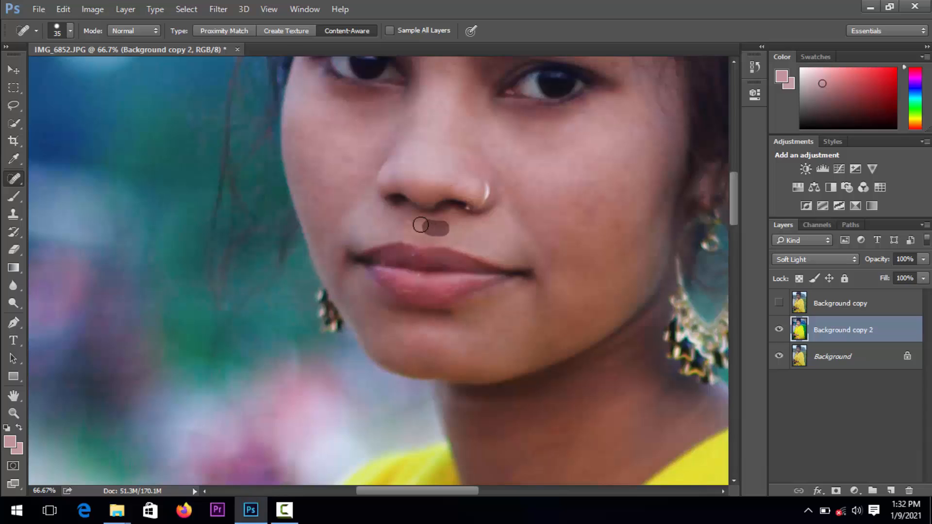
Touch up the skin above and below the lips and the outer cheek near the hair
left_click_drag(396, 225, 408, 240)
left_click_drag(455, 314, 412, 320)
left_click_drag(595, 225, 606, 280)
left_click(658, 183)
left_click_drag(657, 179, 652, 189)
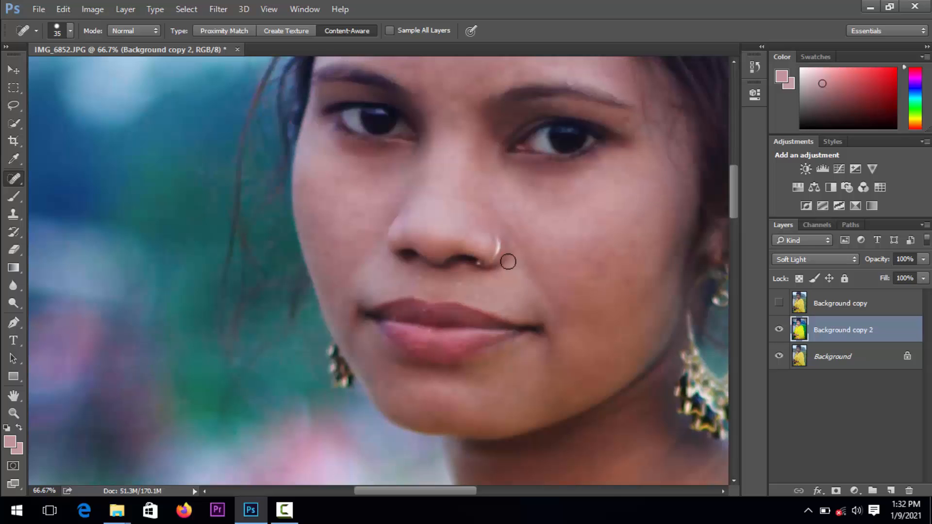
Heal the leftover spots on the mid-forehead and around the inner ends of the eyebrows
left_click_drag(525, 217, 556, 310)
left_click_drag(502, 208, 528, 262)
left_click(478, 217)
left_click_drag(489, 232, 494, 238)
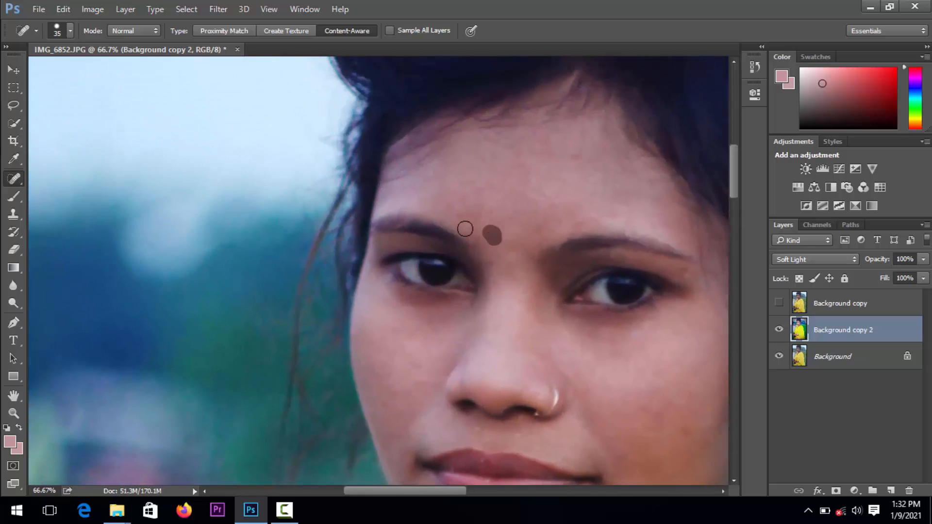
left_click(465, 228)
left_click_drag(456, 201, 480, 199)
left_click_drag(540, 165, 559, 158)
left_click_drag(537, 203, 522, 222)
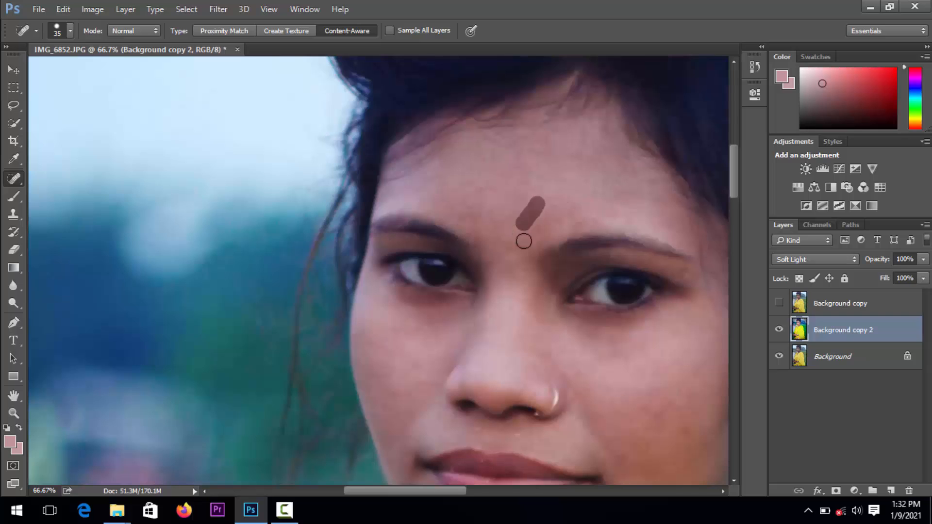
left_click(557, 221)
Heal a spot under the eye opposite the nose ring and another on the chin's lower edge
key("space")
mouse_move(500, 286)
left_mouse_down()
mouse_move(460, 234)
mouse_move(464, 187)
mouse_move(456, 231)
left_mouse_up()
key("space")
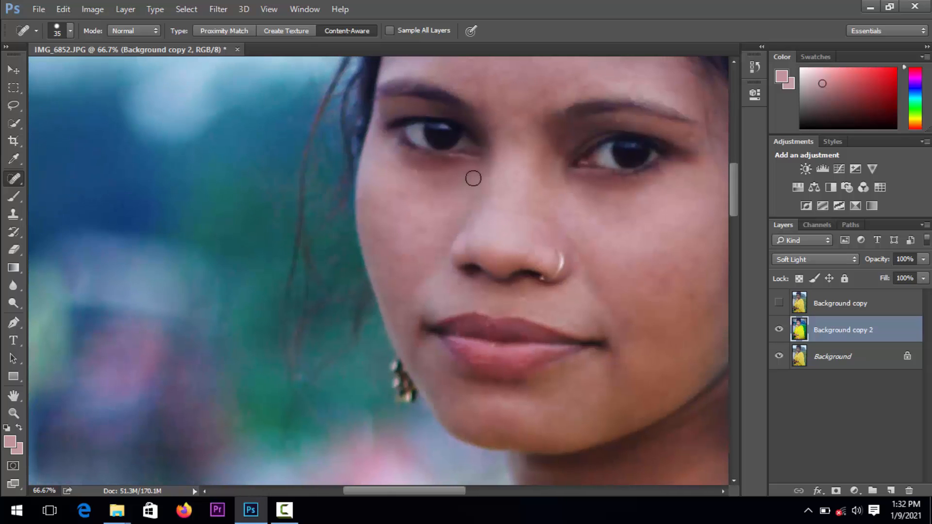
left_click(435, 190)
key("space")
left_click_drag(430, 296, 423, 221)
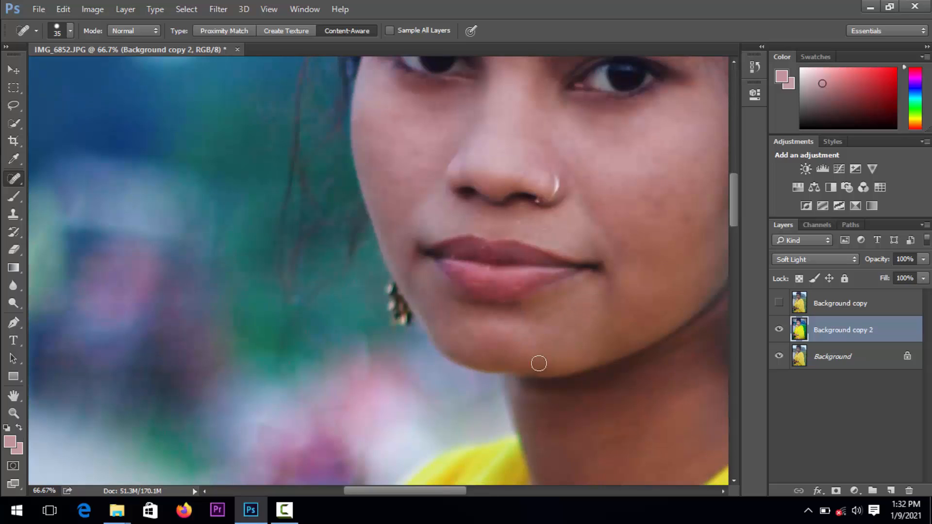
left_click(538, 364)
Retouch the remaining marks on both cheeks, the side of the nose and above the upper lip
left_click_drag(573, 192, 583, 203)
left_click_drag(599, 220, 606, 229)
left_click_drag(582, 176, 584, 191)
left_click_drag(606, 224, 610, 235)
left_click(418, 189)
left_click(450, 151)
left_click(519, 225)
left_click(606, 197)
Heal the last marks between the eyebrows and on the central forehead
left_click_drag(599, 181, 596, 276)
left_click_drag(534, 138, 534, 118)
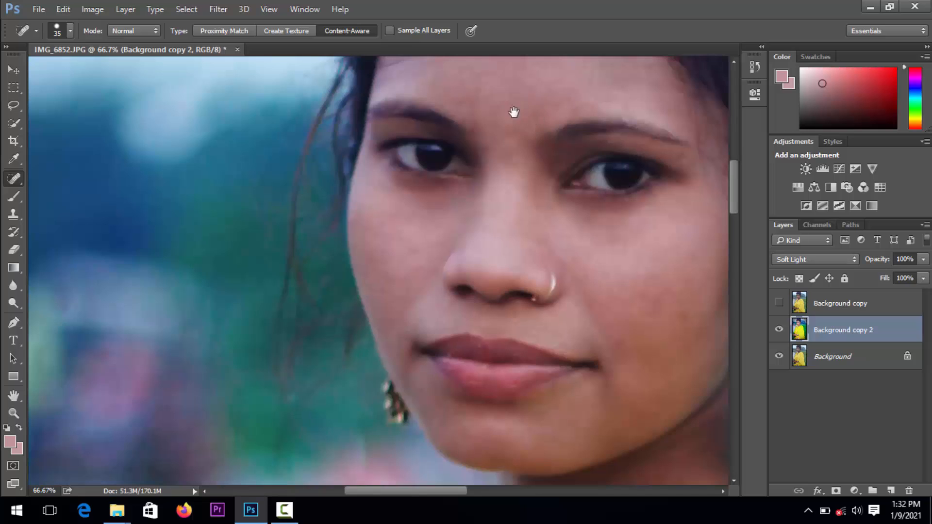
left_click_drag(475, 105, 521, 294)
left_click(526, 273)
left_click(547, 307)
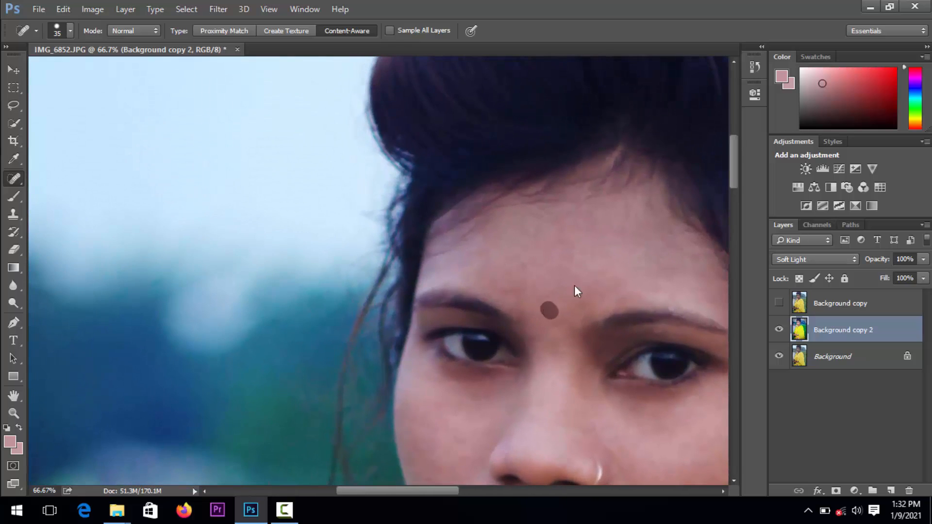
left_click(584, 284)
Start a Levels adjustment on Background copy 2 with the input midtone at 1.15 and the white point at 230
key("z")
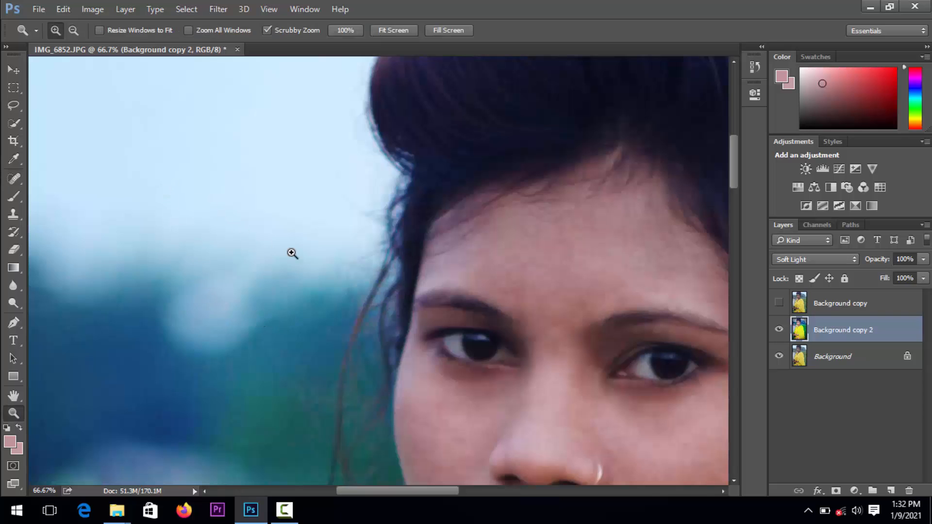
left_click(353, 261, "alt")
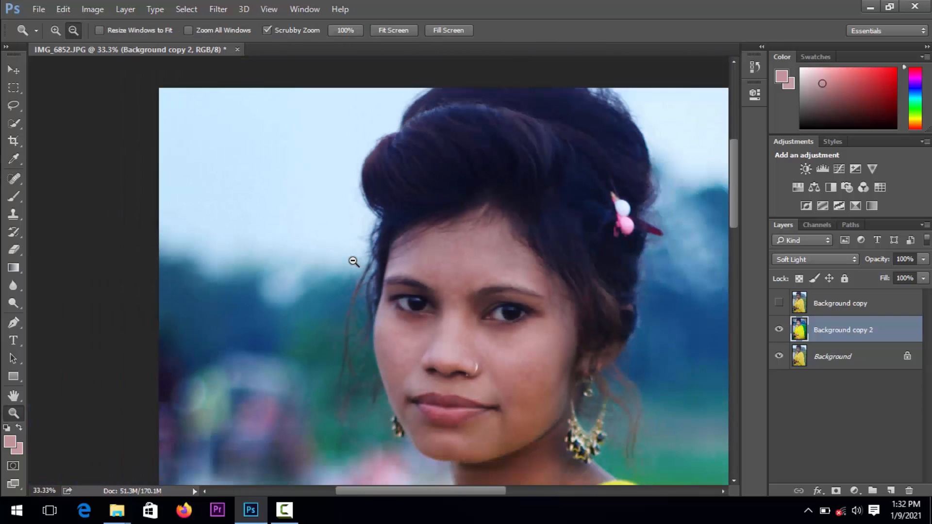
left_click(353, 262, "alt")
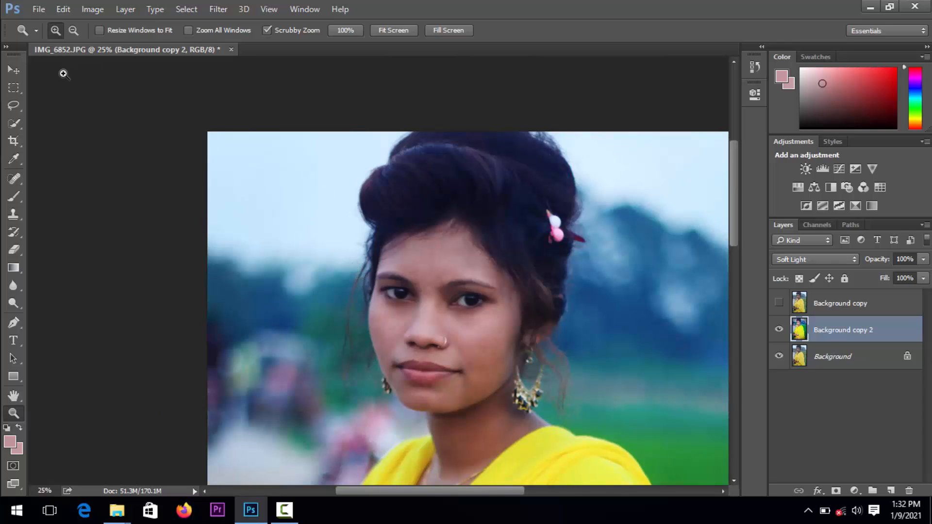
left_click(12, 73)
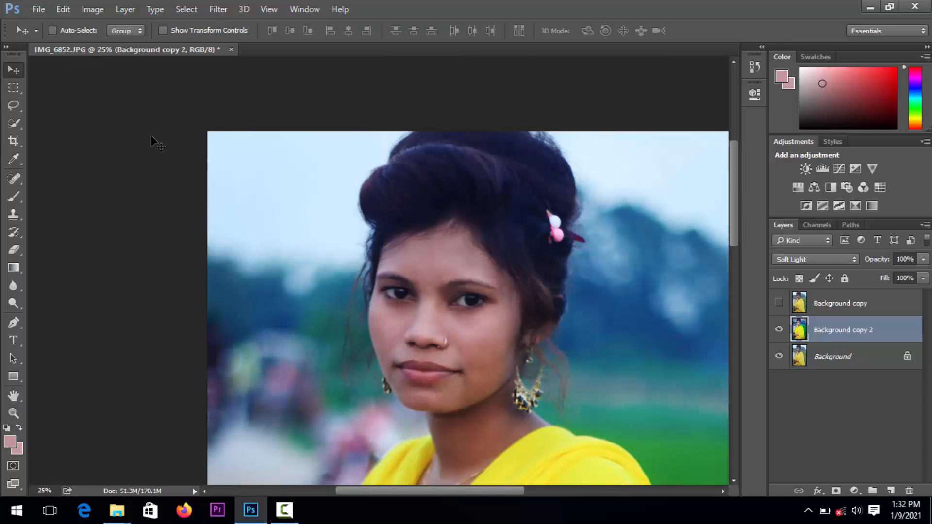
key("ctrl+l")
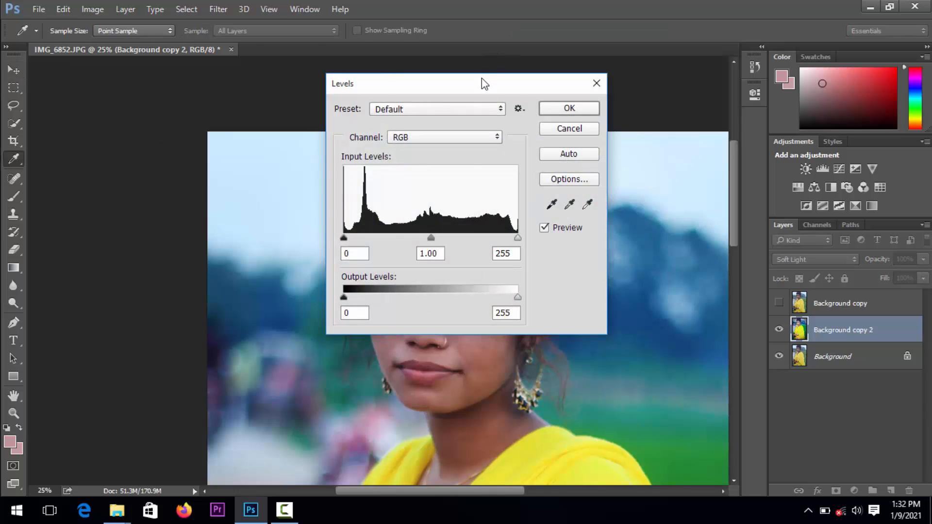
left_click_drag(482, 79, 669, 79)
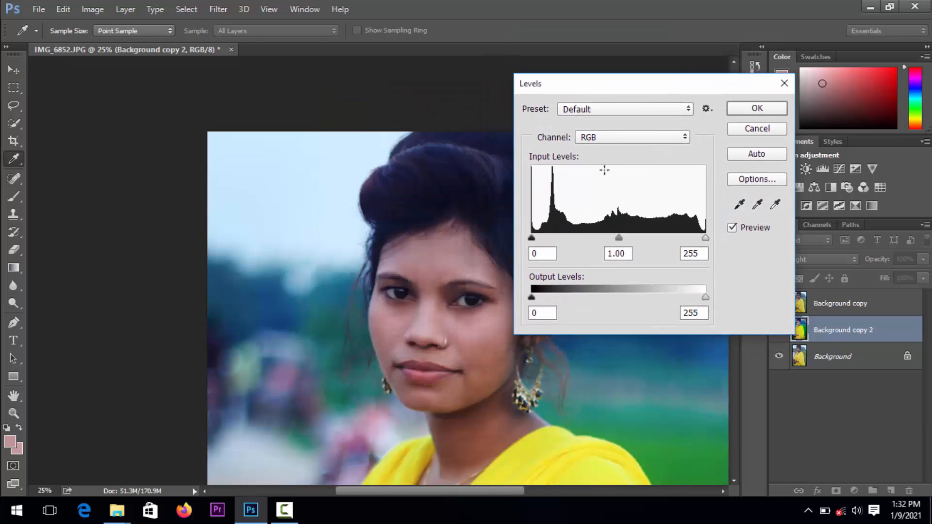
left_click_drag(618, 238, 610, 237)
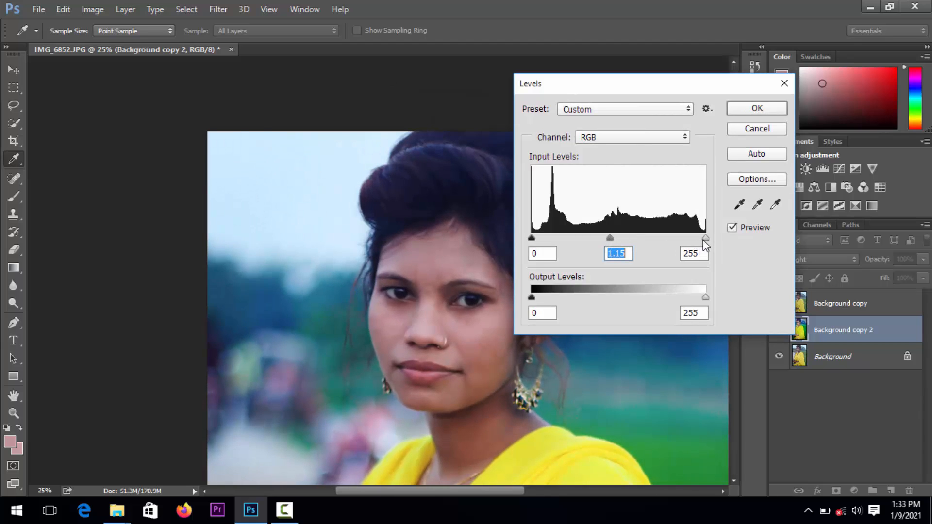
left_click_drag(696, 238, 688, 238)
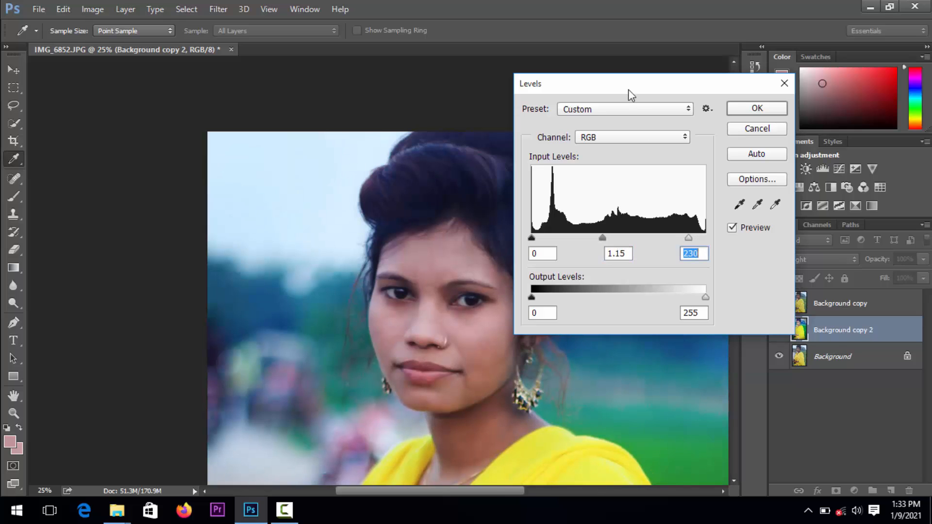
Set the Levels input black point to 12, the midtone to 1.24 and the white point to 210
left_click_drag(629, 85, 672, 82)
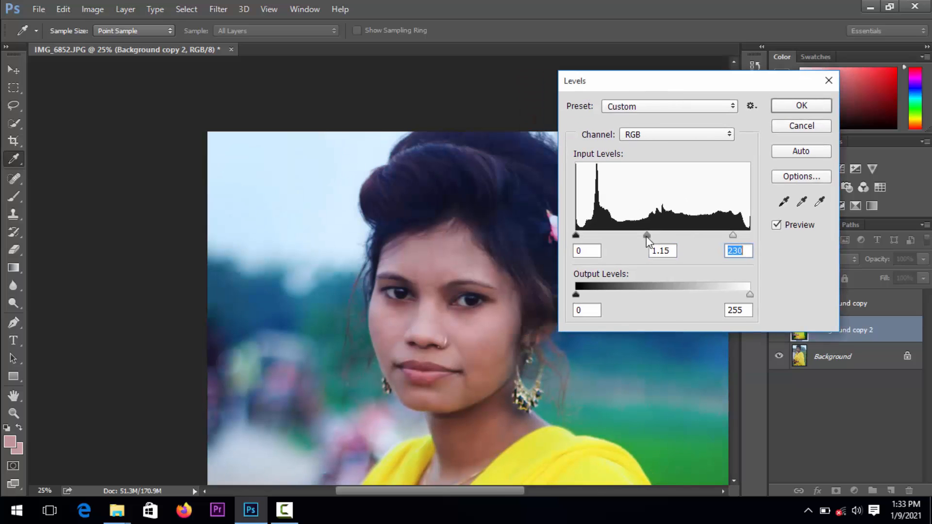
left_click_drag(643, 236, 646, 236)
left_click_drag(733, 236, 718, 237)
left_click_drag(581, 235, 584, 238)
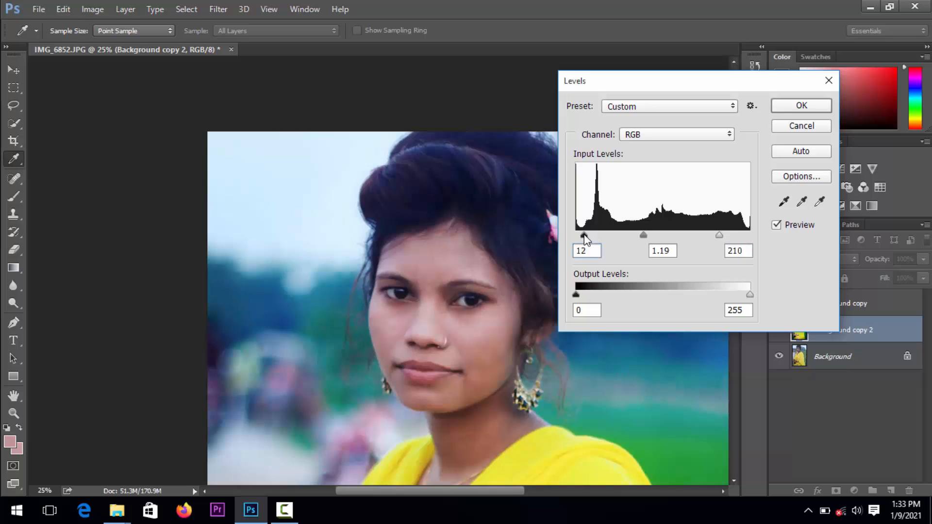
Raise the Levels midtone to 1.36, lower the white point to 189 and apply the adjustment
left_click(641, 234)
left_click_drag(721, 237, 712, 236)
left_click_drag(636, 236, 634, 234)
left_click_drag(713, 235, 713, 238)
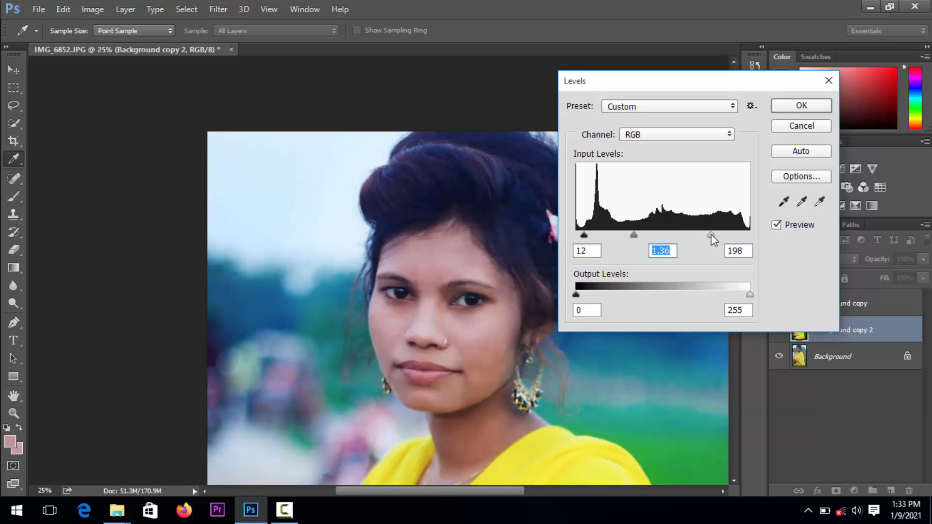
left_click(706, 236)
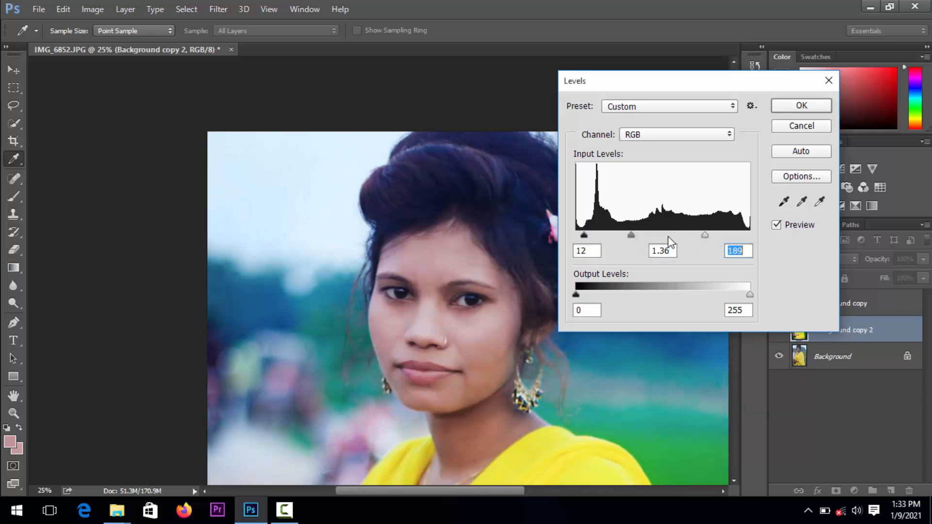
left_click(801, 105)
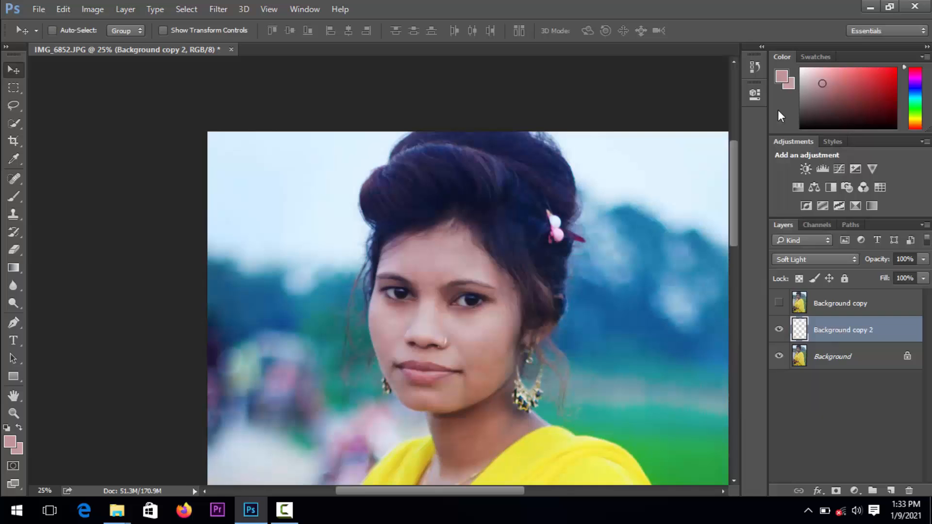
Examine the brightened portrait as a whole and up close, from the face down to the hand and watch
left_click(14, 413)
left_click(262, 382, "alt")
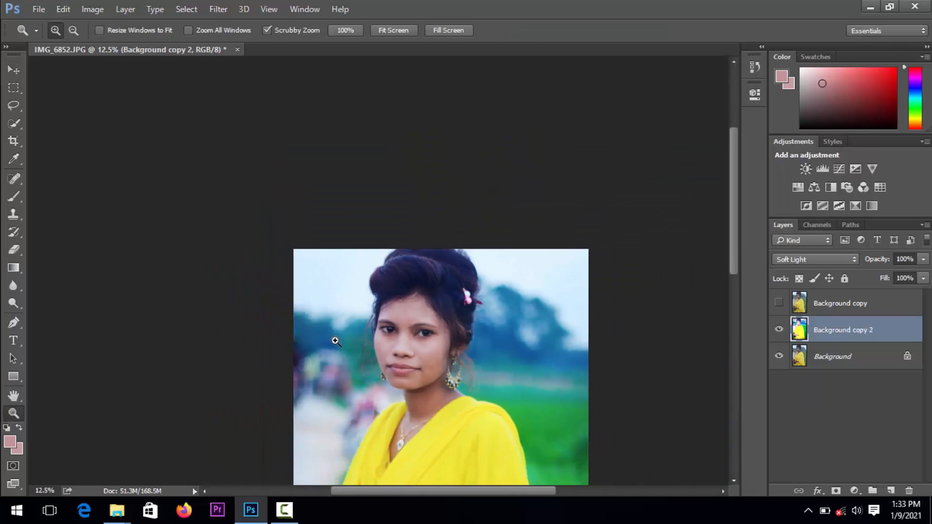
left_click(18, 396)
left_click_drag(361, 377, 369, 221)
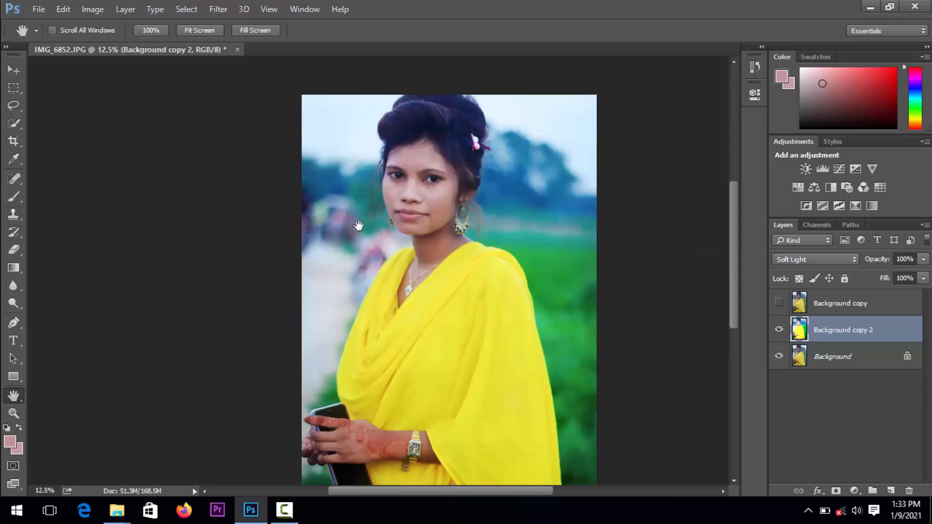
left_click(13, 413)
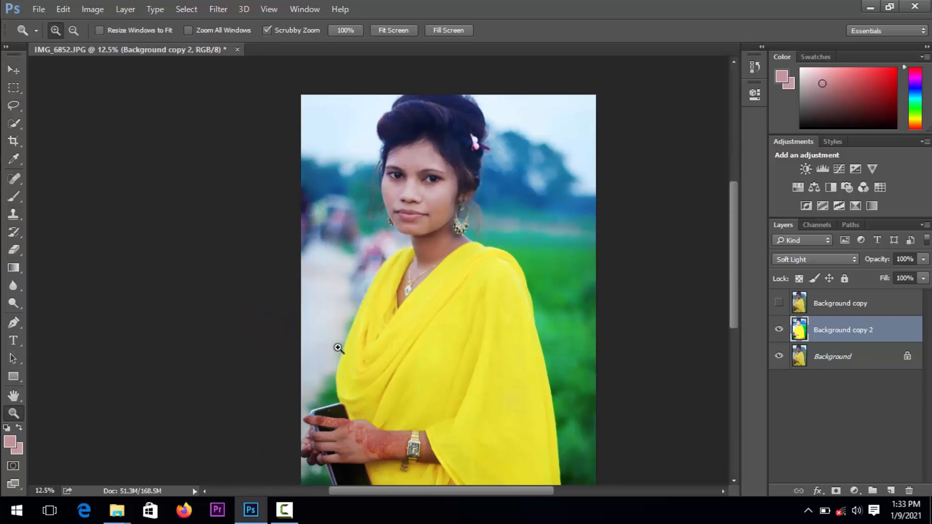
left_click(372, 335)
left_click(369, 287)
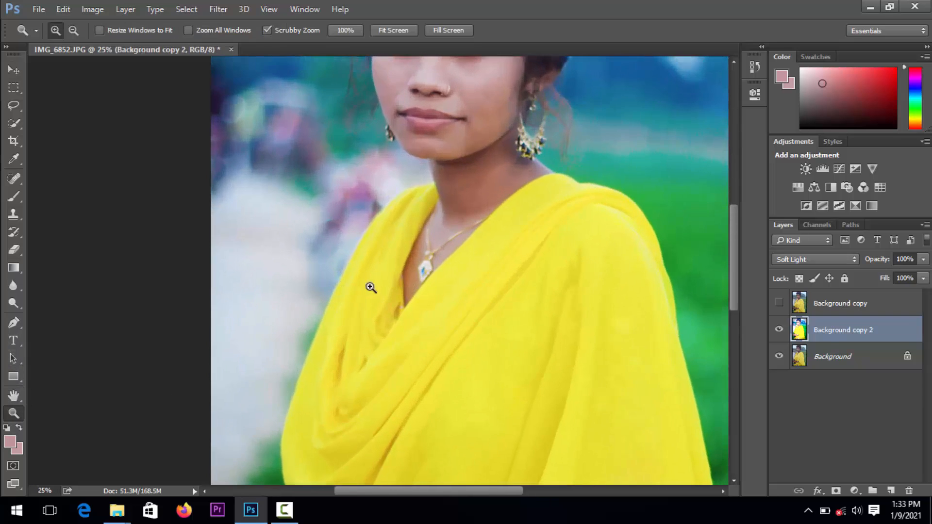
left_click(14, 395)
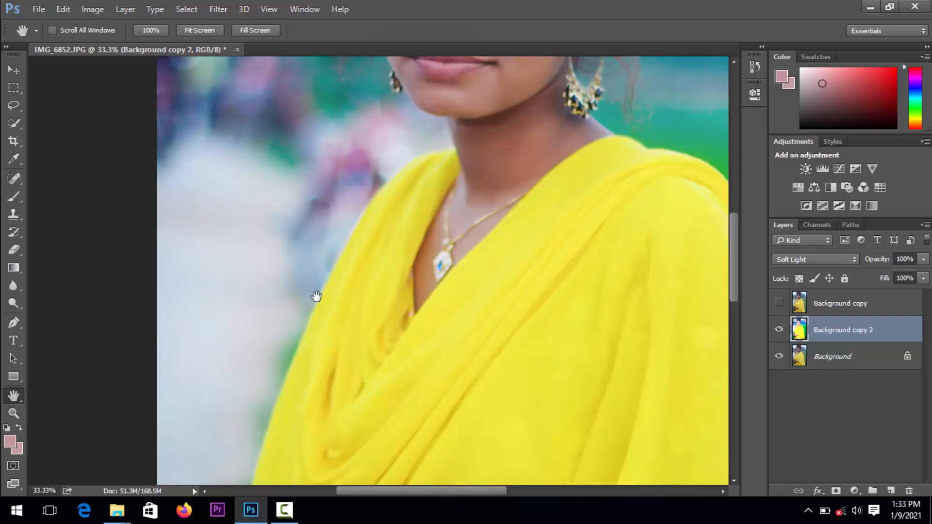
left_click_drag(326, 248, 309, 362)
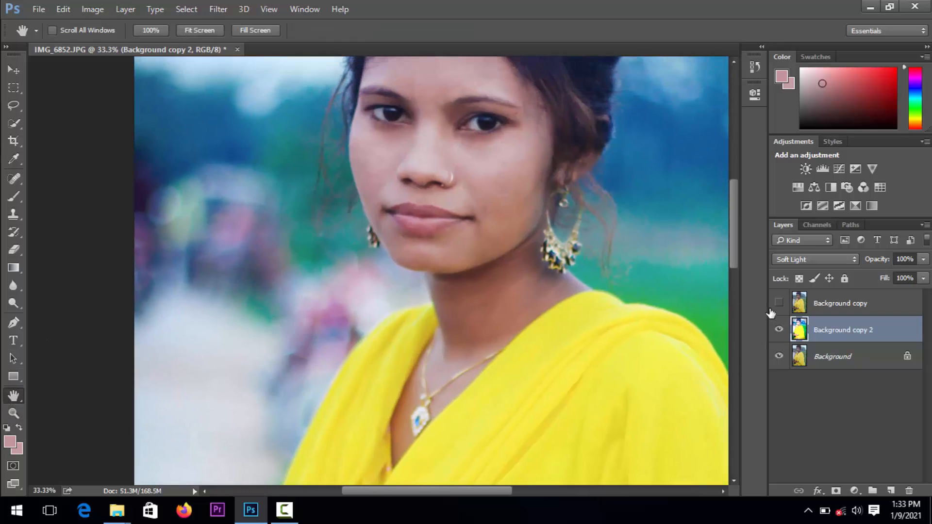
left_click_drag(479, 233, 465, 322)
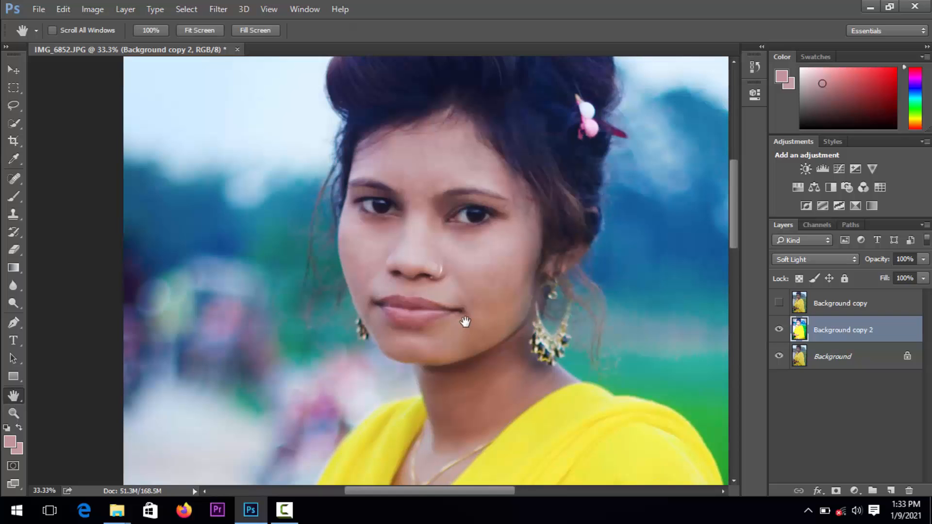
scroll(474, 325, "down", 3)
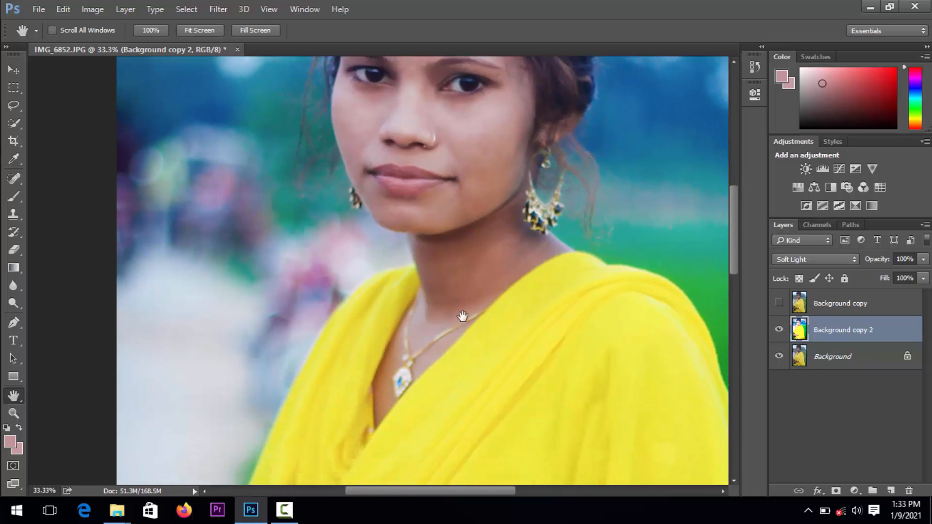
scroll(462, 316, "down", 8)
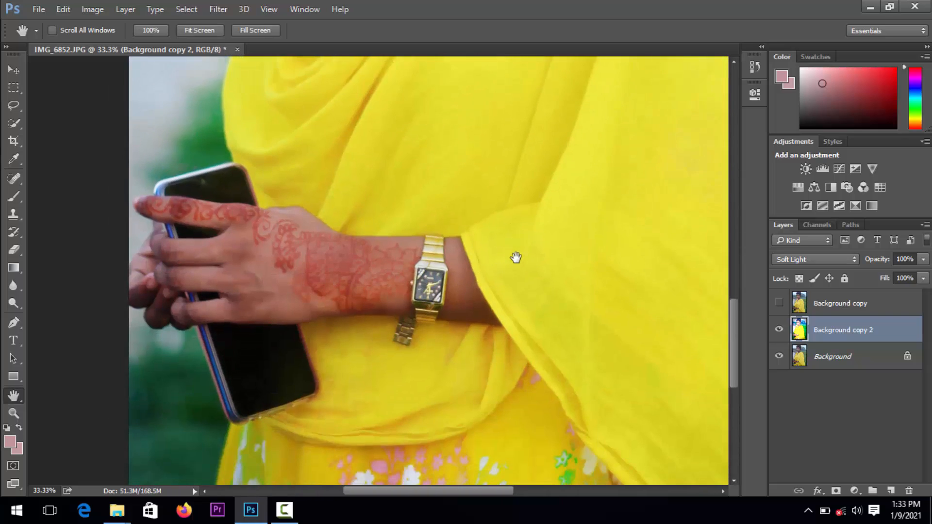
scroll(509, 291, "up", 10)
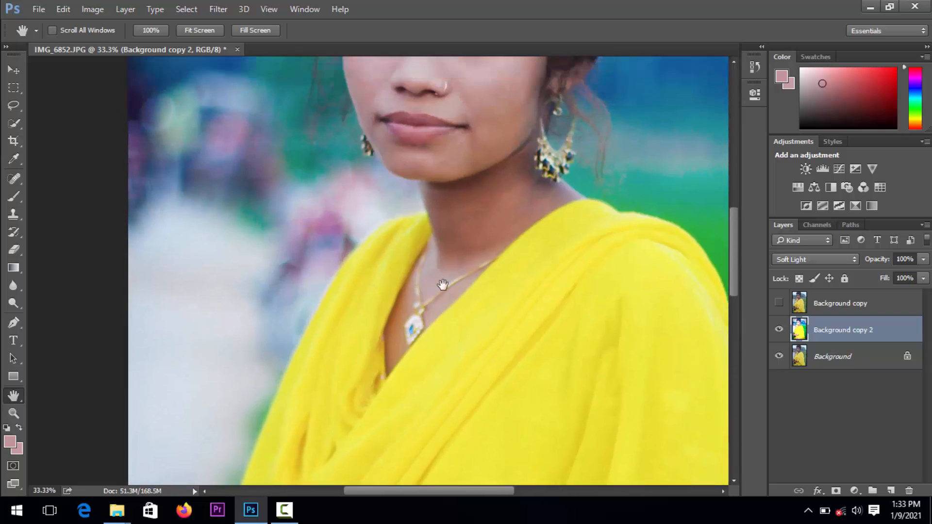
scroll(443, 284, "up", 5)
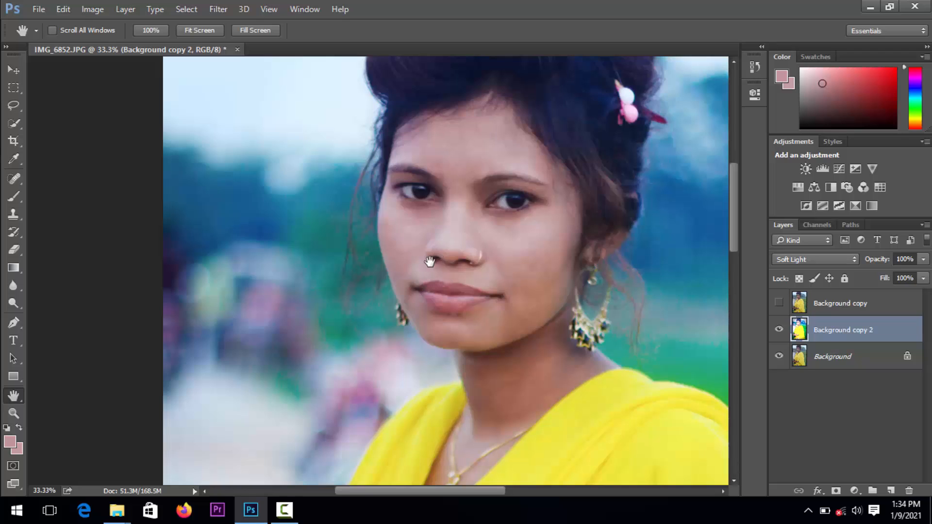
Compare the portrait before and after editing by repeatedly showing and hiding the Background copy layer
left_click(778, 304)
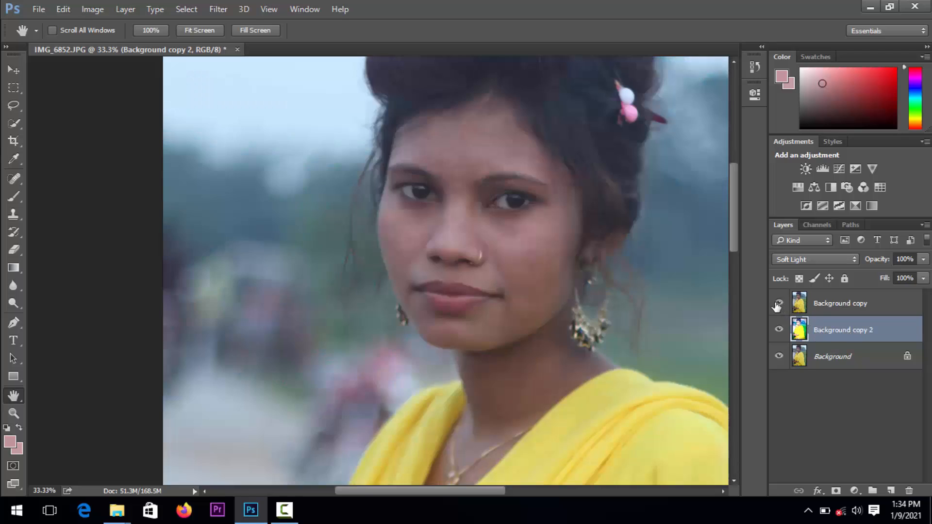
left_click(778, 303)
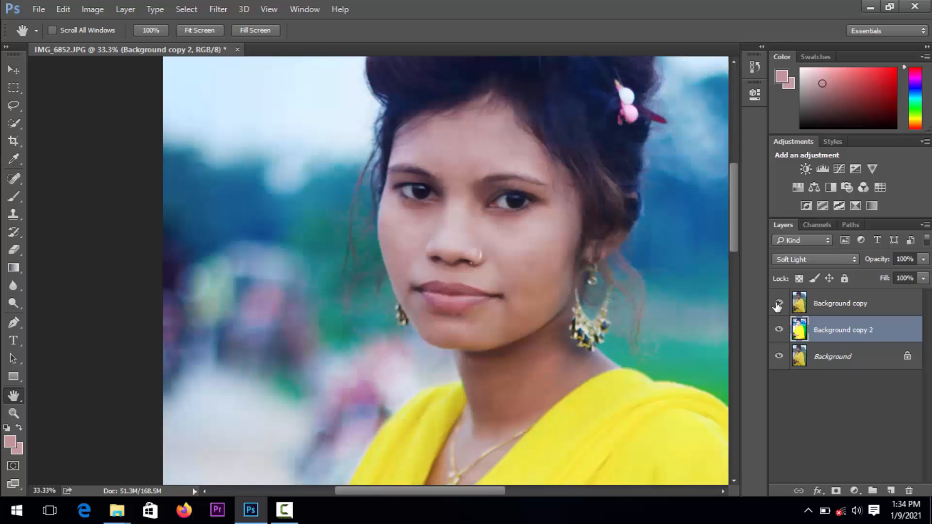
left_click(778, 303)
left_click(777, 304)
left_click(778, 304)
left_click(777, 304)
left_click(778, 304)
left_click(778, 304)
left_click(778, 304)
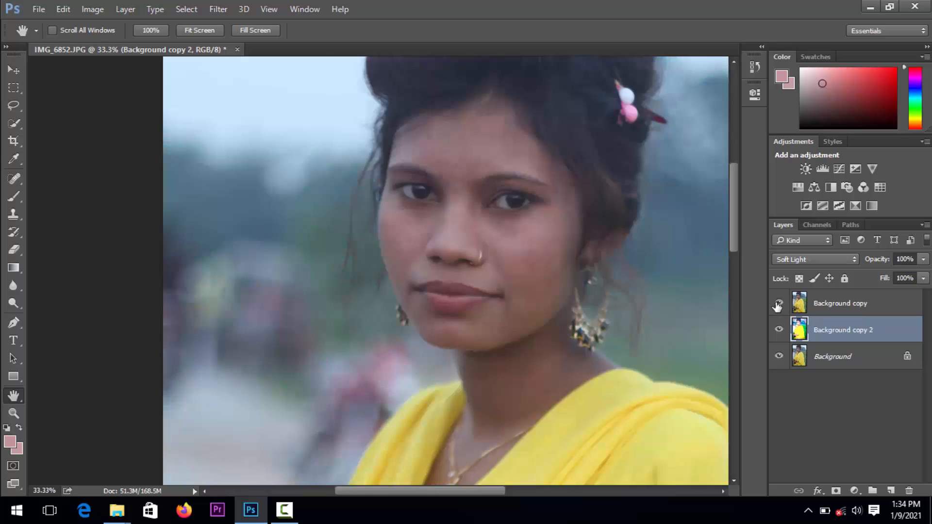
left_click(778, 303)
left_click(777, 304)
left_click(778, 304)
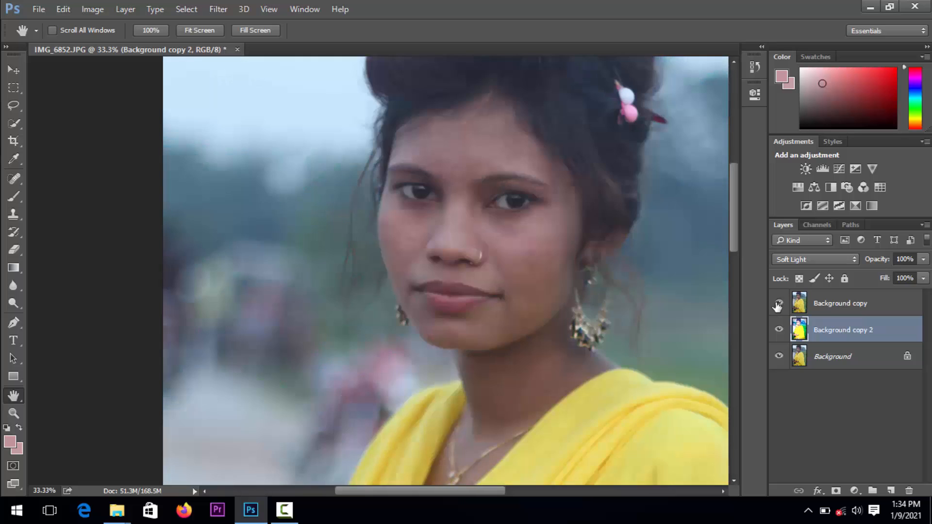
left_click(777, 304)
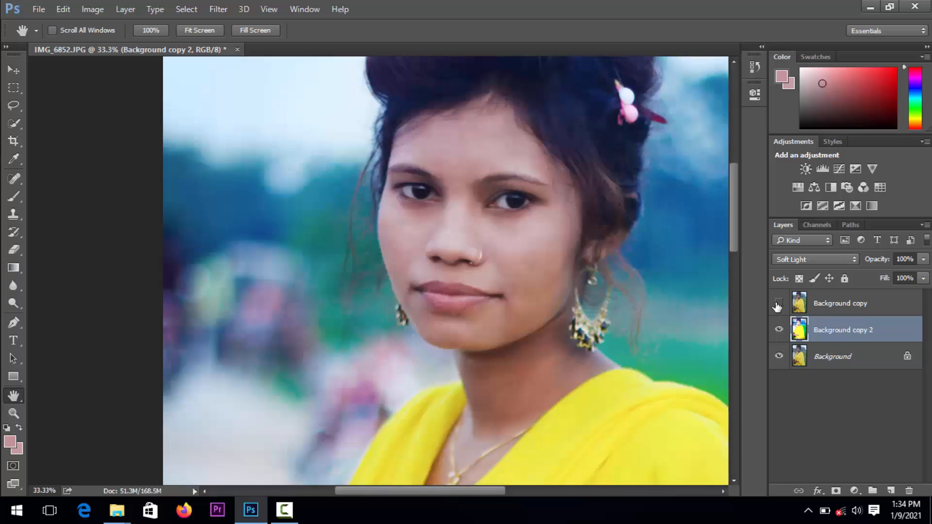
left_click(778, 304)
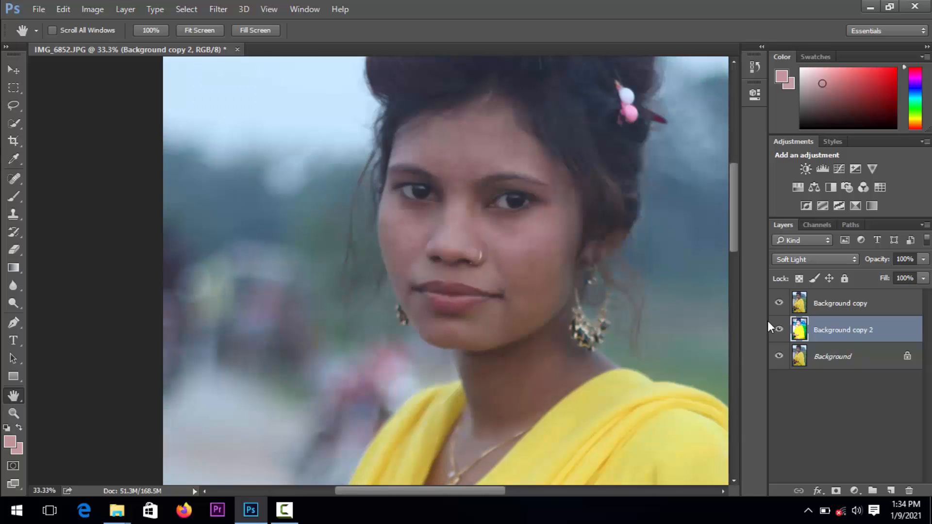
Toggle the visibility of Background, Background copy 2 and Background copy in turn, leaving only Background copy hidden
left_click(779, 357)
left_click(778, 357)
left_click(779, 330)
left_click(778, 330)
left_click(778, 303)
left_click(779, 304)
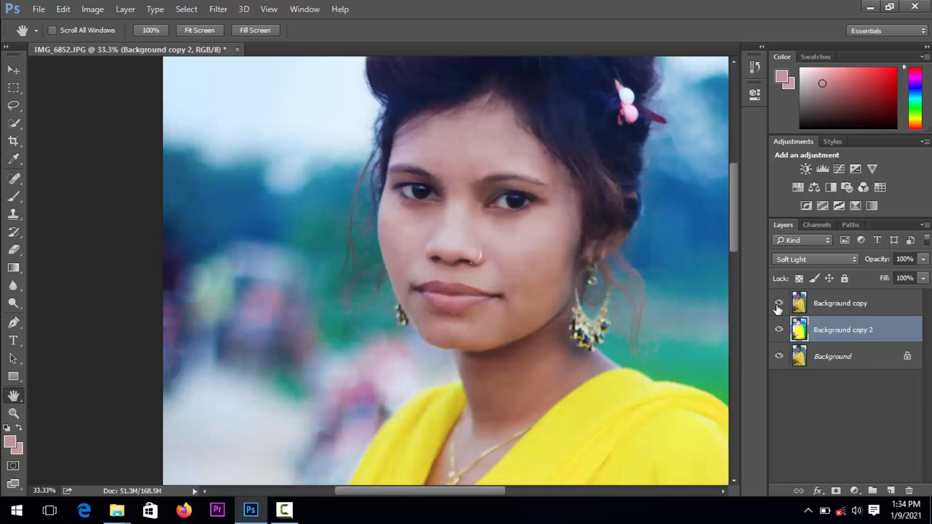
left_click(778, 304)
Review the edited portrait at reduced magnification, from the hair down to the dress hem
left_click(13, 413)
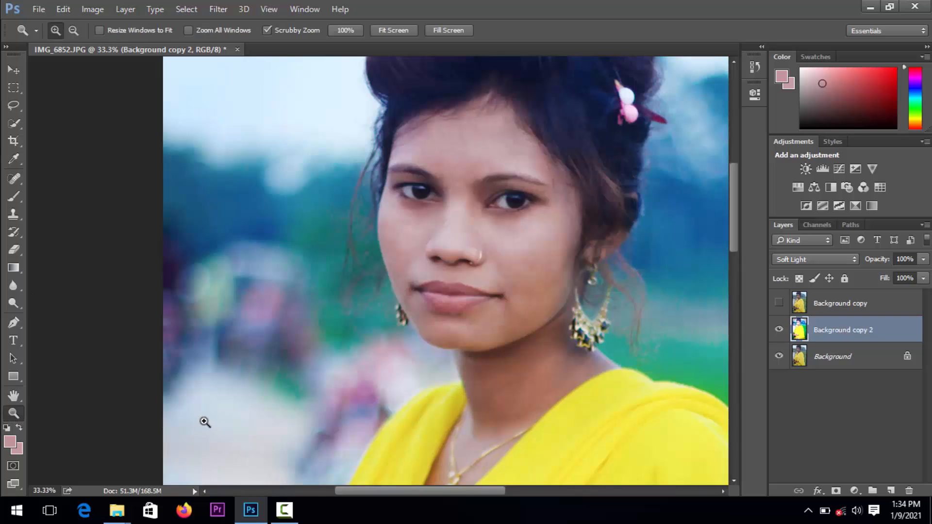
left_click(357, 401, "alt")
left_click(357, 402, "alt")
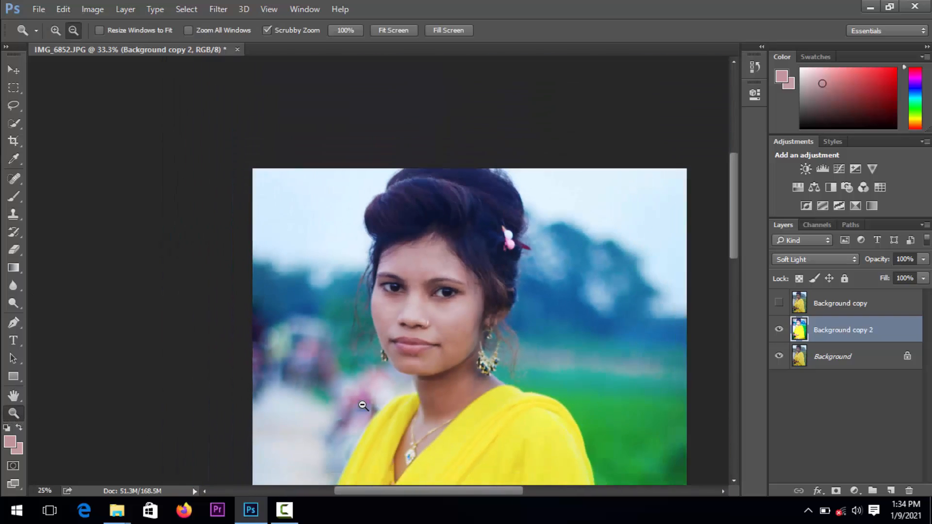
left_click(16, 397)
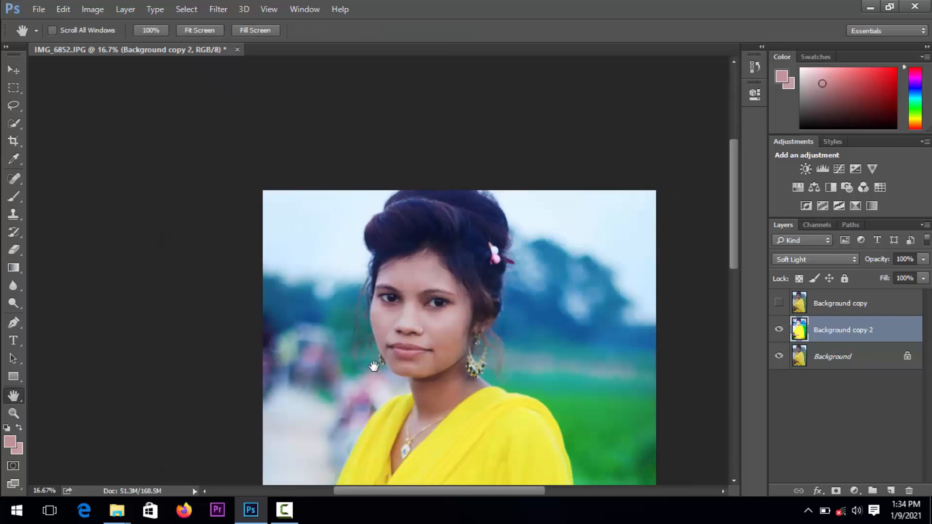
left_click_drag(374, 367, 344, 174)
left_click_drag(399, 390, 388, 247)
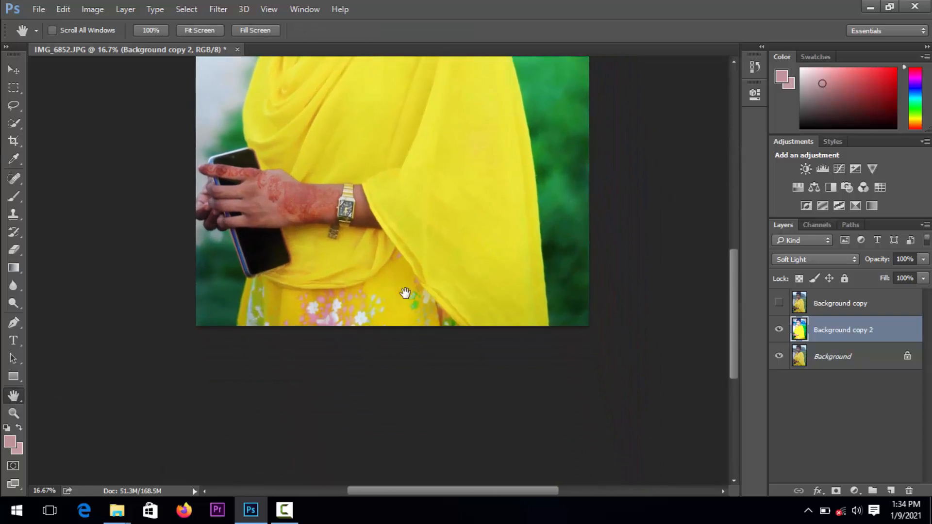
left_click_drag(405, 294, 431, 359)
left_click_drag(374, 295, 366, 310)
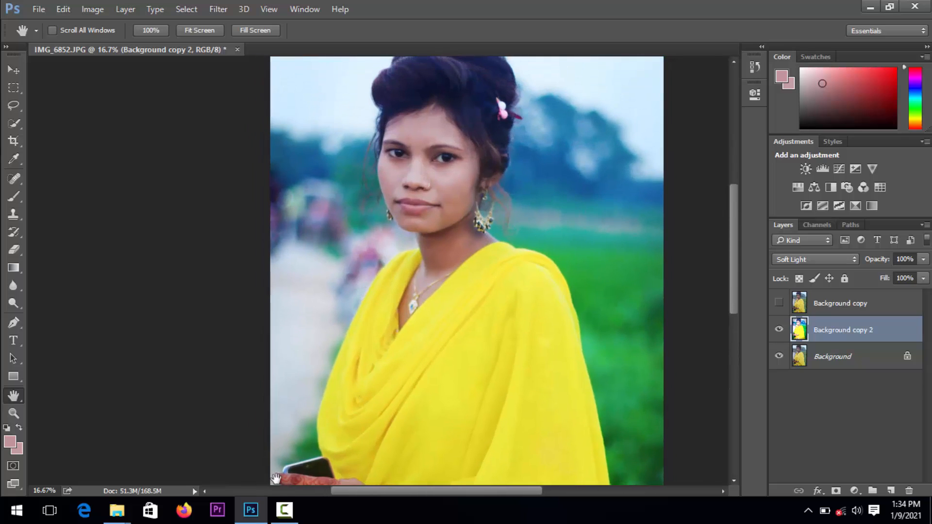
left_click(285, 510)
left_click(285, 510)
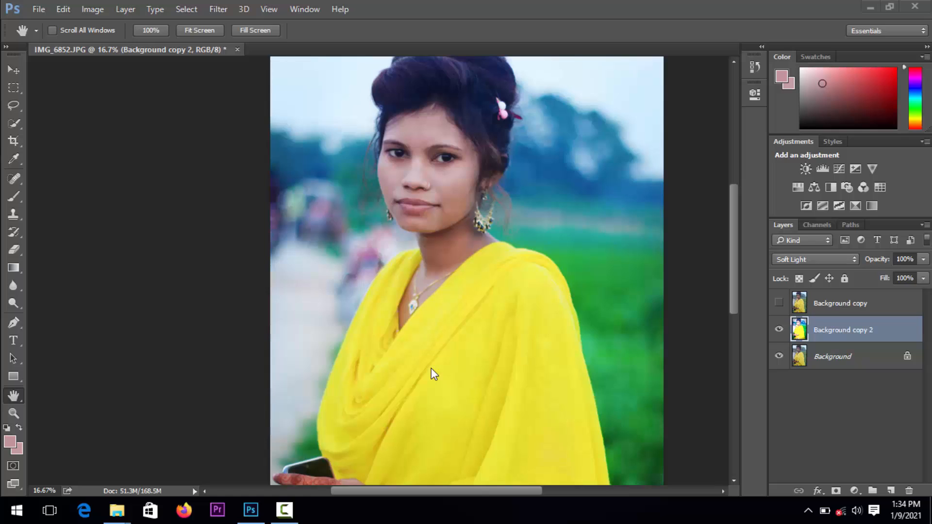
left_click(400, 364)
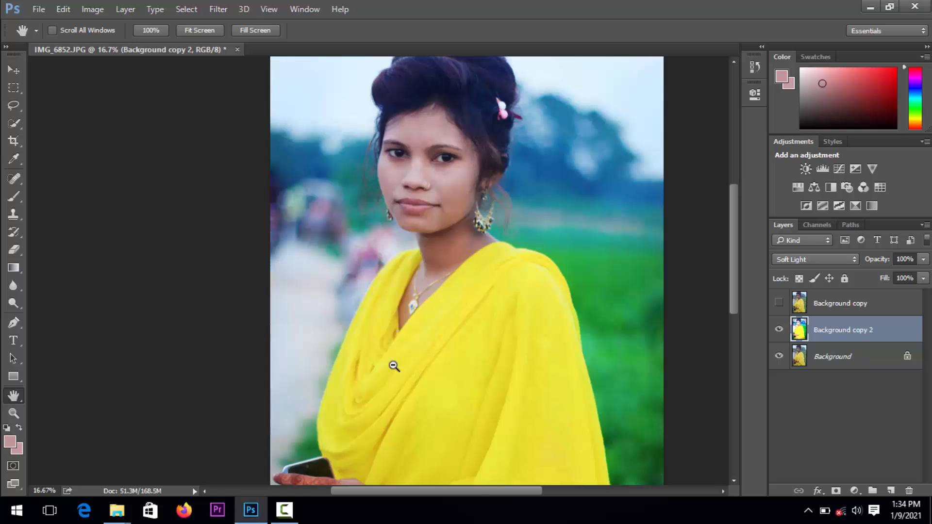
Flatten the edited portrait into a single layer, discarding the hidden layer
left_click(431, 362, "alt")
left_click(430, 363, "alt")
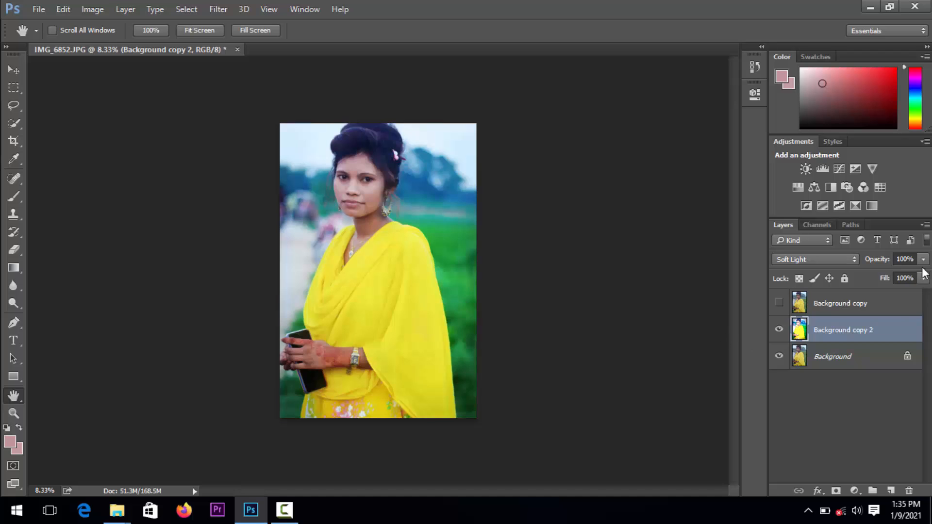
left_click(924, 226)
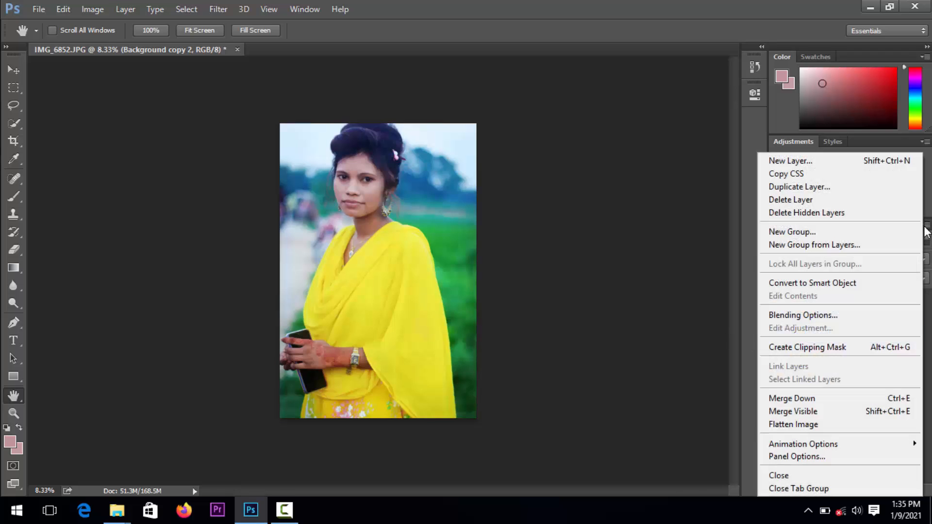
left_click(815, 427)
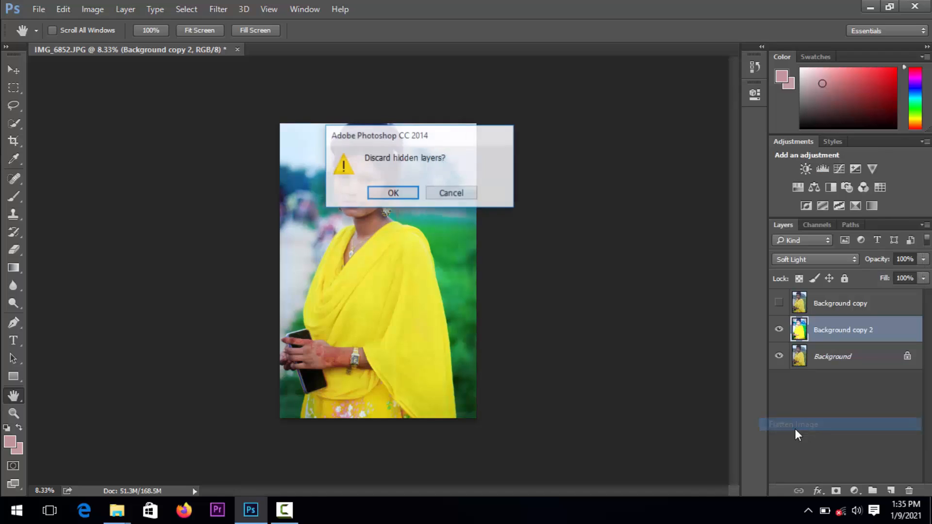
left_click(391, 194)
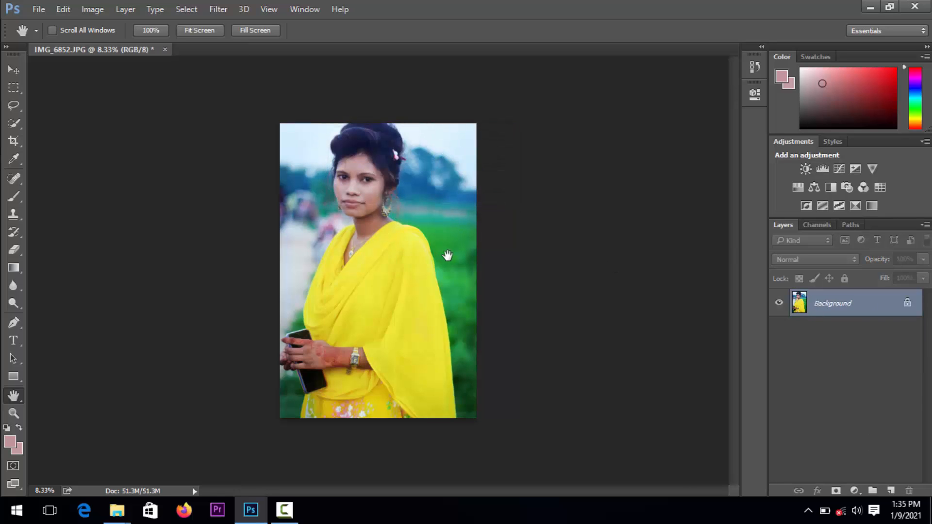
left_click(869, 7)
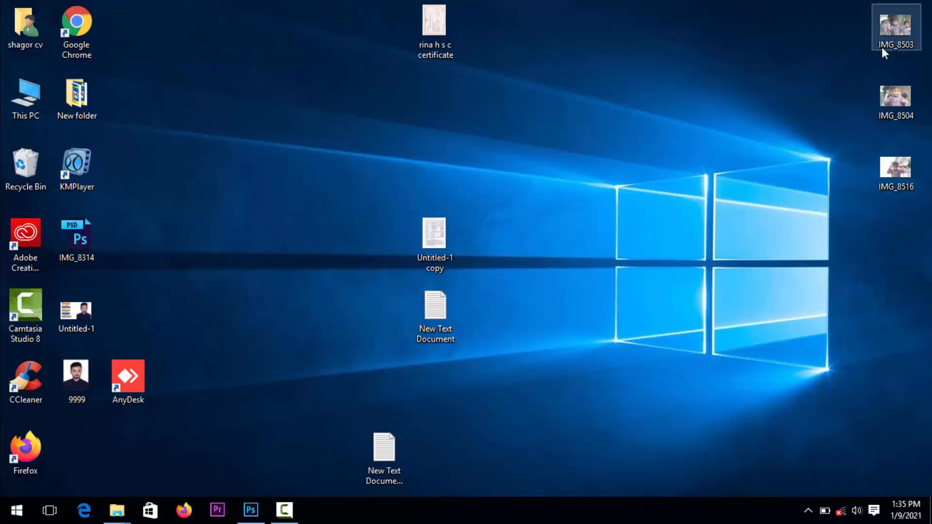
left_click_drag(881, 48, 294, 432)
left_click_drag(246, 495, 271, 219)
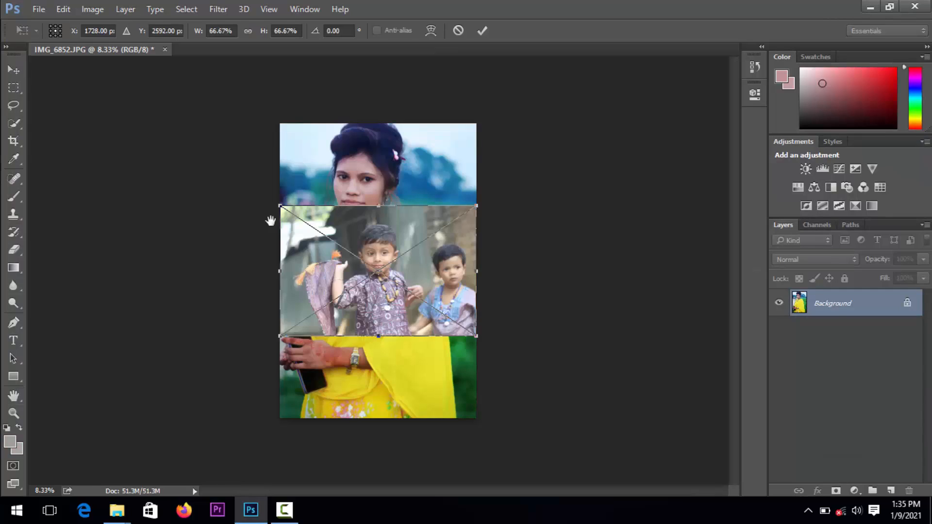
left_click(458, 30)
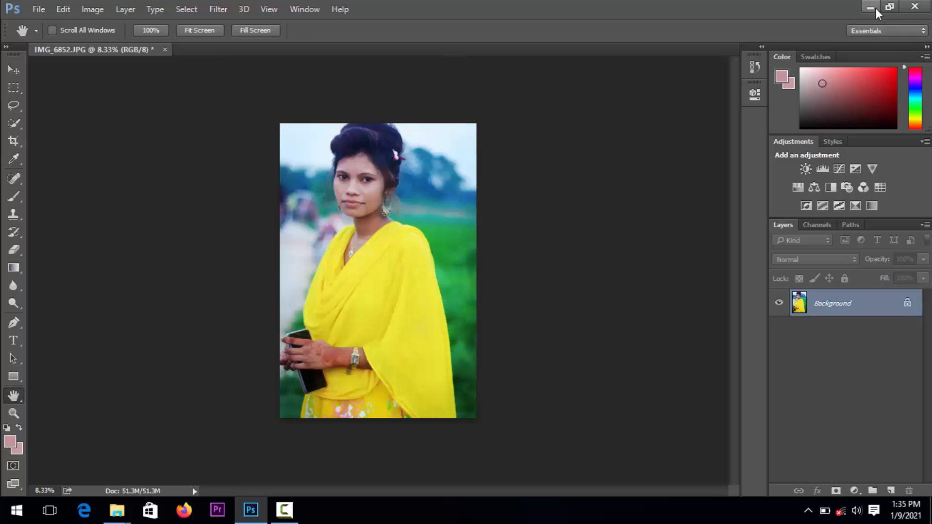
left_click(284, 509)
left_click(863, 451)
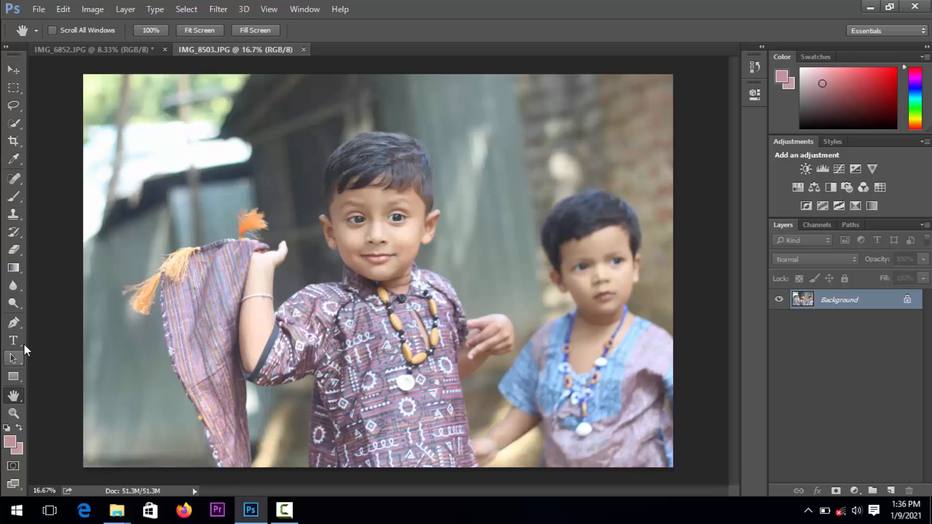
Start a pen path around the smaller boy in IMG_8503, from the shoulder at the photo's right edge up past his neck and ear
left_click(13, 304)
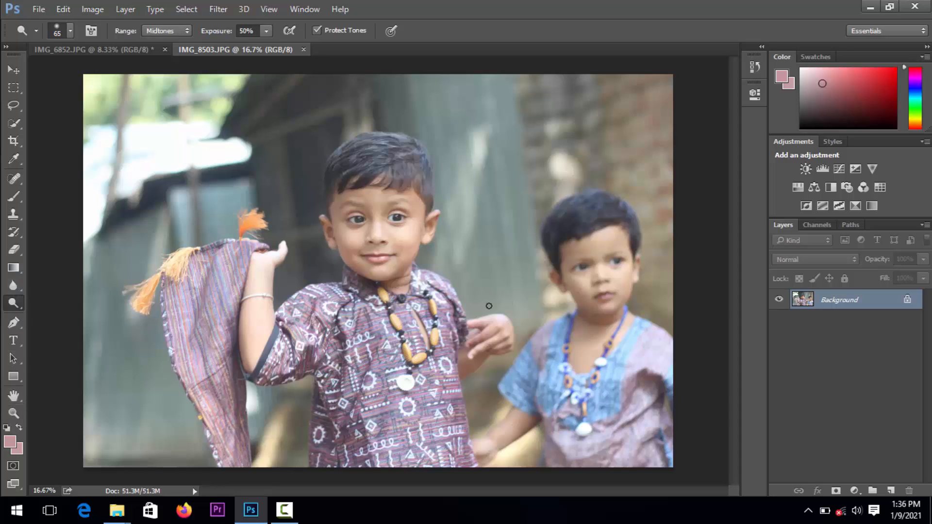
key("z")
left_click(575, 308)
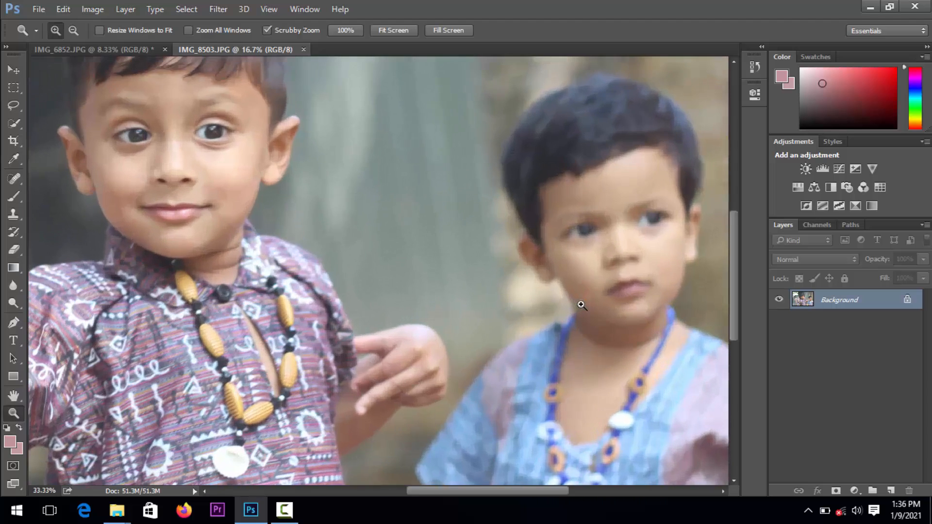
left_click(575, 308)
left_click_drag(553, 267, 370, 353)
key("p")
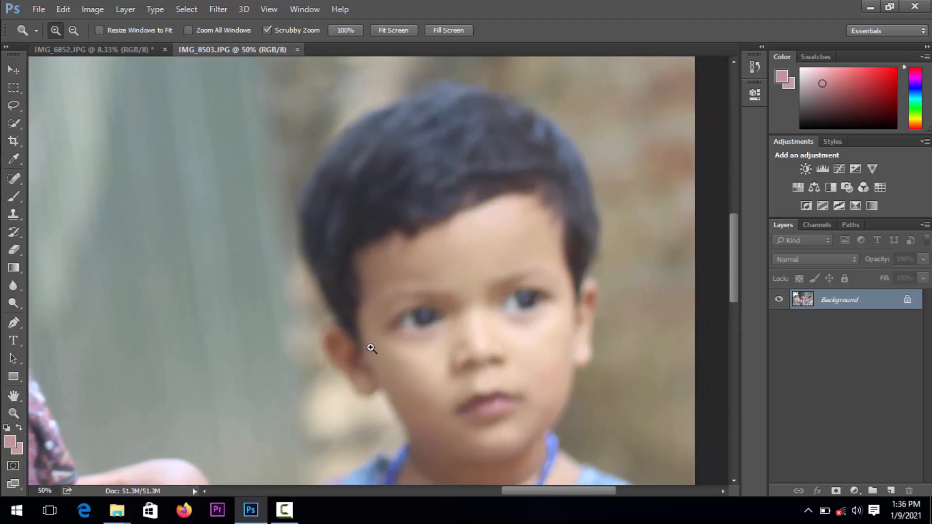
scroll(544, 388, "down", 3)
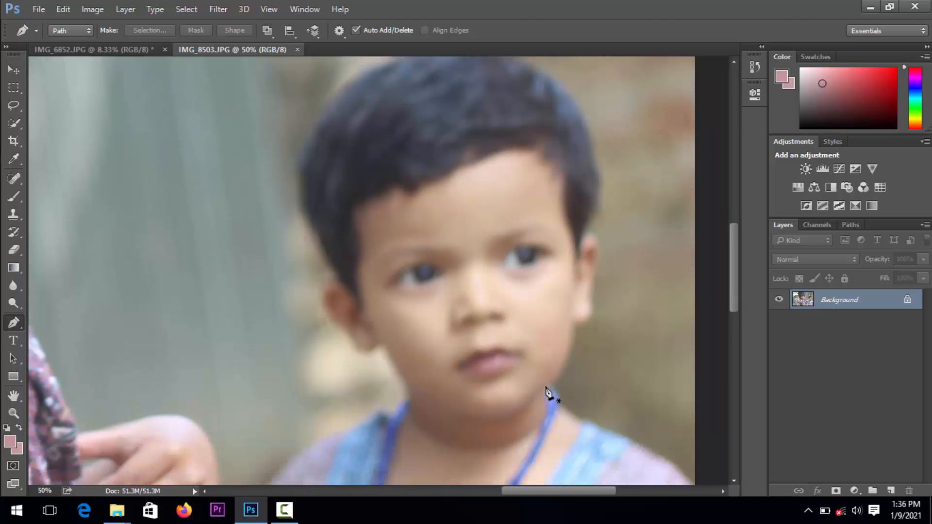
left_click(691, 436)
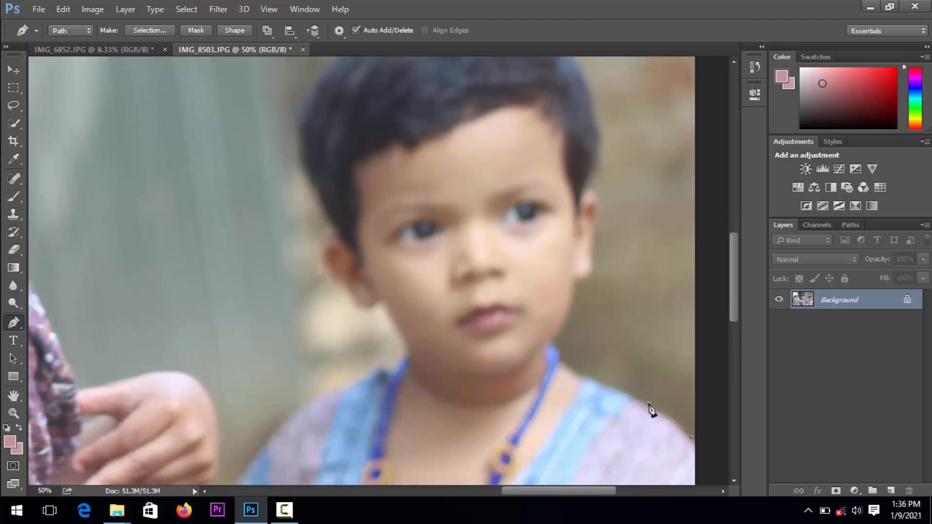
left_click_drag(648, 403, 572, 361)
left_click_drag(569, 317, 597, 266)
left_click_drag(621, 175, 623, 274)
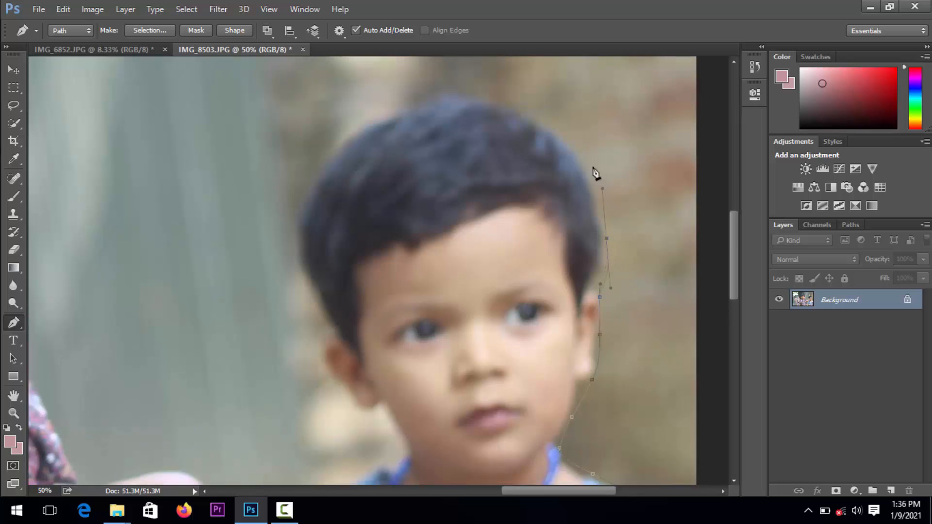
Continue the pen path over the smaller boy's hair and down the other side of his head to the ear
left_click_drag(460, 91, 439, 93)
left_click_drag(353, 199, 365, 169)
left_click_drag(302, 196, 338, 285)
left_click(357, 304)
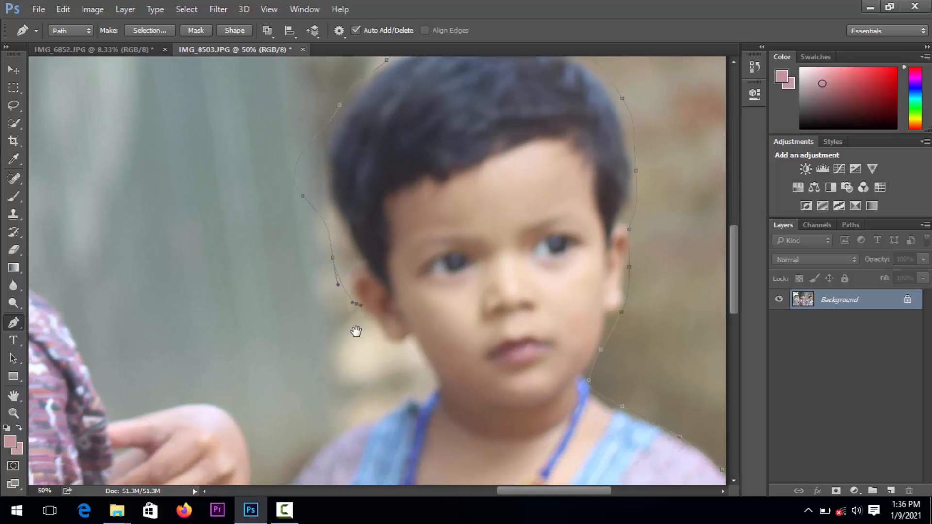
Extend the pen path down past the smaller boy's neck, shoulder and blue sleeve to his forearm
scroll(358, 329, "down", 10)
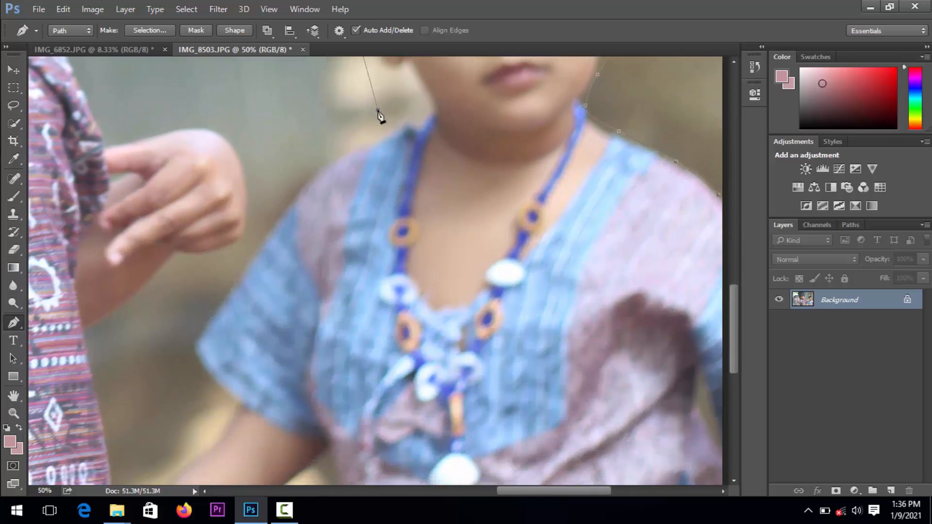
left_click_drag(361, 108, 378, 183)
left_click_drag(314, 247, 282, 274)
left_click_drag(253, 362, 324, 286)
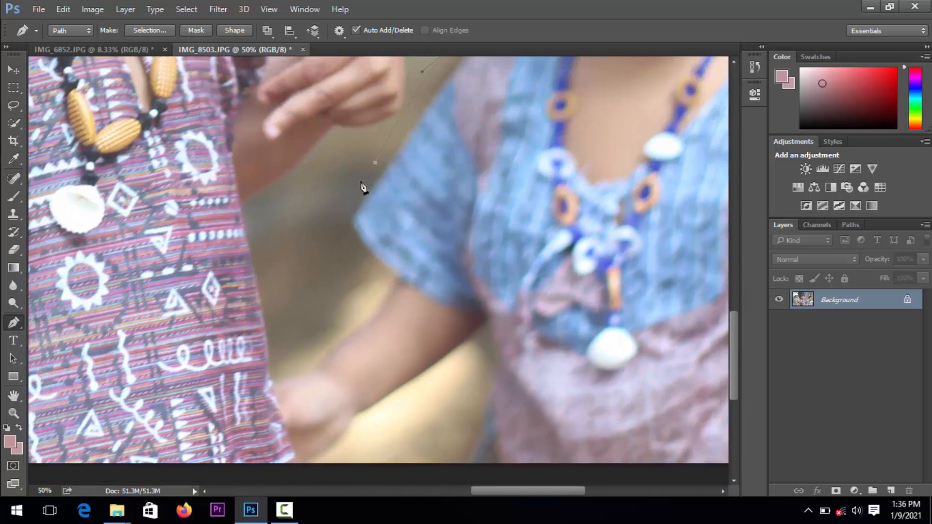
left_click_drag(325, 234, 325, 251)
left_click_drag(348, 310, 373, 188)
left_click(365, 215)
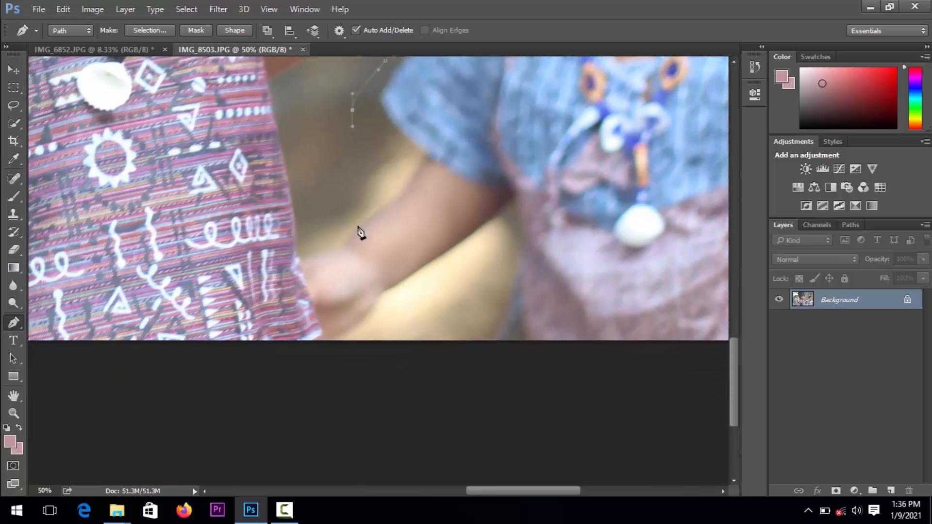
Continue the pen path around the smaller boy's hand, beside the older boy's shirt, and along the photo's lower edge
left_click_drag(346, 235, 333, 241)
left_click(309, 251)
scroll(301, 218, "down", 5)
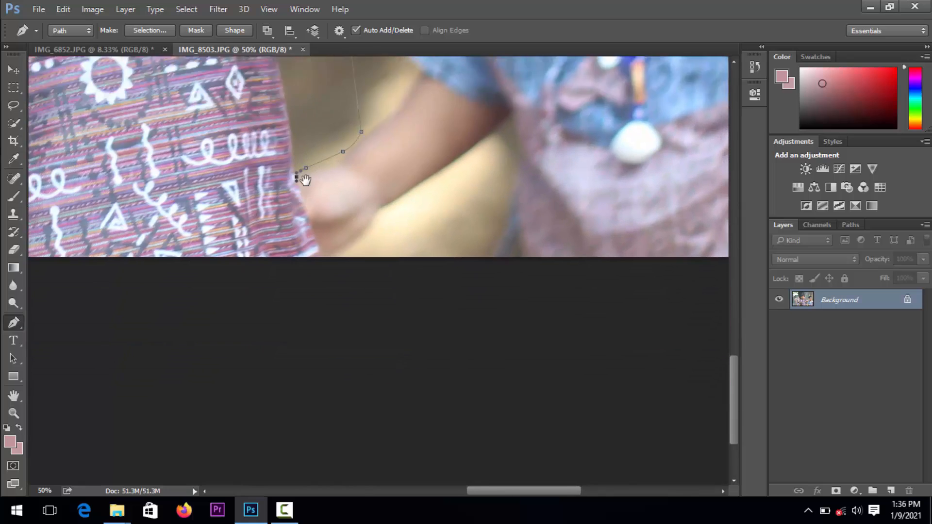
left_click(308, 141)
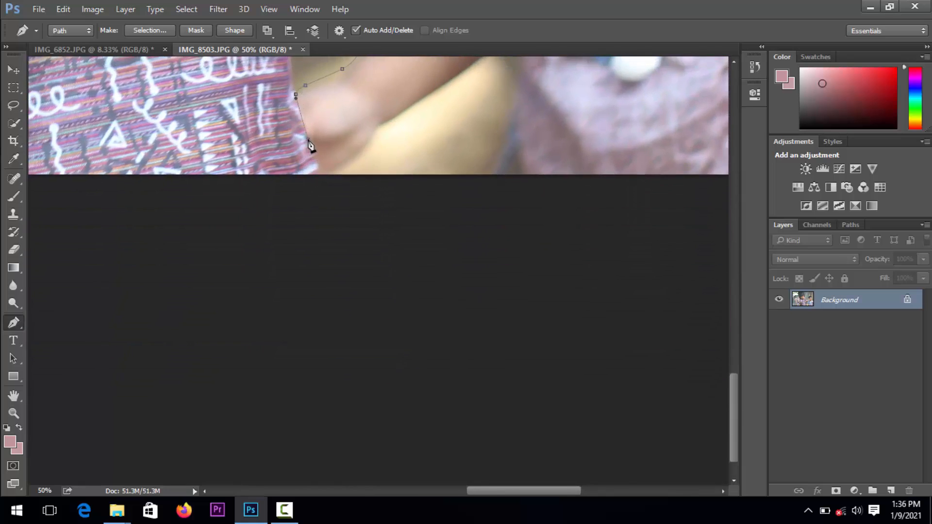
left_click(315, 166)
left_click_drag(343, 177, 356, 178)
left_click_drag(550, 177, 534, 278)
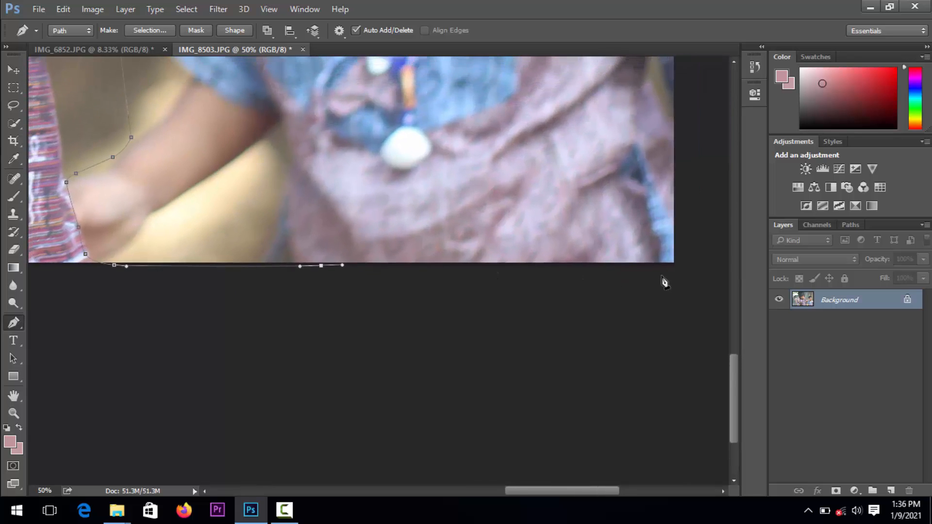
Close the path around the photo's lower-right corner and up its right edge to the shoulder, and convert it to a selection
left_click(671, 265)
left_click_drag(636, 258, 628, 295)
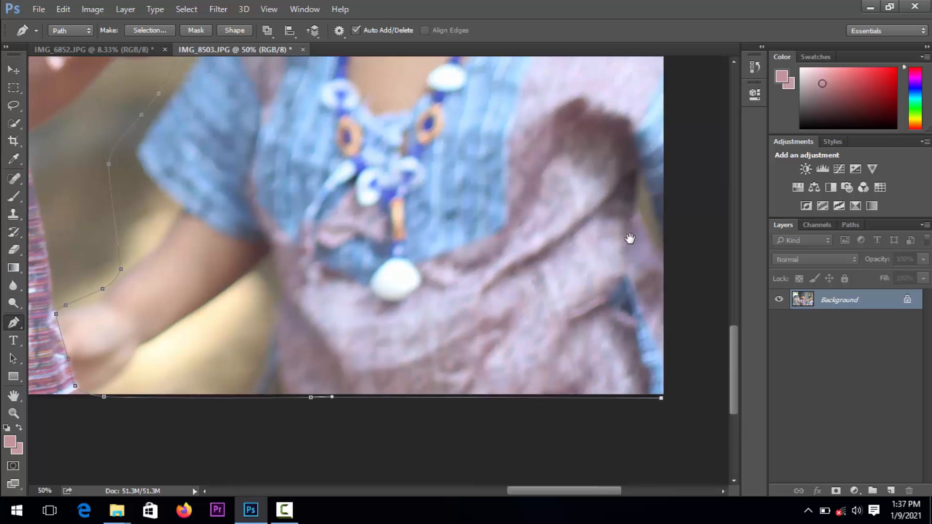
left_click_drag(668, 183, 658, 284)
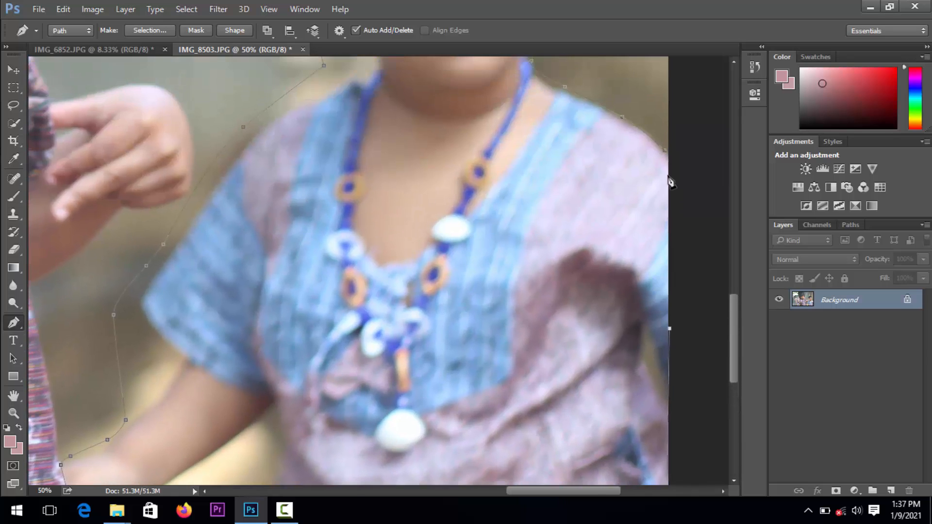
left_click(667, 157)
key("ctrl+Return")
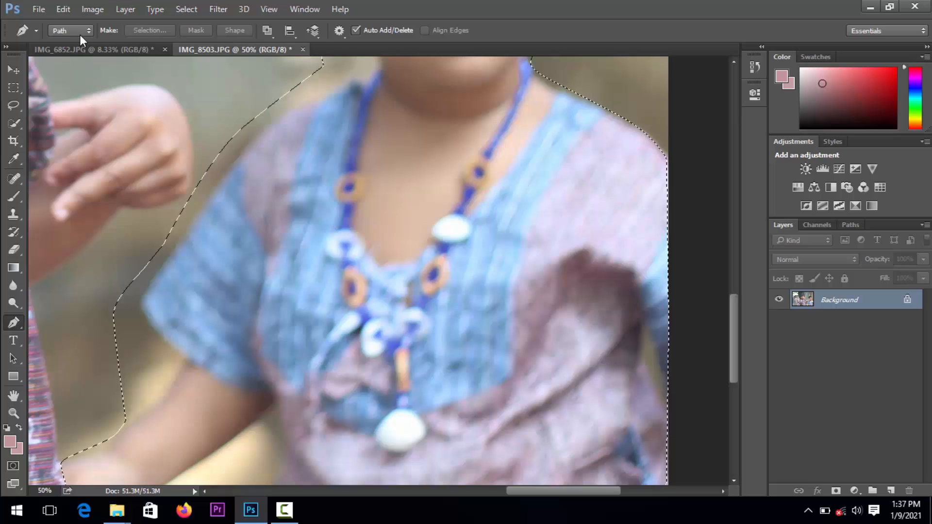
Fill the selected smaller boy using Content-Aware in Normal mode at 100% opacity, and deselect the area
left_click(64, 9)
left_click(106, 189)
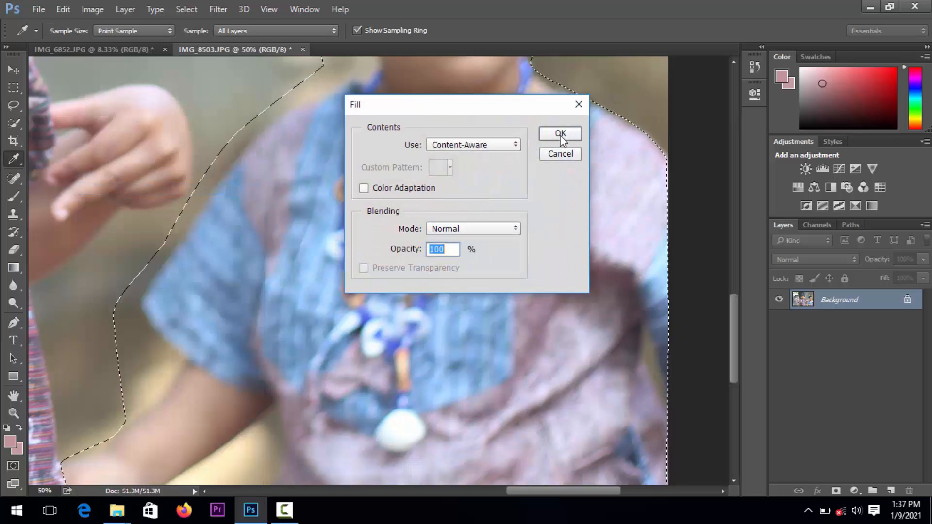
left_click(559, 134)
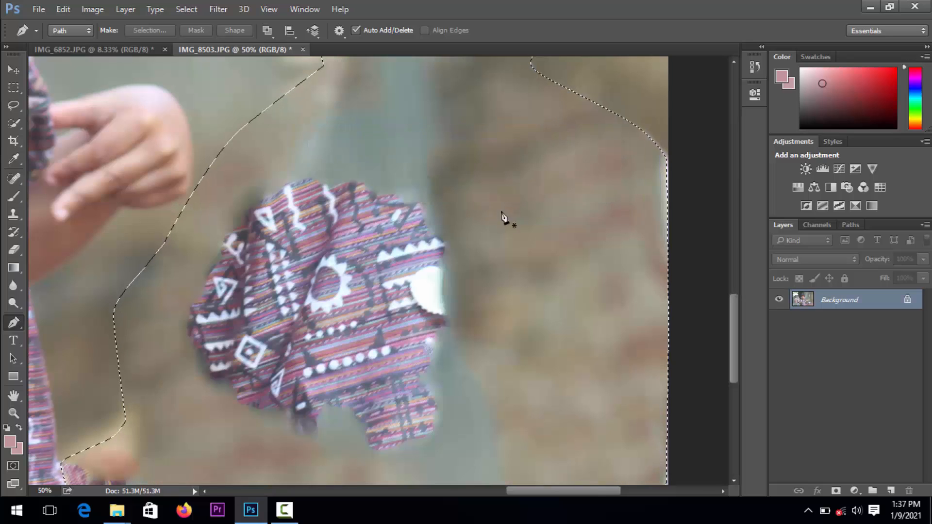
key("ctrl+d")
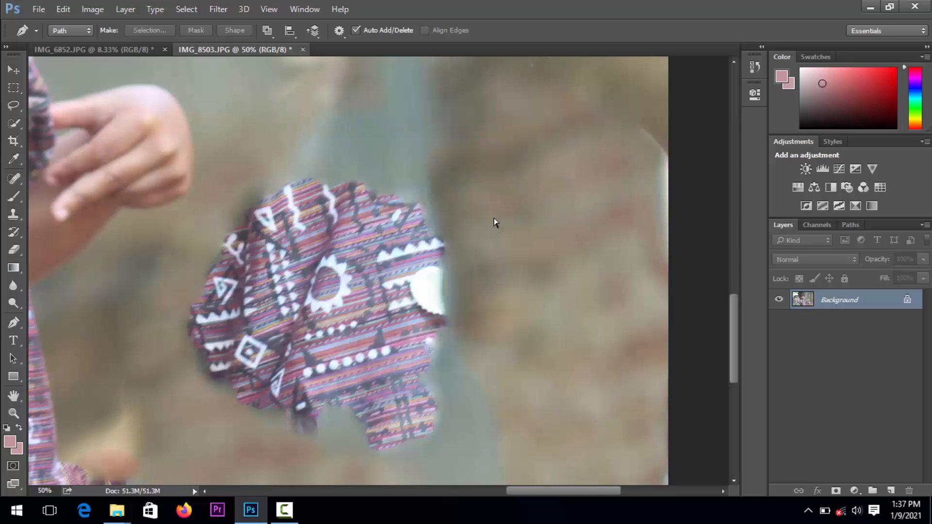
key("z")
left_click(490, 218)
left_click(490, 219)
left_click(490, 219)
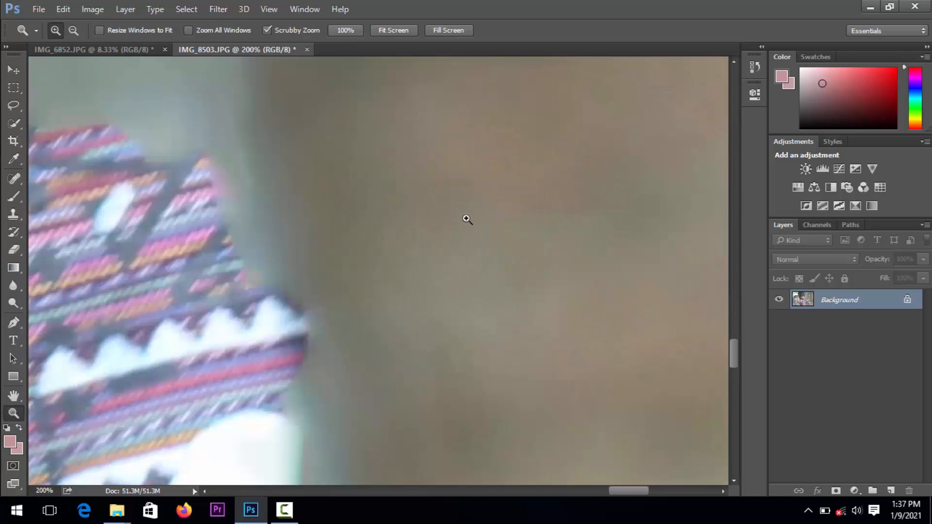
key("super")
left_click(284, 509)
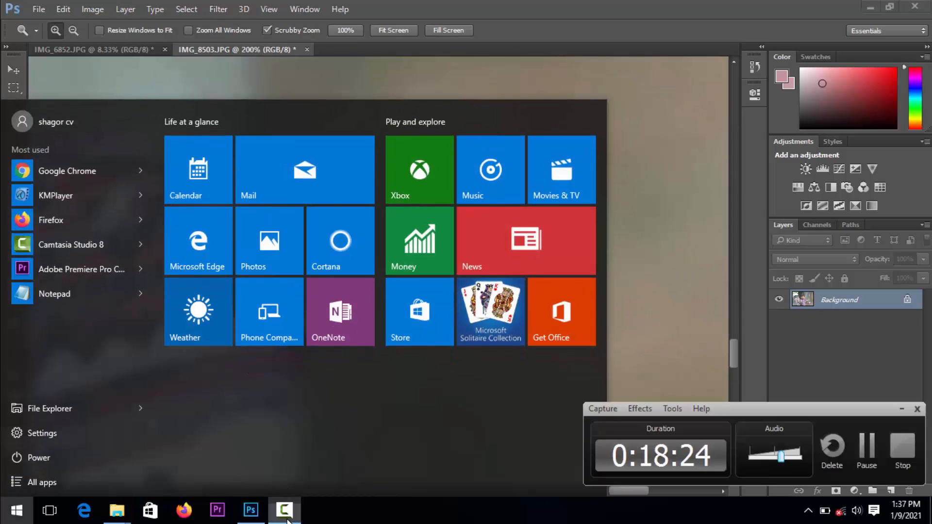
left_click(869, 456)
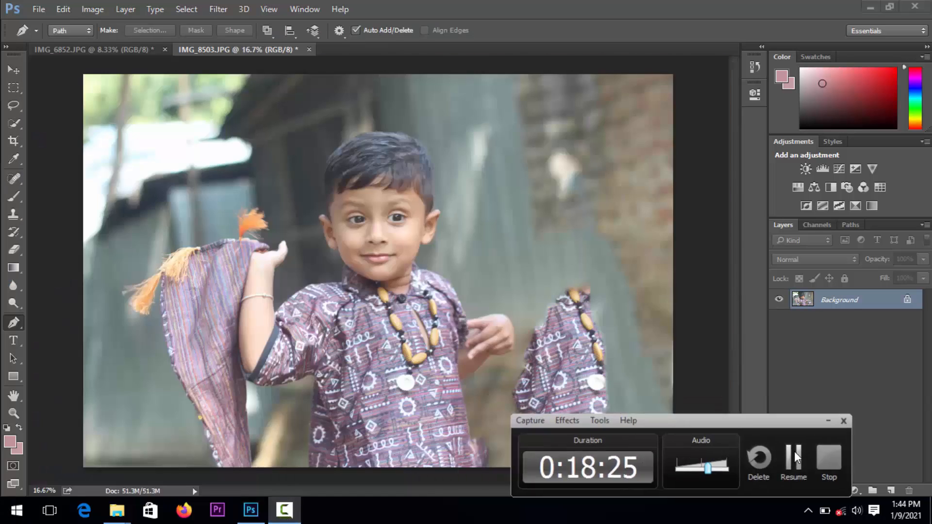
Clear the selection around the filled area and review the whole photo at reduced magnification
left_click(490, 401)
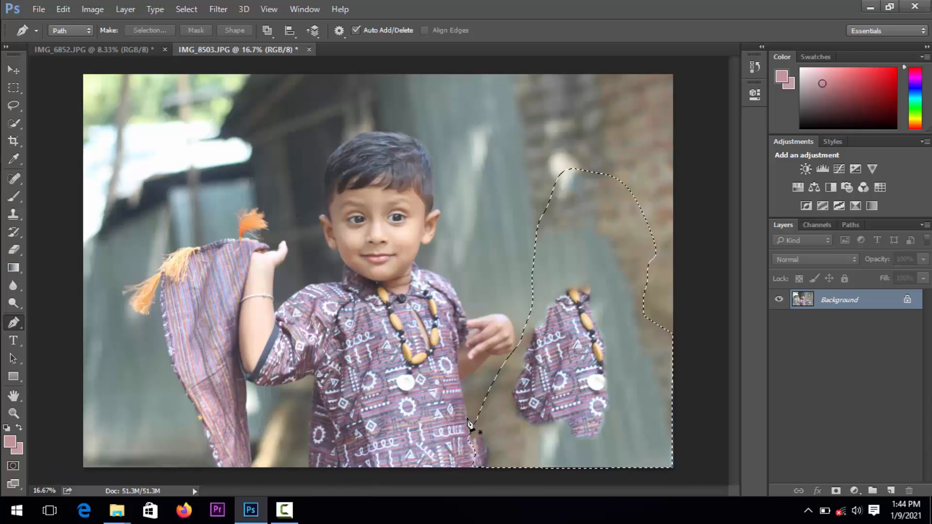
key("ctrl+d")
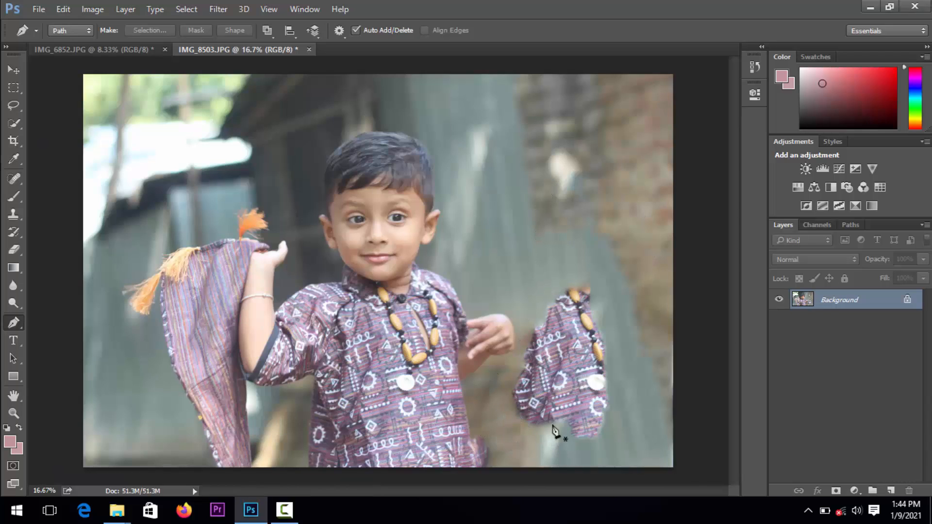
key("z")
left_click(596, 412, "alt")
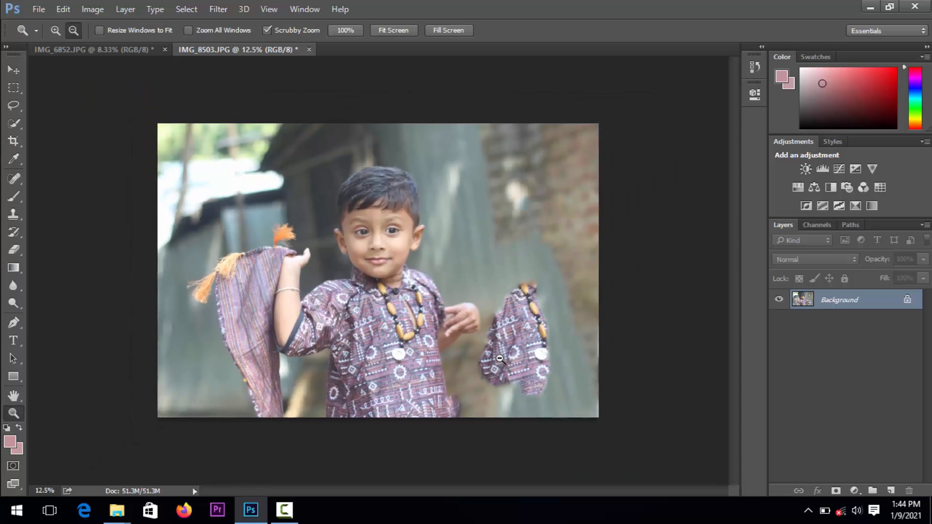
left_click(424, 262)
left_click(424, 262)
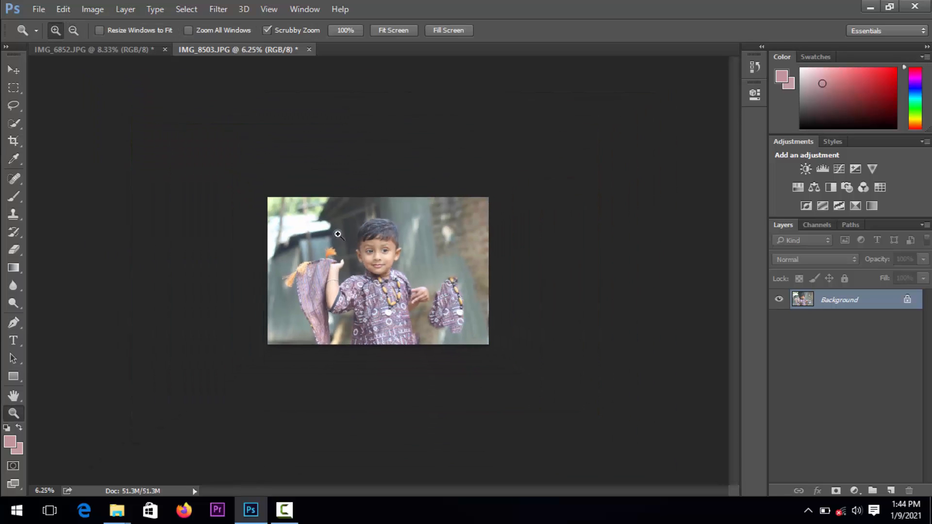
Begin a pen path around the leftover shirt fragment, tracing its right side, top and left side
left_click_drag(467, 283, 466, 285)
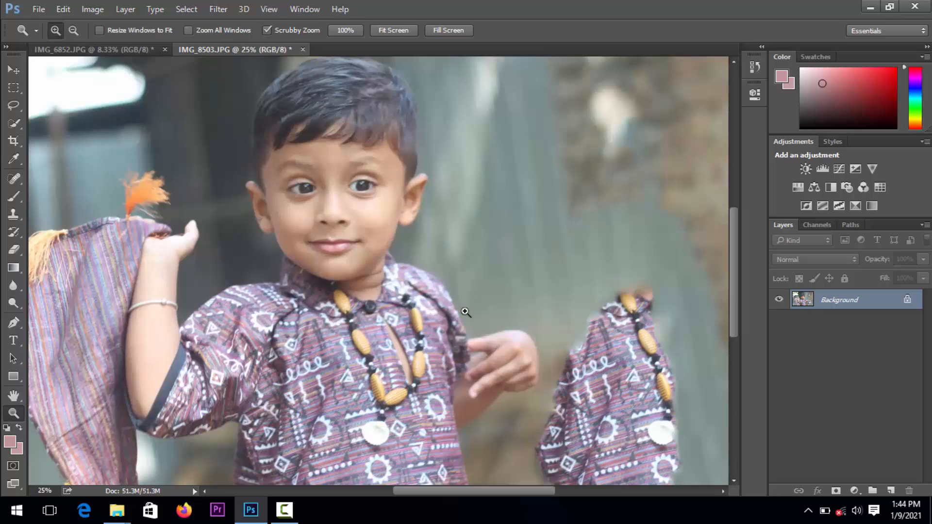
key("p")
left_click(674, 467)
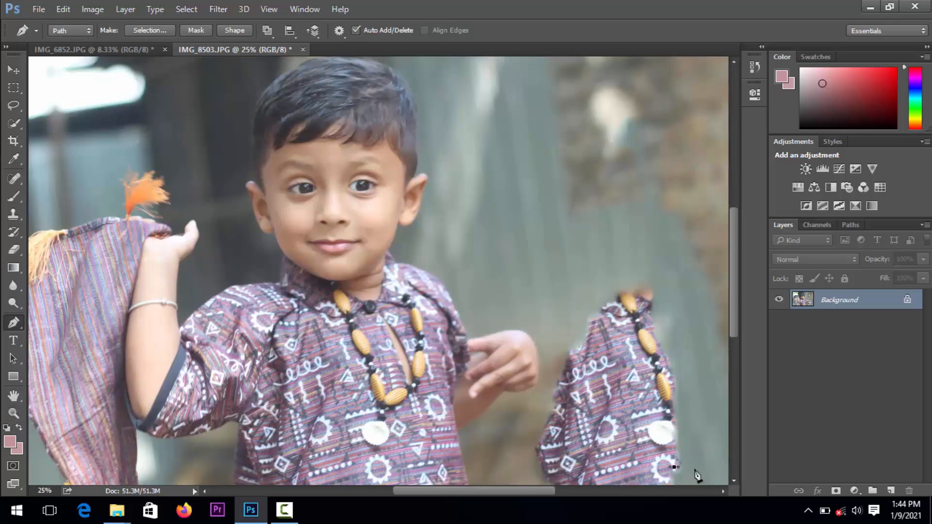
left_click_drag(686, 445, 686, 435)
left_click_drag(686, 395, 687, 378)
left_click_drag(678, 334, 667, 315)
left_click_drag(570, 348, 549, 381)
left_click_drag(528, 426, 529, 452)
Close the pen path beneath the leftover shirt fragment and convert it to a selection
left_click(558, 490)
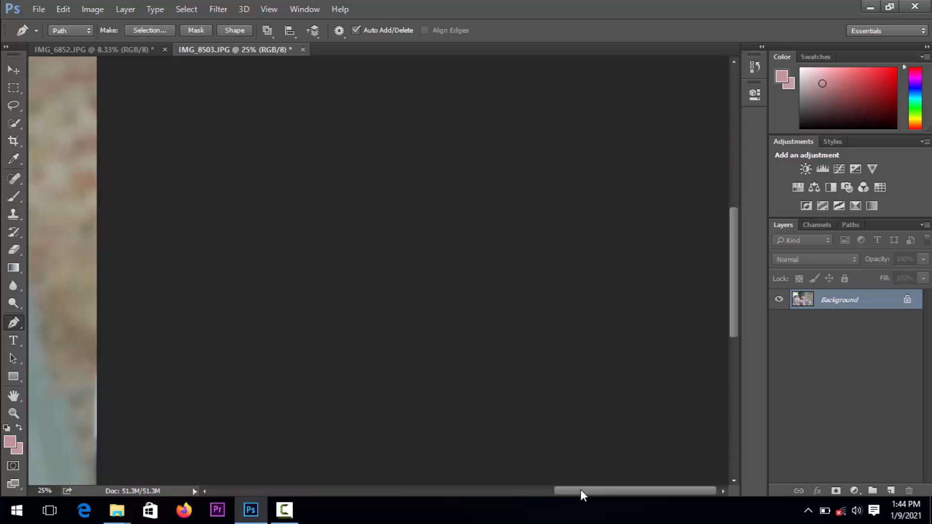
left_click(20, 308)
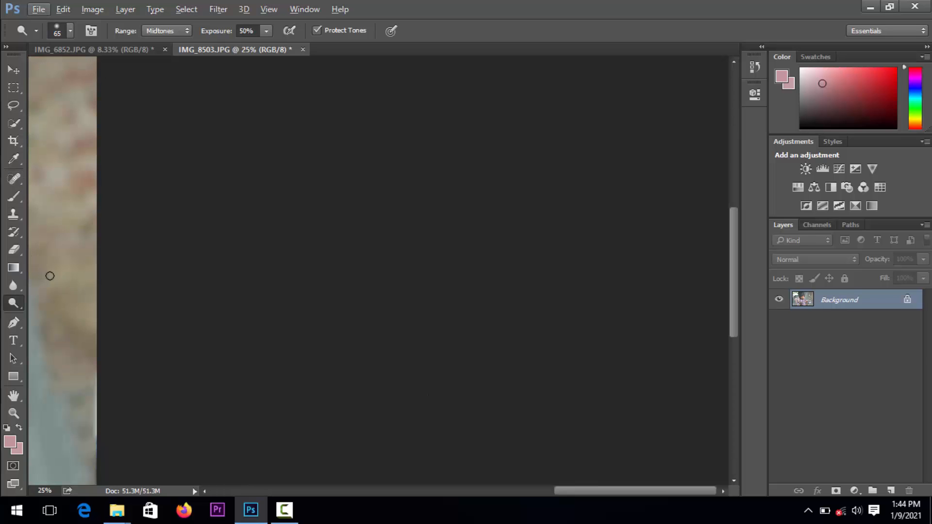
key("z")
left_click(153, 286, "alt")
left_click(156, 288, "alt")
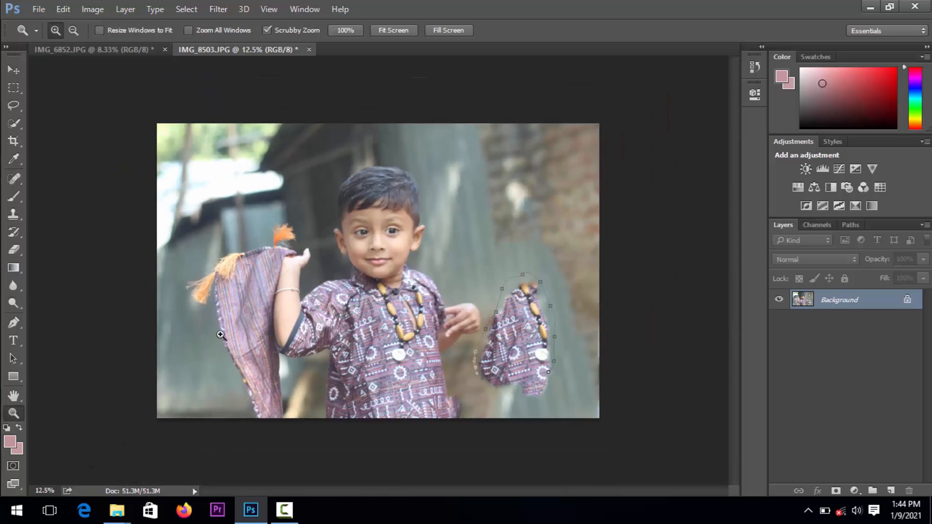
left_click(532, 391)
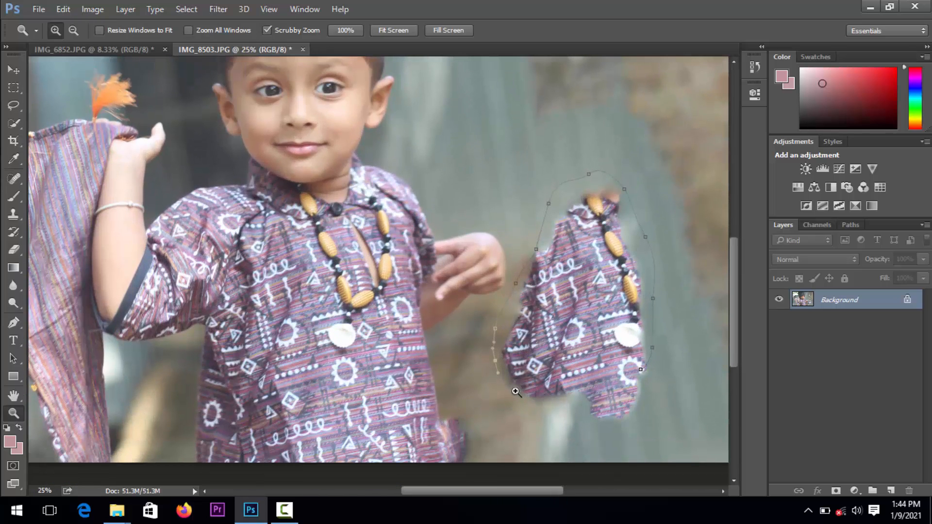
key("p")
left_click(527, 410)
left_click_drag(578, 426, 651, 387)
left_click(641, 370)
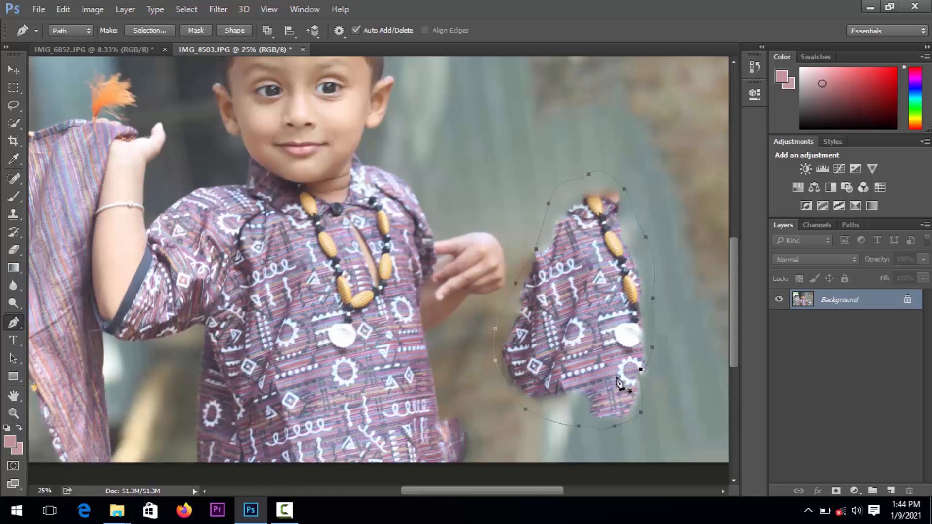
key("ctrl+Return")
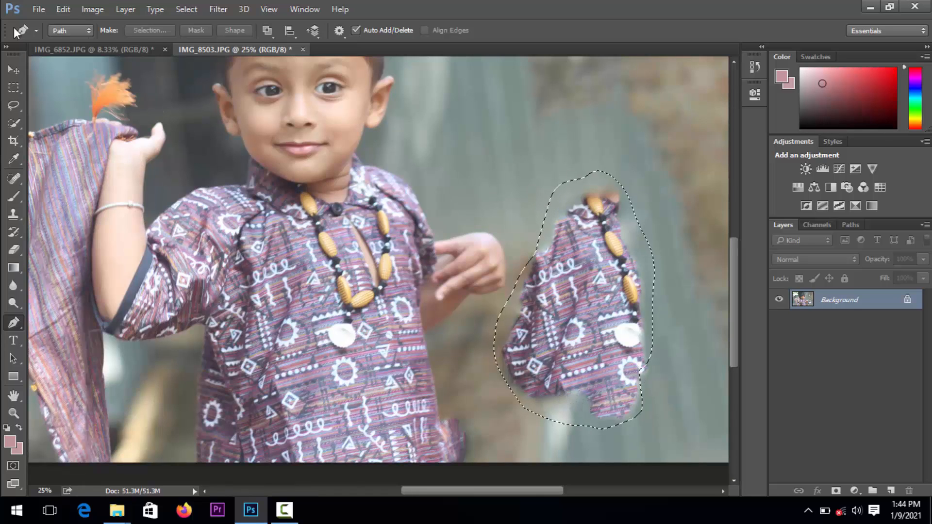
Fill the selected shirt fragment using Content-Aware and deselect the area
left_click(64, 9)
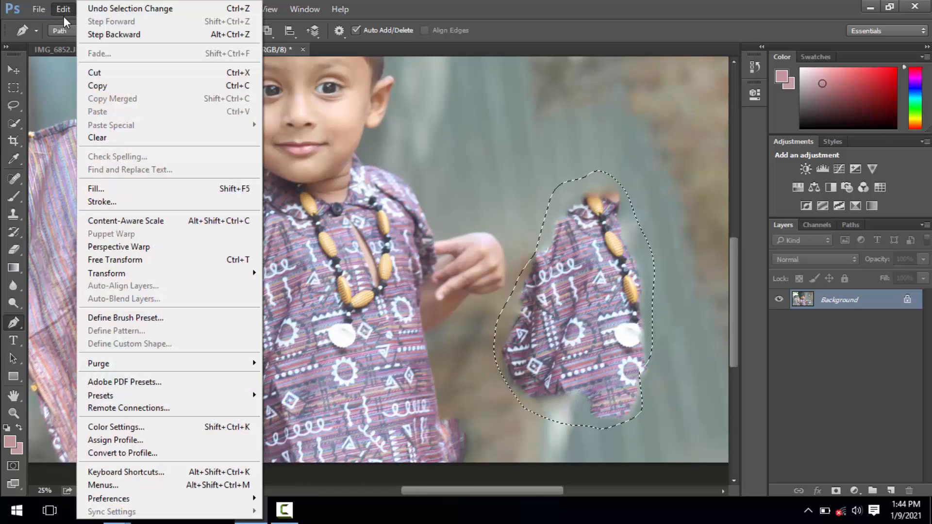
left_click(130, 189)
left_click(317, 139)
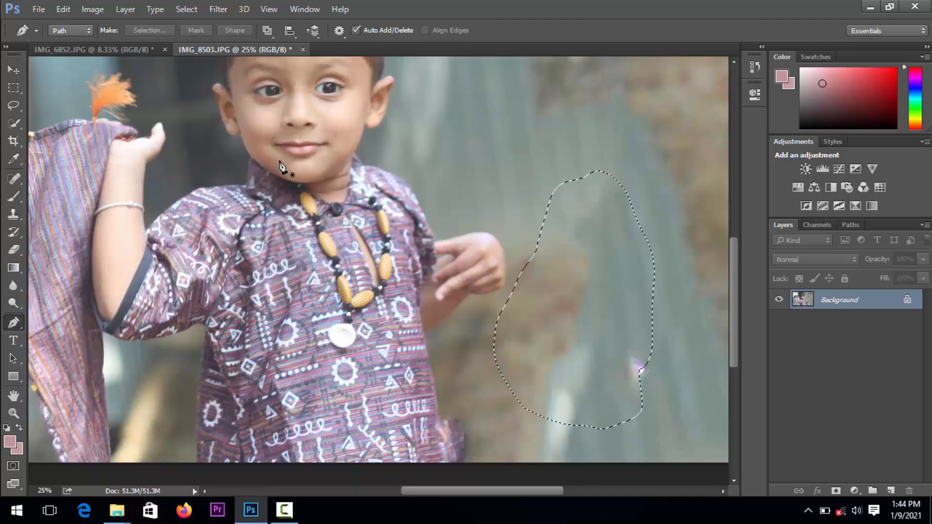
key("ctrl+d")
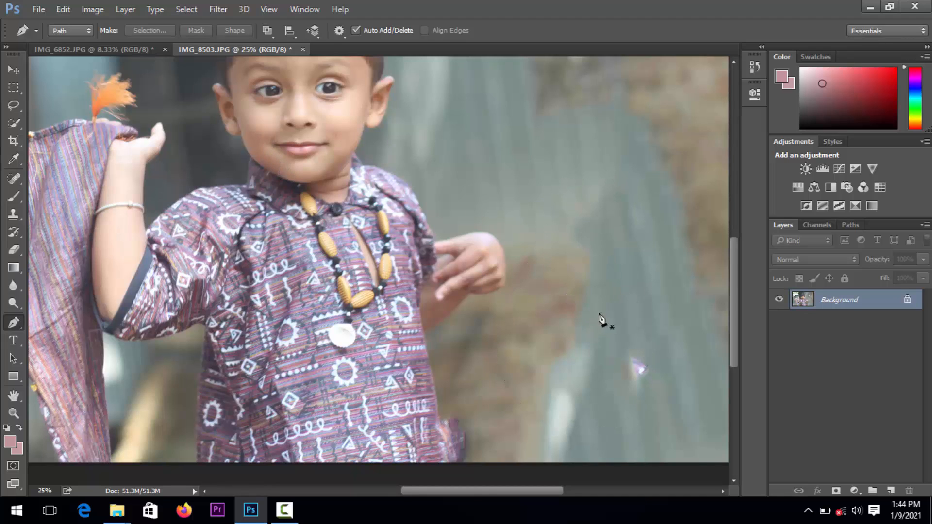
Clone nearby background over the small light spot and the stray fabric beside the boy's shirt hem with the Clone Stamp
left_click_drag(594, 291, 584, 211)
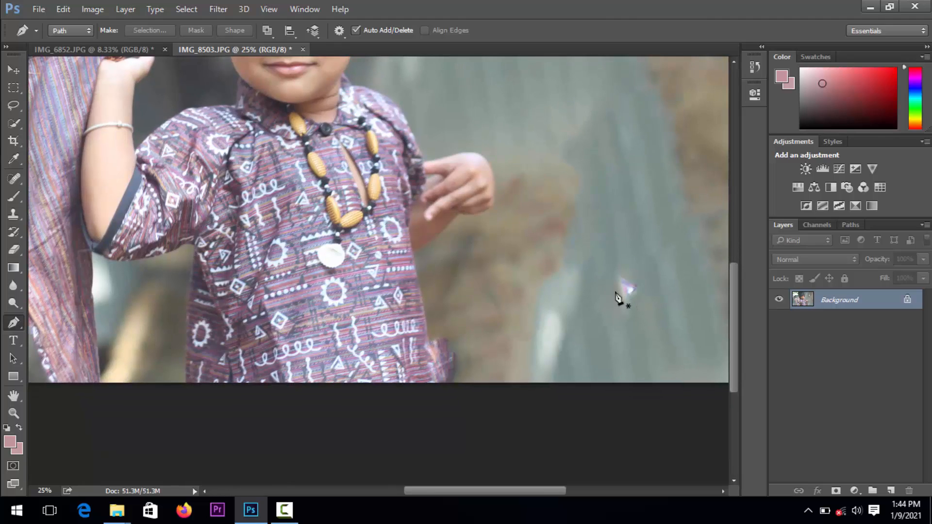
key("s")
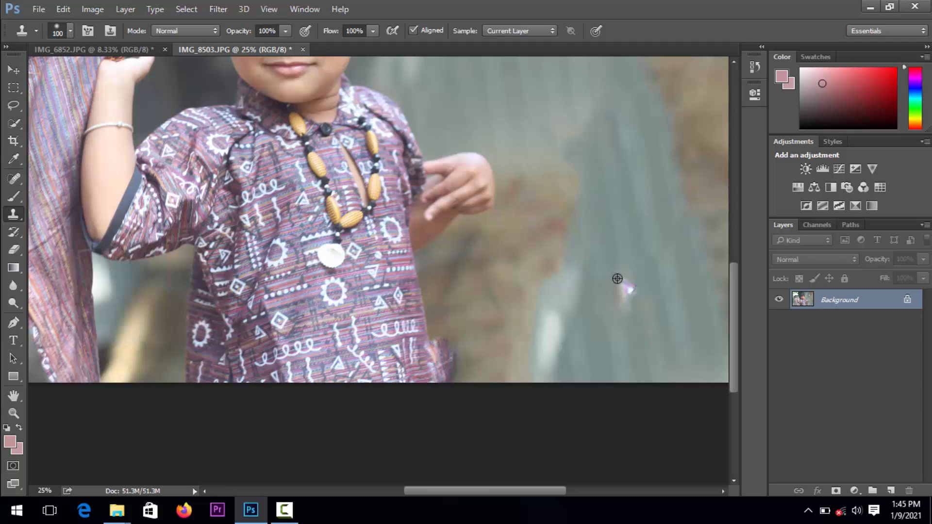
left_click(636, 275, "alt")
mouse_move(630, 296)
left_mouse_down()
mouse_move(625, 277)
mouse_move(620, 295)
left_mouse_up()
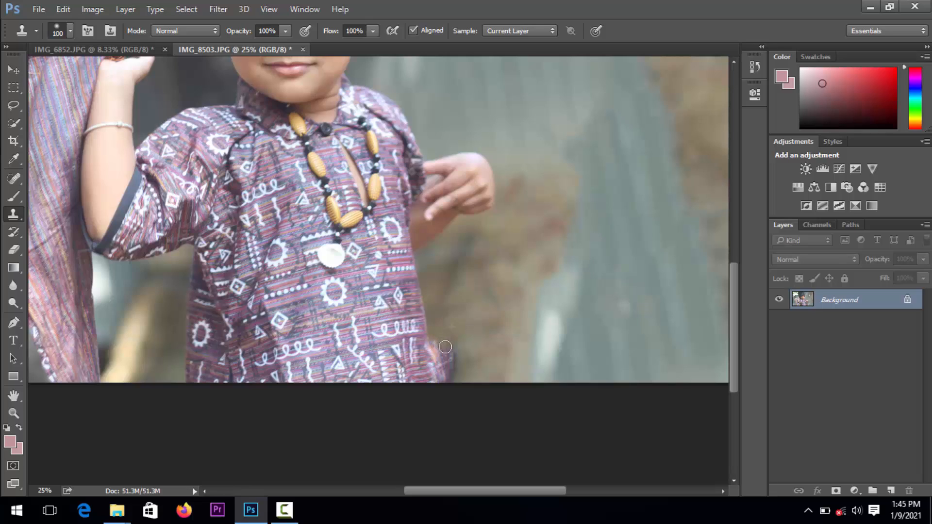
mouse_move(445, 346)
left_mouse_down()
mouse_move(454, 363)
mouse_move(436, 347)
mouse_move(451, 376)
mouse_move(446, 344)
left_mouse_up()
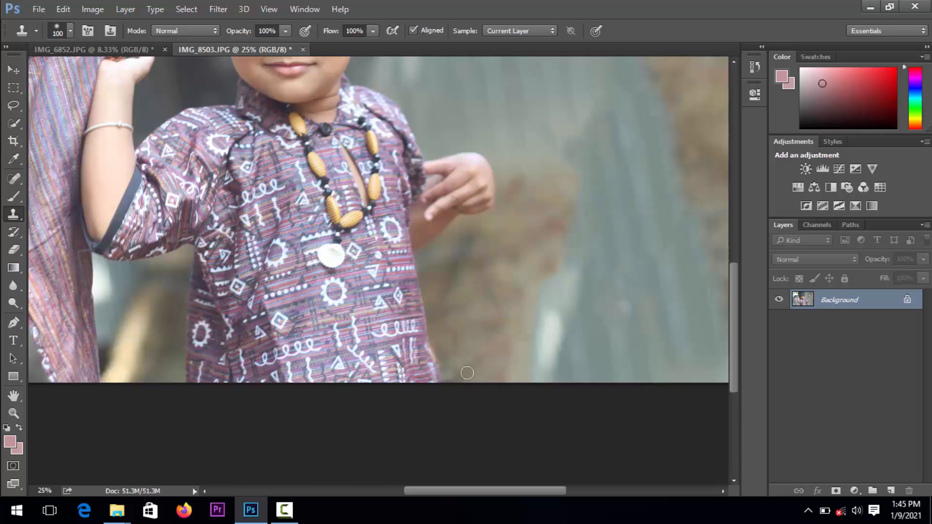
Examine the retouched background and the boy's face, hand and shirt at several magnifications
key("z")
left_click(521, 346, "alt")
left_click(512, 345, "alt")
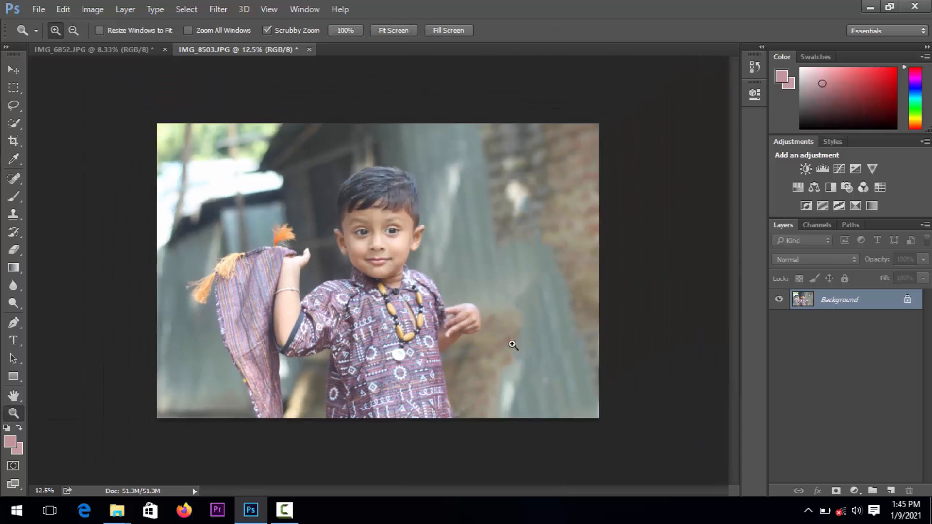
left_click(511, 333)
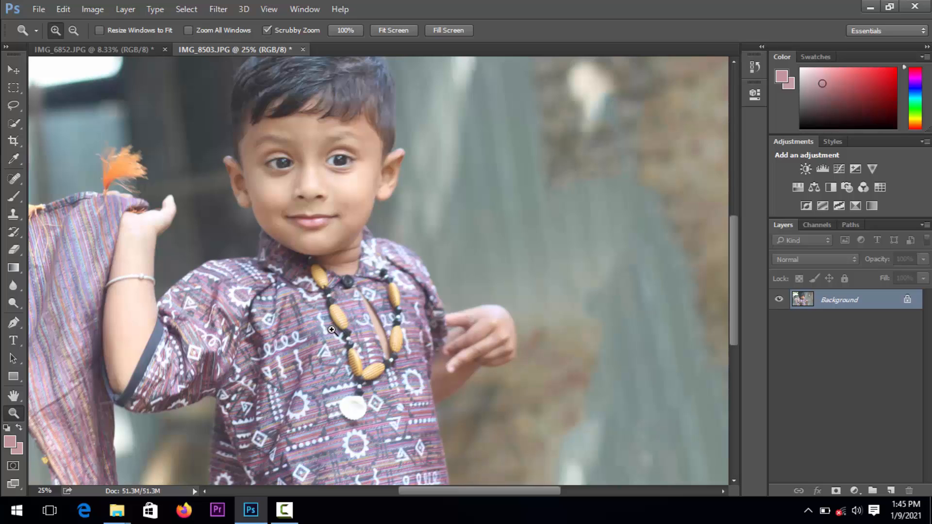
key("alt")
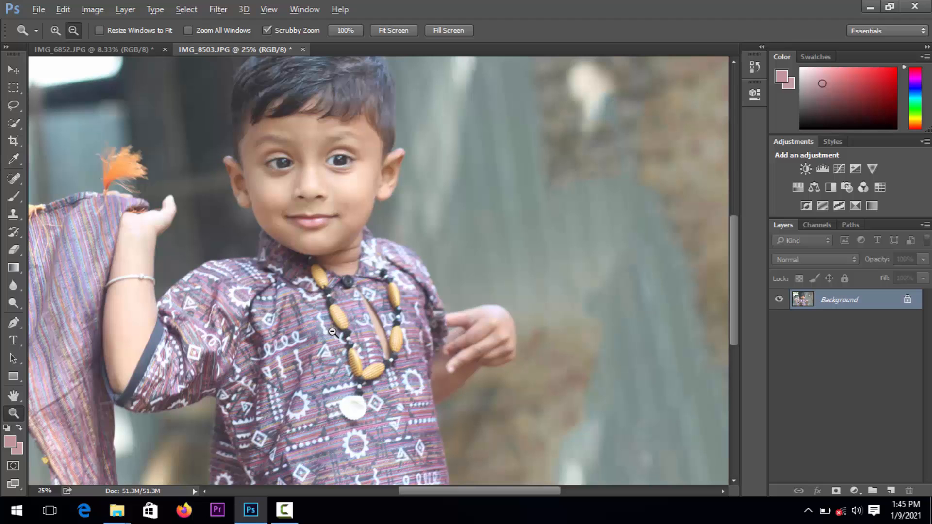
left_click(332, 332, "alt")
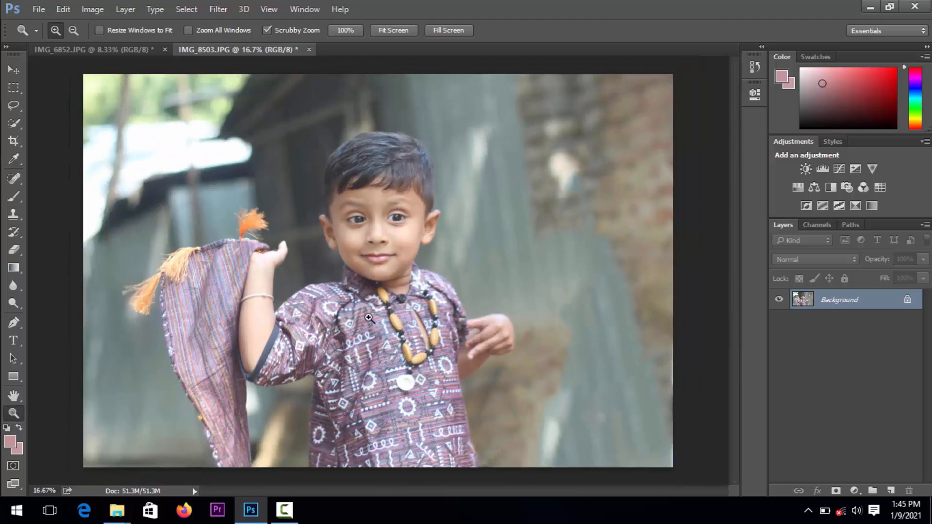
left_click(369, 318)
left_click(370, 317)
left_click(370, 316)
key("space")
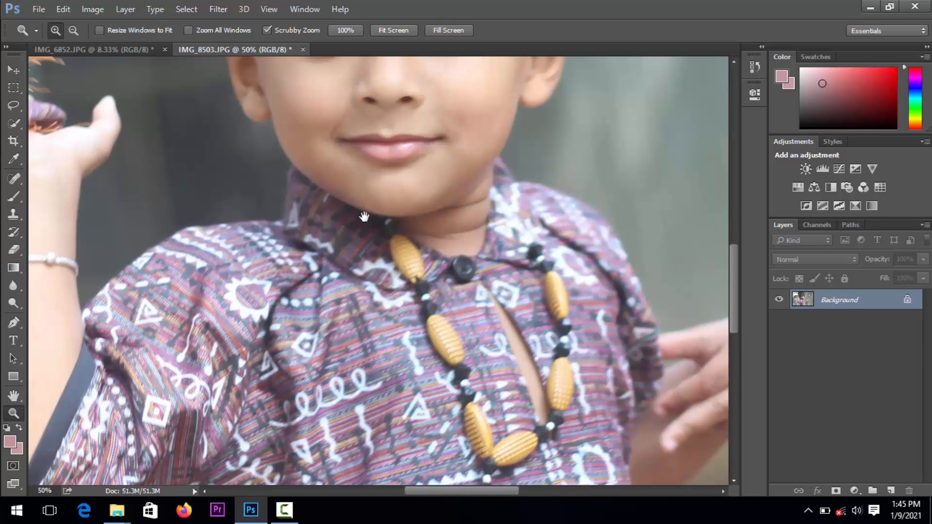
left_click_drag(364, 217, 397, 421)
left_click_drag(385, 297, 383, 311)
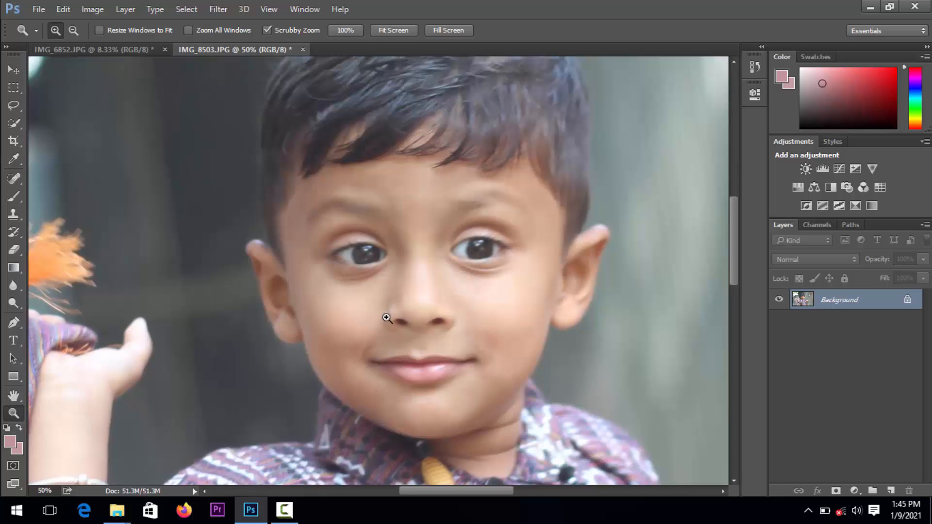
left_click(432, 308, "alt")
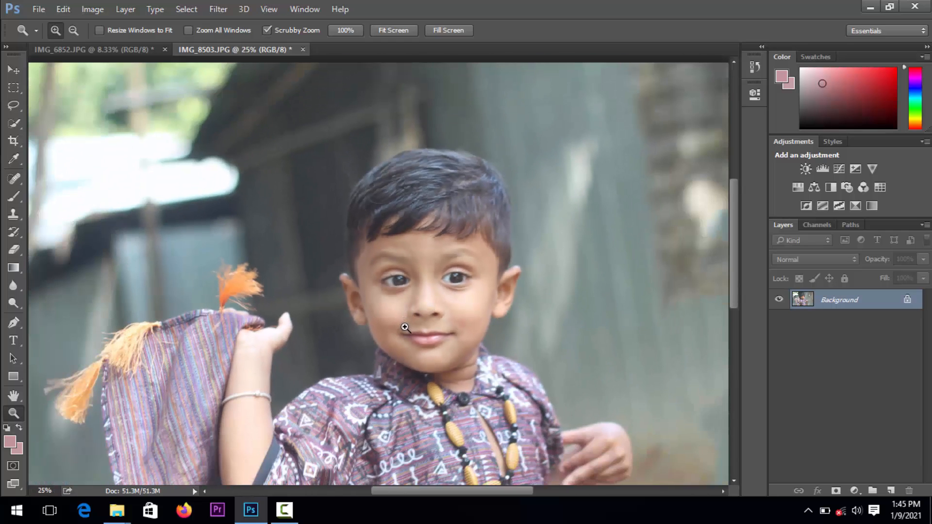
left_click_drag(409, 329, 399, 209)
left_click_drag(438, 379, 437, 286)
left_click_drag(393, 238, 439, 370)
left_click(439, 365)
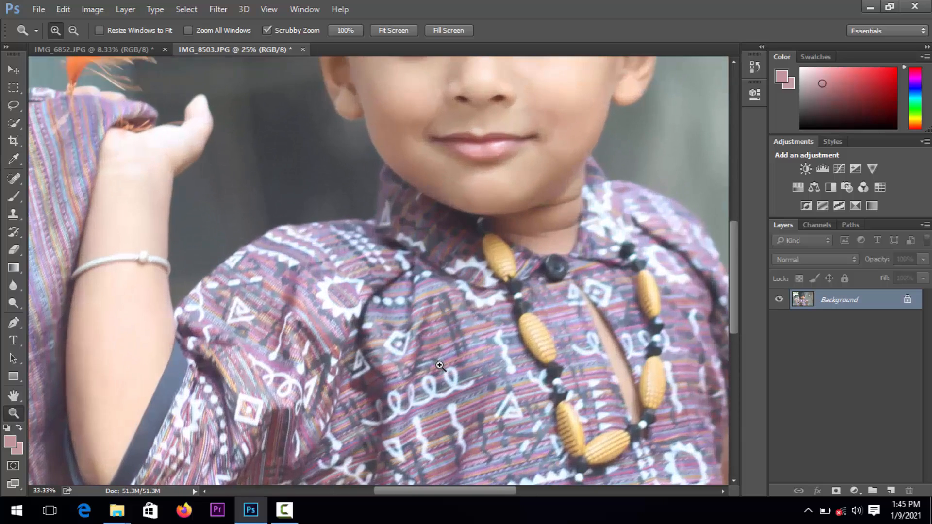
left_click_drag(468, 270, 441, 370)
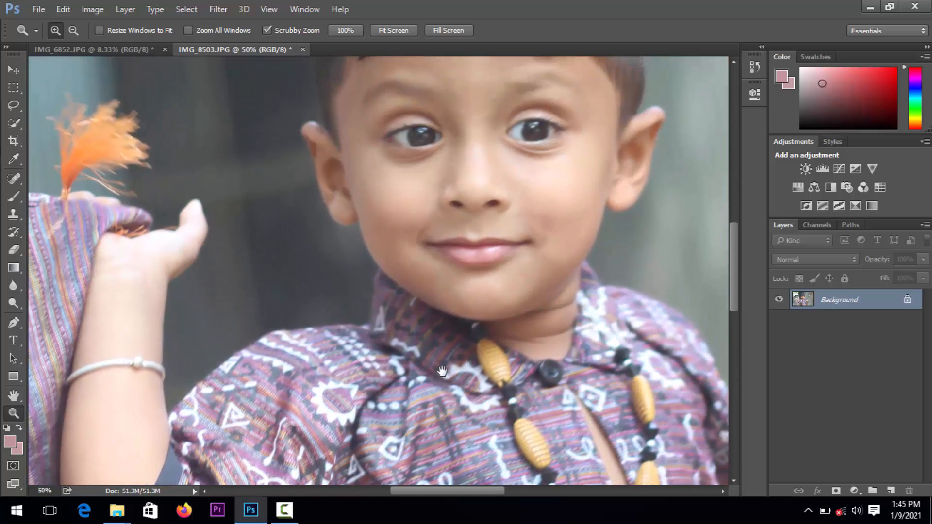
Open the photo in the Camera Raw Filter and apply the Auto tone adjustment
left_click(220, 9)
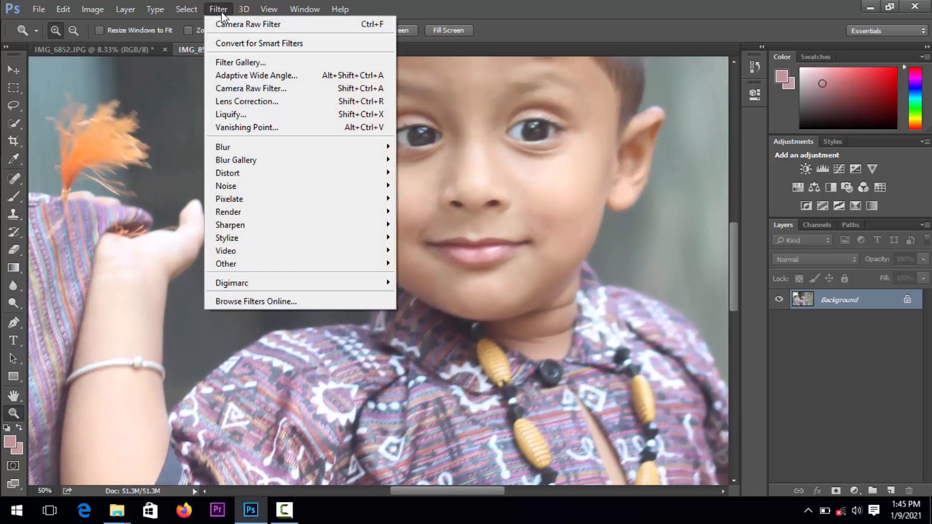
left_click(248, 89)
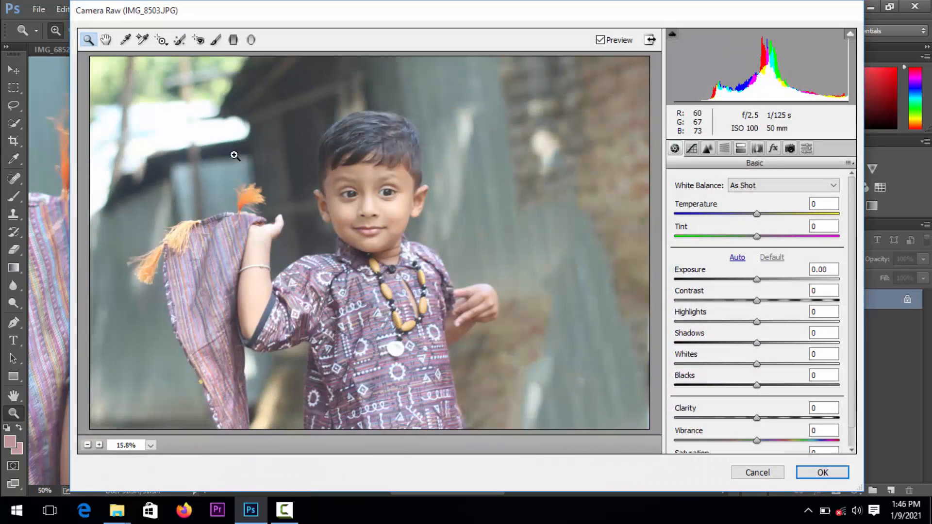
left_click(737, 257)
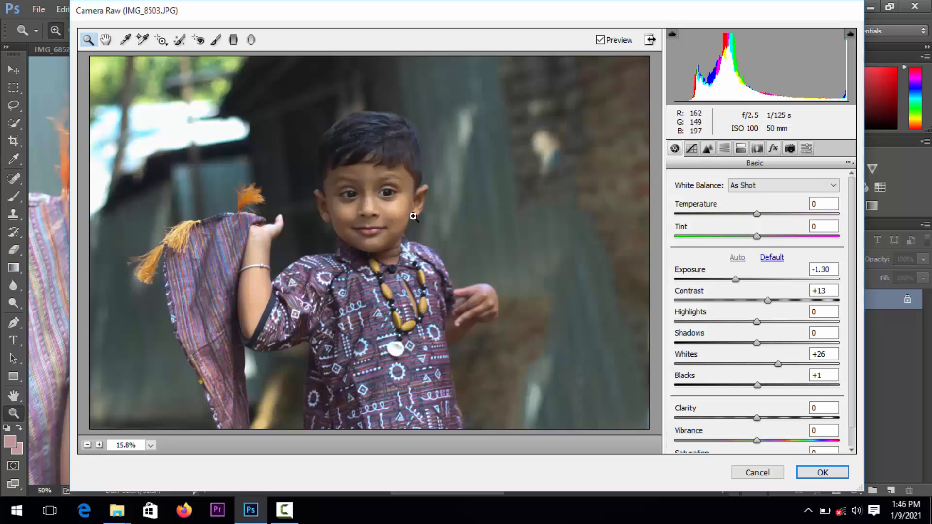
left_click(371, 236)
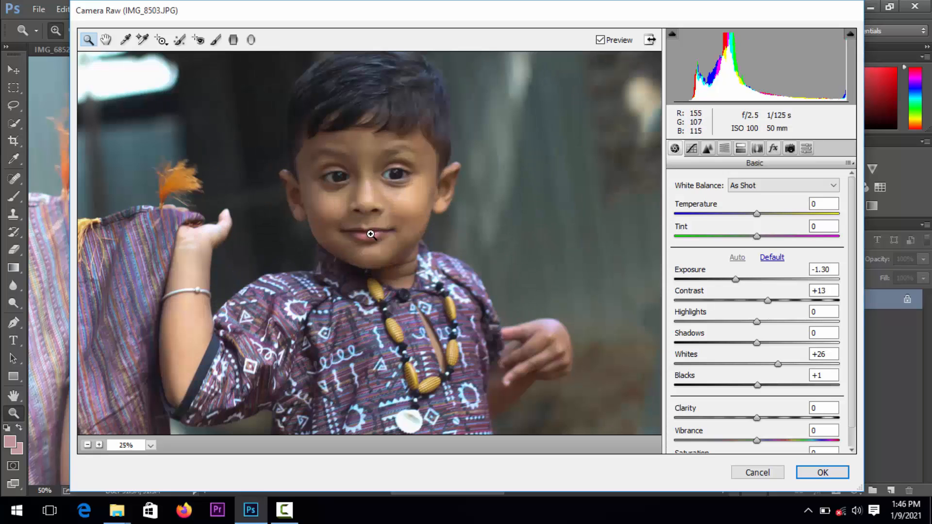
left_click(374, 234, "alt")
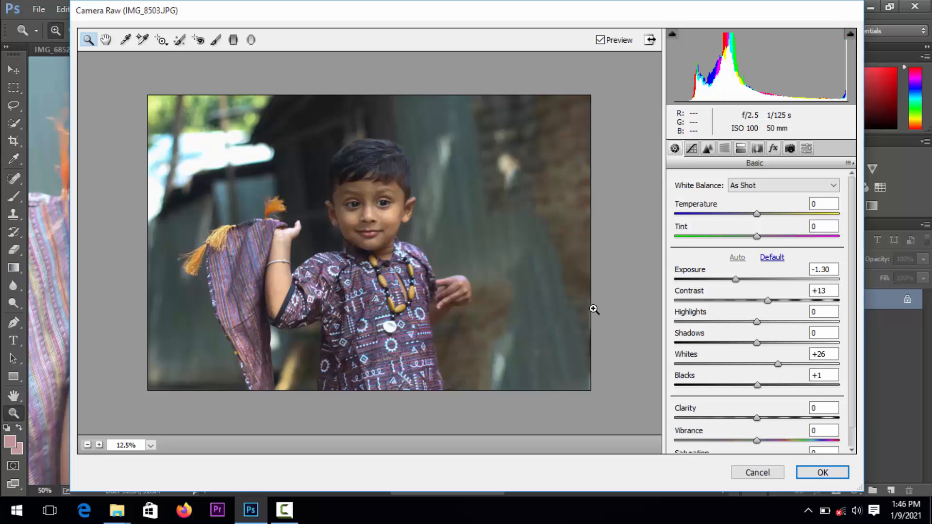
Set Exposure to -0.65, Contrast +26, Shadows -17, Blacks +34, Clarity +14, Vibrance +43 and Saturation +20 in Camera Raw
left_click_drag(734, 280, 743, 344)
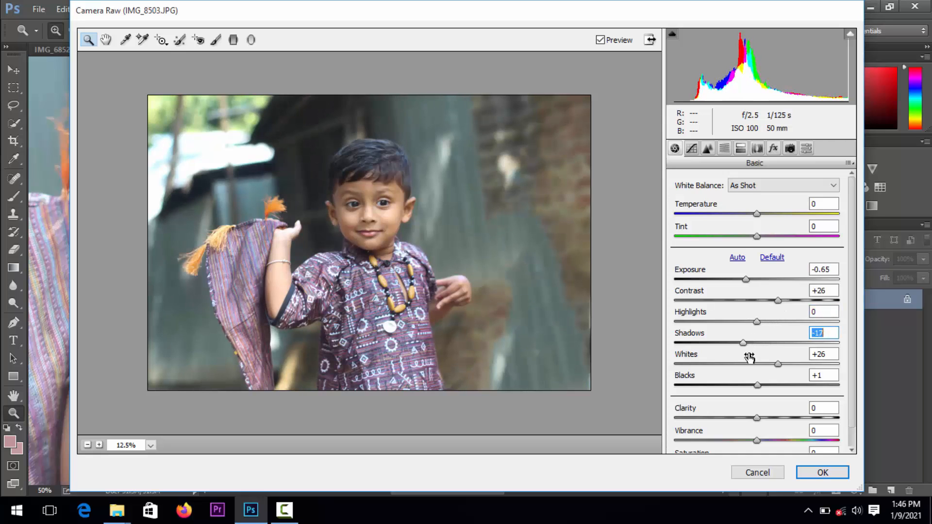
left_click_drag(761, 388, 792, 438)
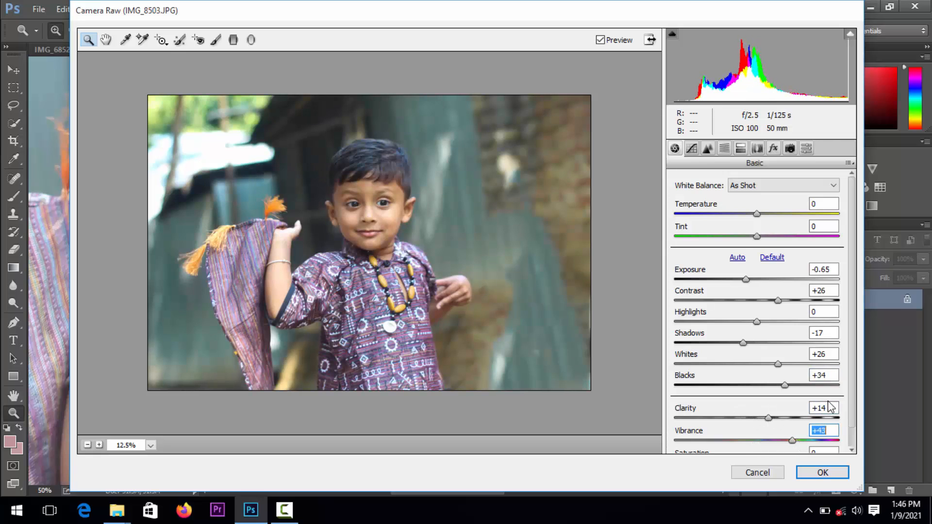
left_click(852, 436)
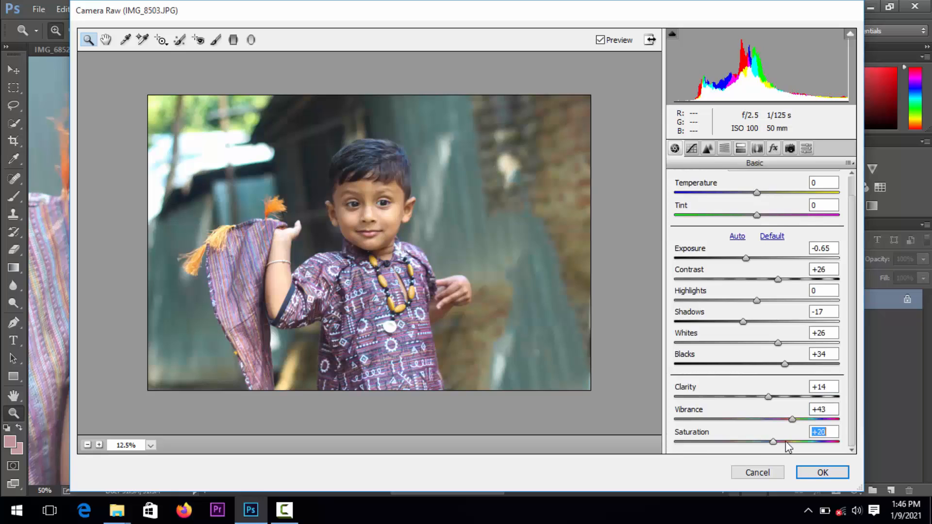
mouse_move(787, 447)
left_mouse_down()
mouse_move(811, 441)
mouse_move(773, 444)
left_mouse_up()
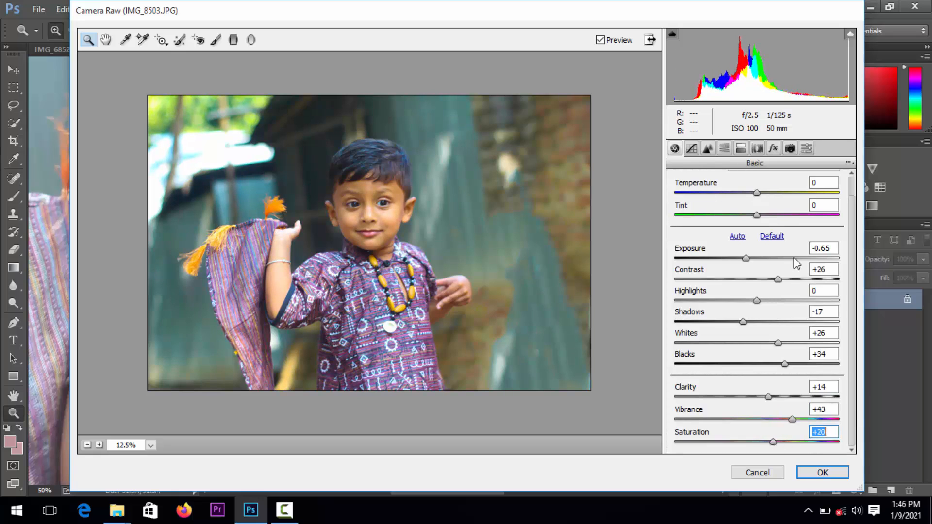
Increase the Reds hue and adjust hues from Yellows through Magentas in HSL / Grayscale, and open the per-color saturation settings
left_click(723, 148)
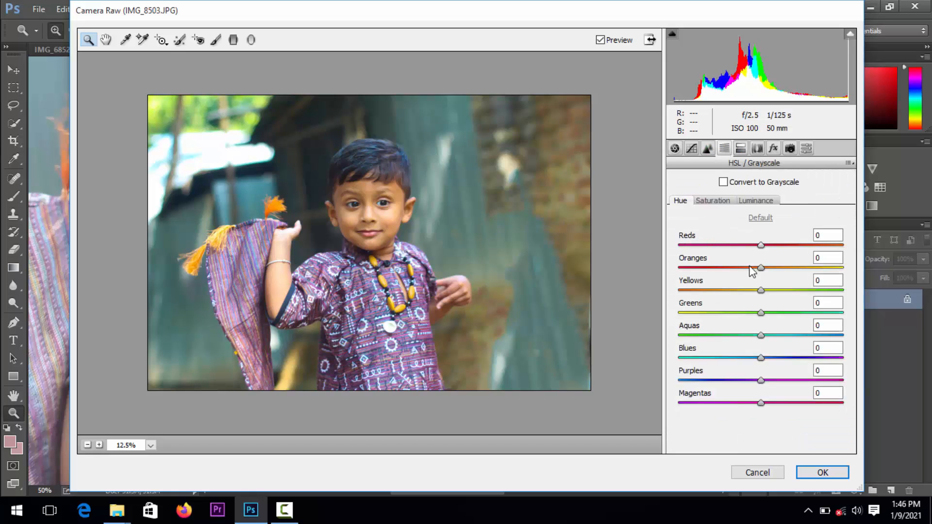
left_click_drag(762, 246, 804, 247)
left_click_drag(760, 290, 787, 408)
left_click(720, 203)
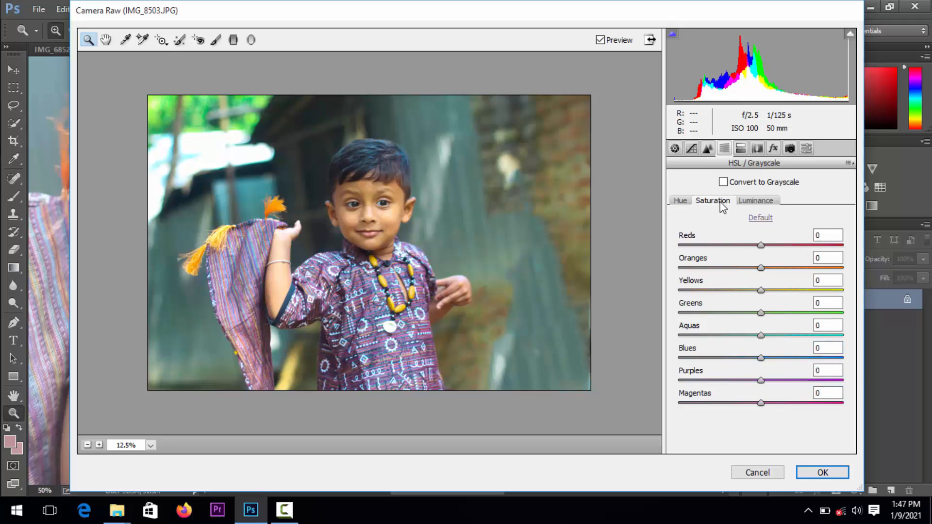
Set saturation to Yellows +24, Greens -13, Aquas -4, Blues -18, Purples -26 and Magentas -19, and luminance to Yellows +25 and Greens +15
left_click_drag(761, 291, 801, 297)
left_click_drag(793, 316, 745, 407)
left_click(761, 379)
left_click(755, 200)
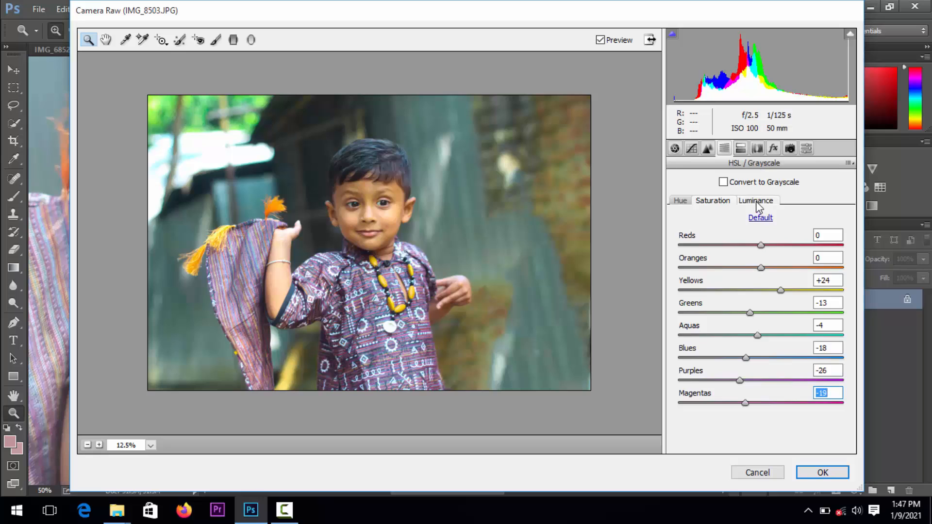
left_click_drag(767, 313, 780, 290)
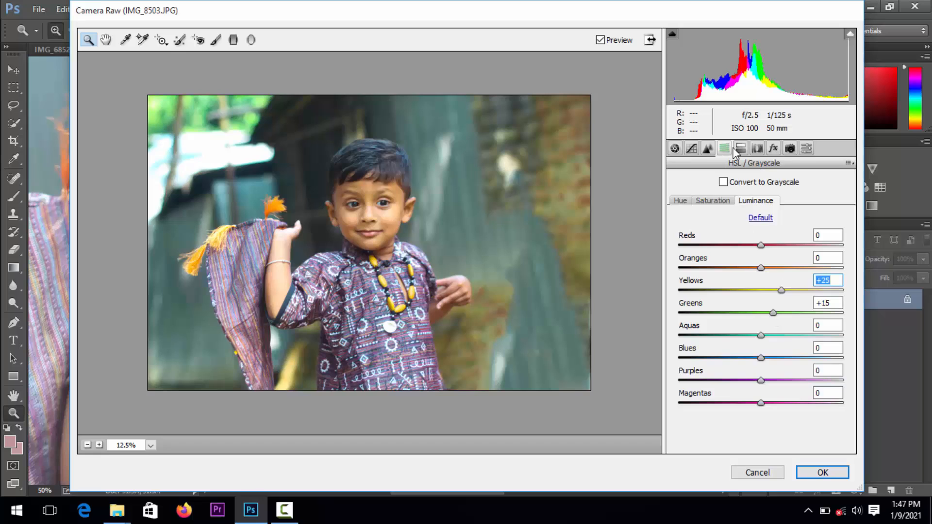
Add a Color Priority post-crop vignette in Effects with Amount -18, Midpoint 48, Roundness -18 and Feather 35
left_click(801, 148)
left_click(789, 148)
left_click(773, 148)
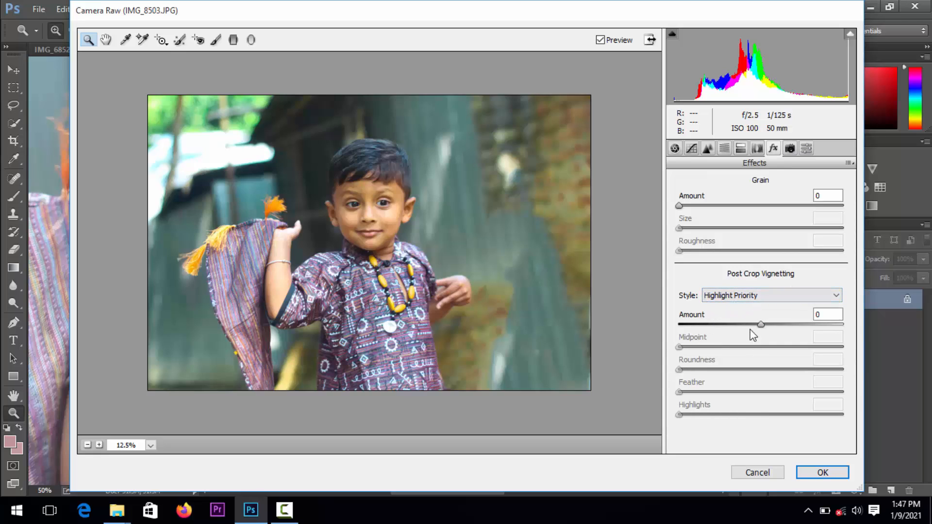
left_click(750, 301)
left_click(746, 312)
mouse_move(760, 325)
left_mouse_down()
mouse_move(750, 325)
mouse_move(757, 330)
left_mouse_up()
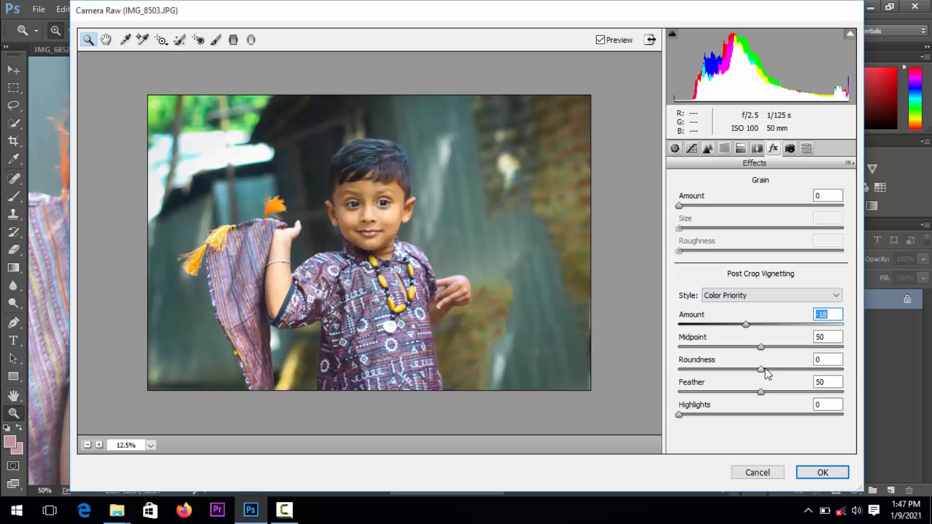
left_click_drag(765, 371, 757, 348)
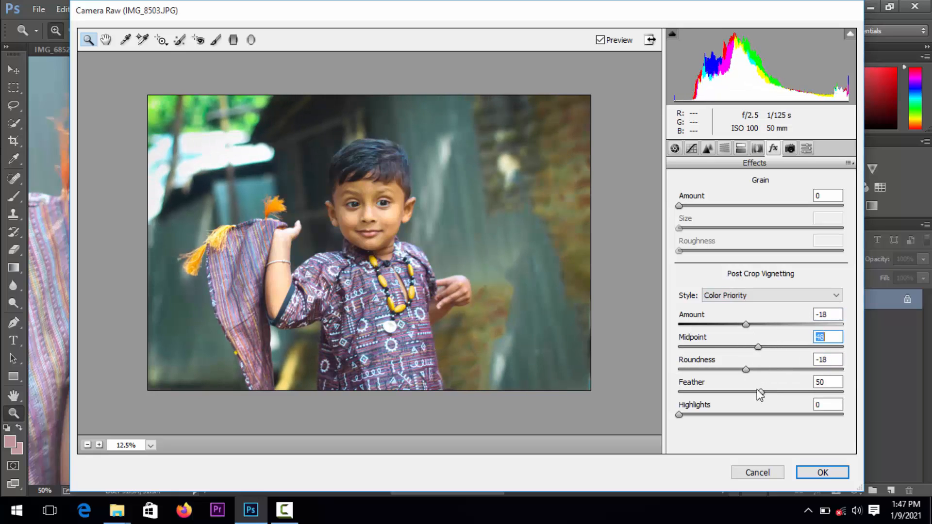
left_click_drag(757, 390, 735, 396)
Switch the vignette style to Paint Overlay and set Feather to 58, Roundness to +21 and Midpoint to 65
left_click(739, 297)
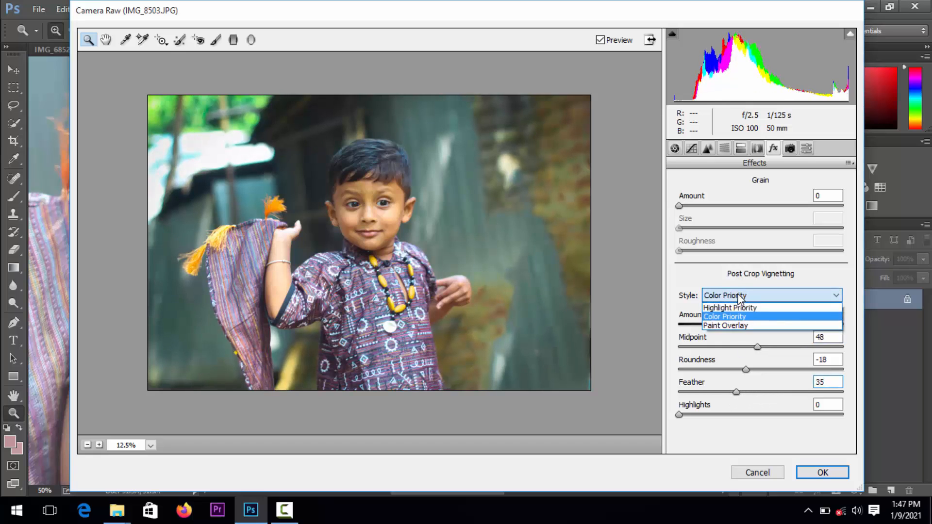
left_click(741, 325)
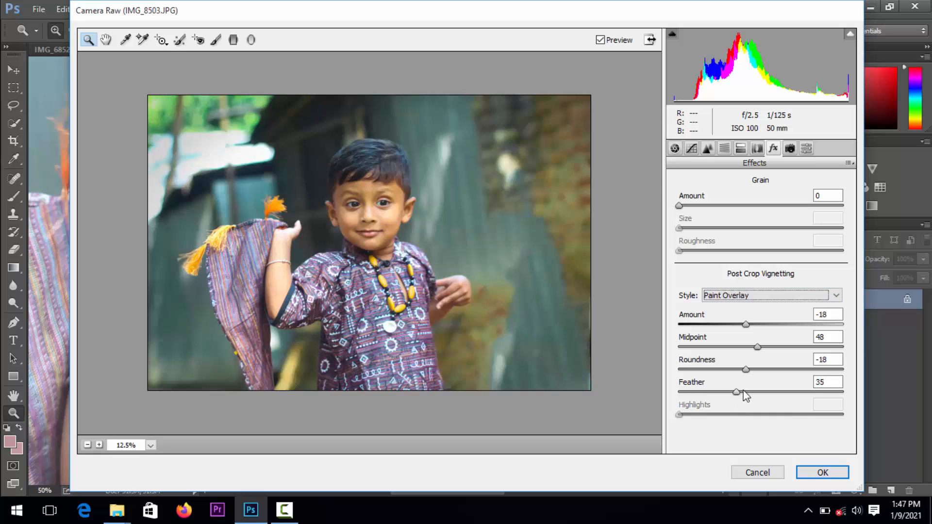
left_click_drag(736, 392, 779, 380)
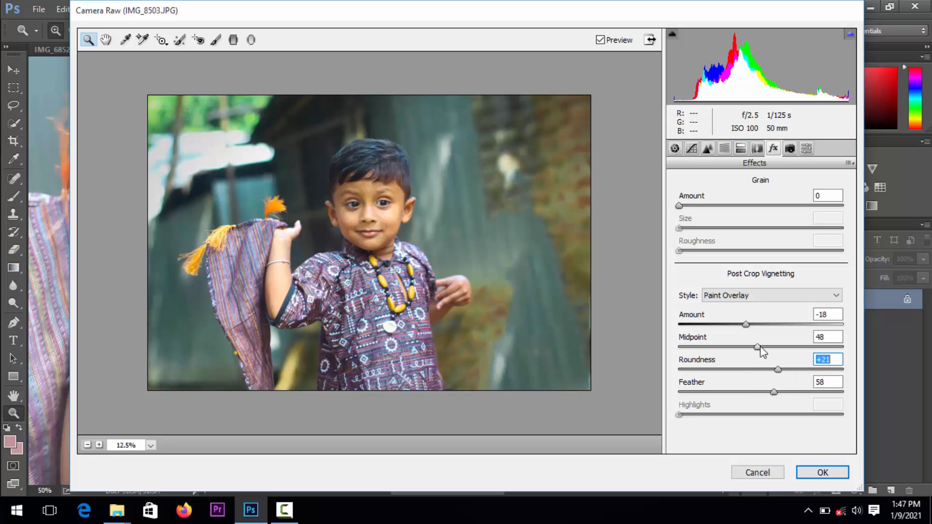
left_click_drag(758, 347, 792, 357)
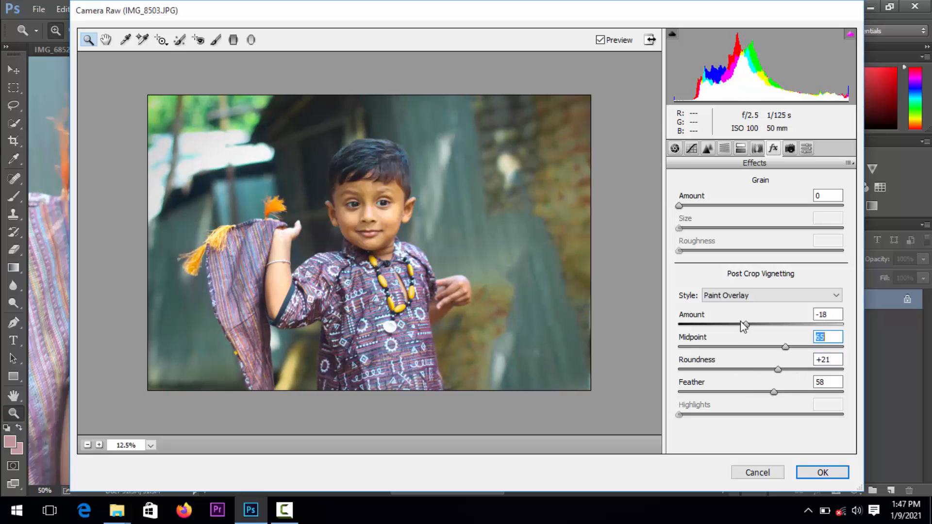
Set the vignette Amount to -85 and Midpoint to 63, and apply the Camera Raw adjustments
left_click_drag(755, 330, 852, 364)
left_click_drag(761, 356, 665, 349)
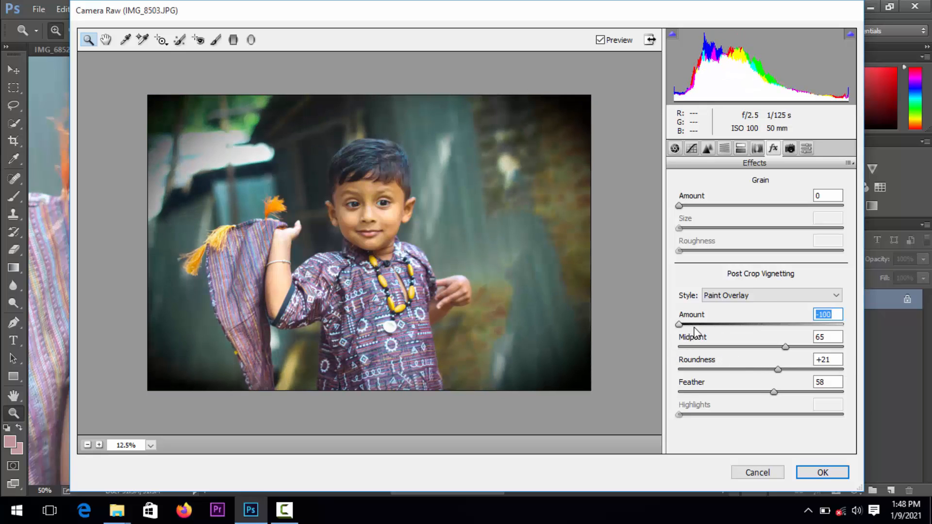
left_click_drag(682, 323, 692, 324)
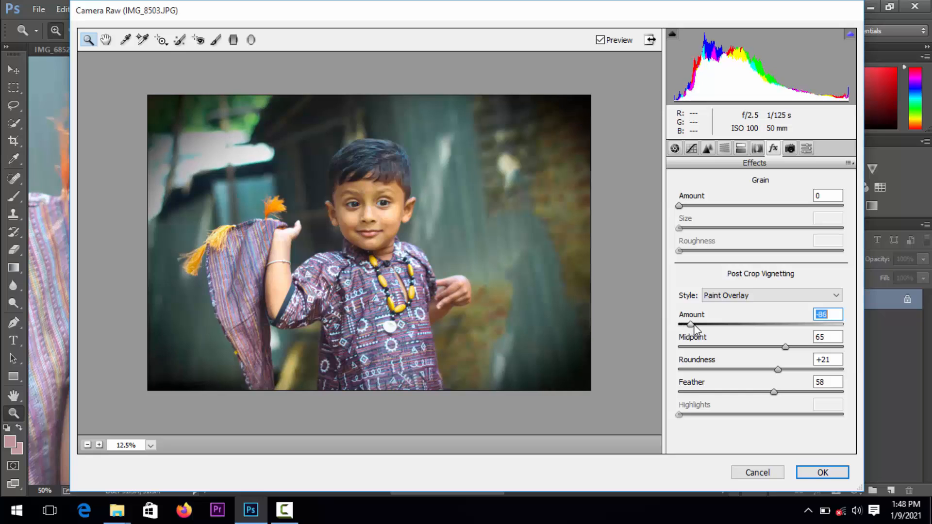
mouse_move(786, 347)
left_mouse_down()
mouse_move(796, 350)
mouse_move(782, 353)
left_mouse_up()
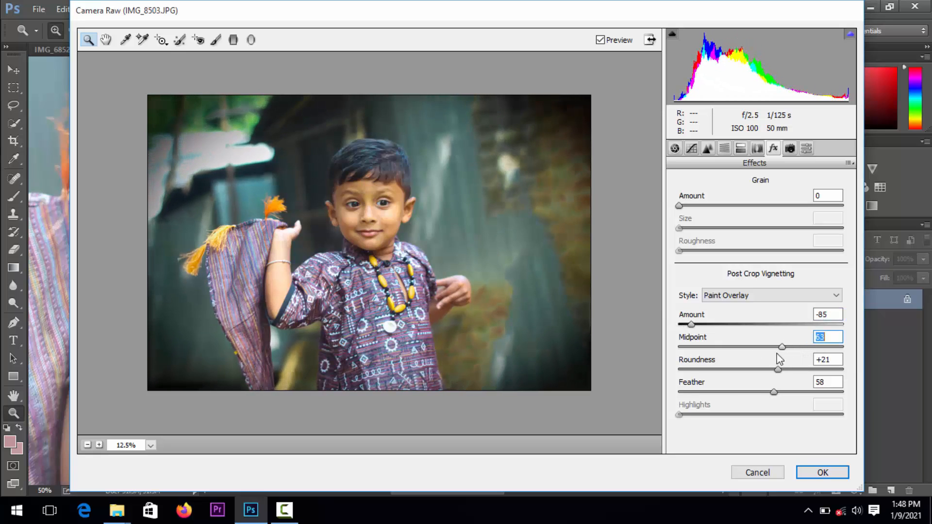
left_click(824, 472)
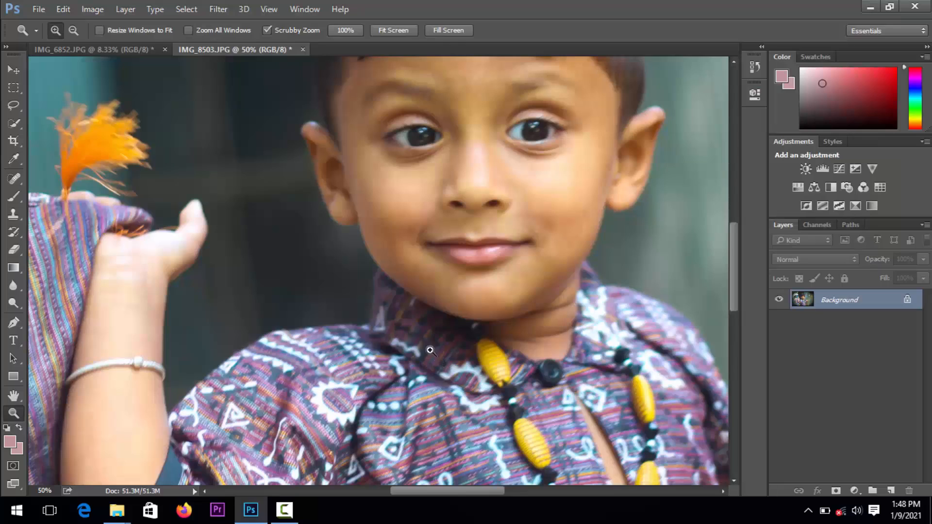
Examine the color-graded photo as a whole and the boy's shirt and face up close
key("alt")
left_click(403, 303, "alt")
left_click(403, 303, "alt")
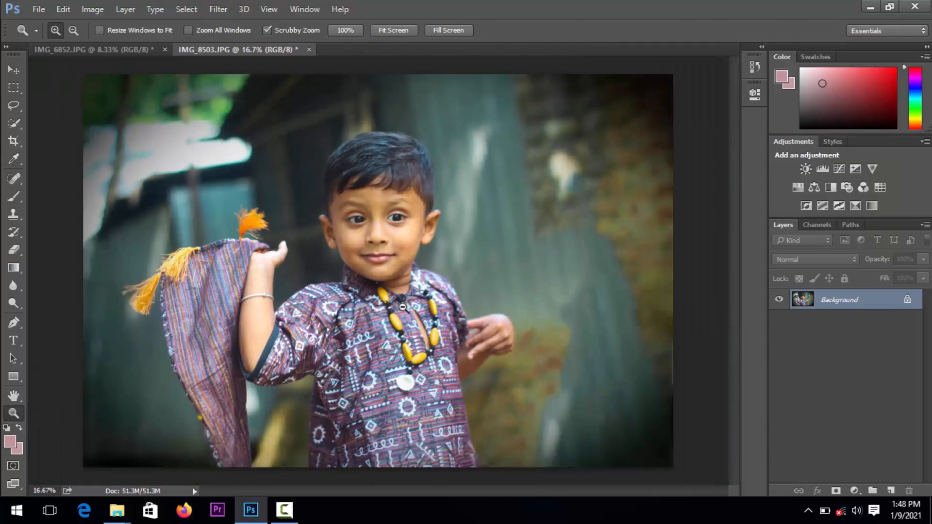
left_click(402, 304, "alt")
left_click(398, 306)
left_click(399, 305)
left_click(398, 306)
left_click(398, 307)
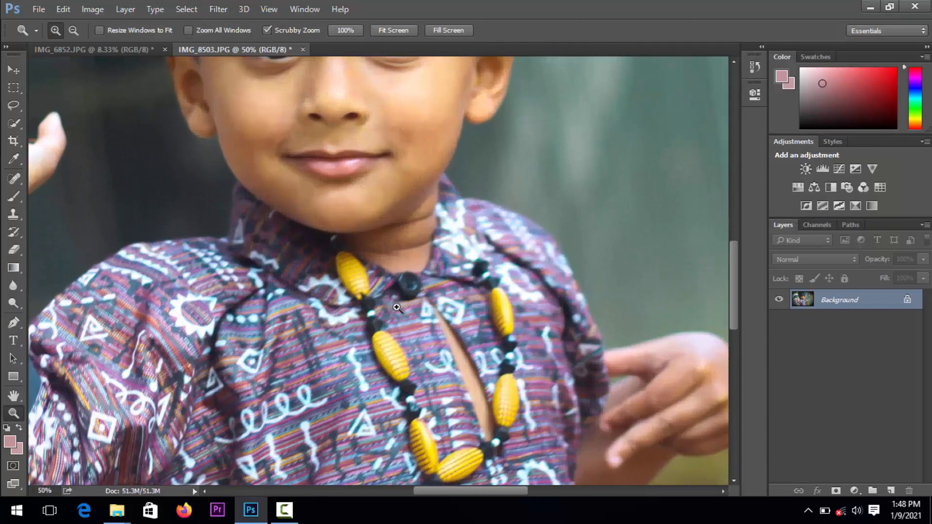
scroll(490, 362, "up", 3)
scroll(490, 367, "up", 2)
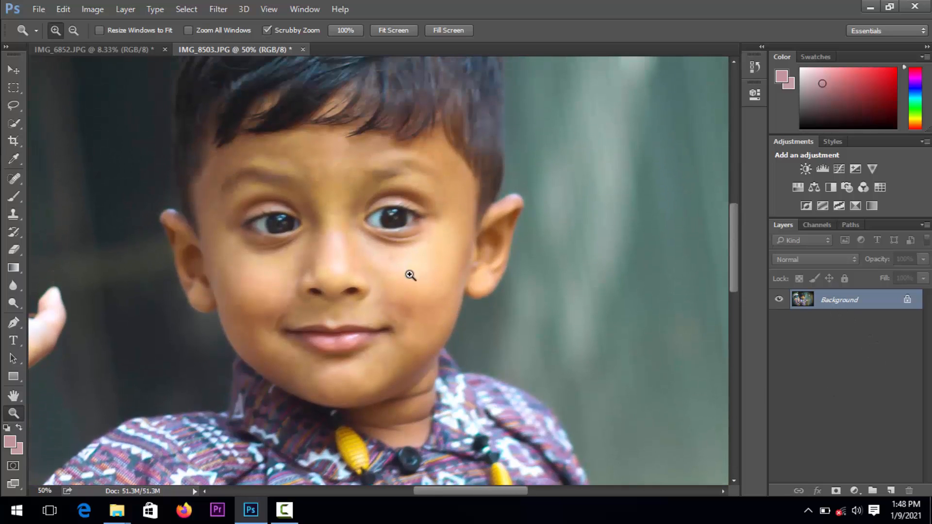
Apply a Selective Color adjustment to the Yellows range with Yellow at -52%
left_click(92, 9)
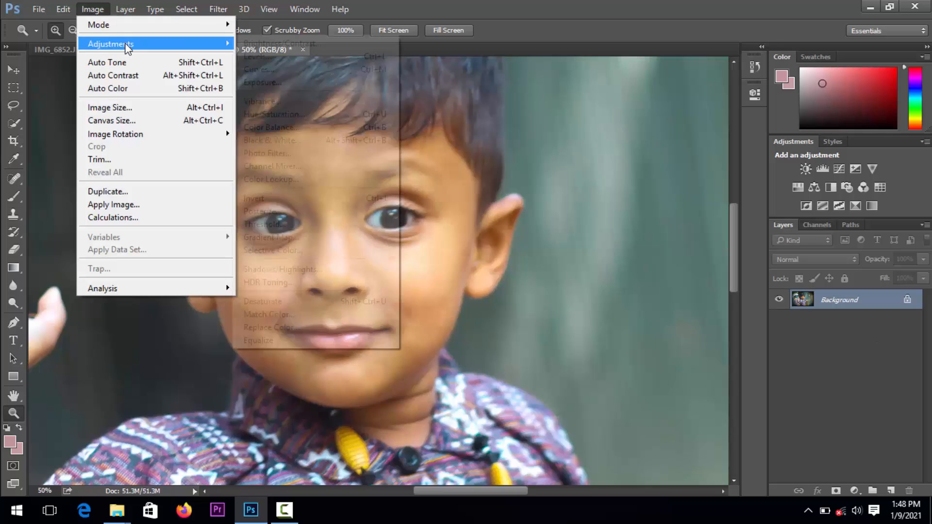
mouse_move(132, 42)
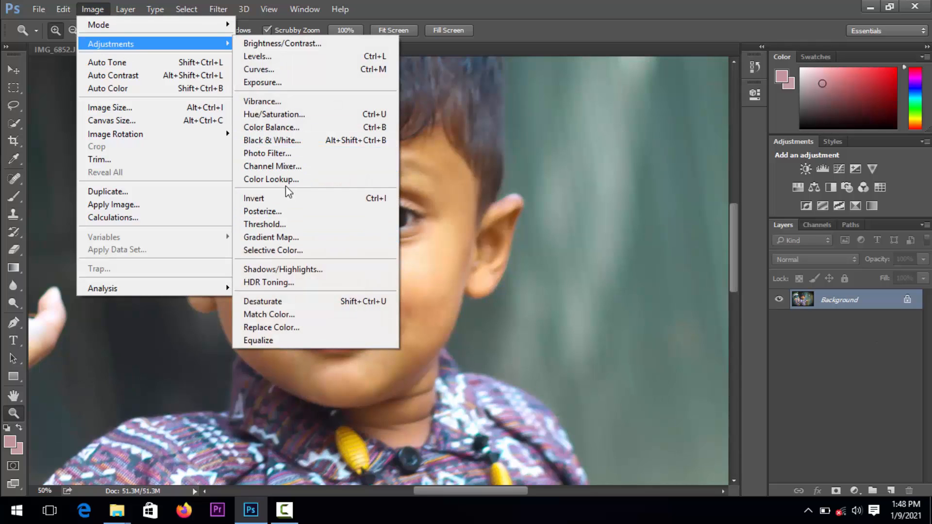
left_click(289, 249)
left_click(608, 156)
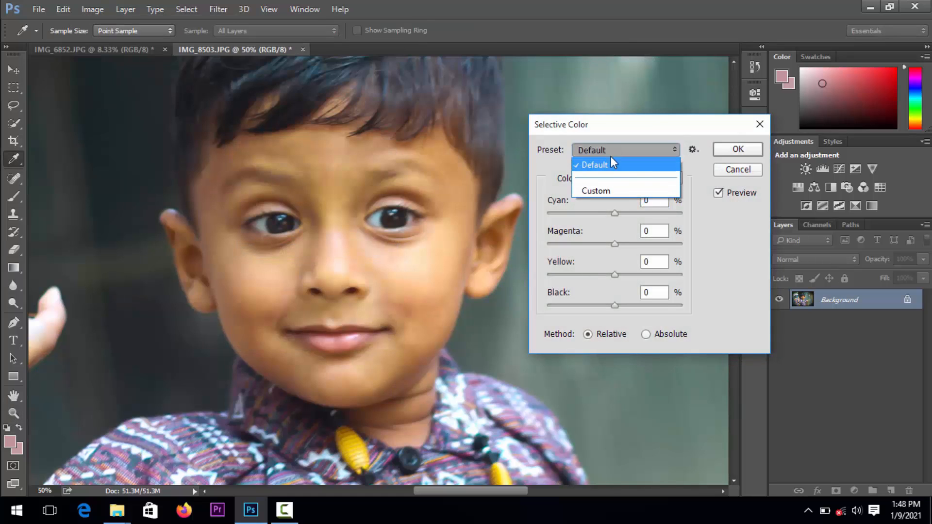
left_click(611, 154)
left_click(622, 179)
left_click(622, 205)
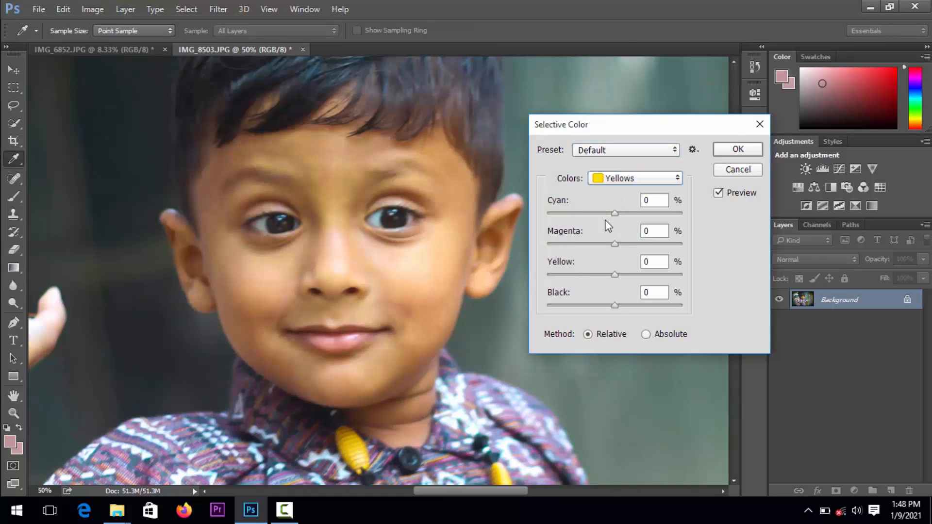
left_click_drag(616, 275, 579, 271)
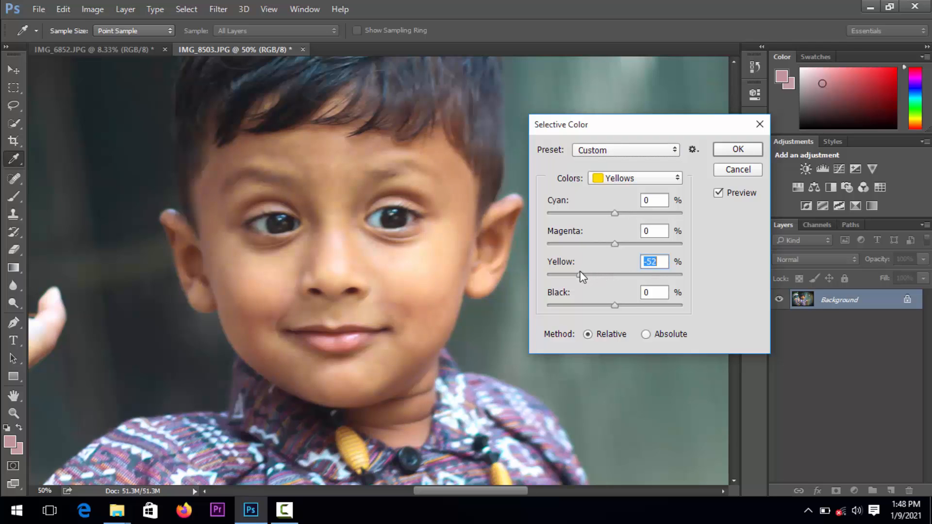
left_click(737, 150)
key("z")
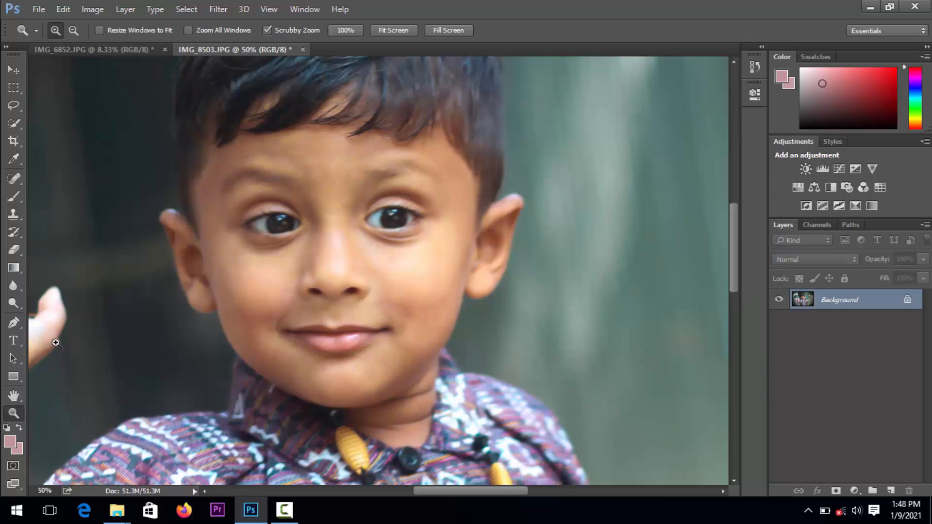
left_click_drag(323, 349, 303, 340)
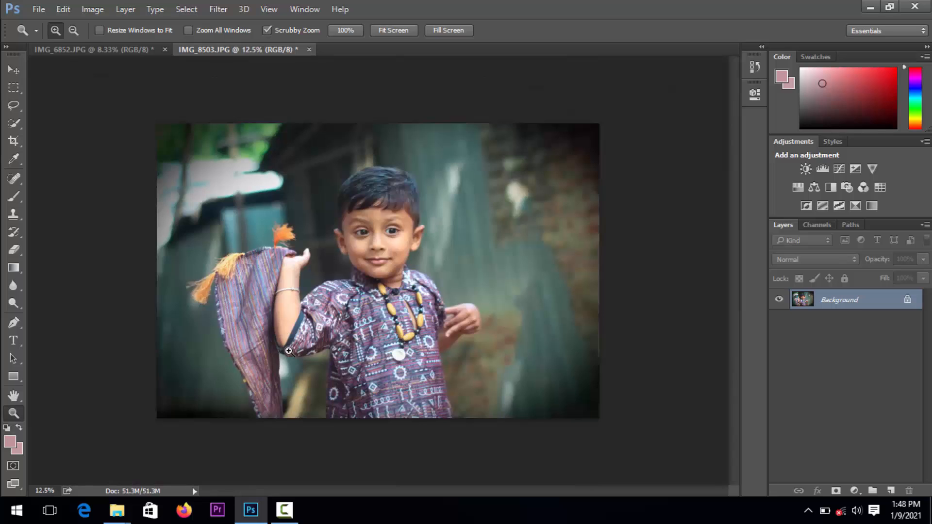
left_click(370, 309)
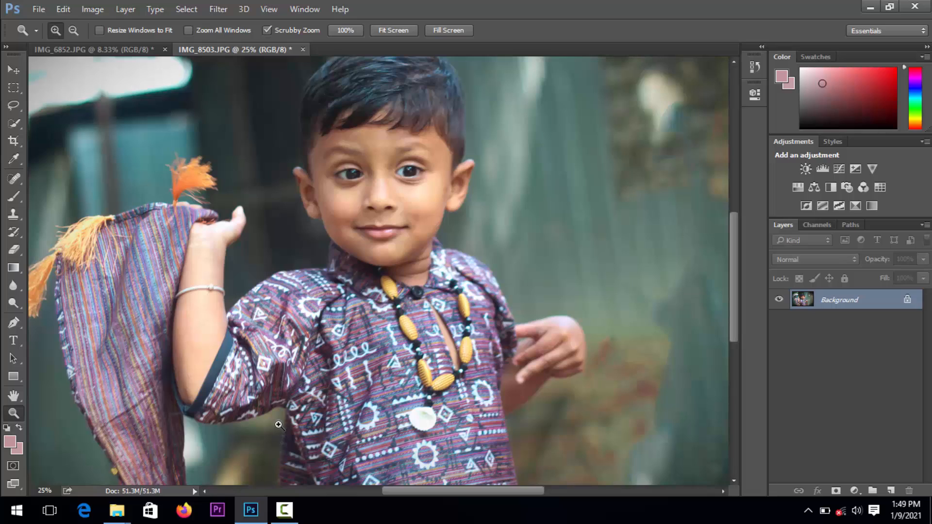
left_click(281, 512)
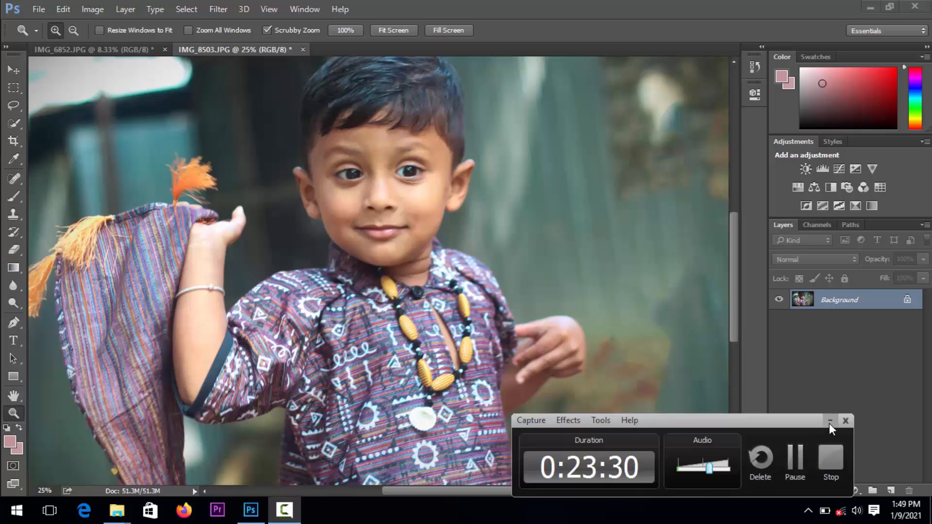
left_click(830, 421)
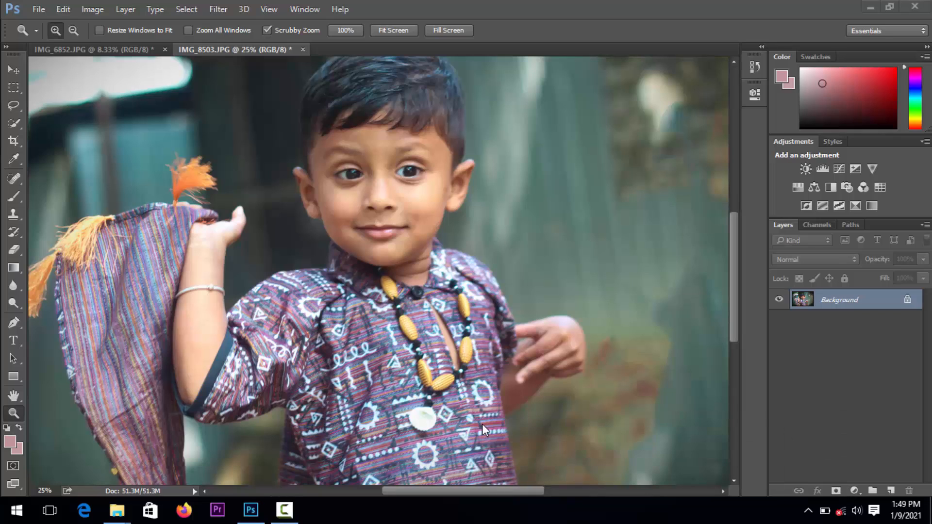